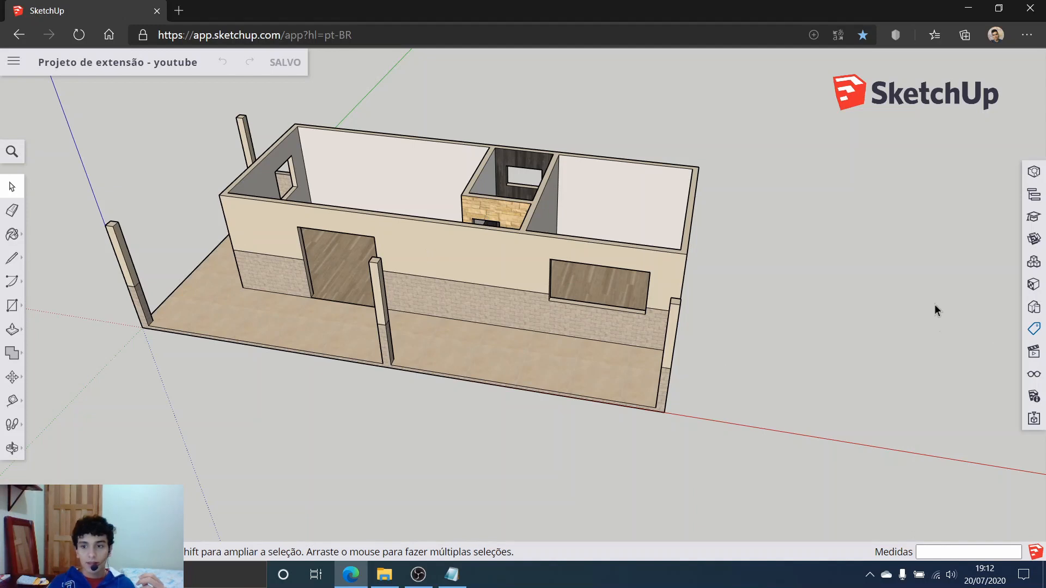
Create a new tag named "Portas, janelas e Mobiliário".
{"action": "left_click", "coordinate": [1034, 329]}
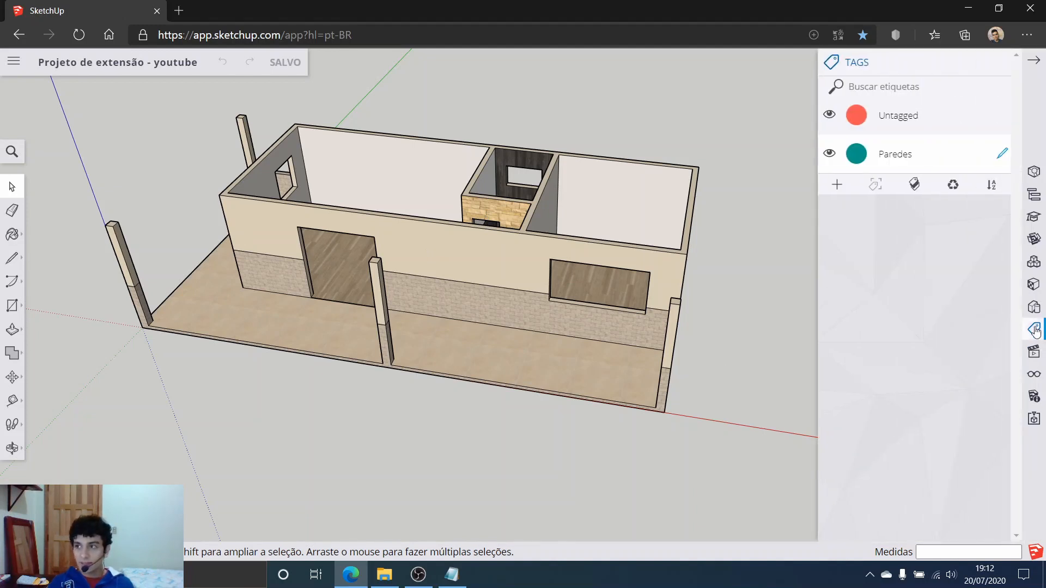
{"action": "left_click", "coordinate": [836, 185]}
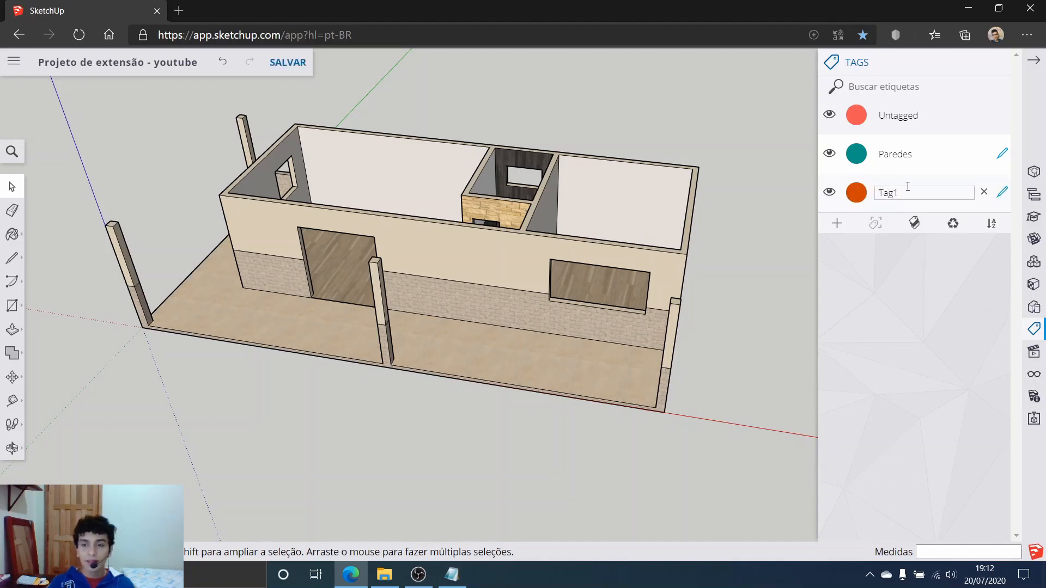
{"action": "double_click", "coordinate": [907, 186]}
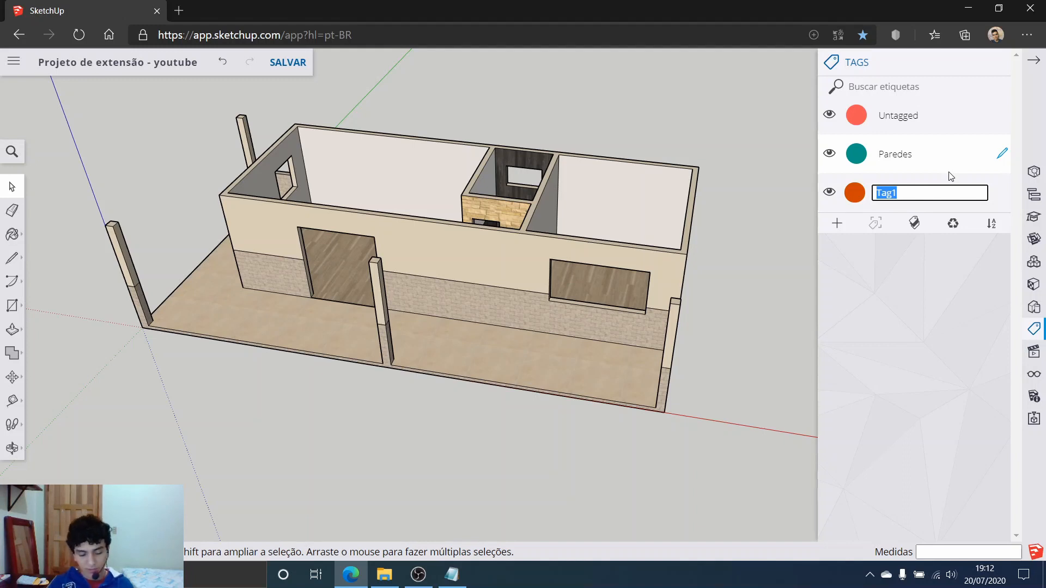
{"action": "type", "text": "Portas"}
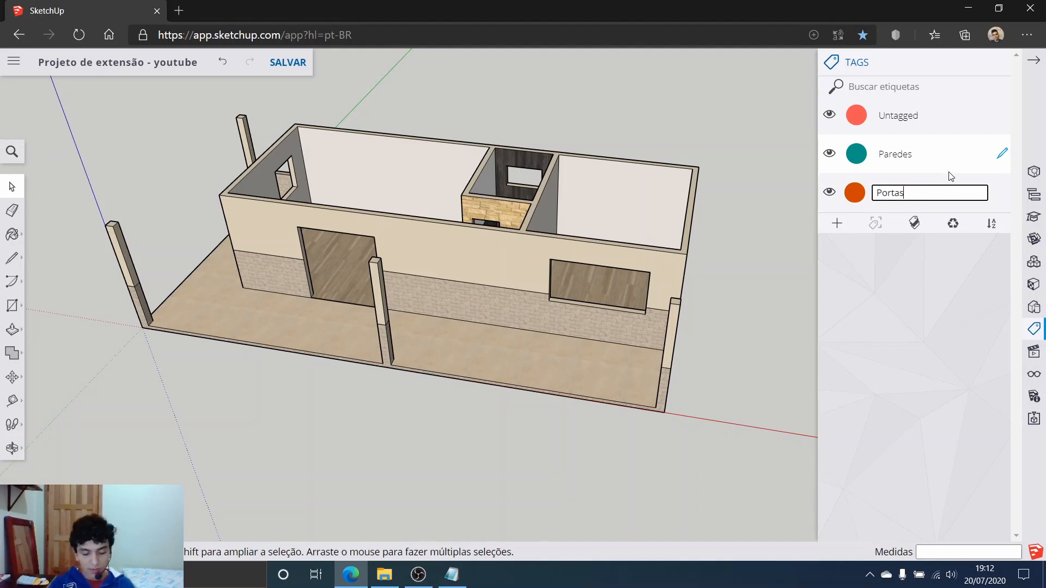
{"action": "type", "text": ", janelas e"}
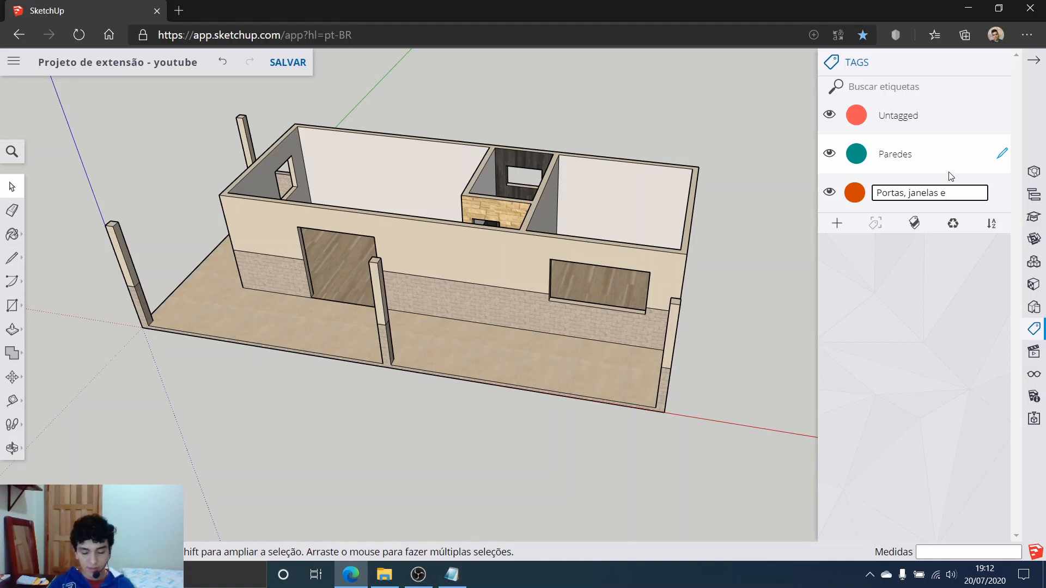
{"action": "type", "text": " Mobiliário"}
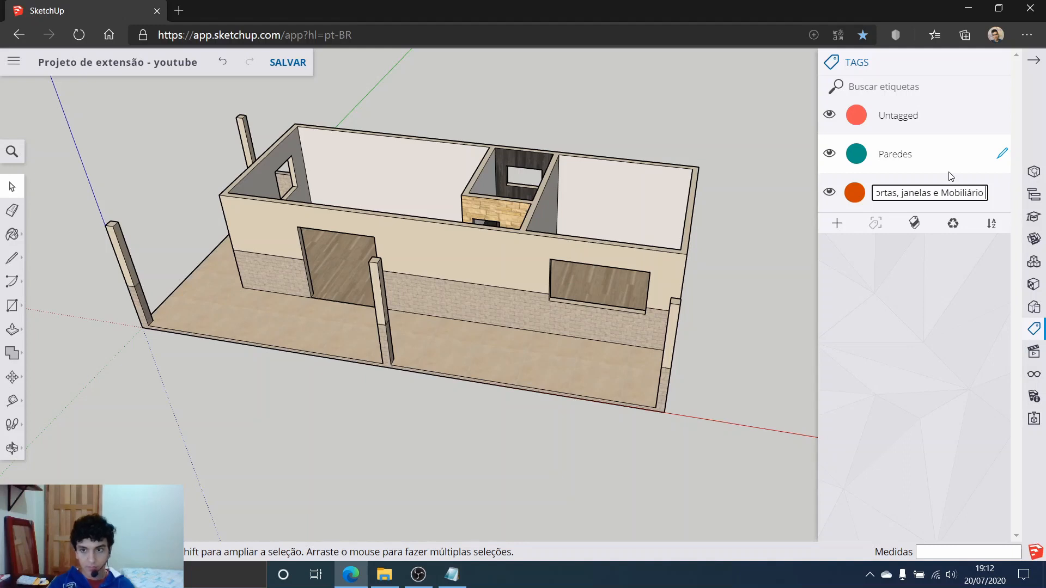
{"action": "key", "text": "Return"}
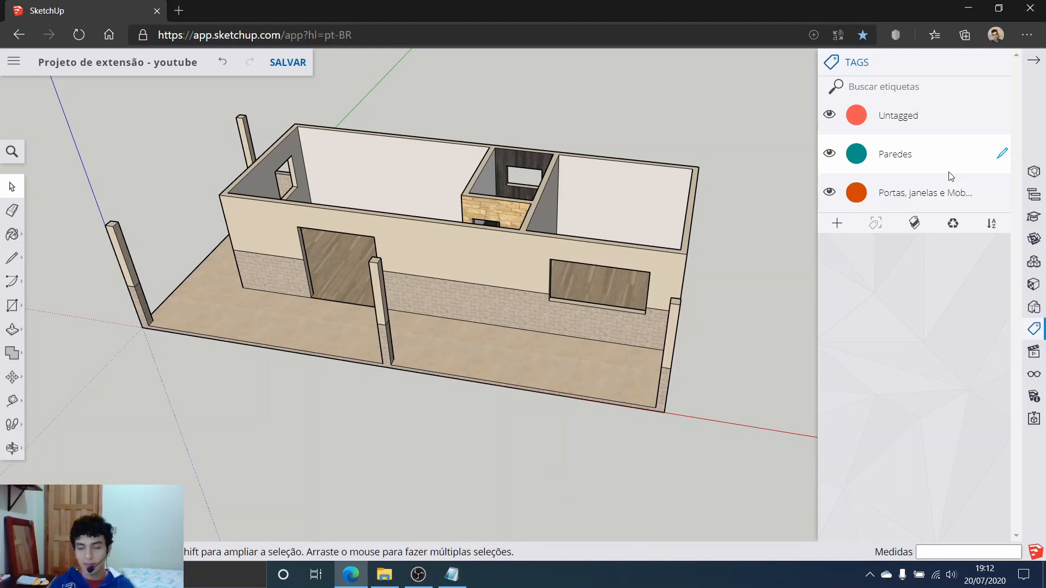
Set the colour of the "Portas, janelas e Mobiliário" tag to magenta, #ED09F8.
{"action": "left_click", "coordinate": [857, 187]}
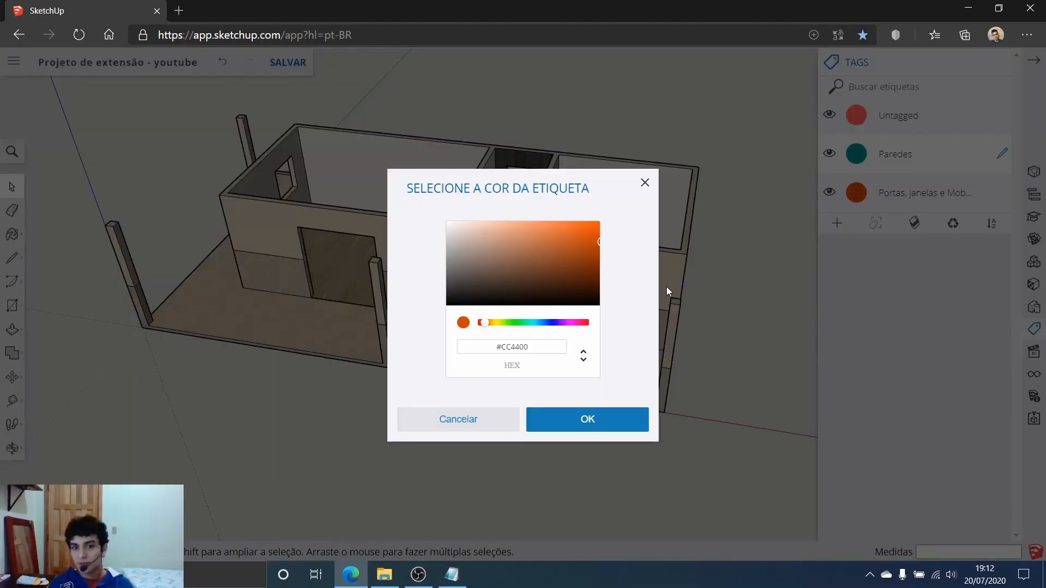
{"action": "left_click_drag", "start_coordinate": [488, 323], "coordinate": [568, 325]}
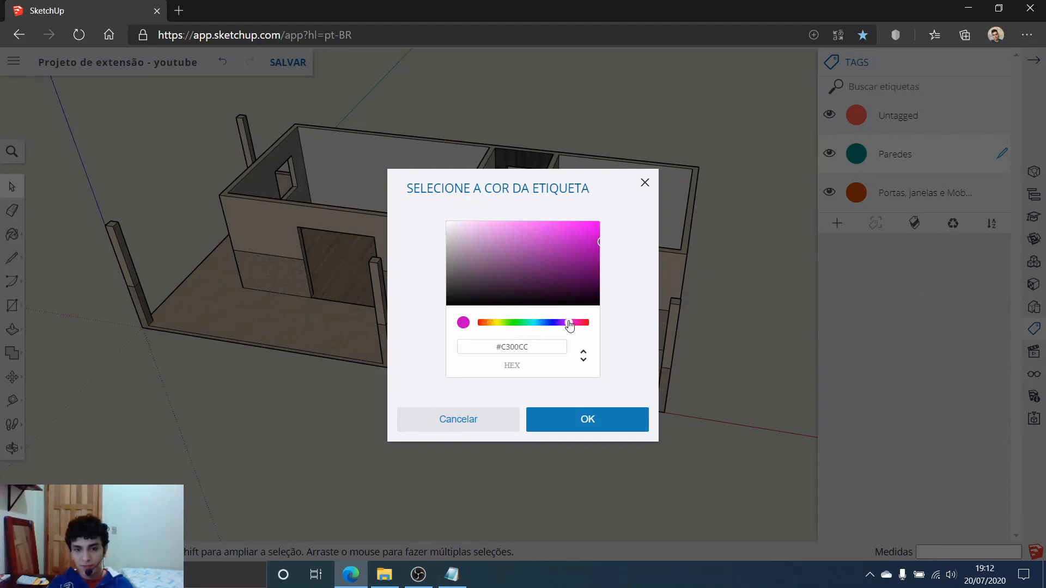
{"action": "left_click_drag", "start_coordinate": [598, 252], "coordinate": [596, 226]}
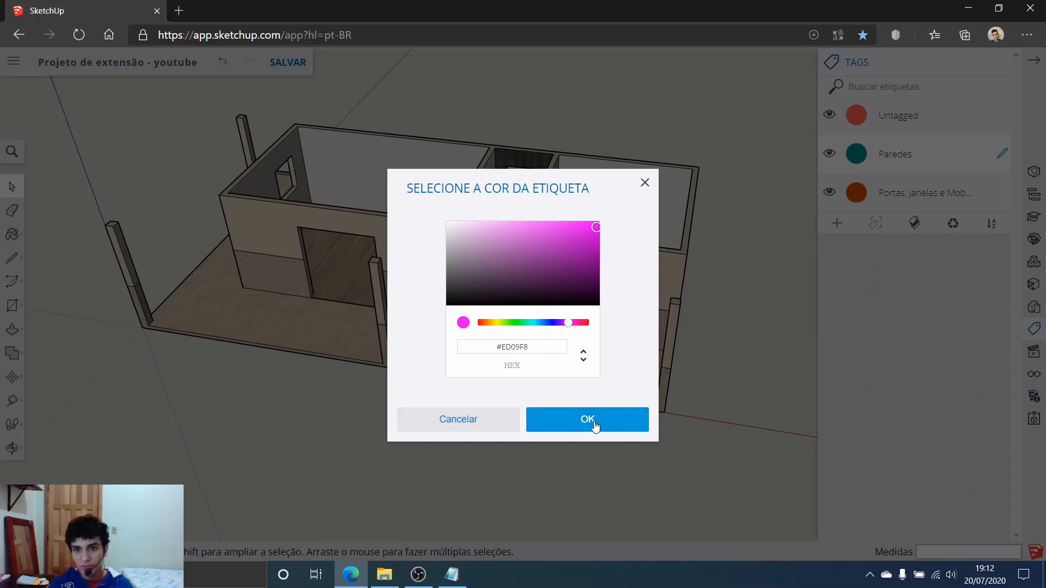
{"action": "left_click", "coordinate": [595, 425]}
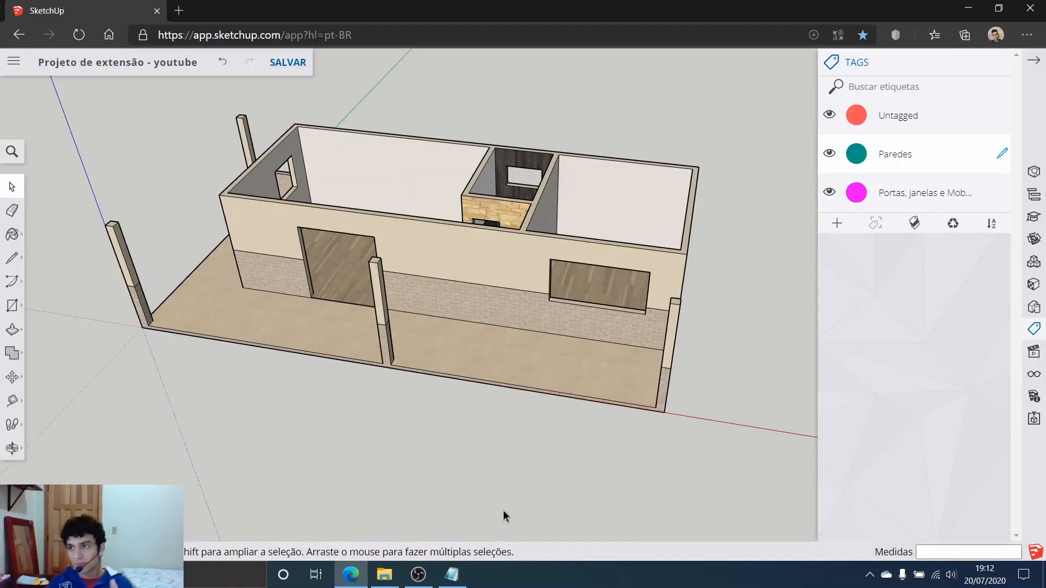
Make "Portas, janelas e Mobiliário" the active tag for new geometry and close the tag settings.
{"action": "middle_click_drag", "start_coordinate": [469, 273], "coordinate": [613, 214]}
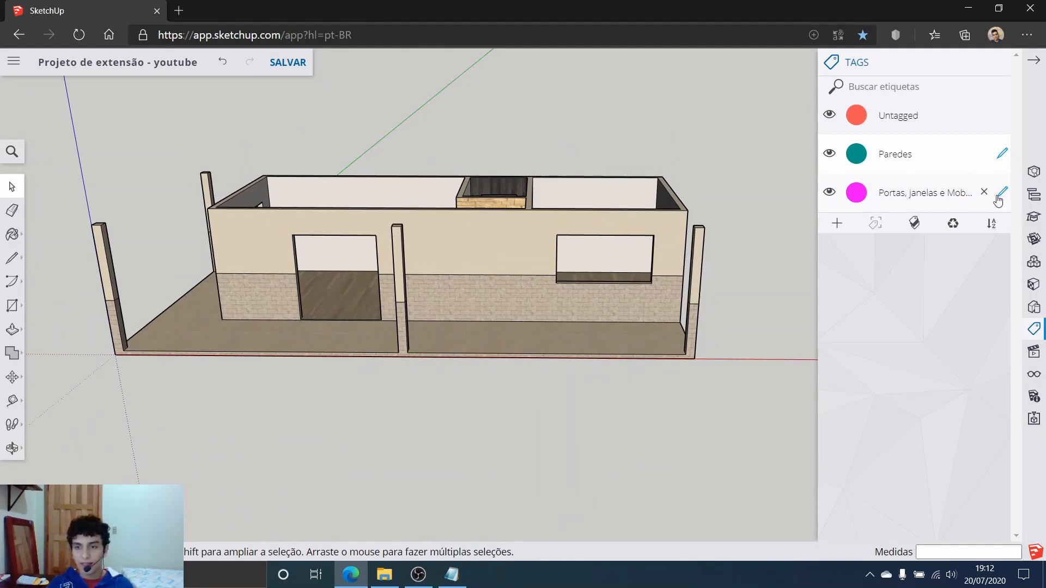
{"action": "left_click", "coordinate": [1002, 194]}
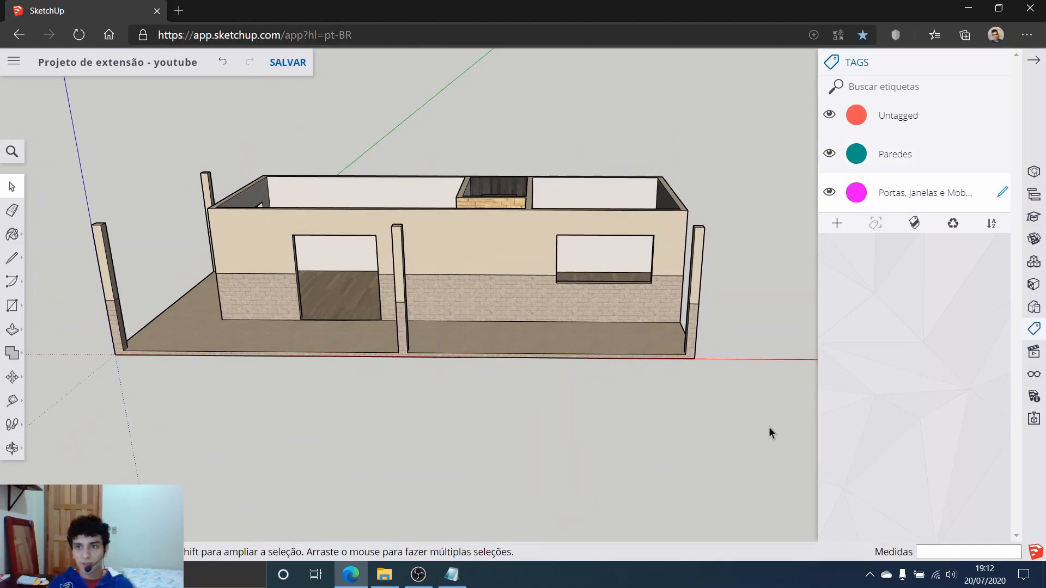
{"action": "left_click", "coordinate": [1032, 62]}
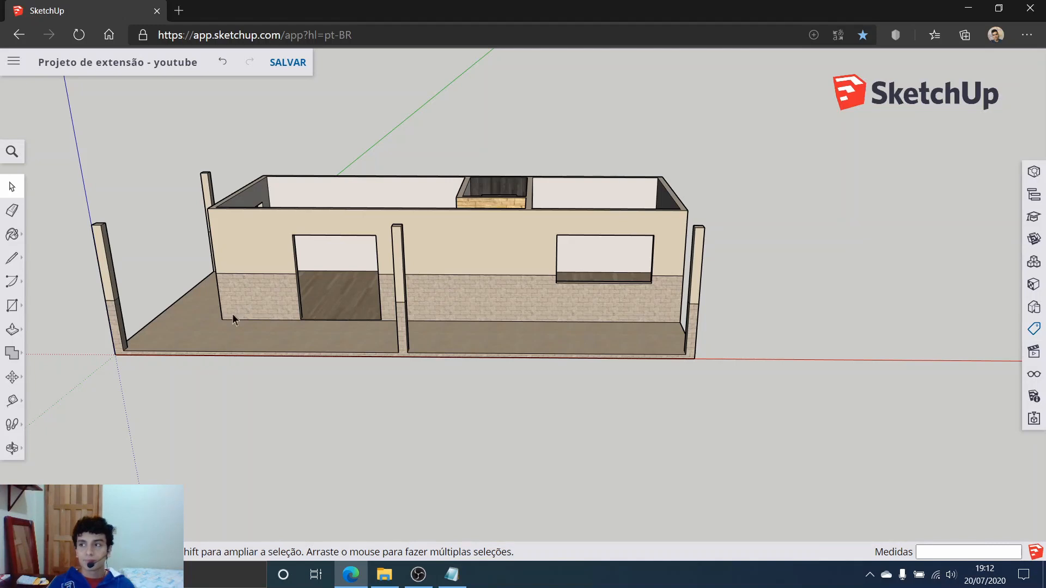
{"action": "scroll", "coordinate": [387, 304], "scroll_direction": "up", "scroll_amount": 3}
{"action": "scroll", "coordinate": [387, 304], "scroll_direction": "down", "scroll_amount": 4}
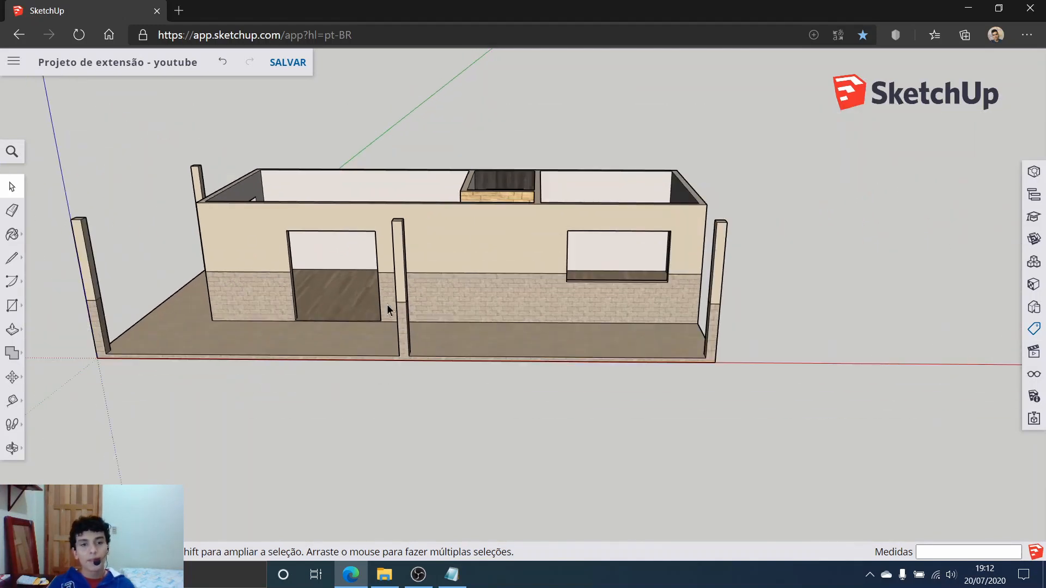
{"action": "scroll", "coordinate": [387, 307], "scroll_direction": "down", "scroll_amount": 1}
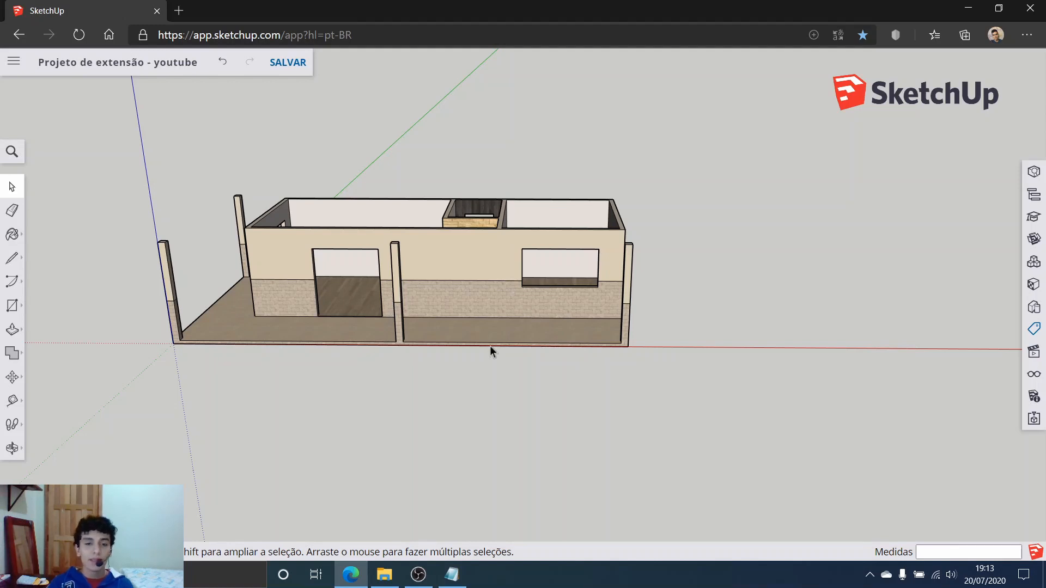
{"action": "left_click", "coordinate": [1033, 240]}
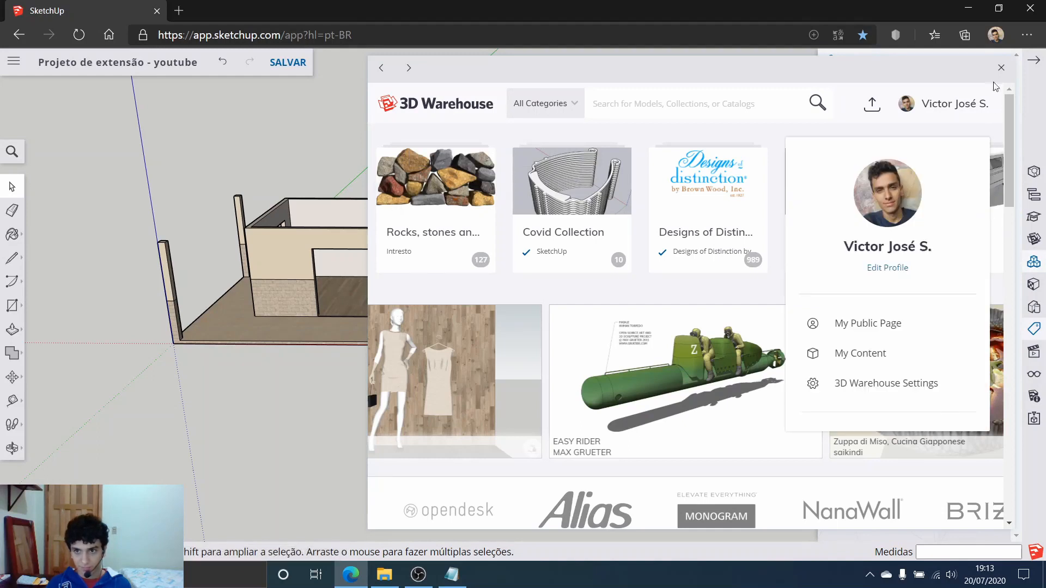
{"action": "left_click", "coordinate": [1001, 67]}
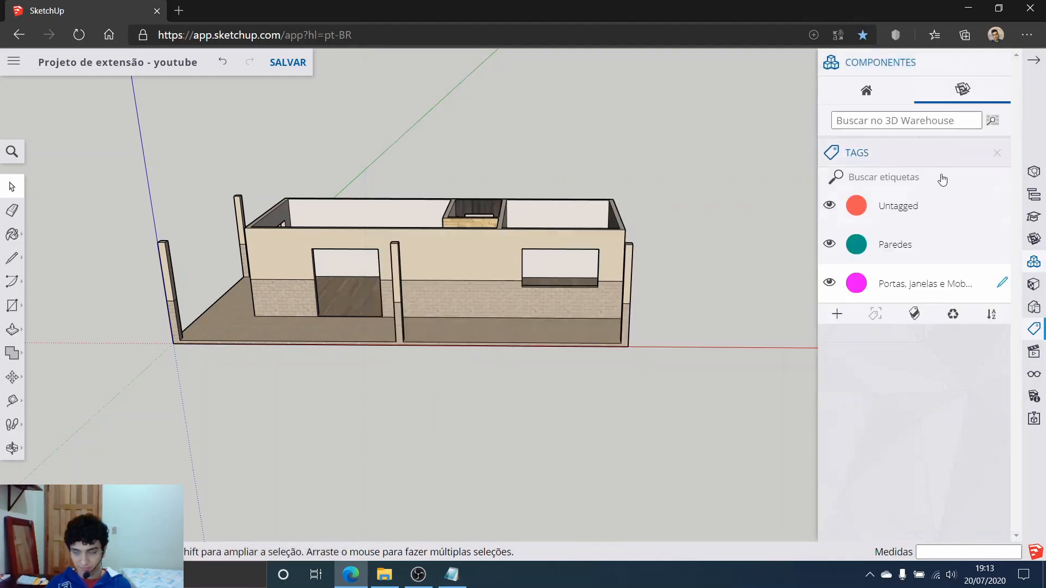
{"action": "left_click", "coordinate": [1033, 261]}
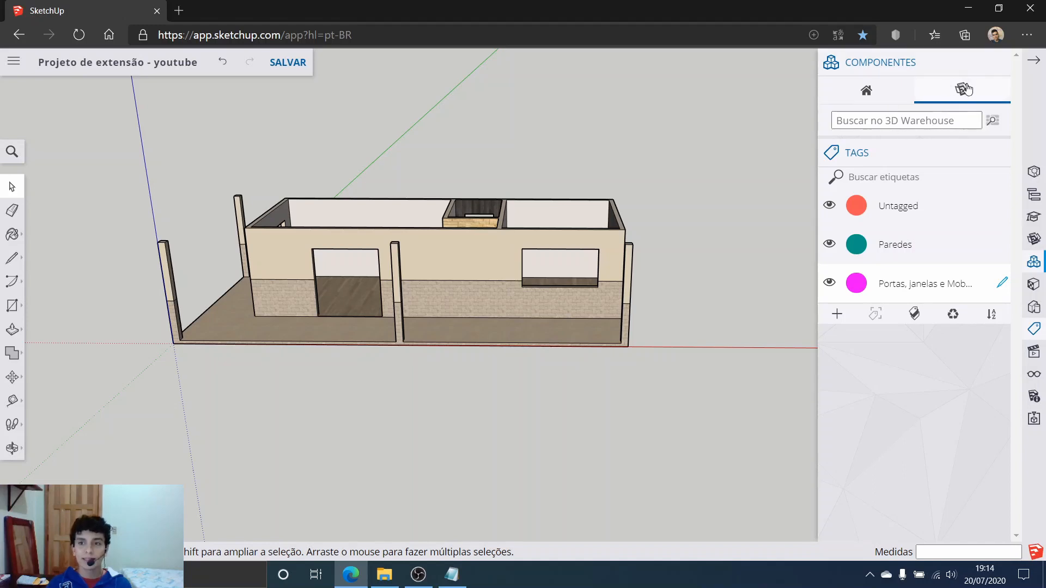
{"action": "left_click", "coordinate": [1001, 64]}
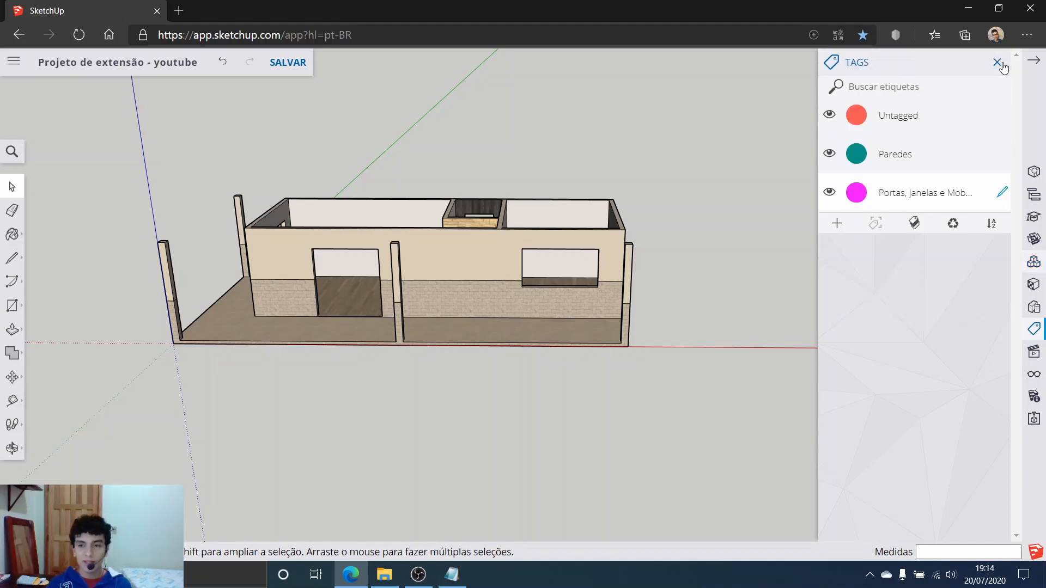
{"action": "left_click", "coordinate": [997, 63]}
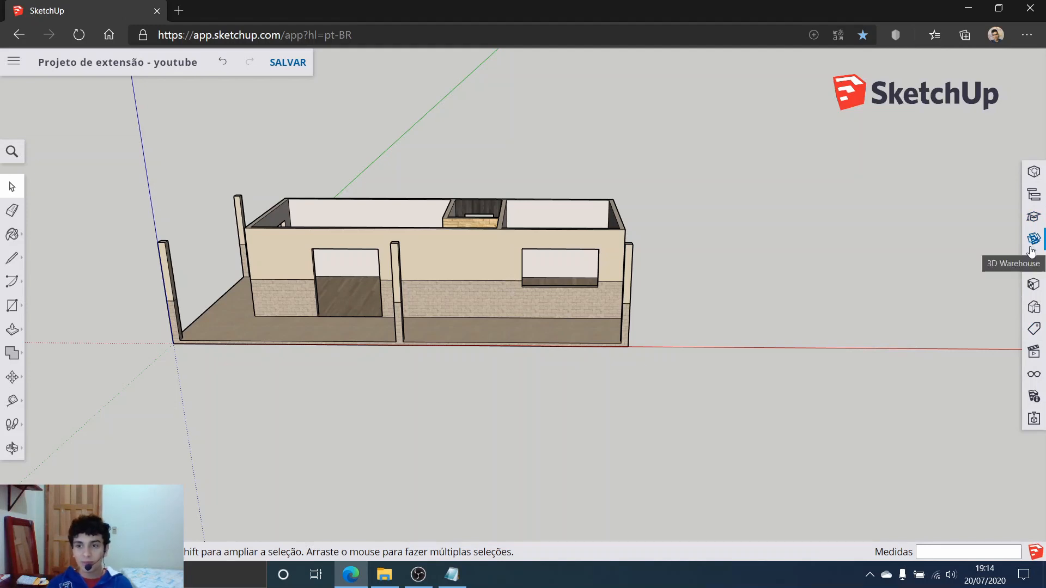
Open 3D Warehouse and browse its home page, going through the featured community models.
{"action": "left_click", "coordinate": [1032, 240]}
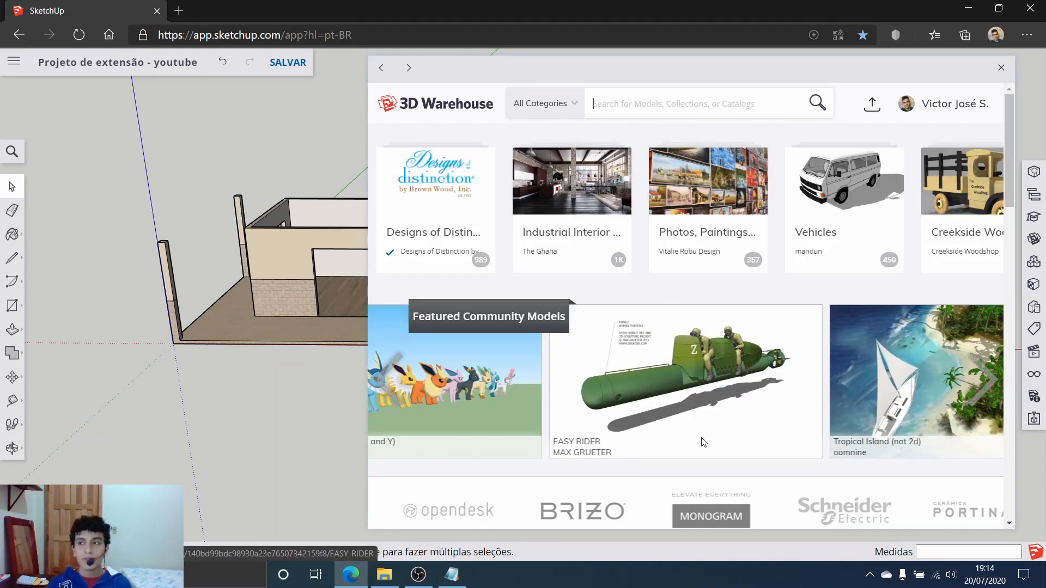
{"action": "scroll", "coordinate": [593, 337], "scroll_direction": "down", "scroll_amount": 3}
{"action": "scroll", "coordinate": [592, 349], "scroll_direction": "down", "scroll_amount": 7}
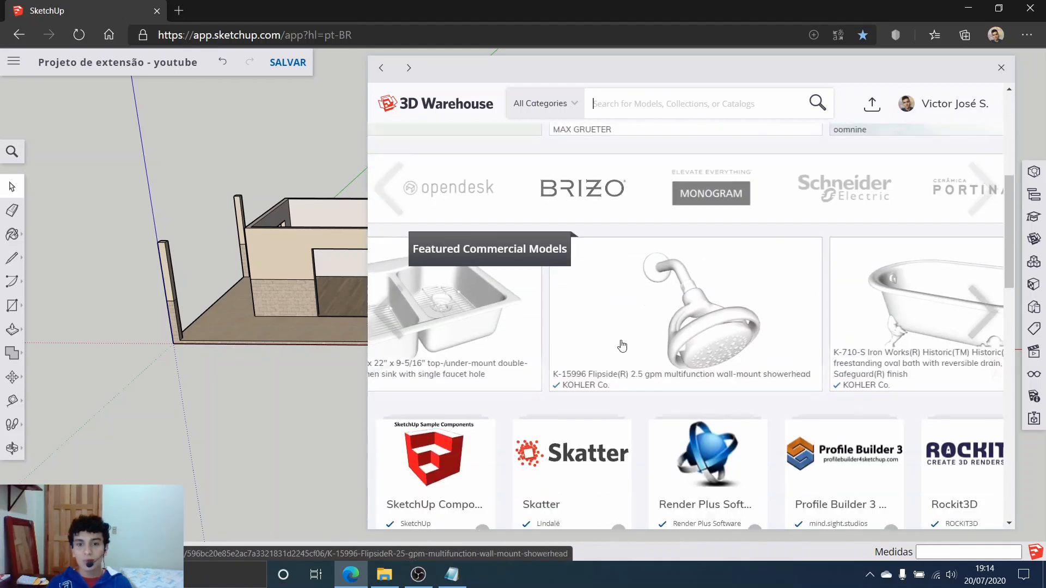
{"action": "scroll", "coordinate": [670, 353], "scroll_direction": "up", "scroll_amount": 9}
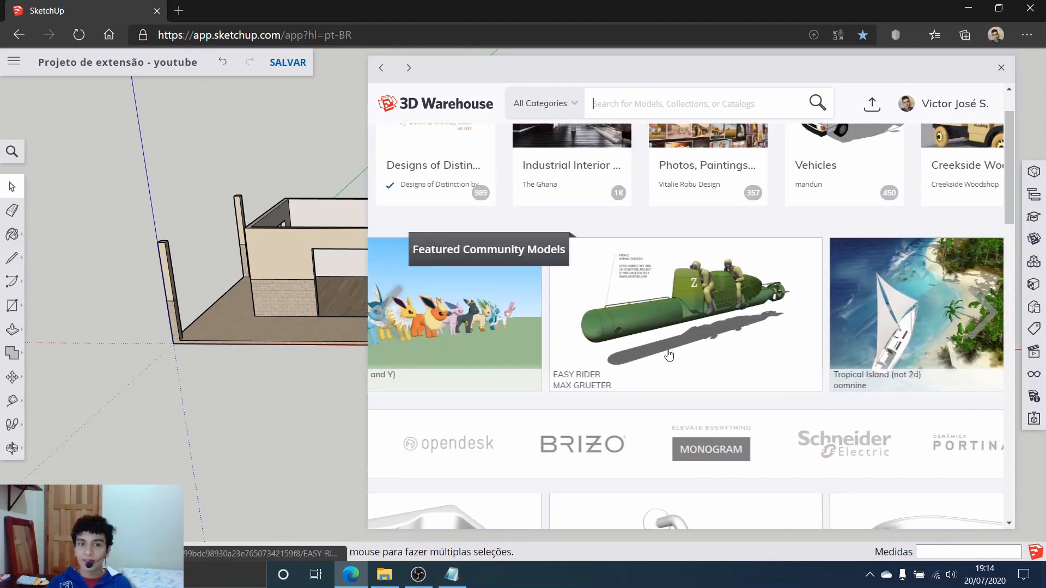
{"action": "scroll", "coordinate": [670, 354], "scroll_direction": "up", "scroll_amount": 1}
{"action": "left_click", "coordinate": [467, 353]}
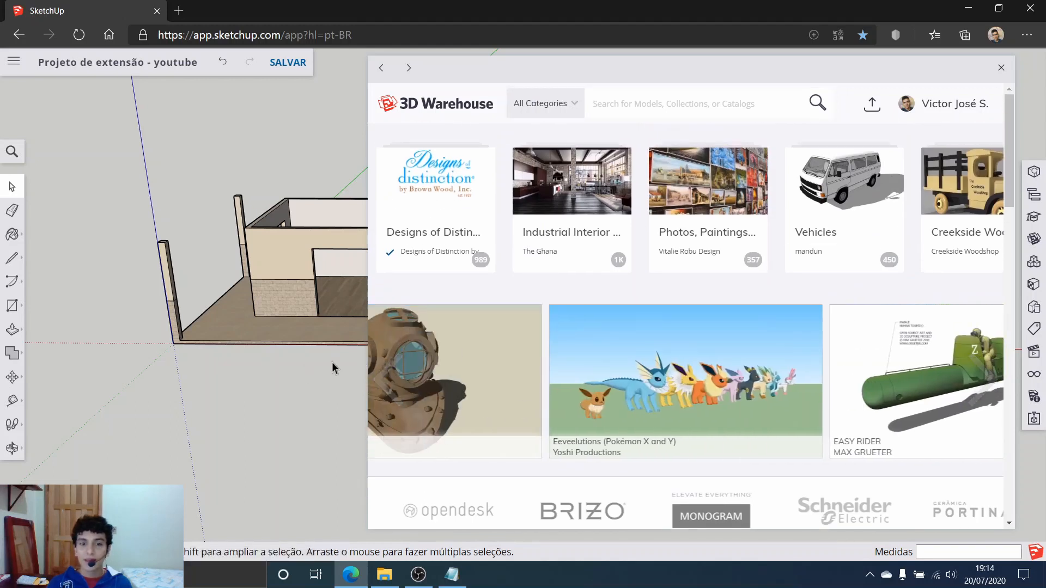
{"action": "left_click", "coordinate": [380, 384]}
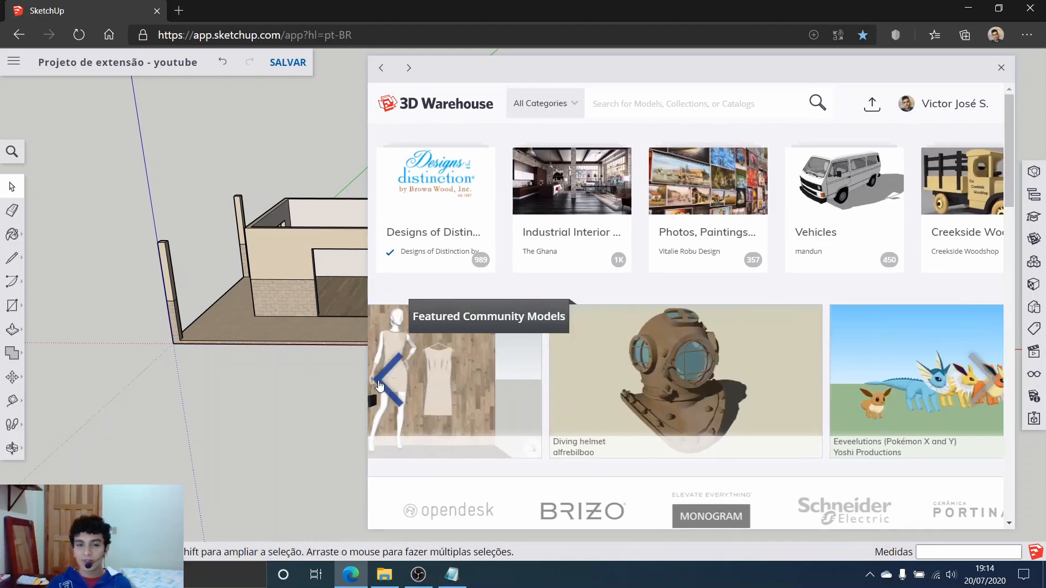
{"action": "left_click", "coordinate": [380, 384]}
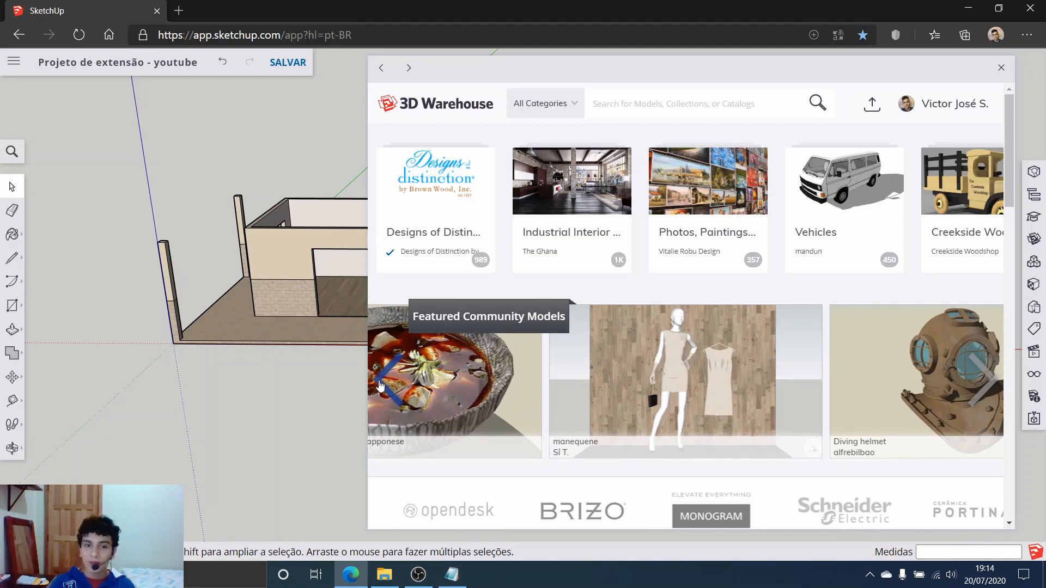
{"action": "left_click", "coordinate": [380, 384]}
{"action": "left_click", "coordinate": [379, 385]}
{"action": "left_click", "coordinate": [380, 384]}
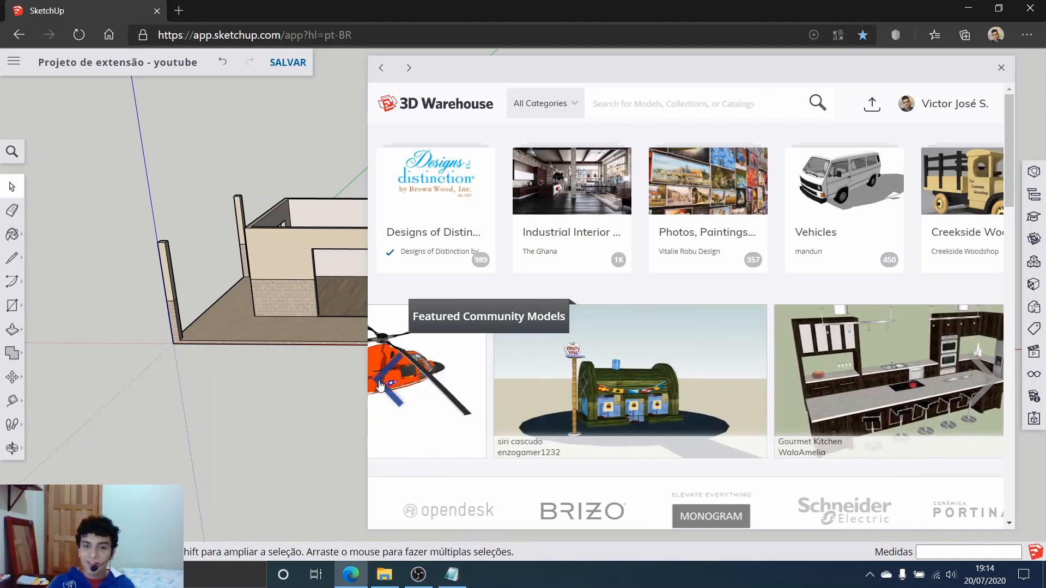
{"action": "left_click", "coordinate": [380, 384]}
{"action": "left_click", "coordinate": [379, 385]}
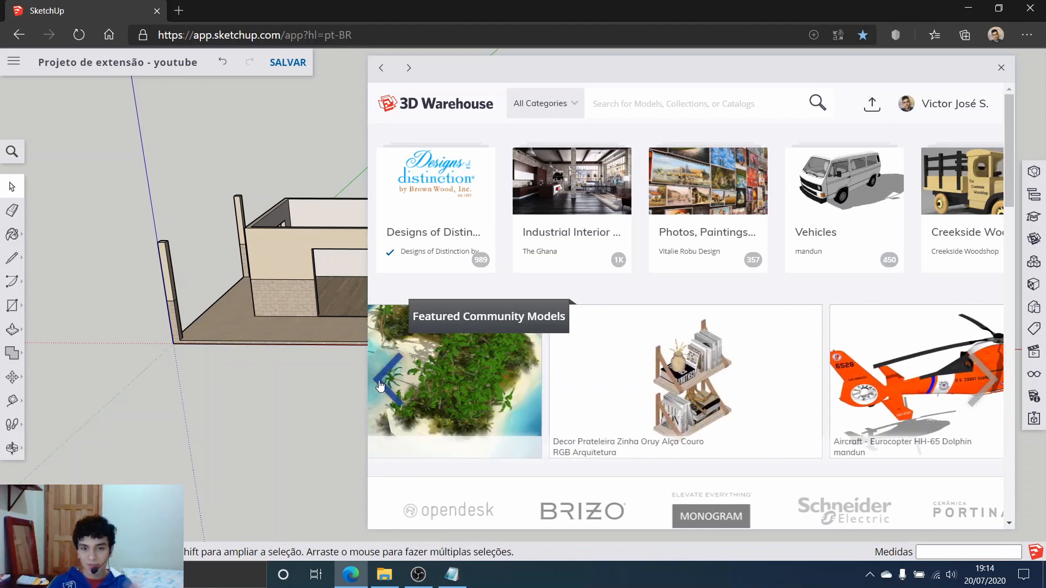
{"action": "left_click", "coordinate": [380, 385]}
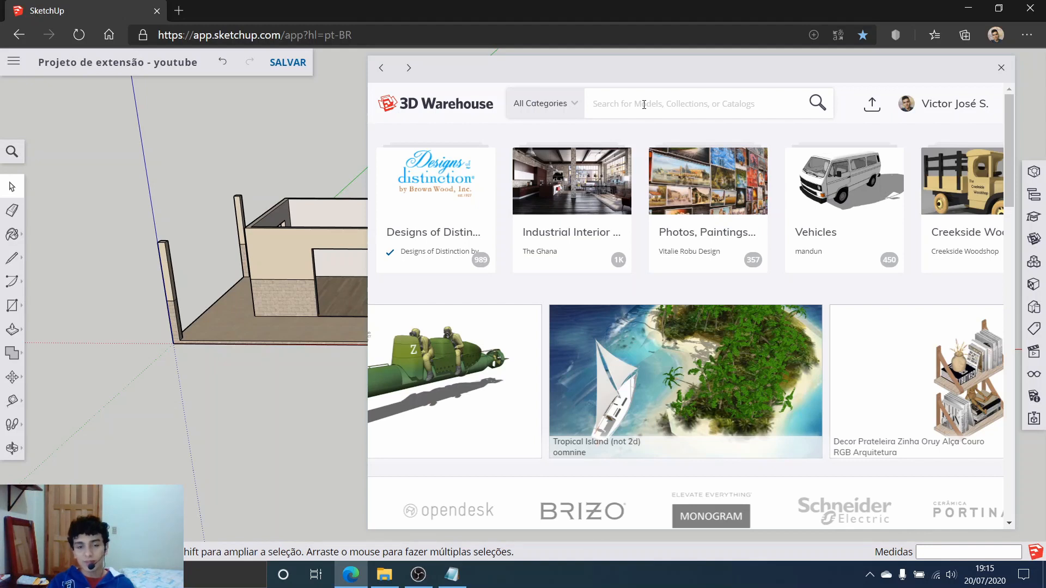
Open the "Portas, Janelas e Mobiliário" model from the account's own 3D Warehouse content.
{"action": "left_click", "coordinate": [937, 104]}
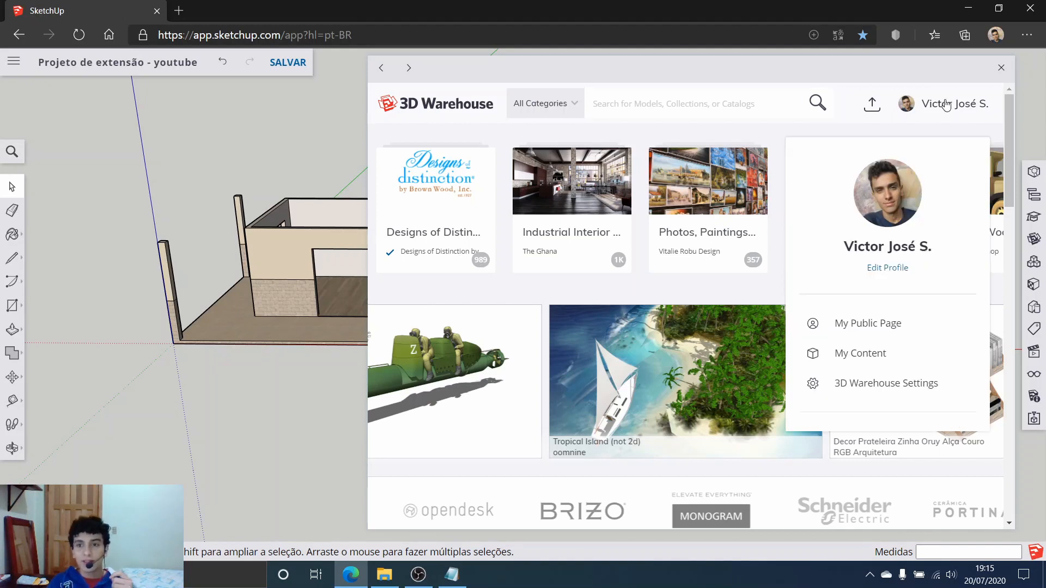
{"action": "left_click", "coordinate": [847, 353]}
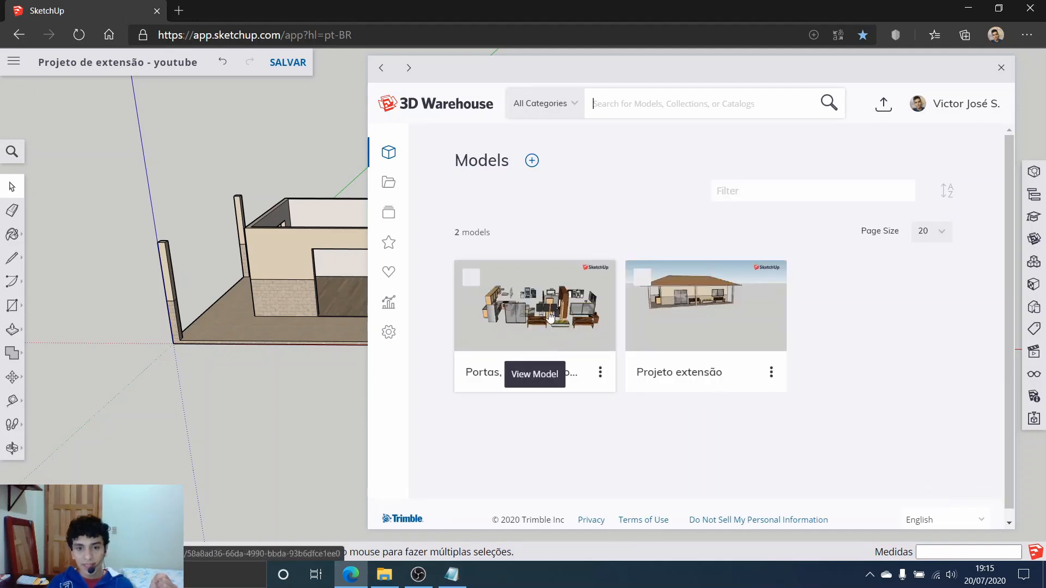
{"action": "left_click", "coordinate": [539, 361]}
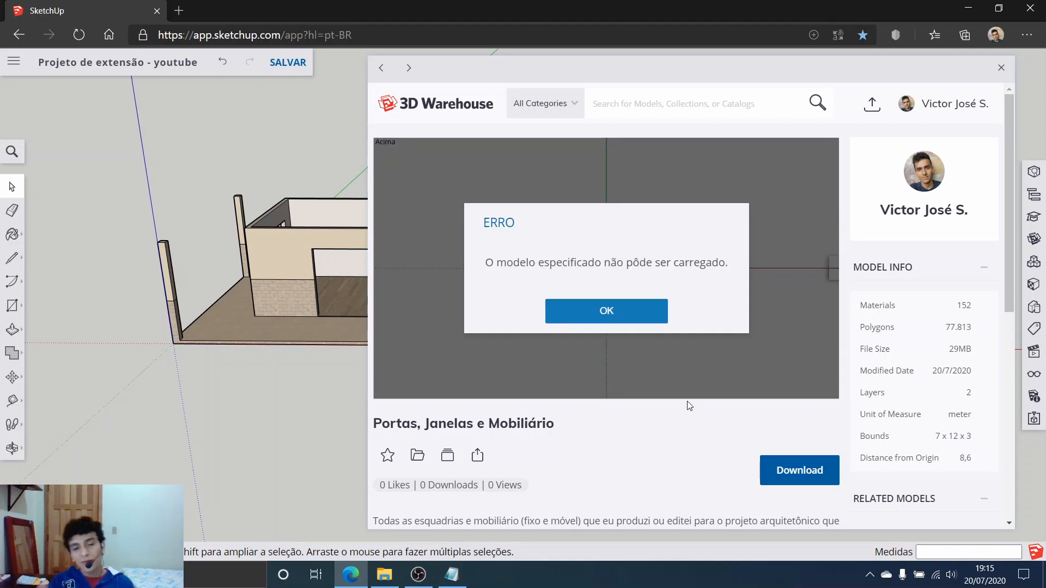
Dismiss the error, orbit the 3D preview of the model and expand its viewing tools.
{"action": "left_click", "coordinate": [612, 307]}
{"action": "left_click_drag", "start_coordinate": [590, 331], "coordinate": [854, 285]}
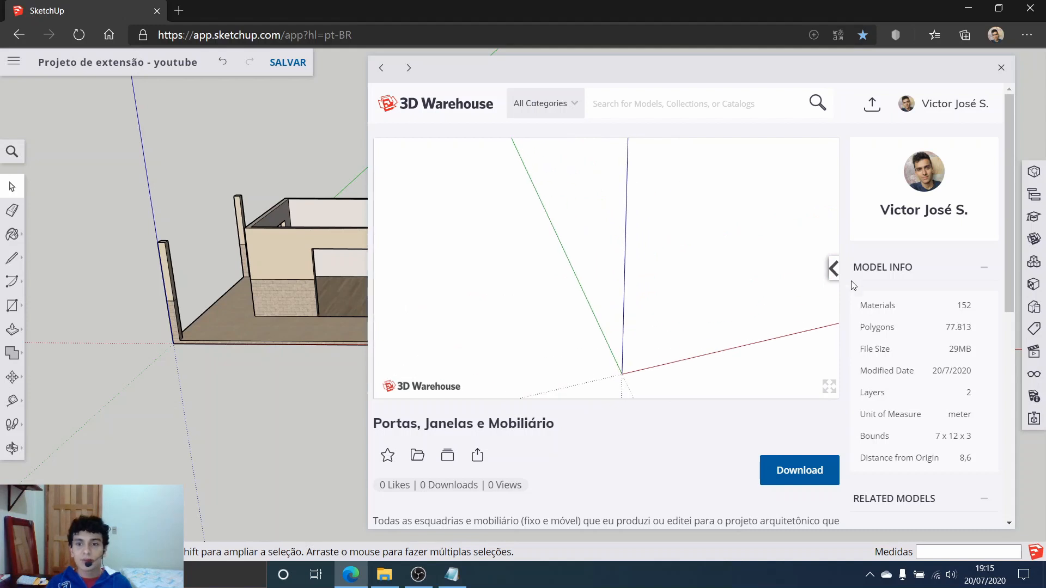
{"action": "left_click", "coordinate": [834, 268]}
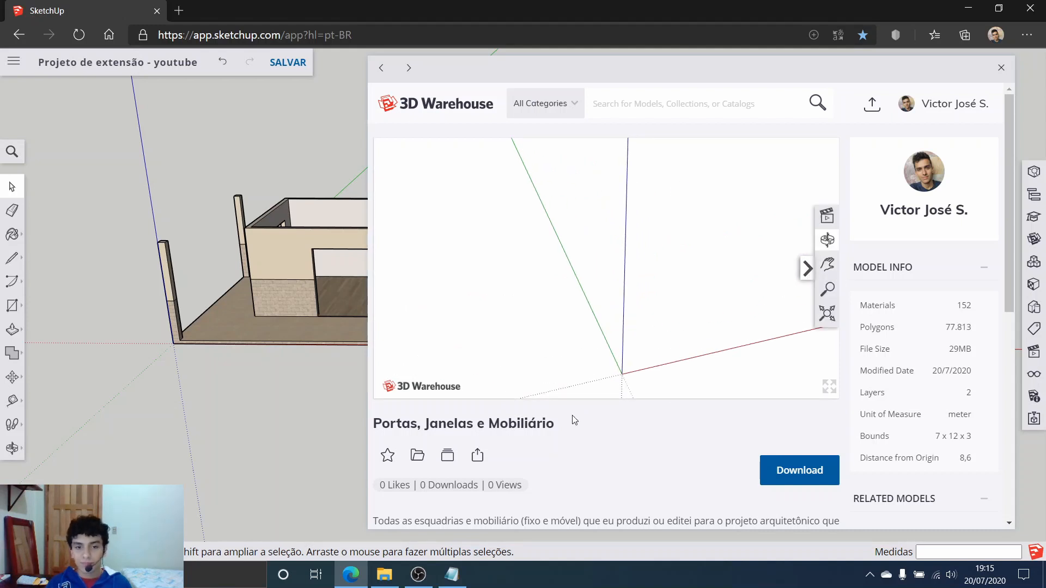
Reopen the "Portas, Janelas e Mobiliário" model page from the account's own 3D Warehouse content and view its preview image.
{"action": "scroll", "coordinate": [612, 416], "scroll_direction": "down", "scroll_amount": 1}
{"action": "scroll", "coordinate": [613, 418], "scroll_direction": "up", "scroll_amount": 1}
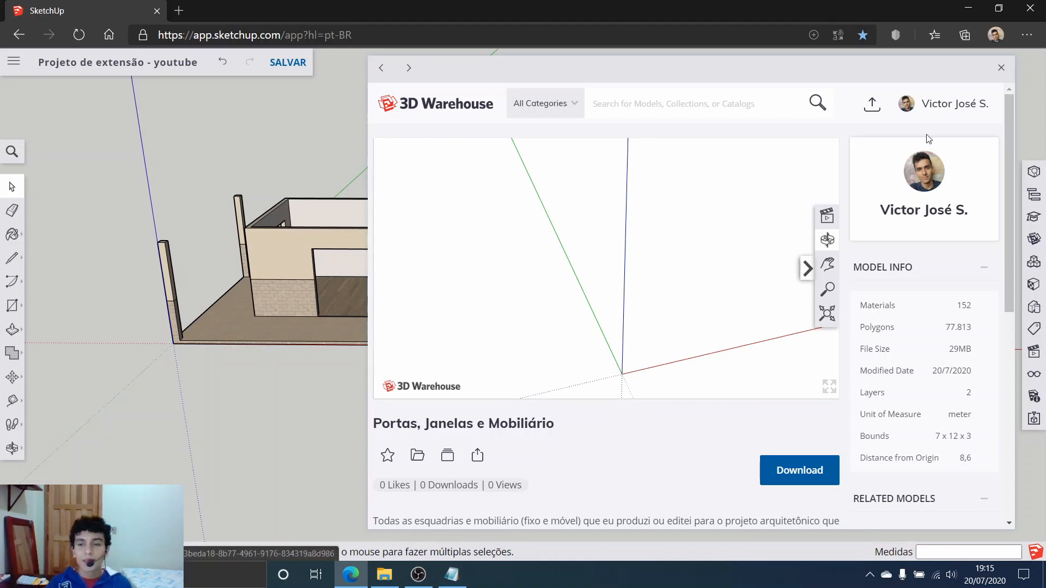
{"action": "left_click", "coordinate": [933, 116]}
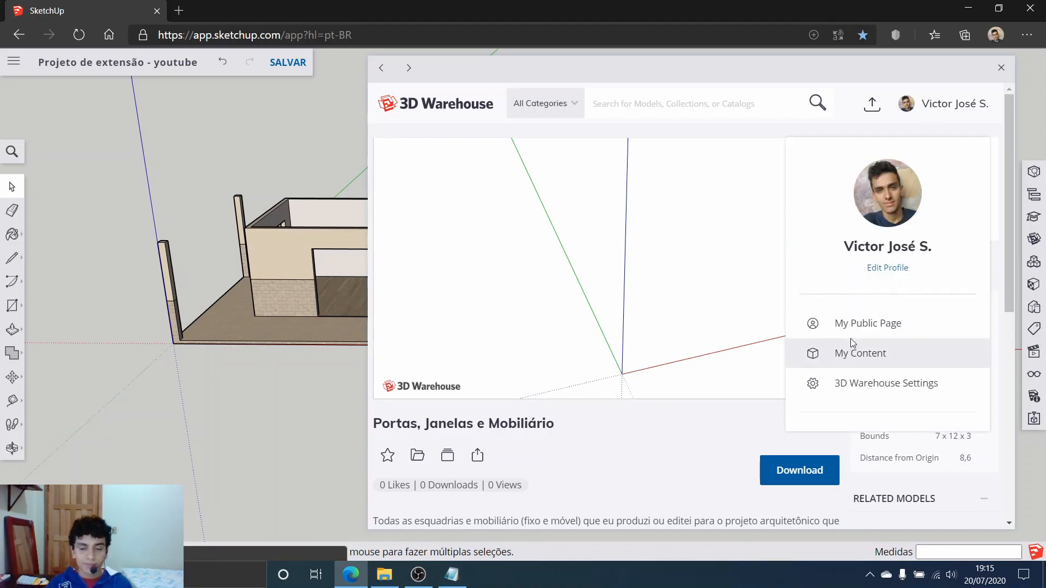
{"action": "left_click", "coordinate": [836, 349]}
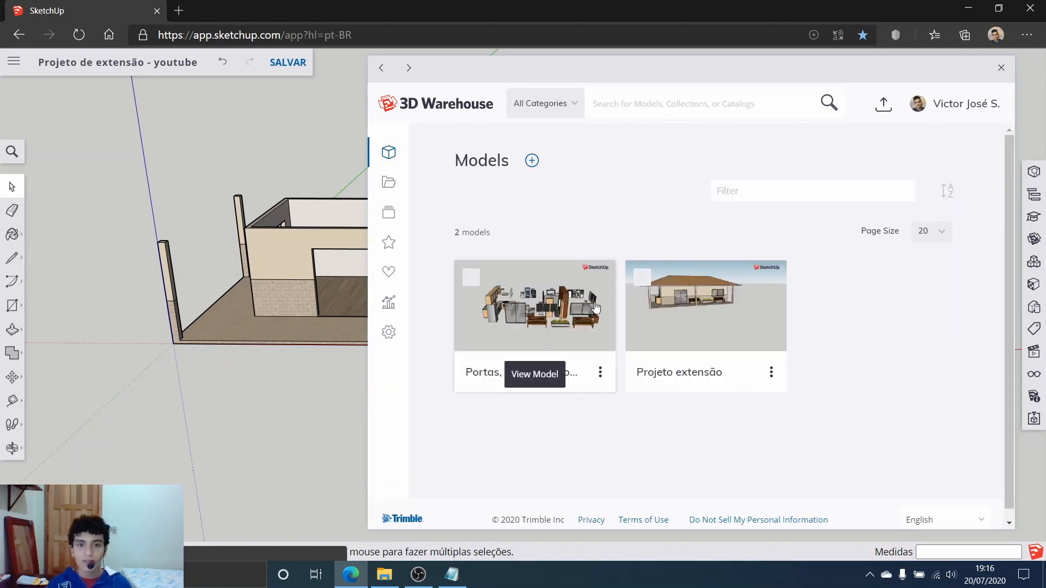
{"action": "left_click", "coordinate": [595, 307]}
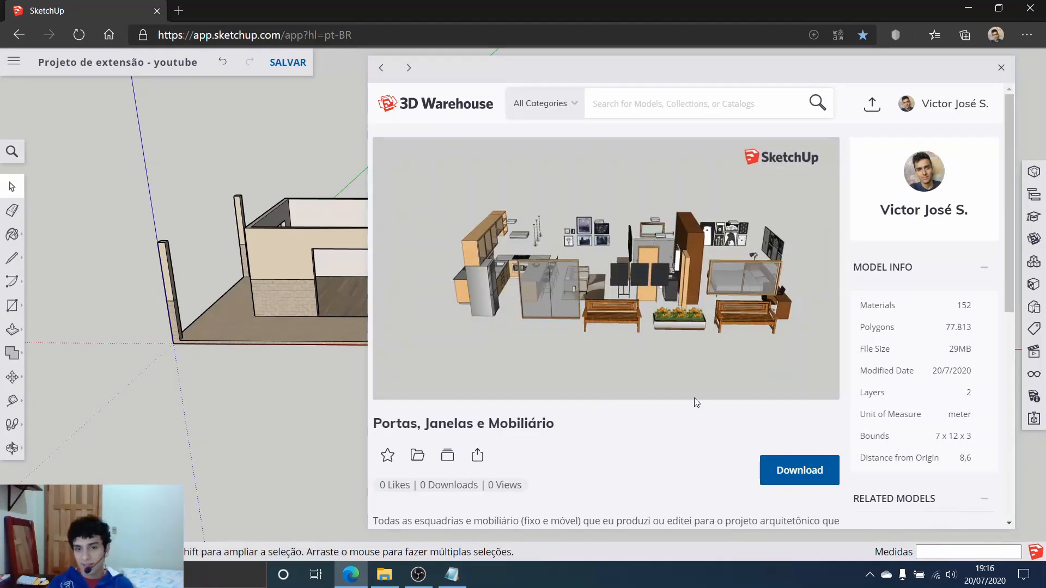
{"action": "mouse_move", "coordinate": [532, 374]}
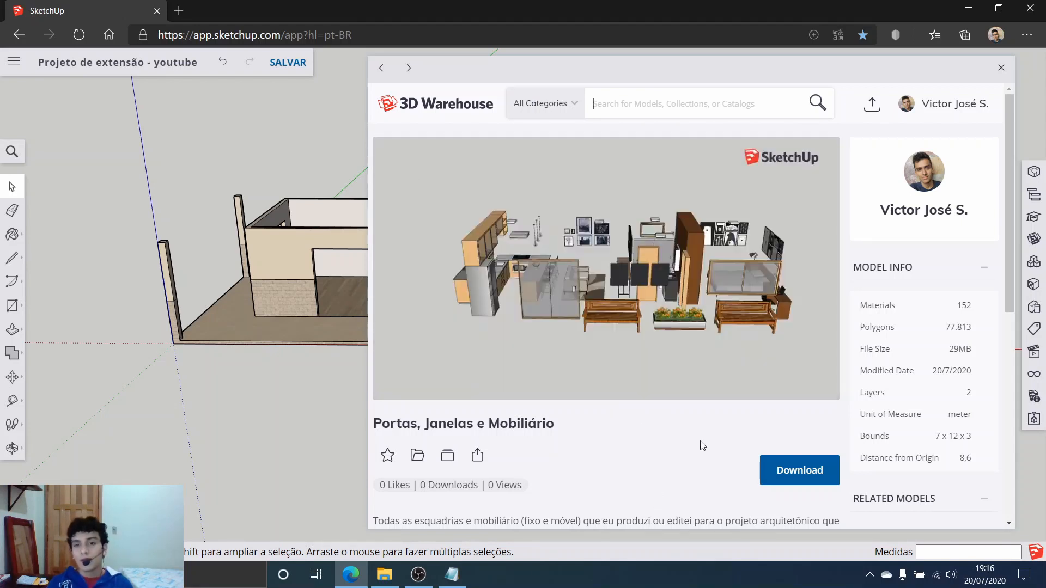
{"action": "mouse_move", "coordinate": [612, 334]}
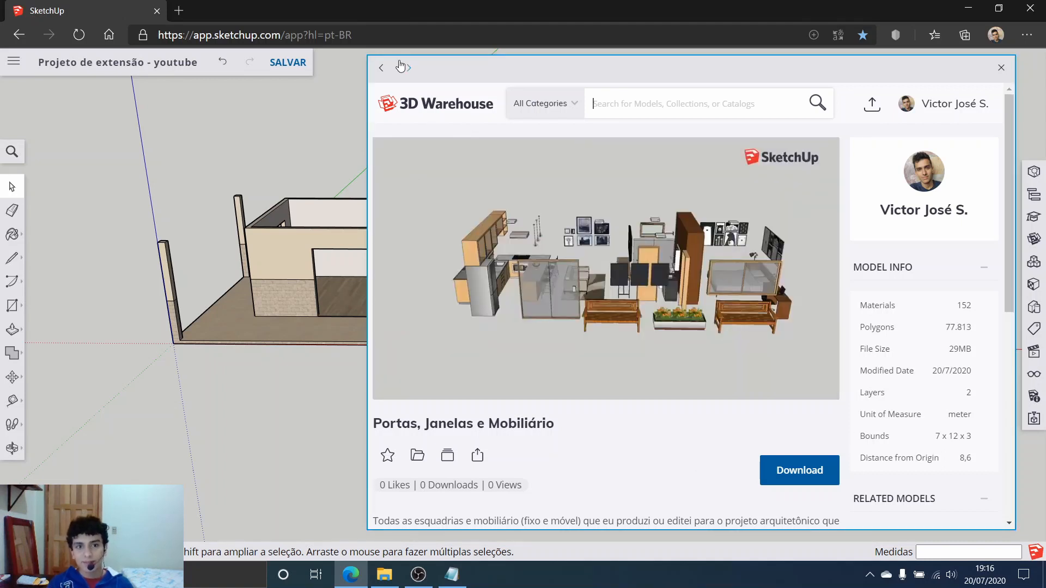
Close 3D Warehouse after going back to the account's model list and forward again to the model page.
{"action": "left_click", "coordinate": [391, 67]}
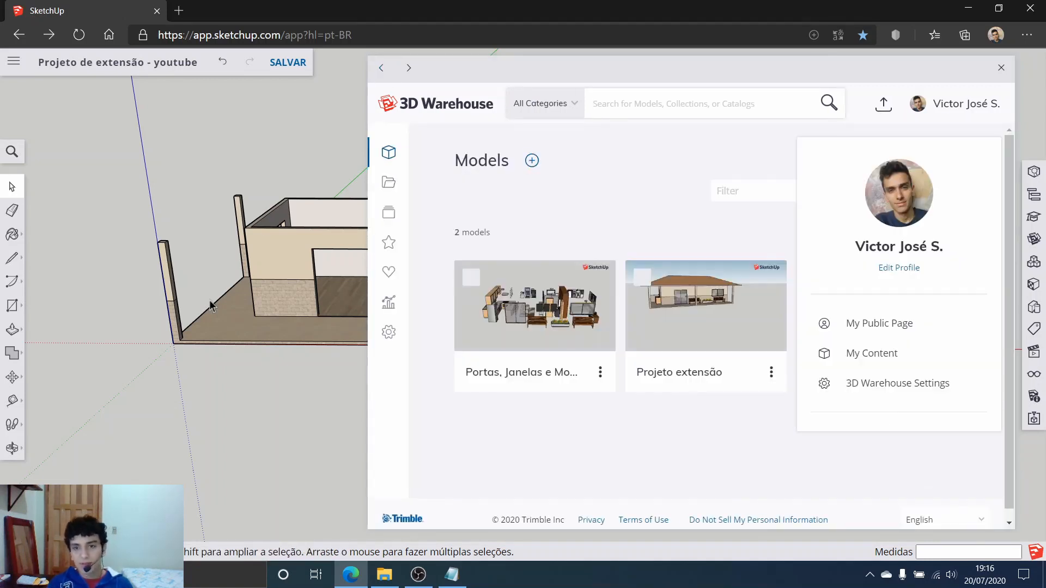
{"action": "left_click", "coordinate": [406, 68]}
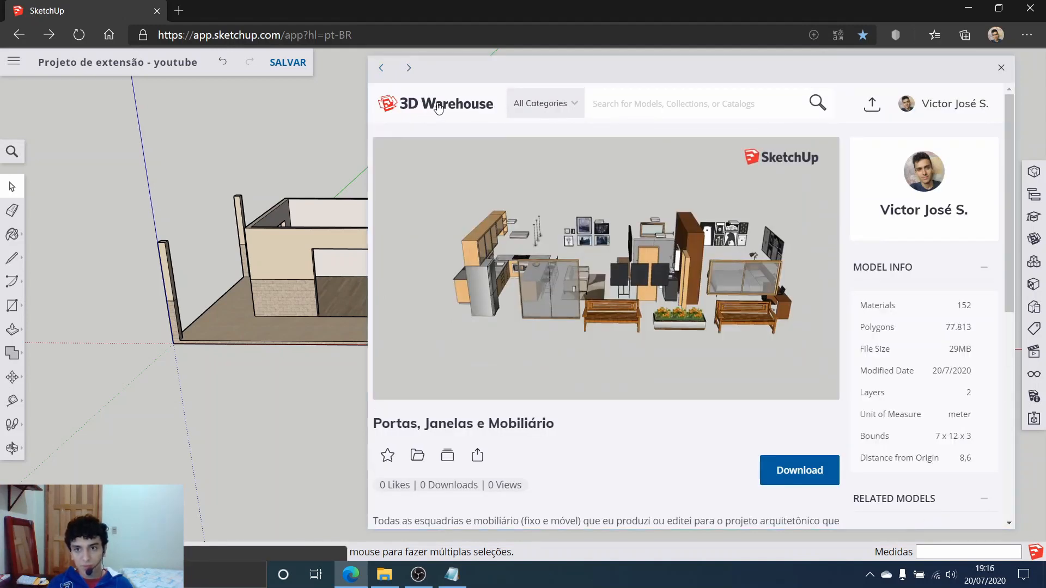
{"action": "left_click", "coordinate": [1001, 68]}
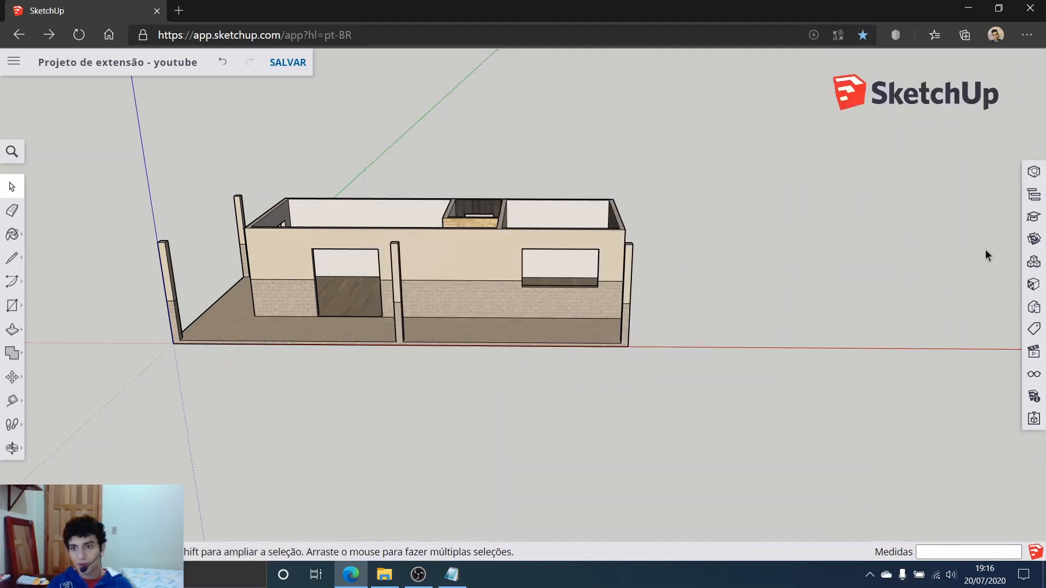
Reopen 3D Warehouse and search all categories for "janelas".
{"action": "left_click", "coordinate": [1032, 240]}
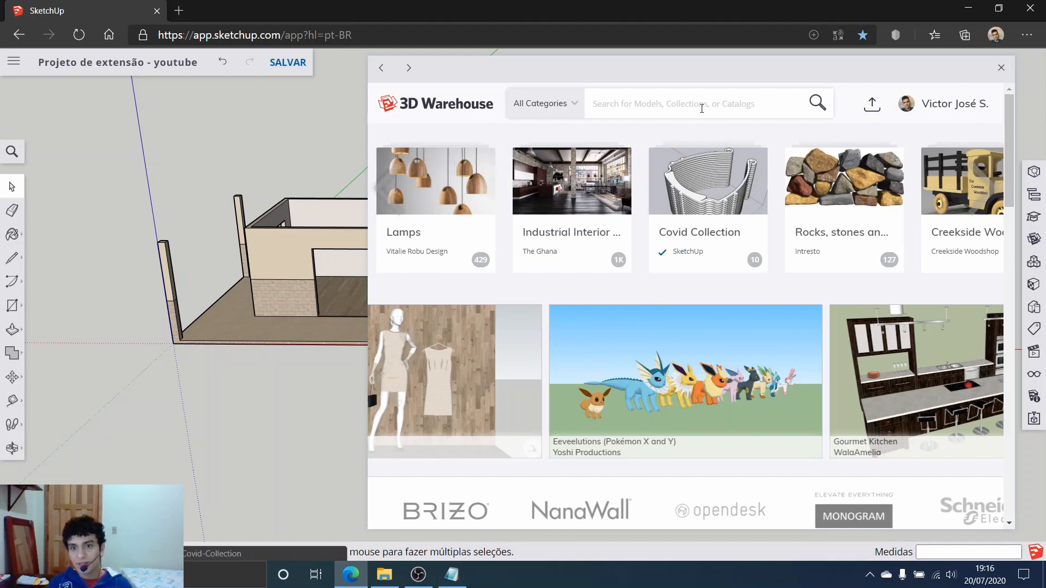
{"action": "left_click", "coordinate": [615, 107]}
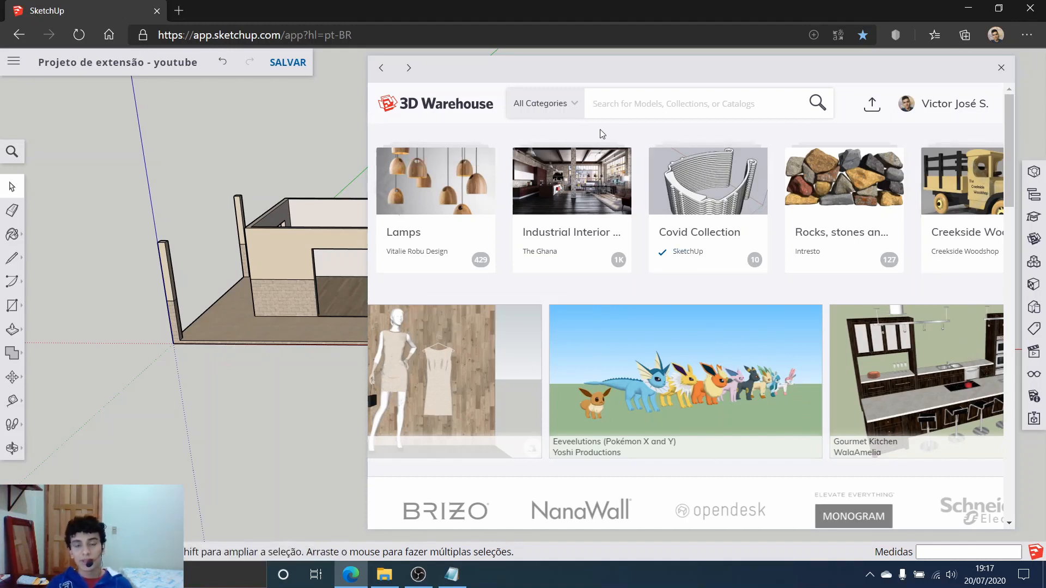
{"action": "left_click", "coordinate": [630, 111]}
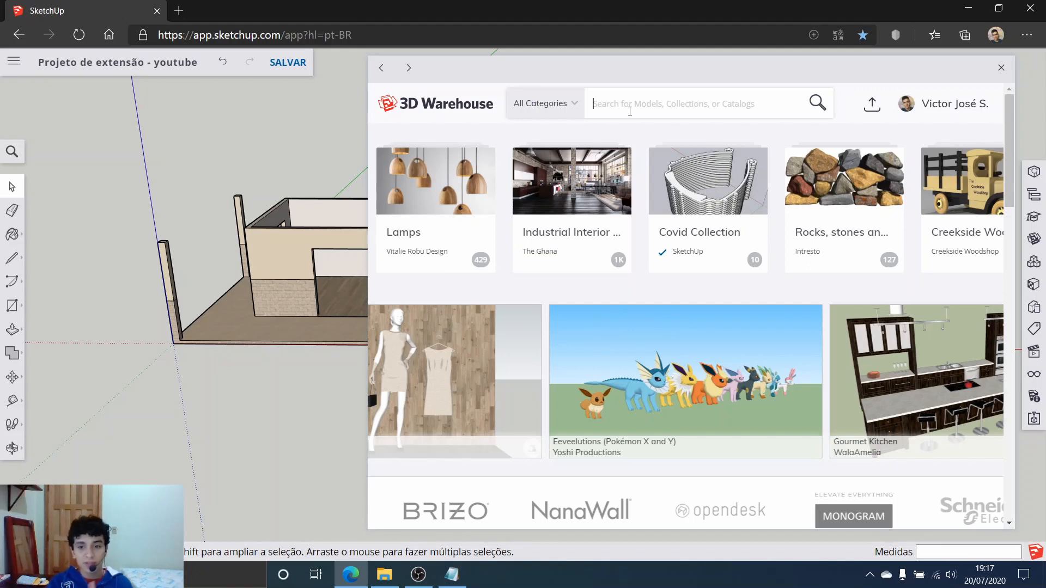
{"action": "left_click", "coordinate": [629, 111]}
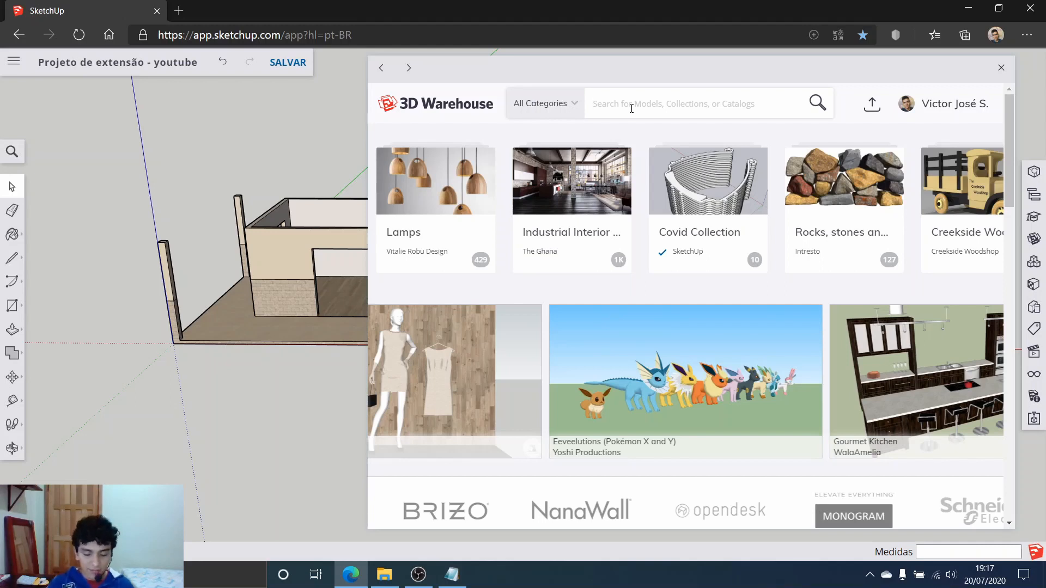
{"action": "left_click", "coordinate": [631, 108]}
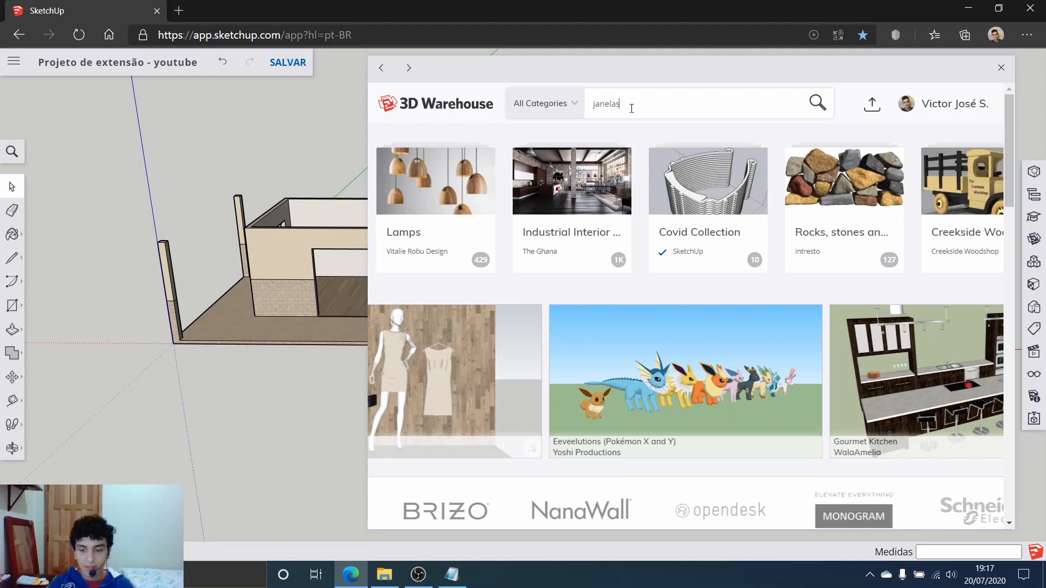
{"action": "left_click", "coordinate": [816, 108]}
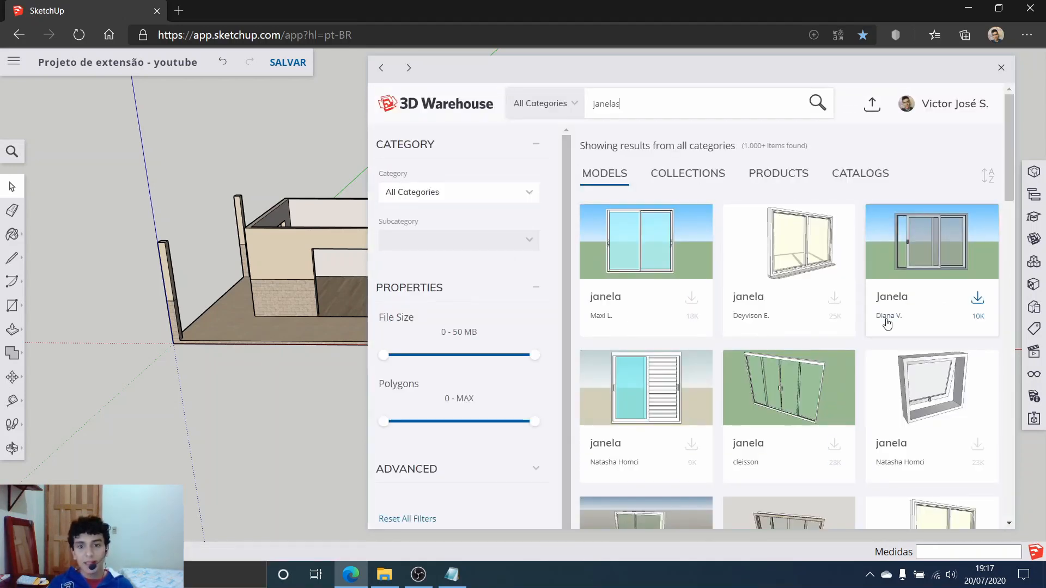
Look through the first window results and check the details and file sizes of the blue sliding window and the grey tilting window.
{"action": "scroll", "coordinate": [833, 348], "scroll_direction": "down", "scroll_amount": 3}
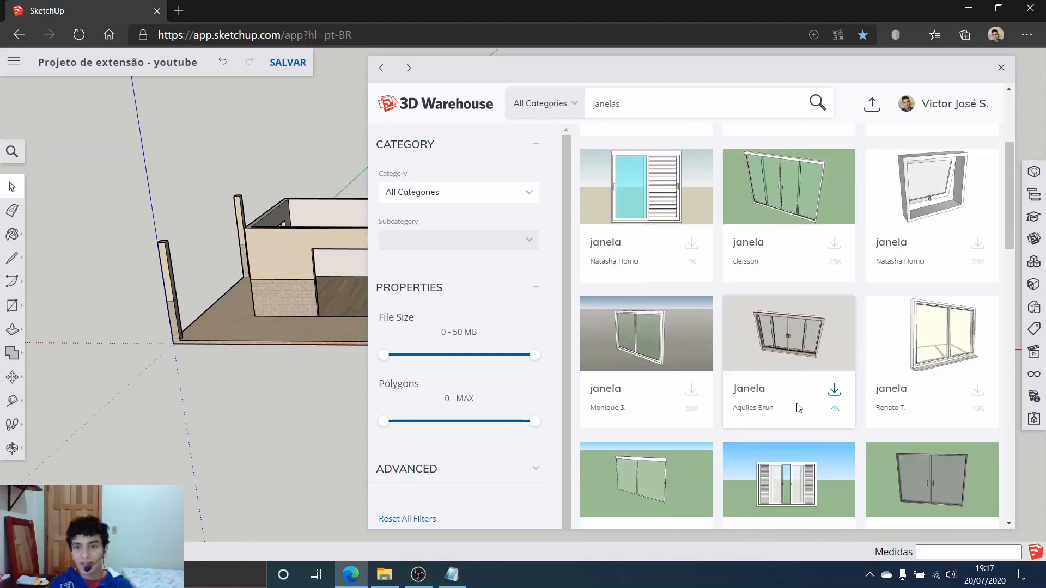
{"action": "scroll", "coordinate": [807, 327], "scroll_direction": "down", "scroll_amount": 1}
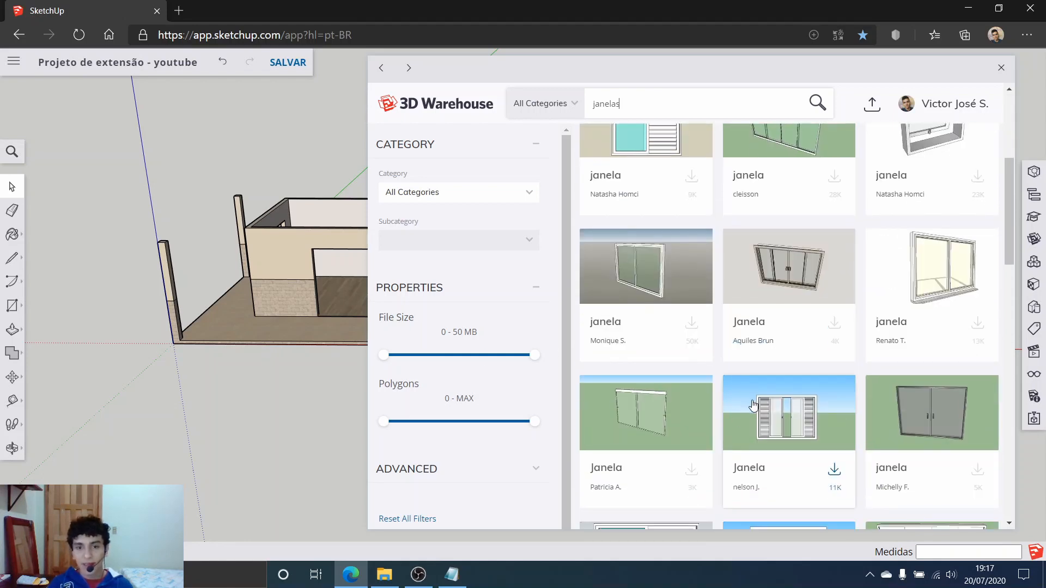
{"action": "scroll", "coordinate": [753, 404], "scroll_direction": "up", "scroll_amount": 5}
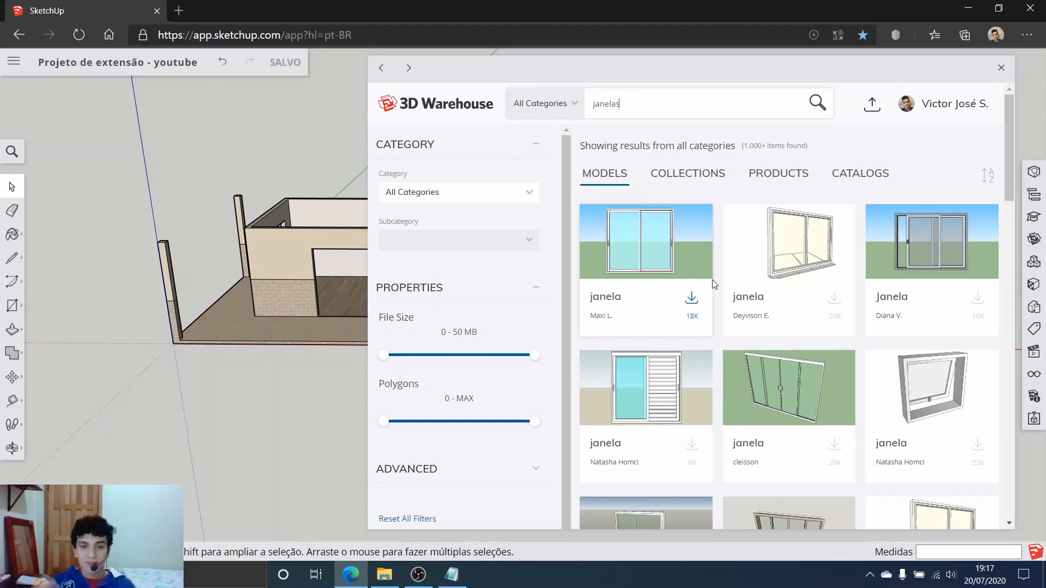
{"action": "left_click", "coordinate": [687, 255]}
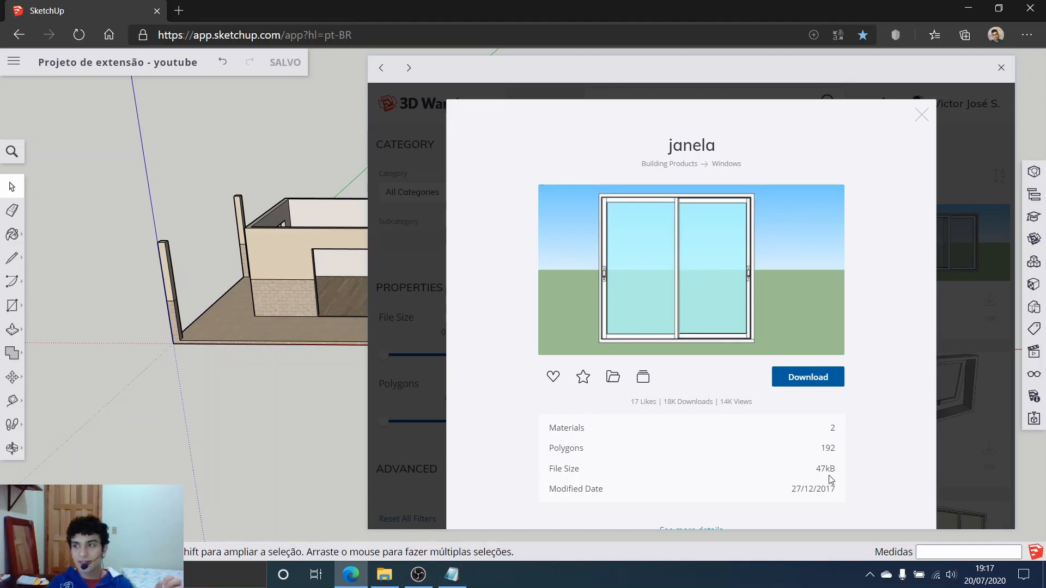
{"action": "left_click", "coordinate": [920, 116]}
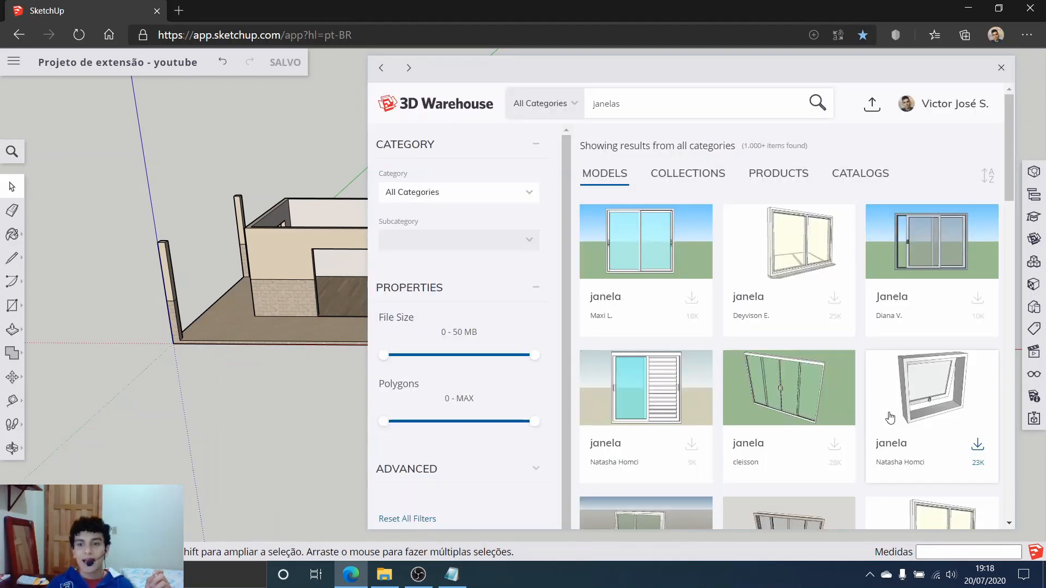
{"action": "left_click", "coordinate": [929, 397]}
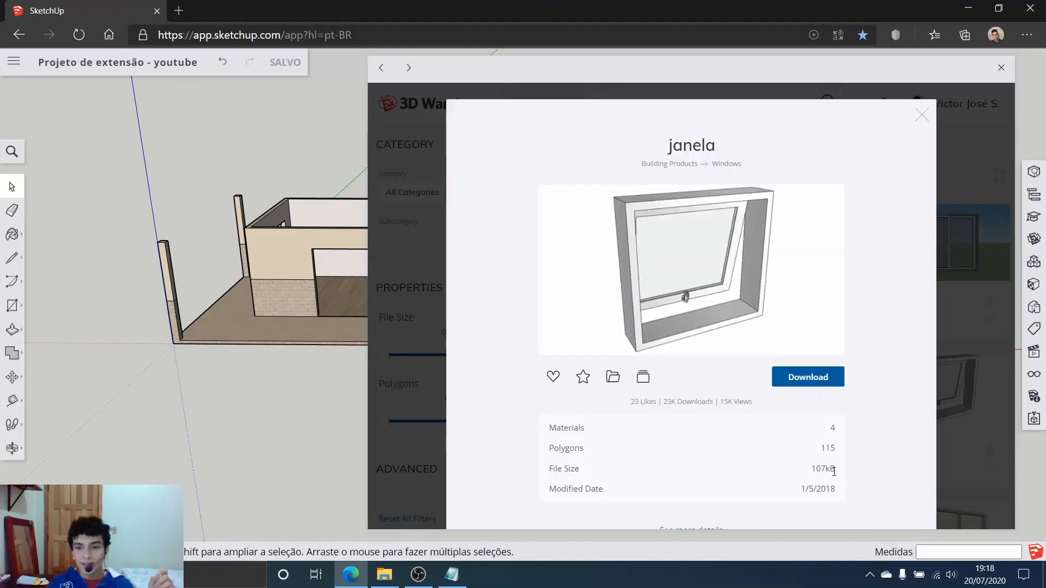
{"action": "left_click", "coordinate": [921, 114]}
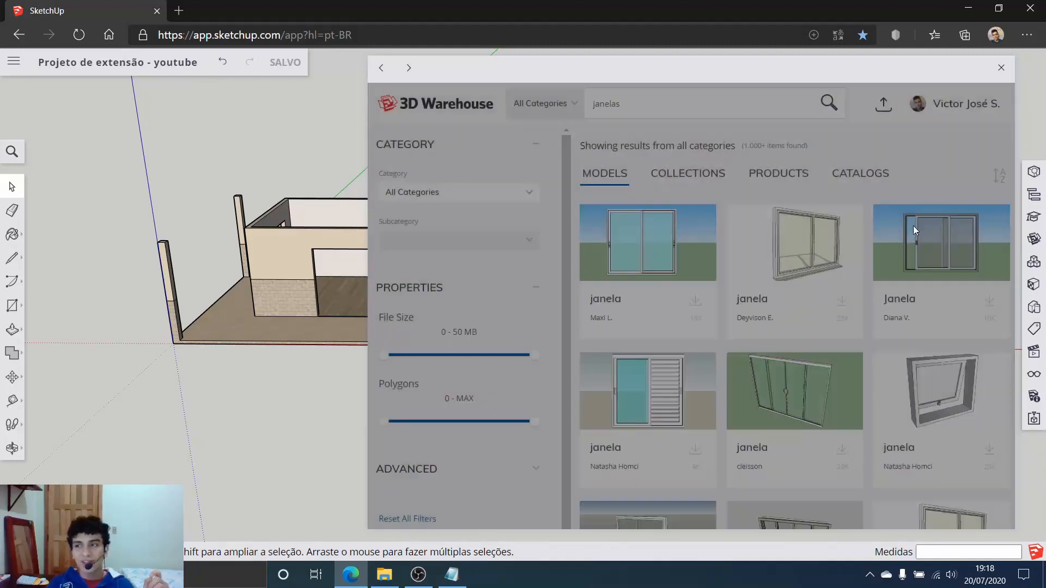
Browse further down the window search results to see more of the available models.
{"action": "scroll", "coordinate": [717, 387], "scroll_direction": "down", "scroll_amount": 5}
{"action": "scroll", "coordinate": [717, 387], "scroll_direction": "down", "scroll_amount": 10}
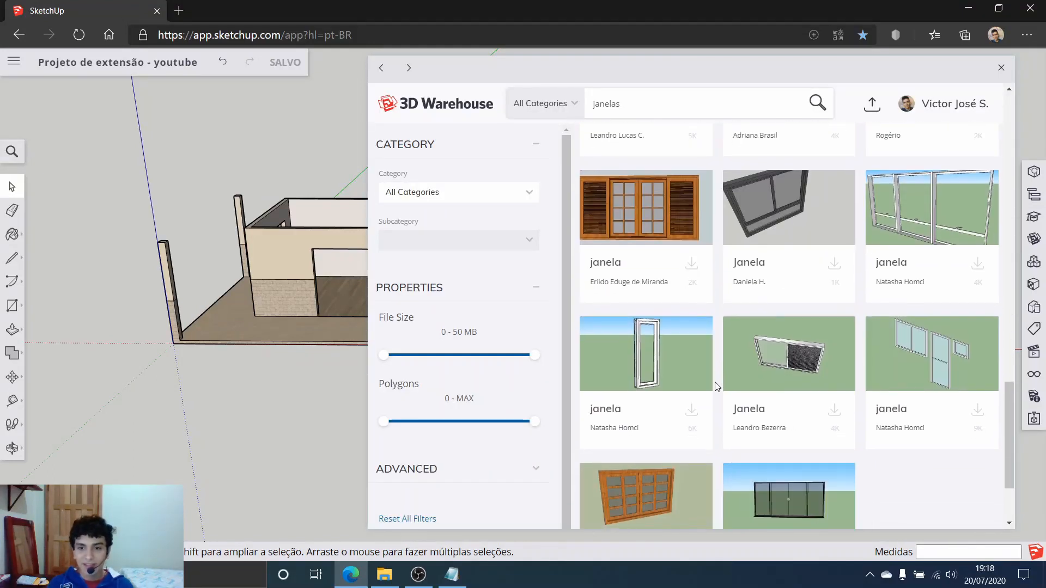
{"action": "scroll", "coordinate": [714, 385], "scroll_direction": "down", "scroll_amount": 6}
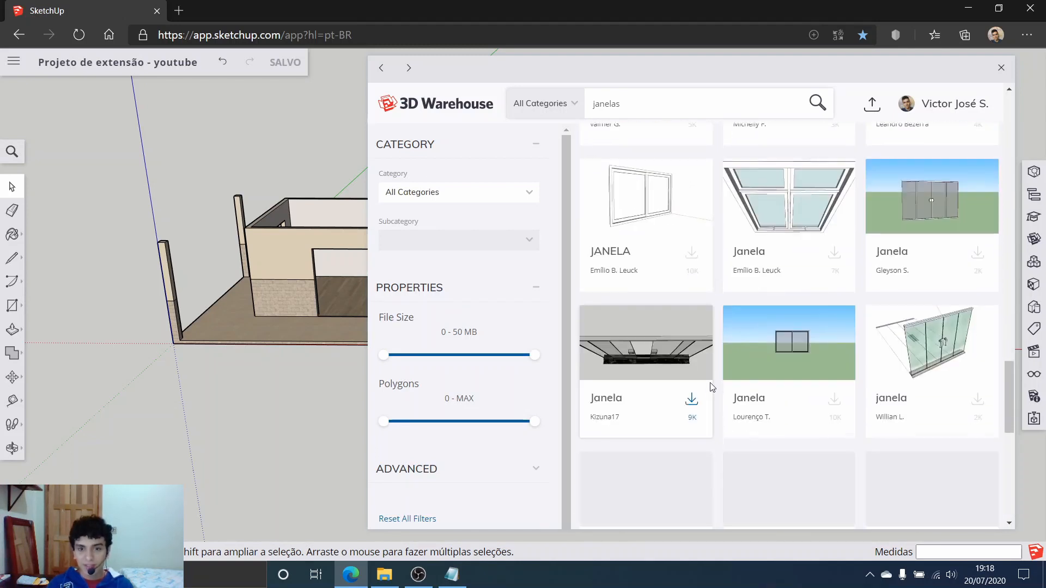
{"action": "scroll", "coordinate": [710, 383], "scroll_direction": "down", "scroll_amount": 8}
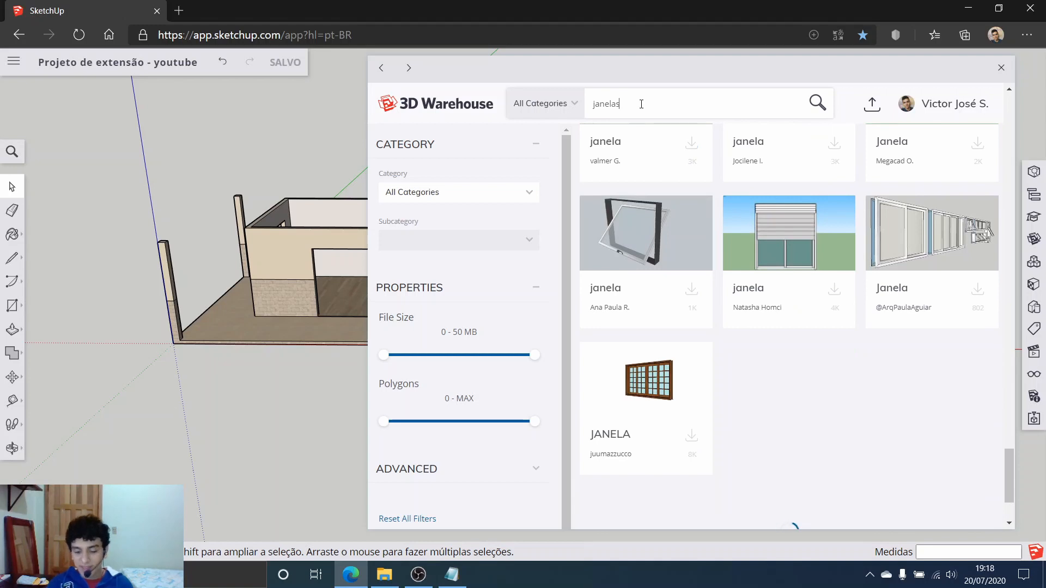
Replace the search term and search 3D Warehouse for "luminaria".
{"action": "key", "text": "ctrl+a"}
{"action": "key", "text": "BackSpace"}
{"action": "type", "text": "lum"}
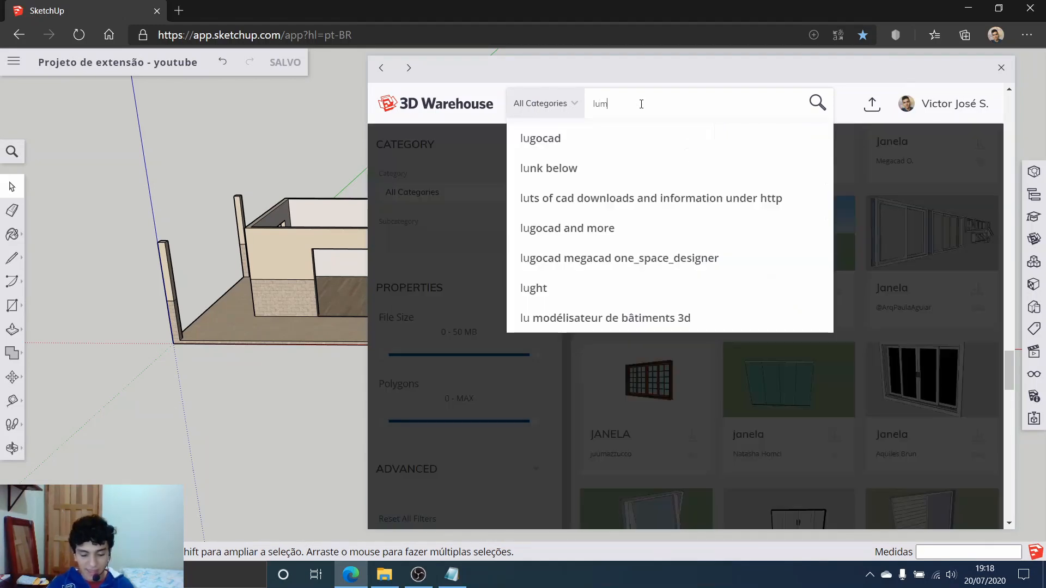
{"action": "type", "text": "ina"}
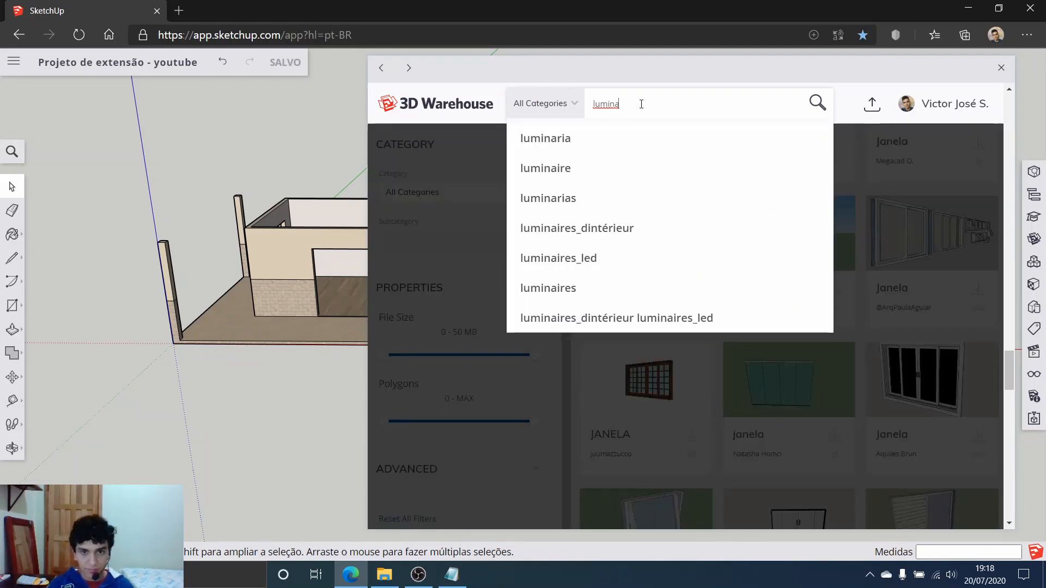
{"action": "key", "text": "Return"}
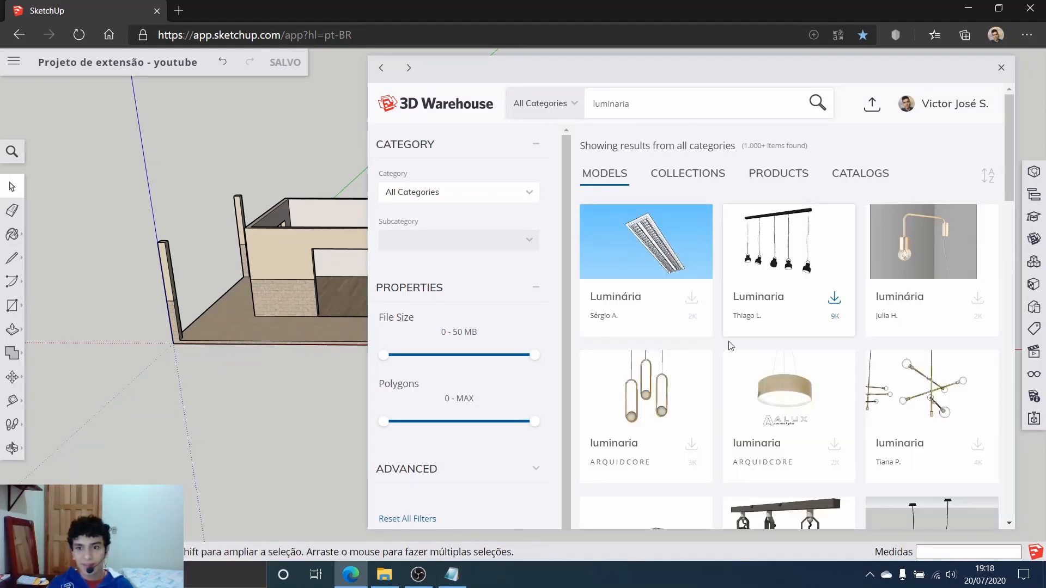
Check the details and file sizes of the black five-pendant light and the branching brass light with globe bulbs.
{"action": "left_click", "coordinate": [662, 327]}
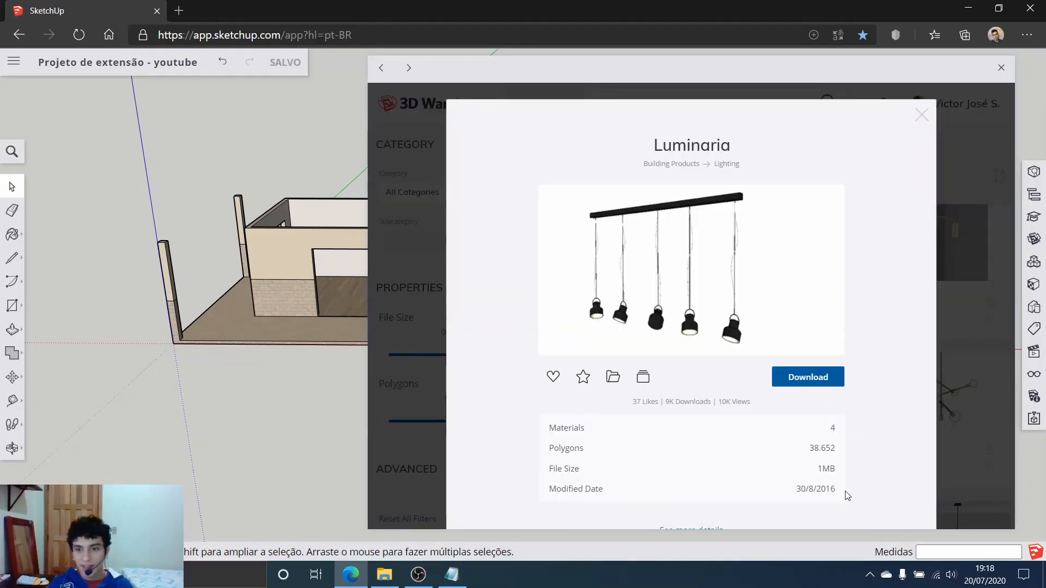
{"action": "left_click", "coordinate": [921, 114]}
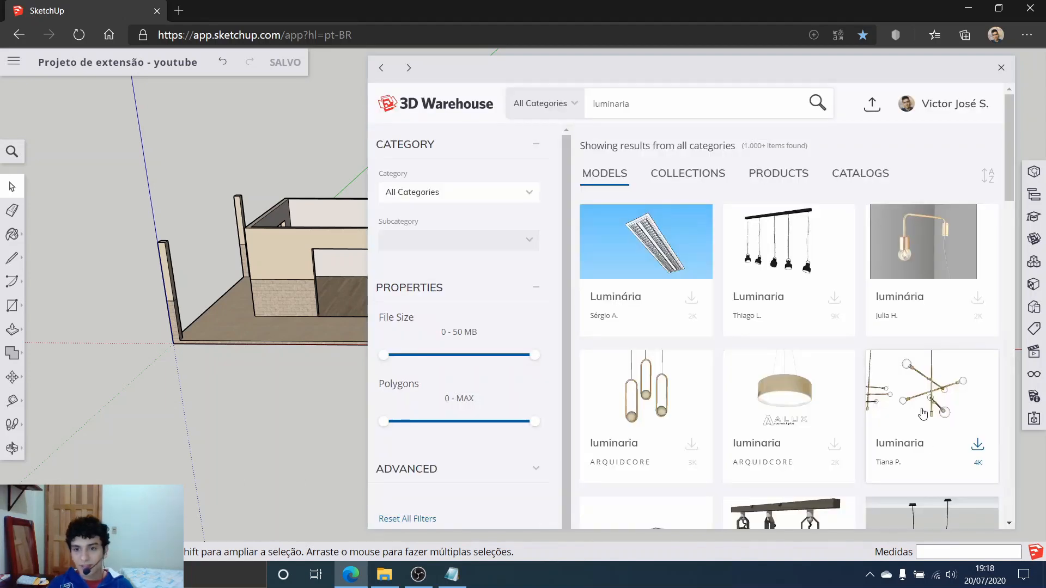
{"action": "left_click", "coordinate": [966, 454]}
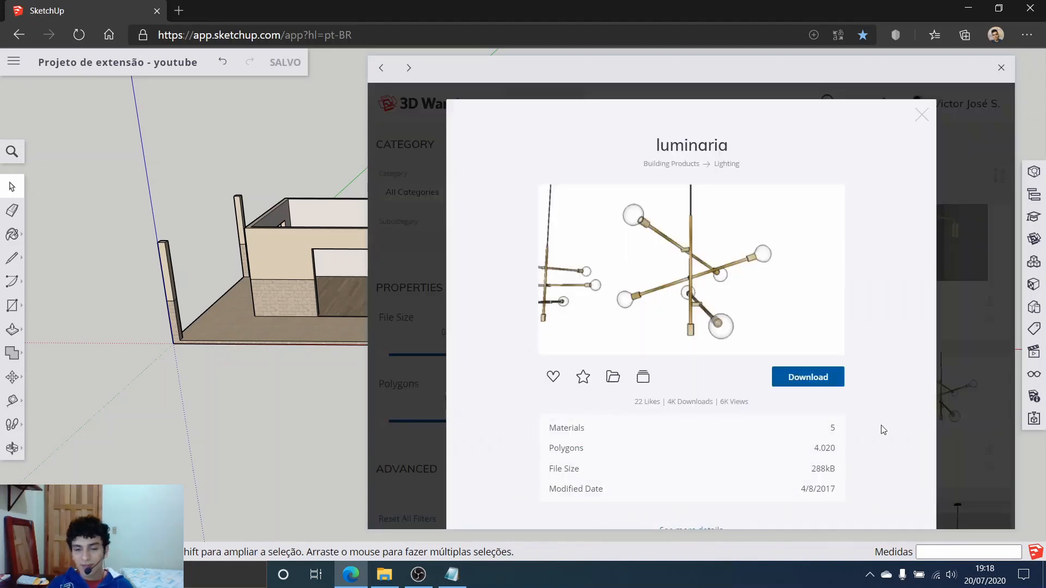
{"action": "left_click", "coordinate": [921, 115]}
Browse further through the lighting results and open the details of the "Luminarias" model with hanging glass globes.
{"action": "scroll", "coordinate": [861, 394], "scroll_direction": "down", "scroll_amount": 6}
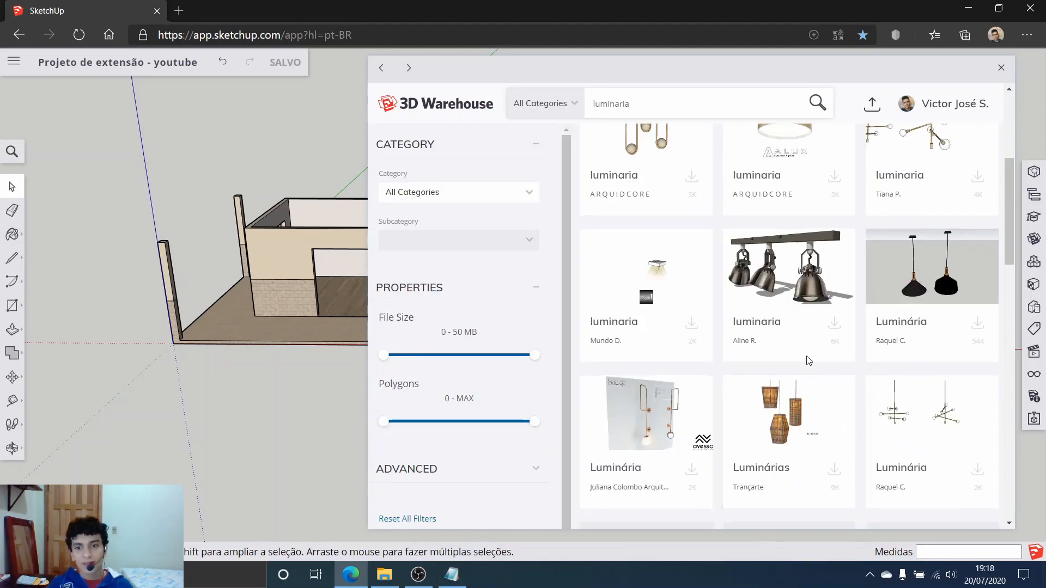
{"action": "scroll", "coordinate": [716, 461], "scroll_direction": "down", "scroll_amount": 10}
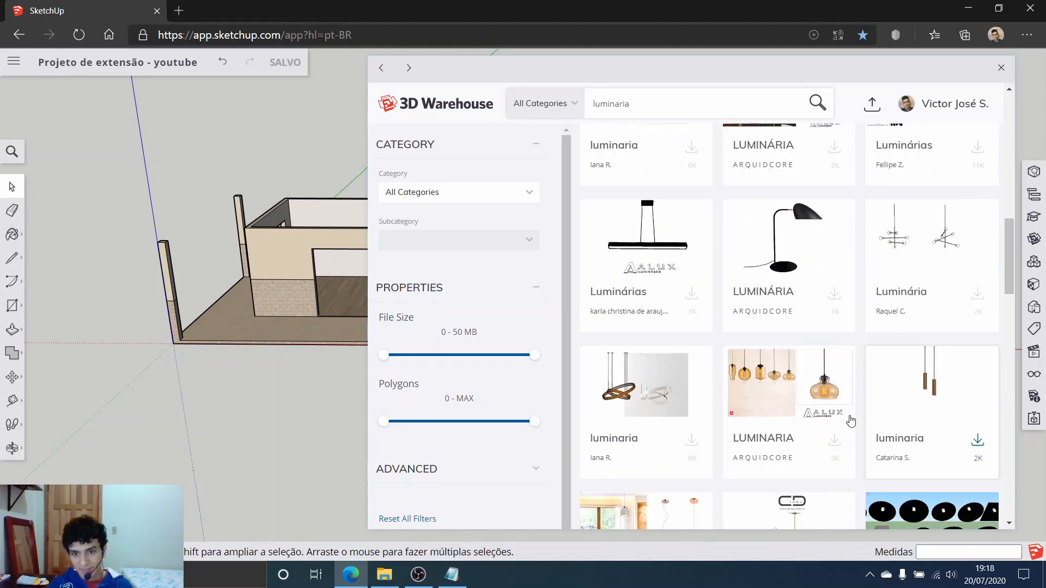
{"action": "scroll", "coordinate": [718, 414], "scroll_direction": "down", "scroll_amount": 7}
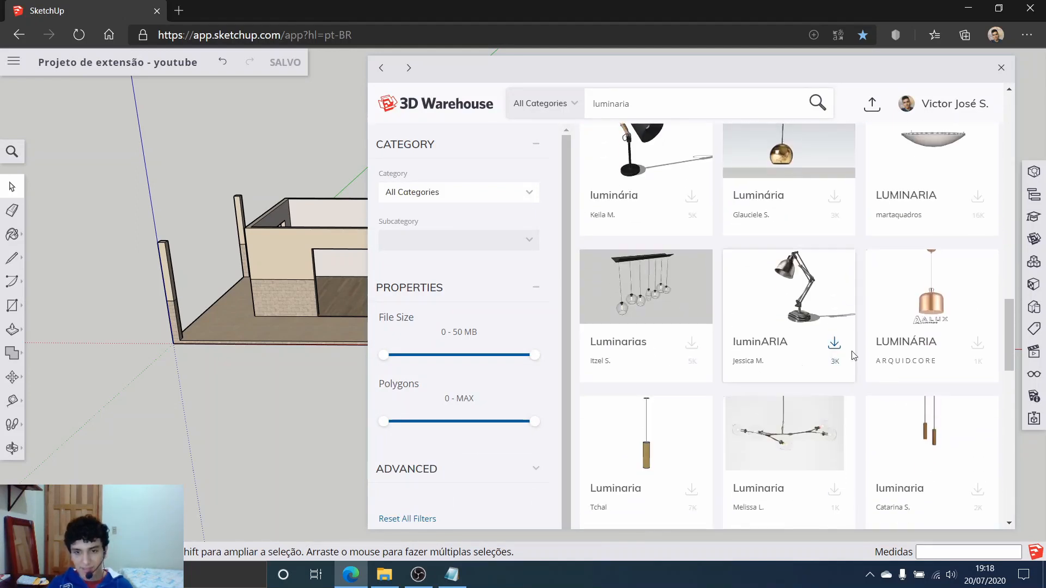
{"action": "scroll", "coordinate": [692, 225], "scroll_direction": "up", "scroll_amount": 1}
{"action": "left_click", "coordinate": [690, 223]}
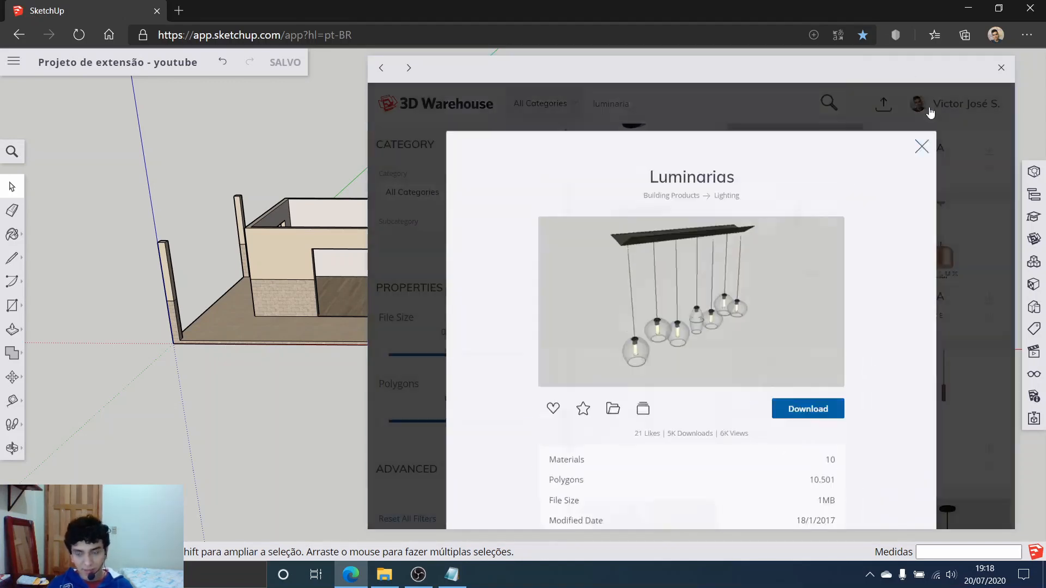
Check the details of the "Luminaria" model with hanging filament bulbs, and browse more of the lighting results.
{"action": "left_click", "coordinate": [921, 115]}
{"action": "scroll", "coordinate": [774, 325], "scroll_direction": "down", "scroll_amount": 2}
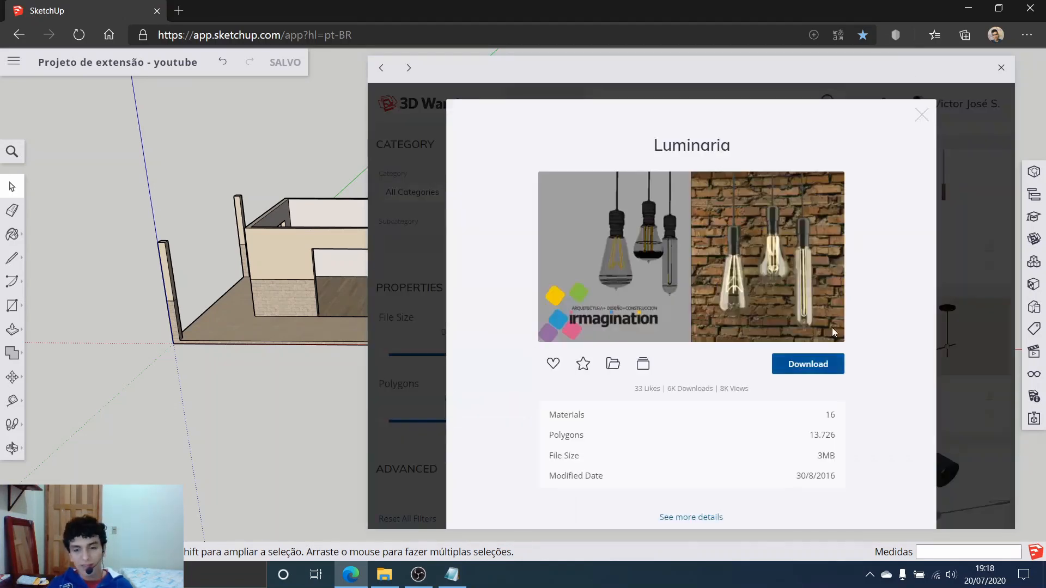
{"action": "left_click", "coordinate": [922, 115]}
{"action": "scroll", "coordinate": [680, 283], "scroll_direction": "down", "scroll_amount": 5}
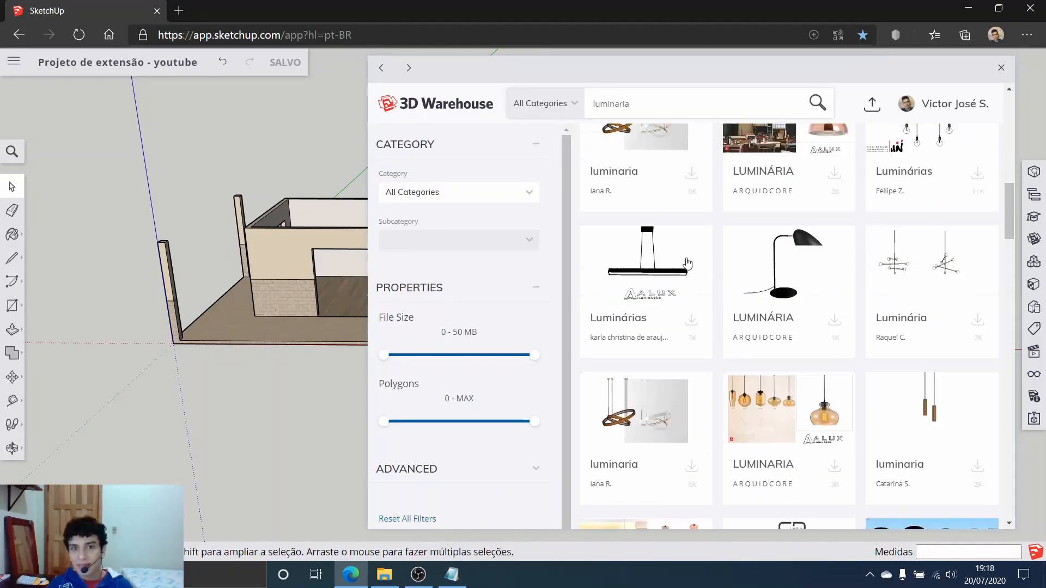
{"action": "scroll", "coordinate": [659, 241], "scroll_direction": "up", "scroll_amount": 5}
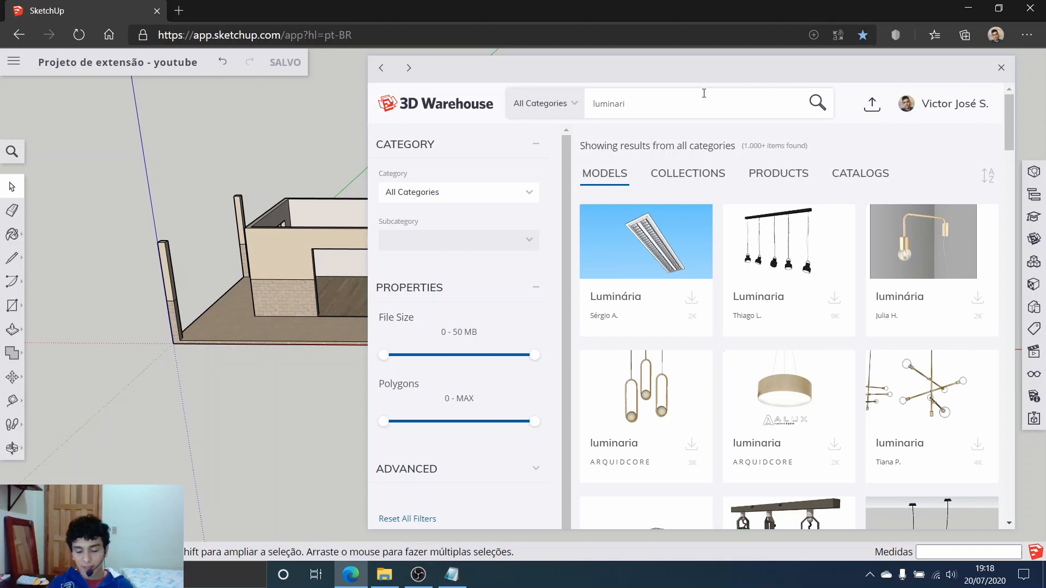
Search 3D Warehouse for "janelas" and limit the file size to 0 - 2 MB.
{"action": "key", "text": "Return"}
{"action": "type", "text": "jane"}
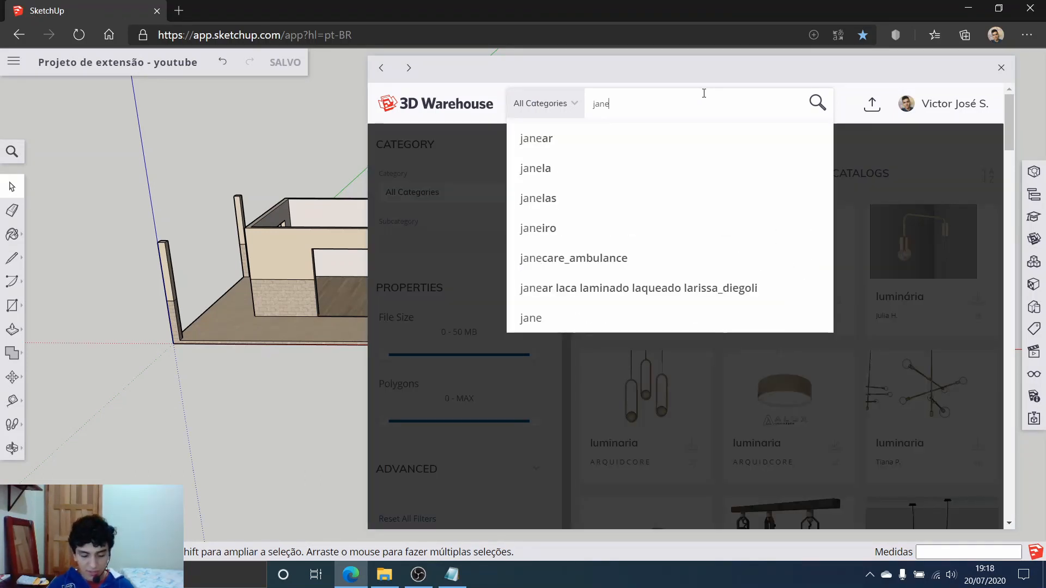
{"action": "type", "text": "las"}
{"action": "key", "text": "Return"}
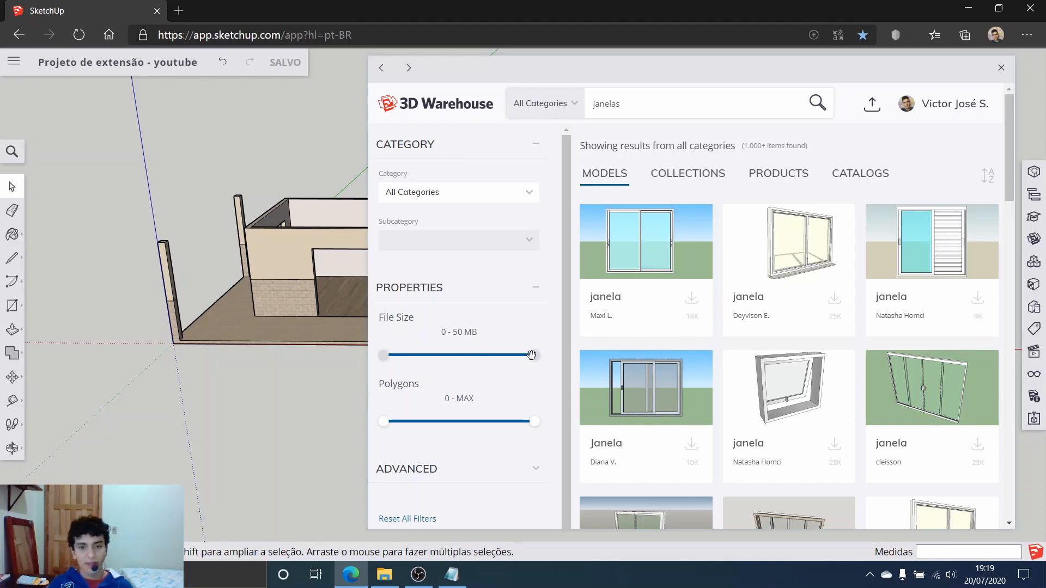
{"action": "left_click_drag", "start_coordinate": [534, 355], "coordinate": [399, 351]}
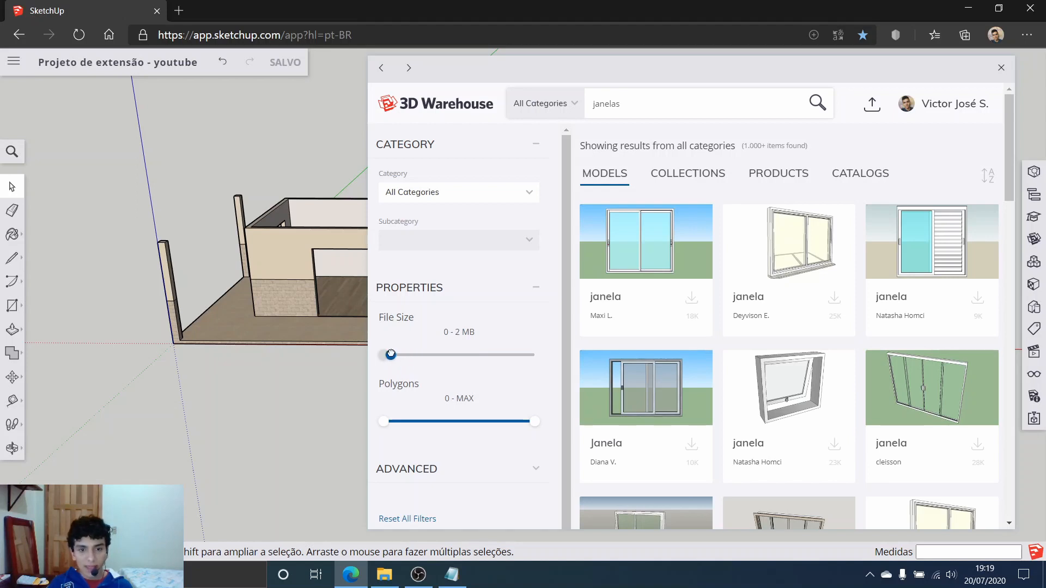
{"action": "left_click_drag", "start_coordinate": [391, 354], "coordinate": [390, 354]}
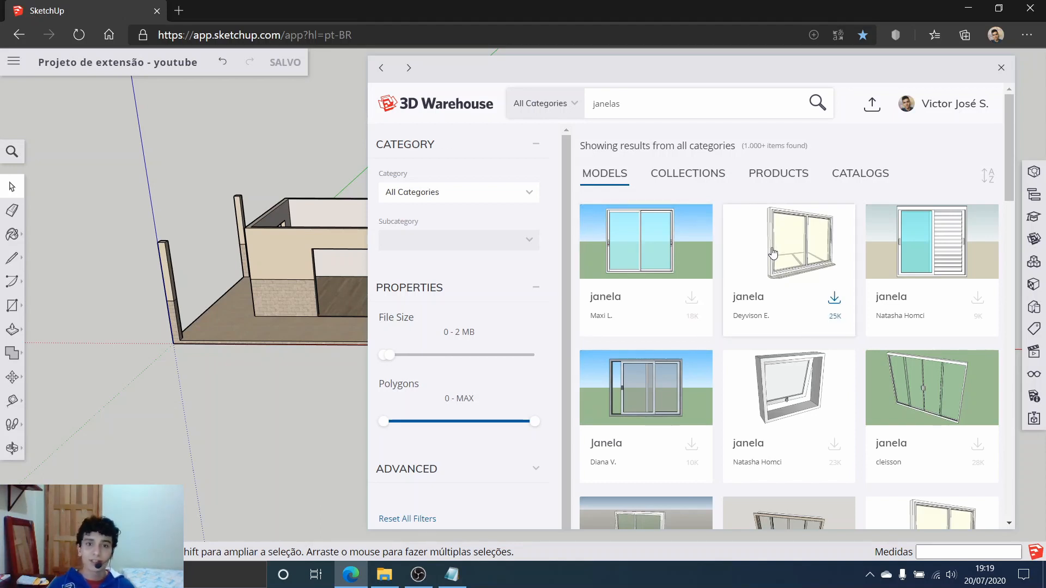
Download the four-panel glass "janela" model into the project and place it outside, beside the house's right end.
{"action": "scroll", "coordinate": [750, 262], "scroll_direction": "down", "scroll_amount": 1}
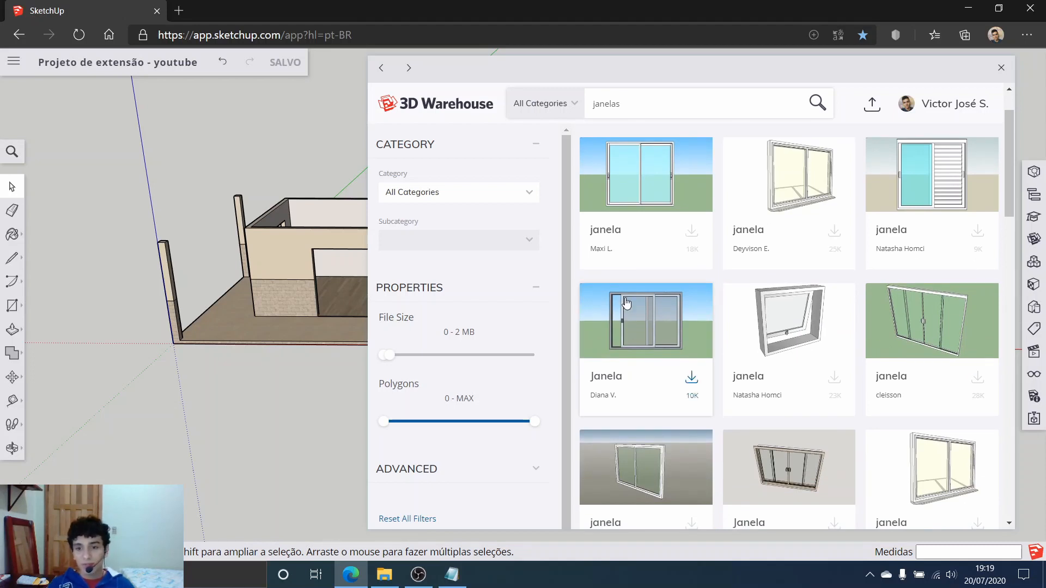
{"action": "scroll", "coordinate": [834, 338], "scroll_direction": "down", "scroll_amount": 3}
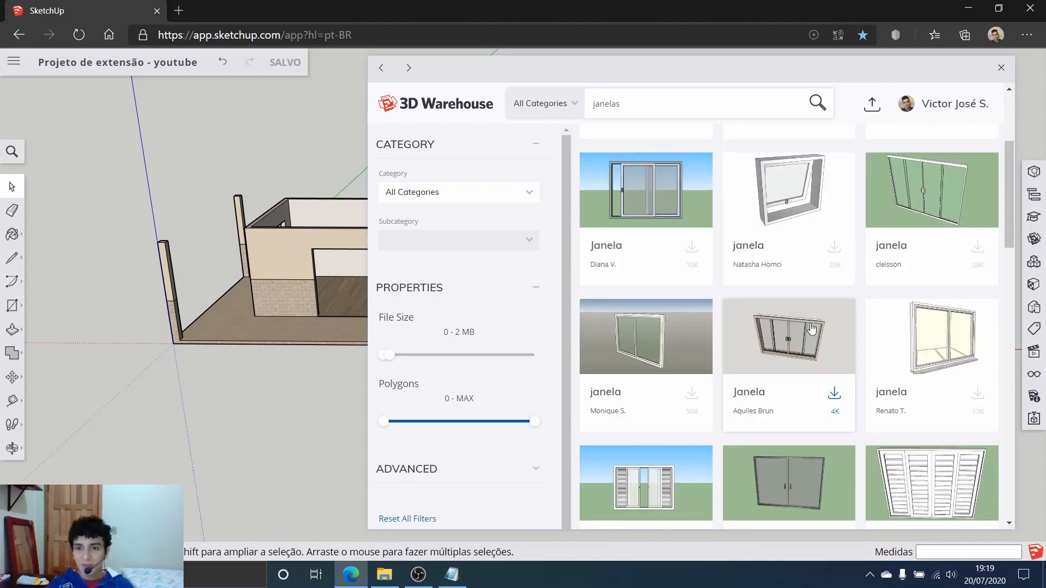
{"action": "scroll", "coordinate": [854, 315], "scroll_direction": "up", "scroll_amount": 3}
{"action": "left_click", "coordinate": [927, 310]}
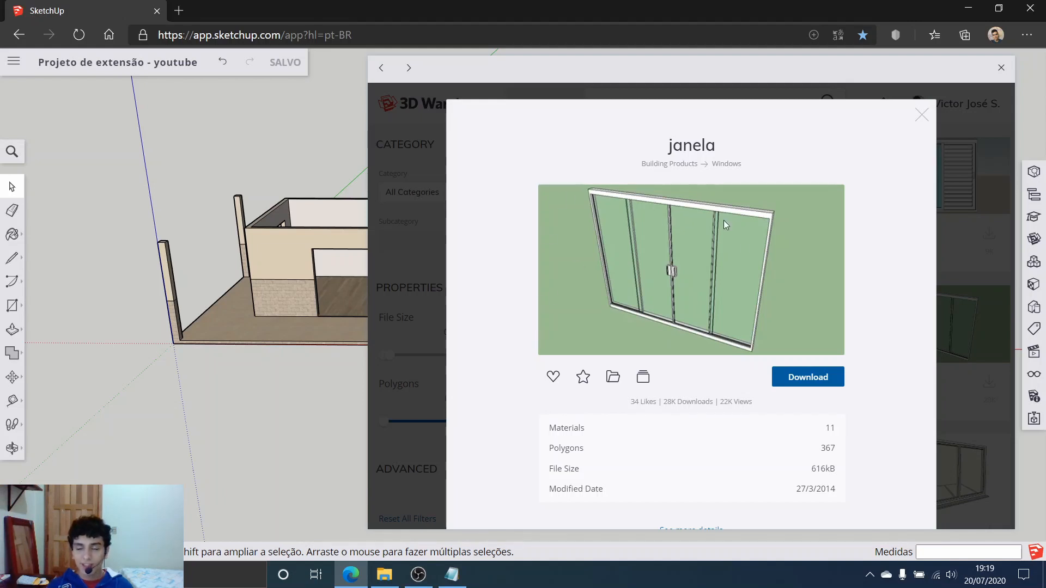
{"action": "left_click", "coordinate": [786, 381]}
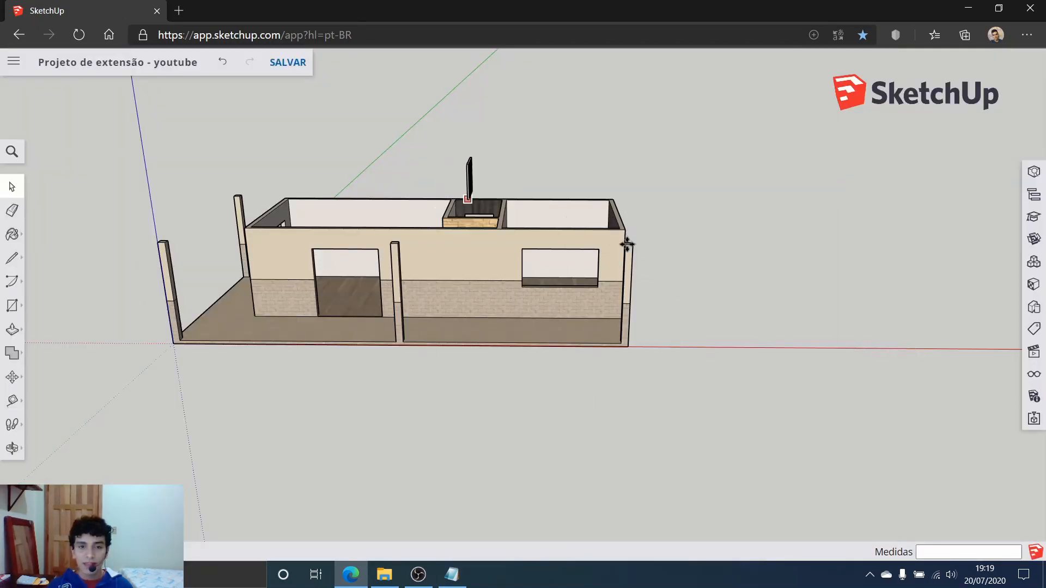
{"action": "left_click", "coordinate": [700, 327]}
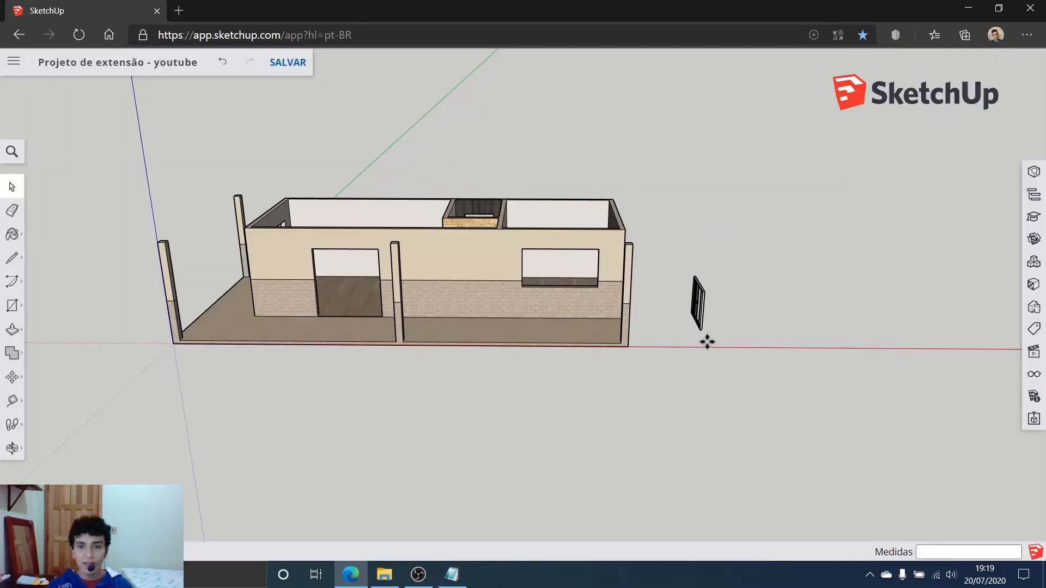
Examine the newly placed glass window up close and in relation to the house.
{"action": "key", "text": "m"}
{"action": "scroll", "coordinate": [774, 355], "scroll_direction": "up", "scroll_amount": 5}
{"action": "middle_click_drag", "start_coordinate": [752, 304], "coordinate": [572, 188]}
{"action": "scroll", "coordinate": [572, 188], "scroll_direction": "up", "scroll_amount": 3}
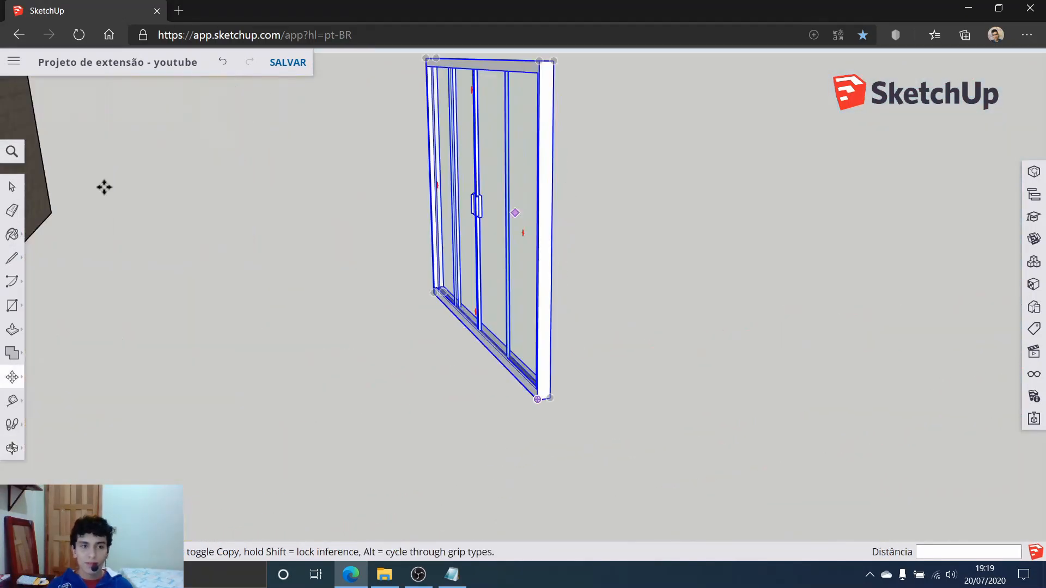
{"action": "left_click", "coordinate": [12, 187]}
{"action": "left_click", "coordinate": [333, 264]}
{"action": "scroll", "coordinate": [381, 264], "scroll_direction": "down", "scroll_amount": 3}
{"action": "middle_click_drag", "start_coordinate": [381, 264], "coordinate": [557, 273]}
{"action": "key", "text": "h"}
{"action": "left_click_drag", "start_coordinate": [495, 254], "coordinate": [654, 351]}
{"action": "scroll", "coordinate": [653, 350], "scroll_direction": "up", "scroll_amount": 3}
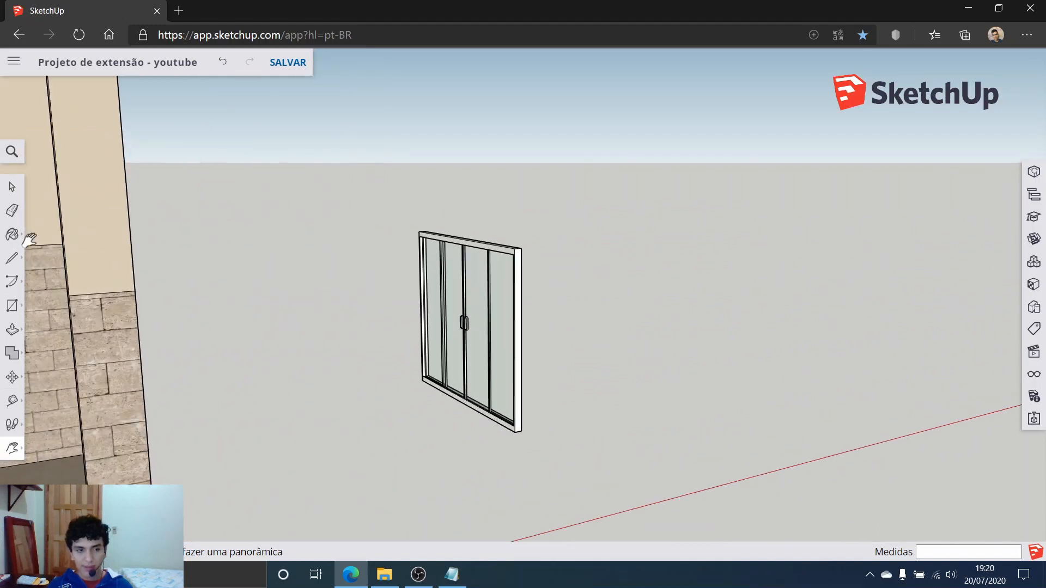
{"action": "left_click", "coordinate": [12, 187]}
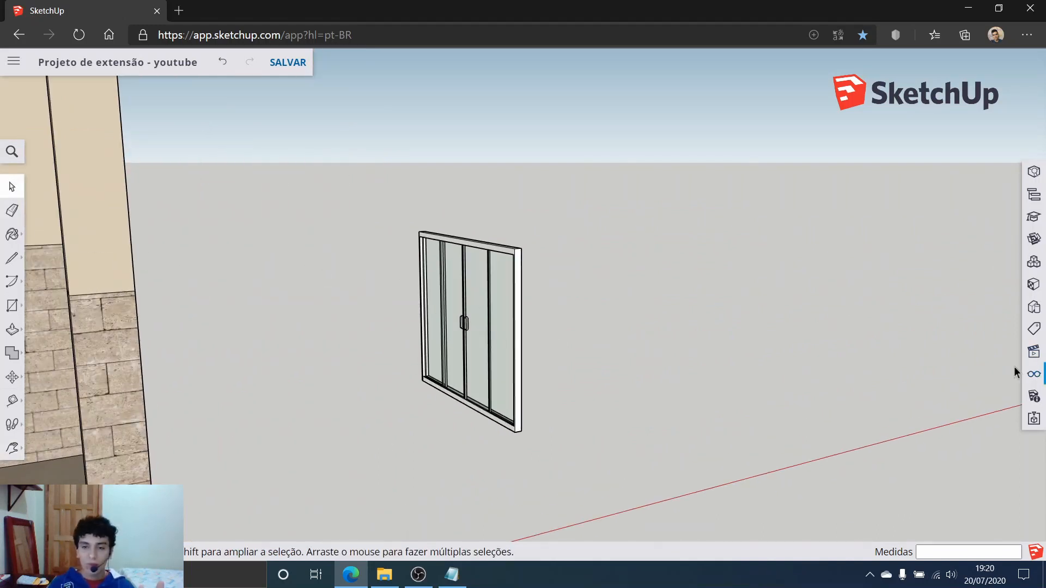
Check the list of components contained in the current model.
{"action": "left_click", "coordinate": [1033, 262]}
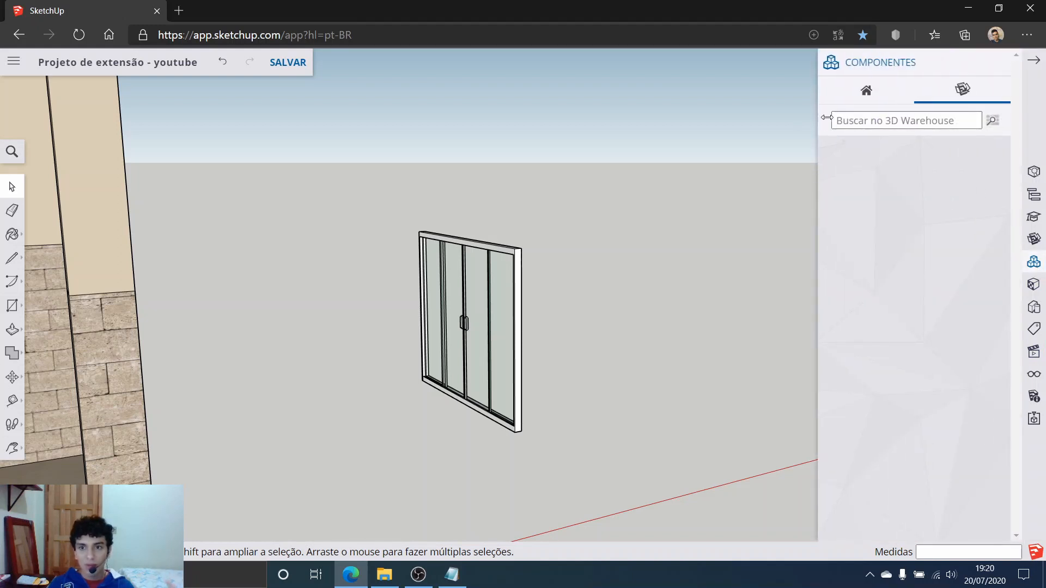
{"action": "left_click", "coordinate": [892, 91]}
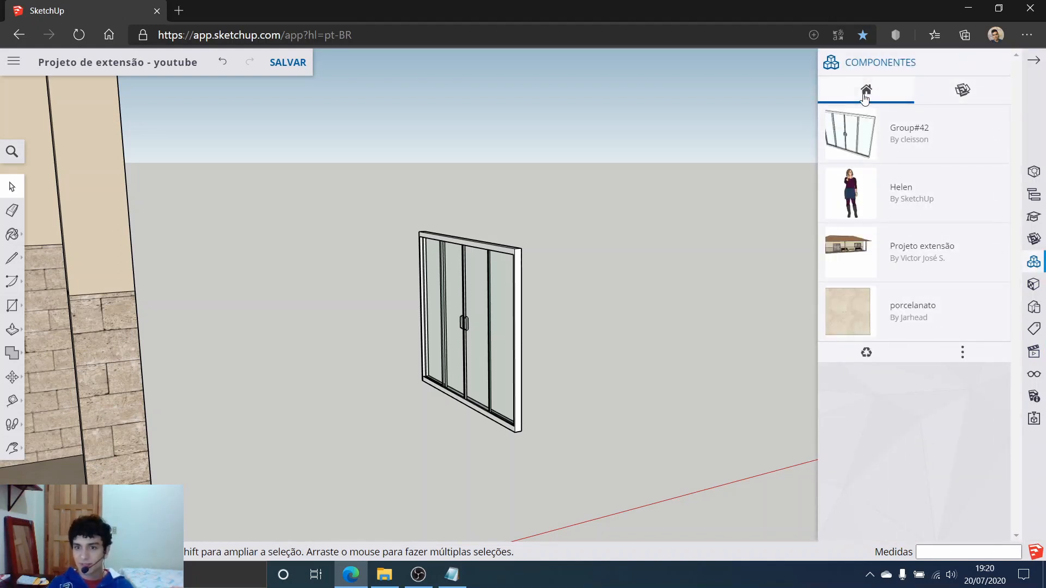
{"action": "left_click", "coordinate": [996, 63]}
Select the imported window from its frame and from its handle to examine how its parts are joined as one component.
{"action": "scroll", "coordinate": [526, 416], "scroll_direction": "up", "scroll_amount": 6}
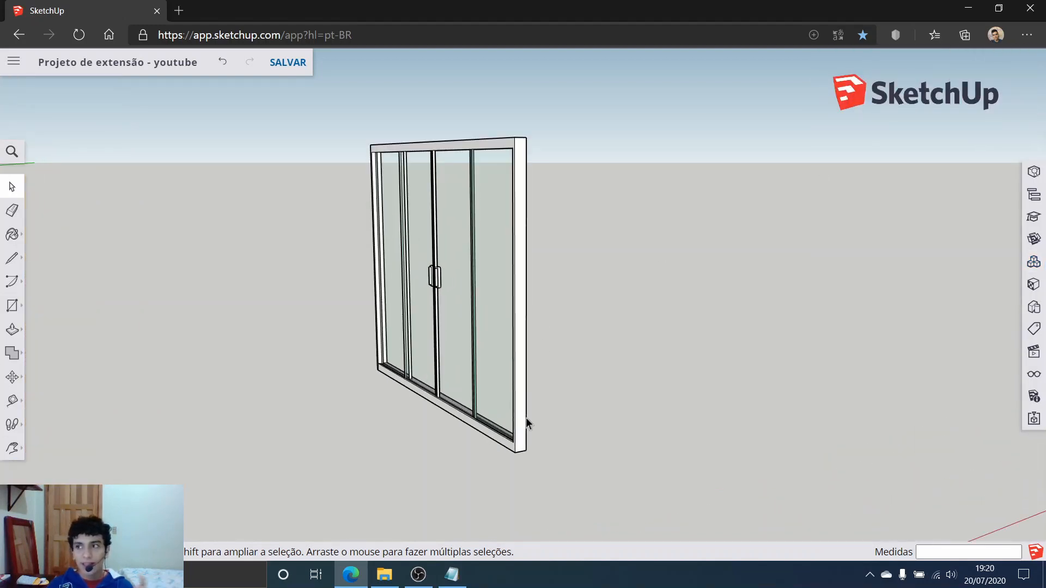
{"action": "middle_click_drag", "start_coordinate": [511, 376], "coordinate": [396, 342]}
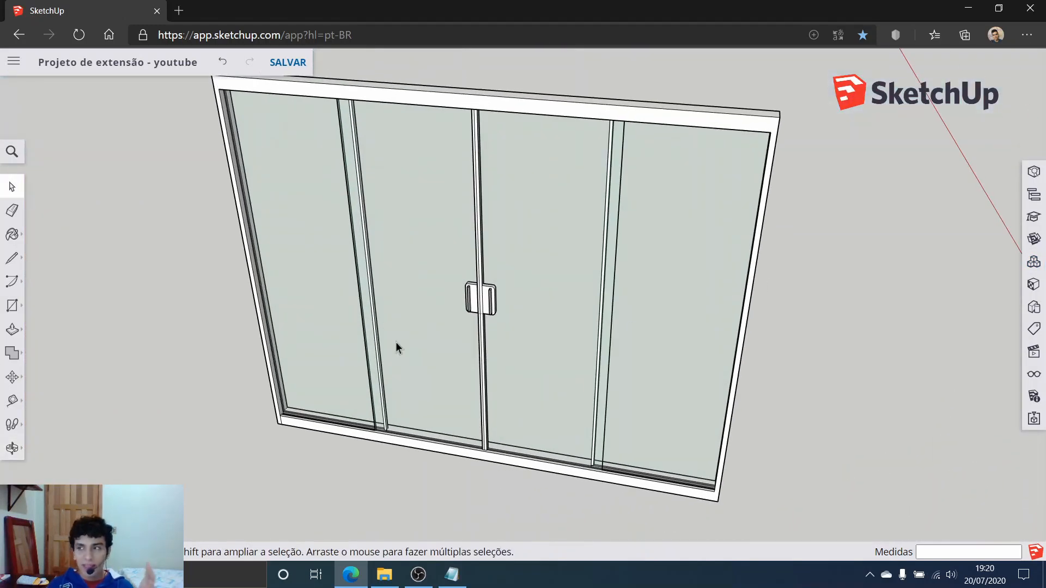
{"action": "left_click", "coordinate": [512, 239]}
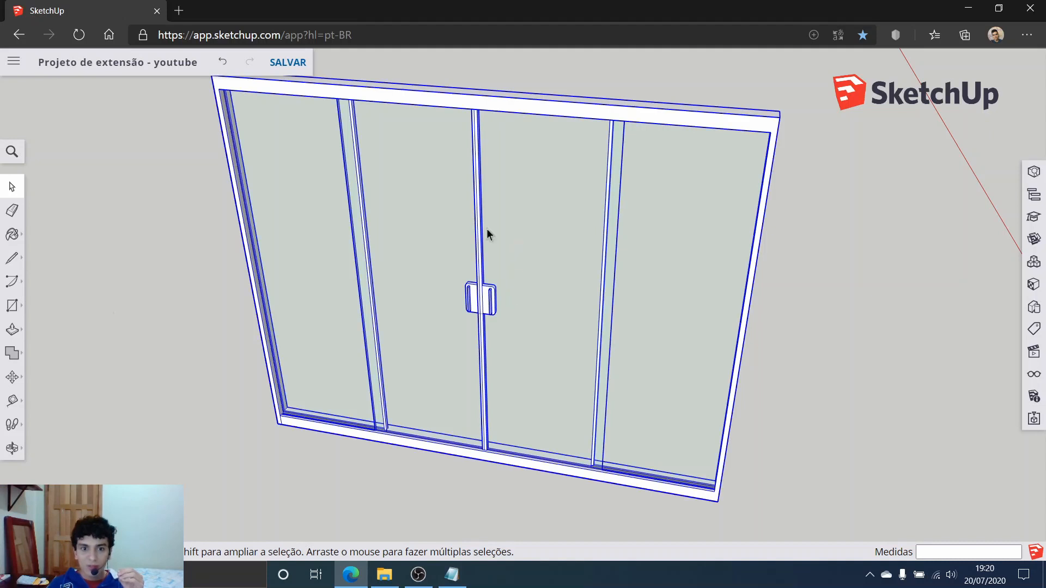
{"action": "left_click", "coordinate": [87, 374]}
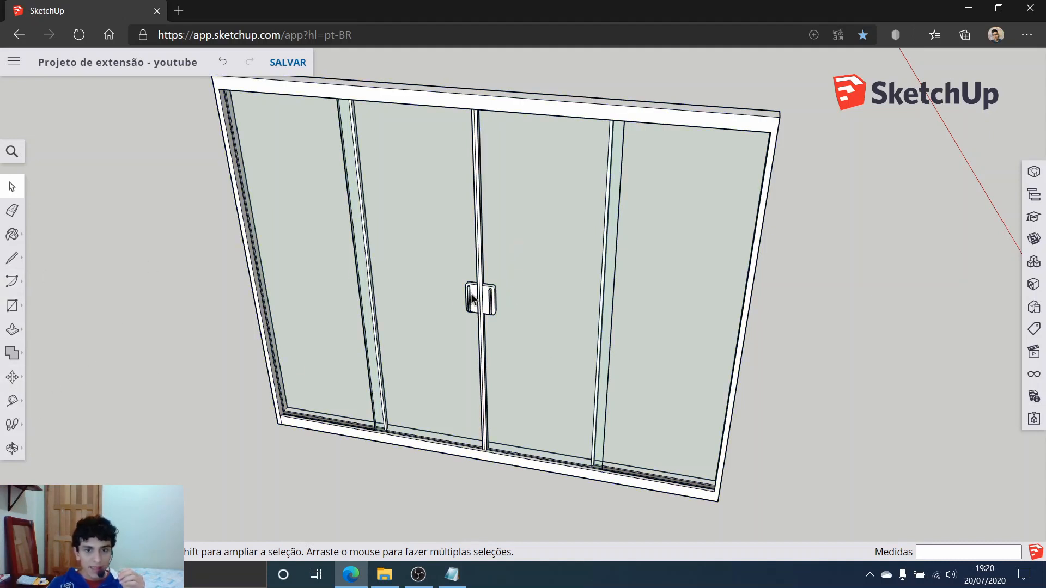
{"action": "scroll", "coordinate": [516, 291], "scroll_direction": "up", "scroll_amount": 10}
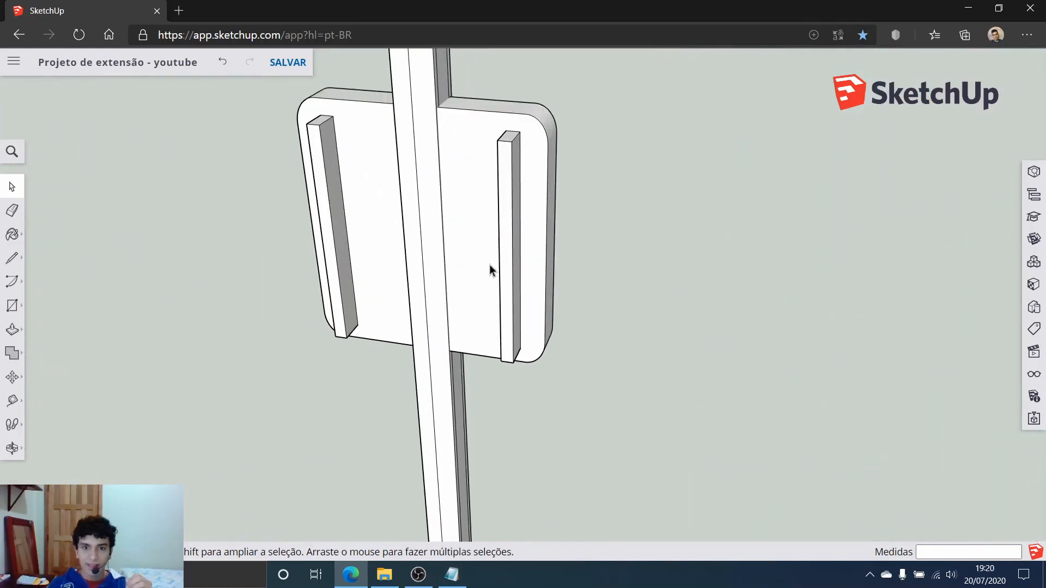
{"action": "left_click", "coordinate": [507, 221]}
{"action": "scroll", "coordinate": [545, 268], "scroll_direction": "down", "scroll_amount": 10}
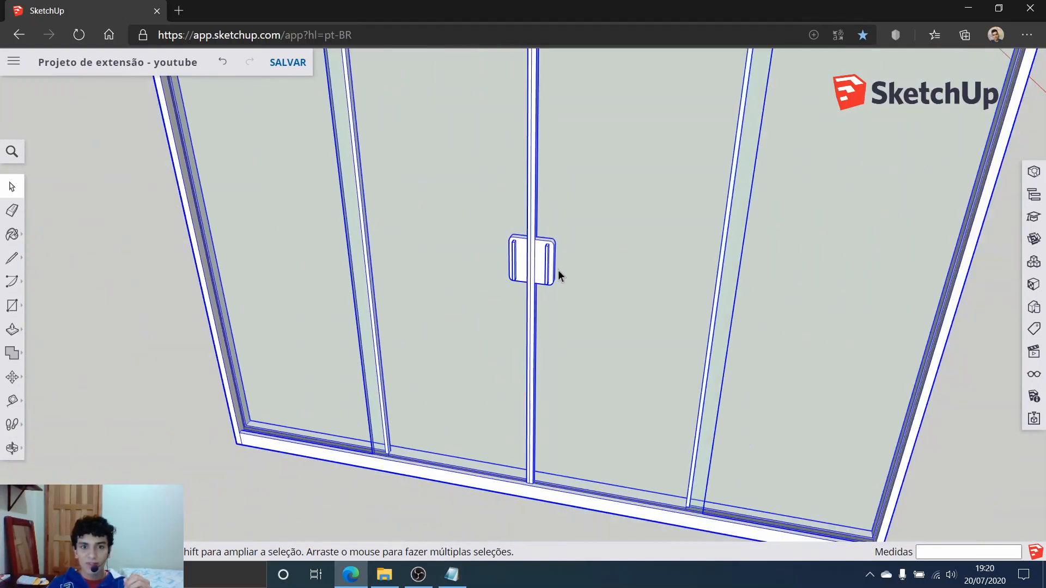
{"action": "scroll", "coordinate": [654, 250], "scroll_direction": "down", "scroll_amount": 3}
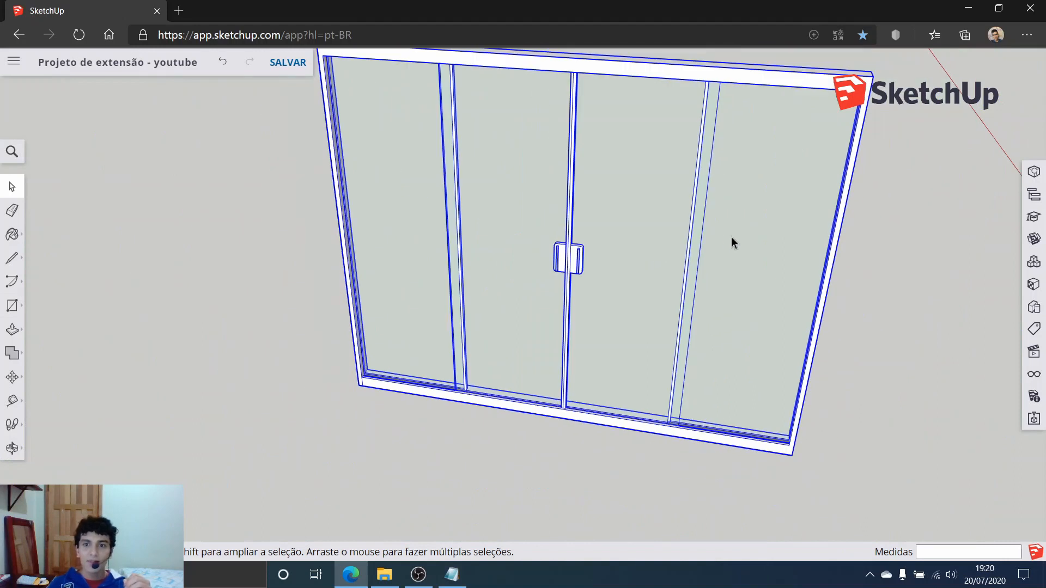
{"action": "left_click", "coordinate": [261, 267]}
Explode the imported window component into separate pieces and check one of its inner vertical profiles.
{"action": "middle_click_drag", "start_coordinate": [703, 292], "coordinate": [279, 275]}
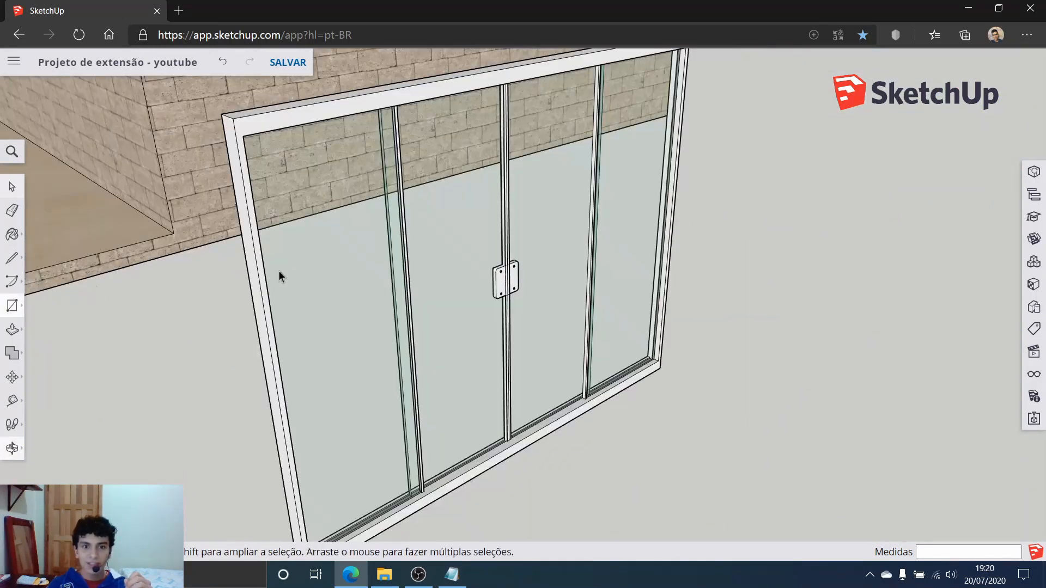
{"action": "scroll", "coordinate": [279, 275], "scroll_direction": "down", "scroll_amount": 6}
{"action": "mouse_move", "coordinate": [472, 305]}
{"action": "middle_mouse_down"}
{"action": "mouse_move", "coordinate": [733, 346]}
{"action": "mouse_move", "coordinate": [671, 375]}
{"action": "middle_mouse_up"}
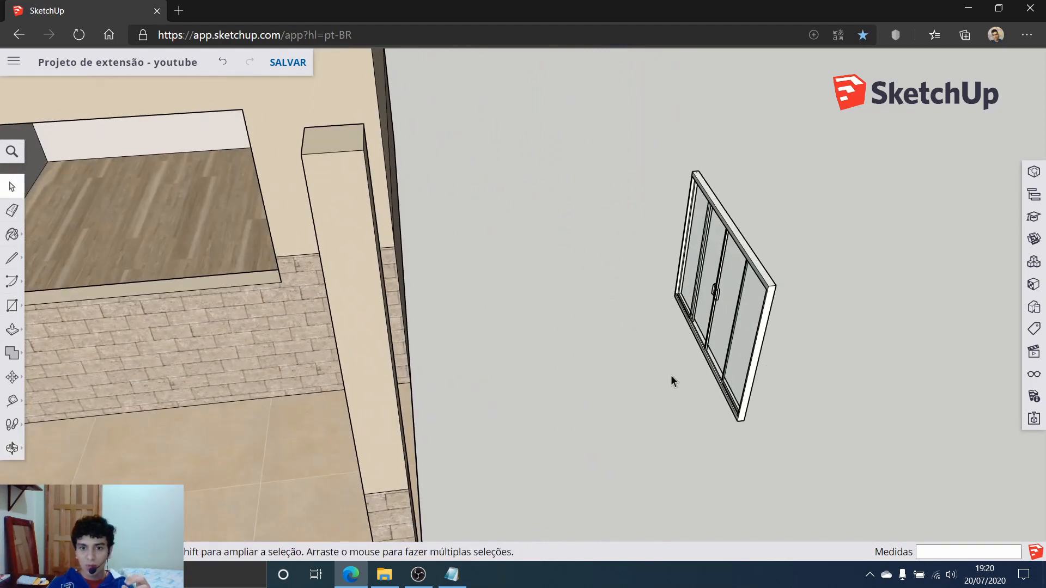
{"action": "scroll", "coordinate": [748, 351], "scroll_direction": "up", "scroll_amount": 5}
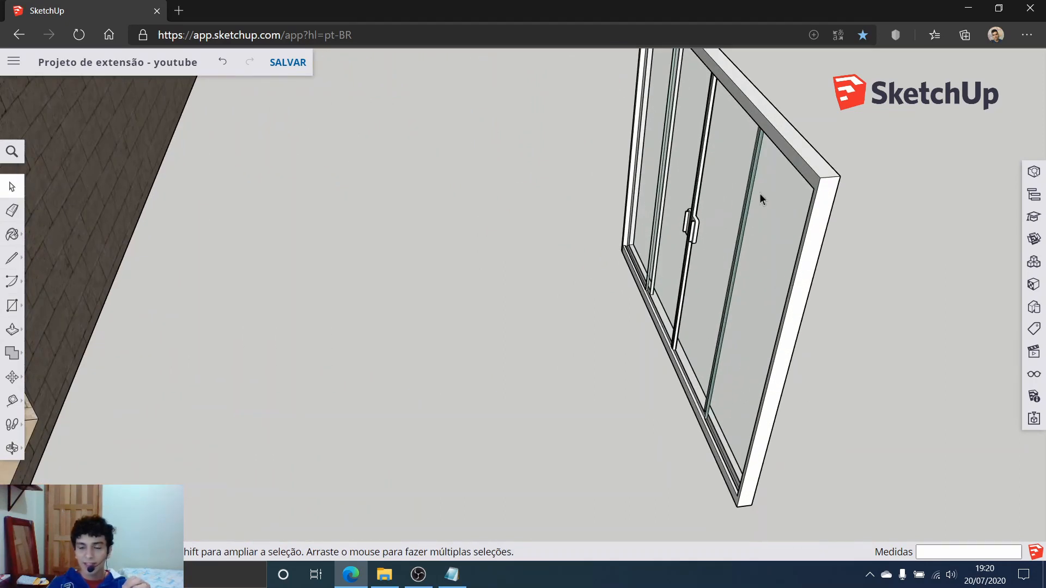
{"action": "left_click", "coordinate": [761, 196]}
{"action": "scroll", "coordinate": [719, 218], "scroll_direction": "down", "scroll_amount": 3}
{"action": "right_click", "coordinate": [735, 215]}
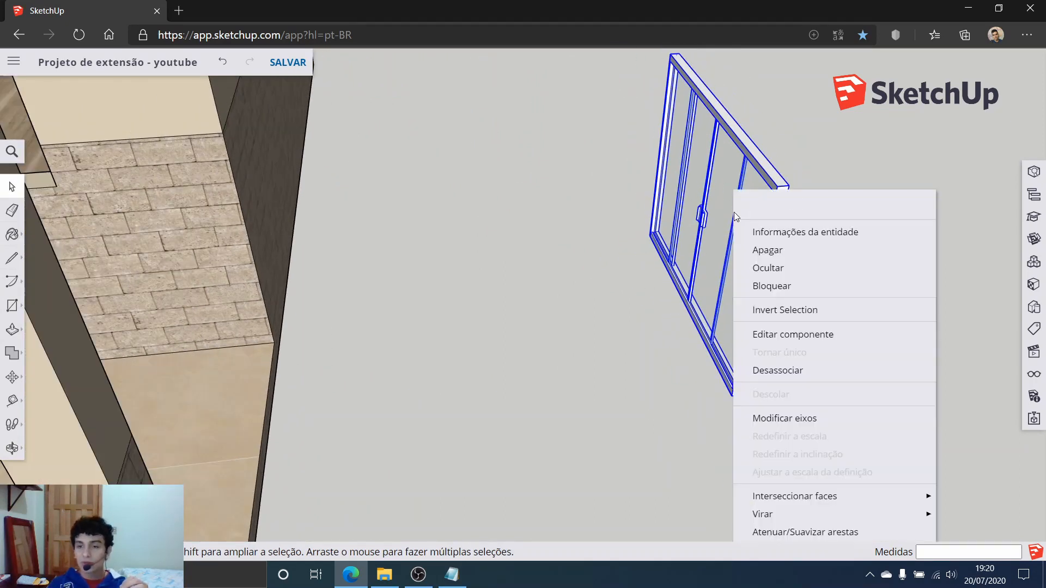
{"action": "left_click", "coordinate": [801, 377]}
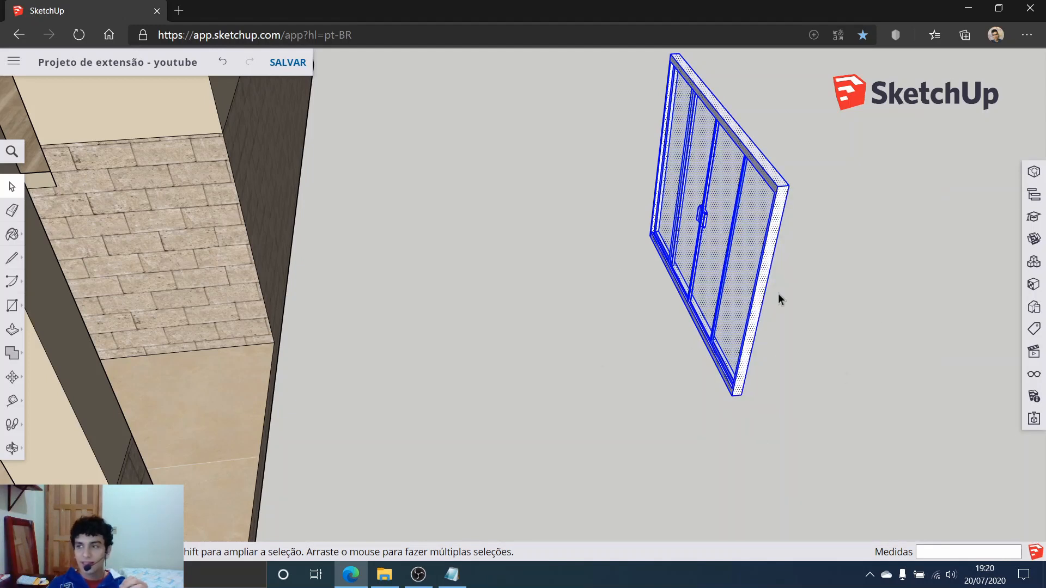
{"action": "key", "text": "Escape"}
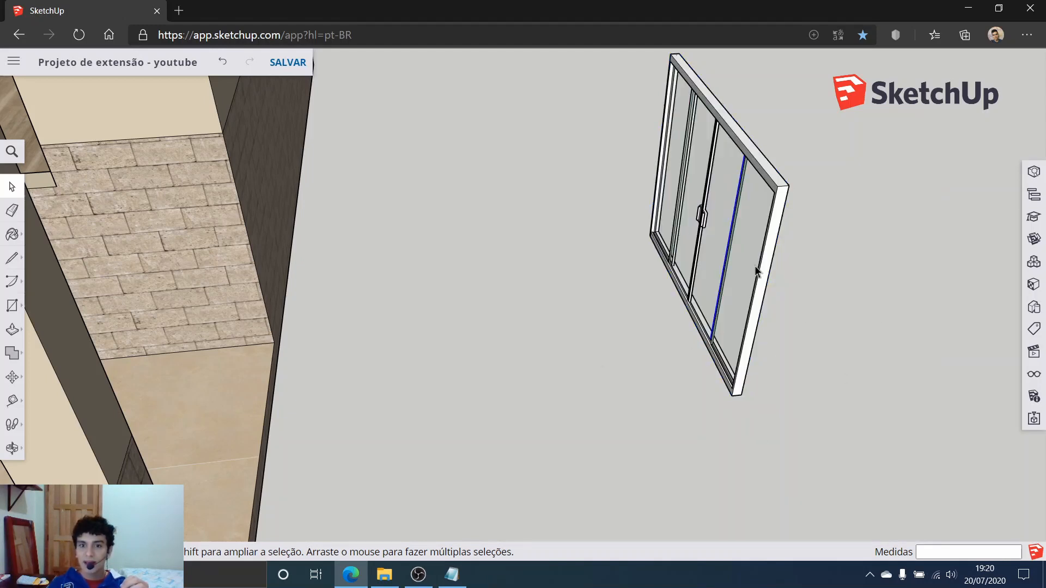
{"action": "scroll", "coordinate": [756, 271], "scroll_direction": "up", "scroll_amount": 5}
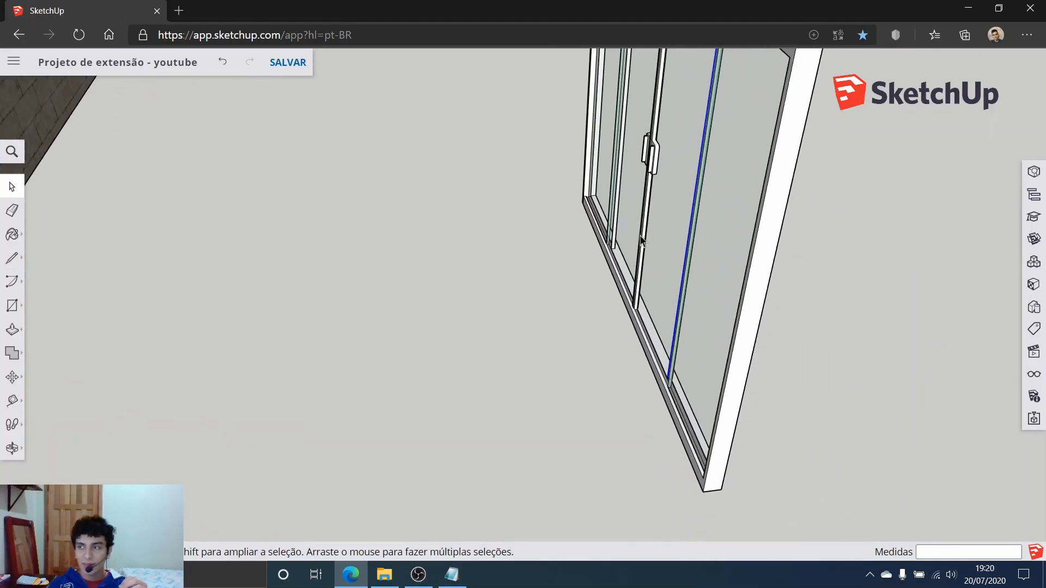
{"action": "scroll", "coordinate": [641, 240], "scroll_direction": "down", "scroll_amount": 6}
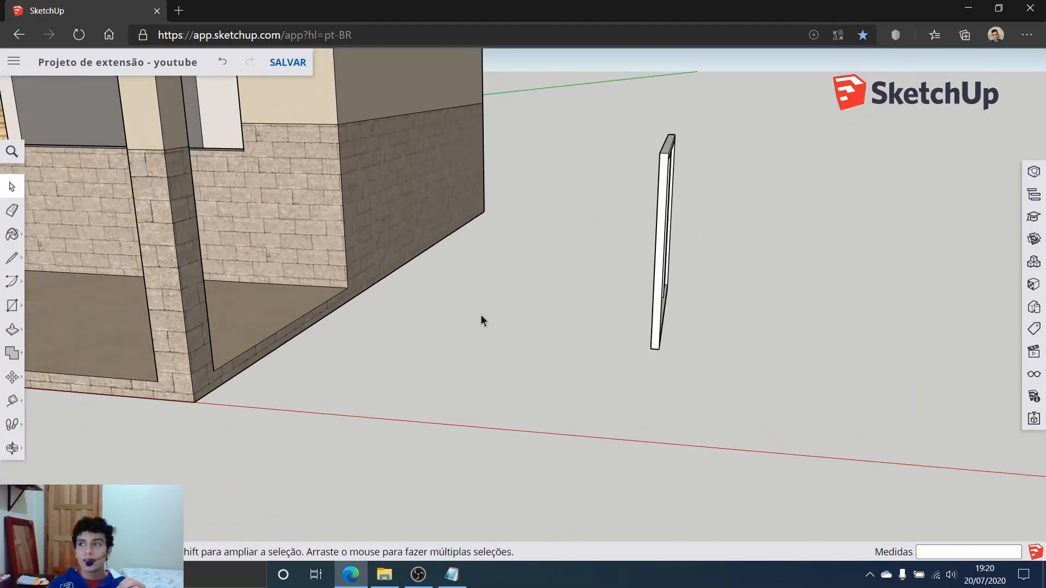
{"action": "middle_click_drag", "start_coordinate": [481, 315], "coordinate": [855, 338]}
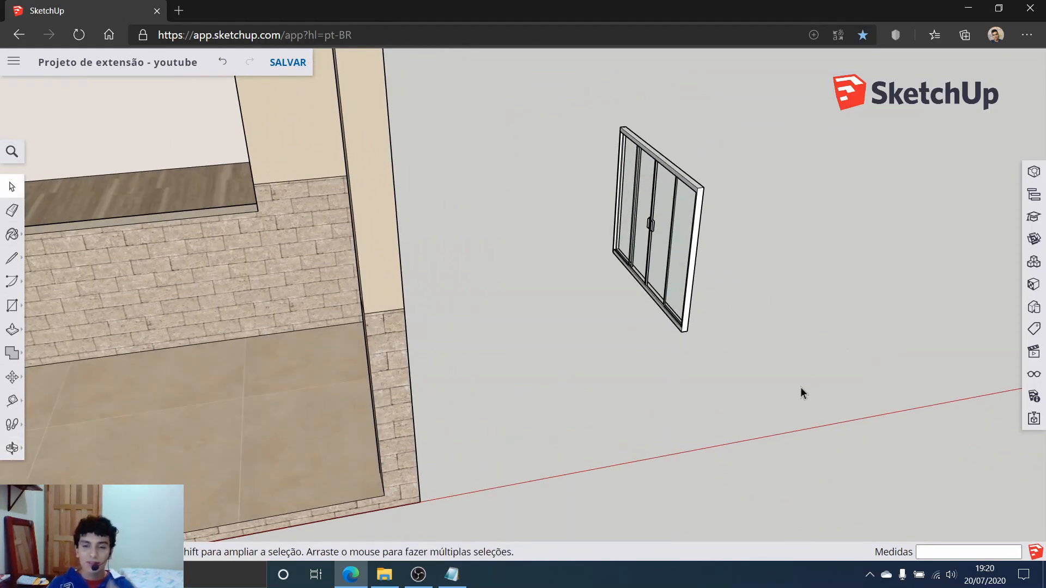
Join all the exploded pieces of the window into one group and clear the selection.
{"action": "mouse_move", "coordinate": [866, 434]}
{"action": "left_mouse_down"}
{"action": "mouse_move", "coordinate": [719, 303]}
{"action": "mouse_move", "coordinate": [517, 89]}
{"action": "mouse_move", "coordinate": [529, 87]}
{"action": "left_mouse_up"}
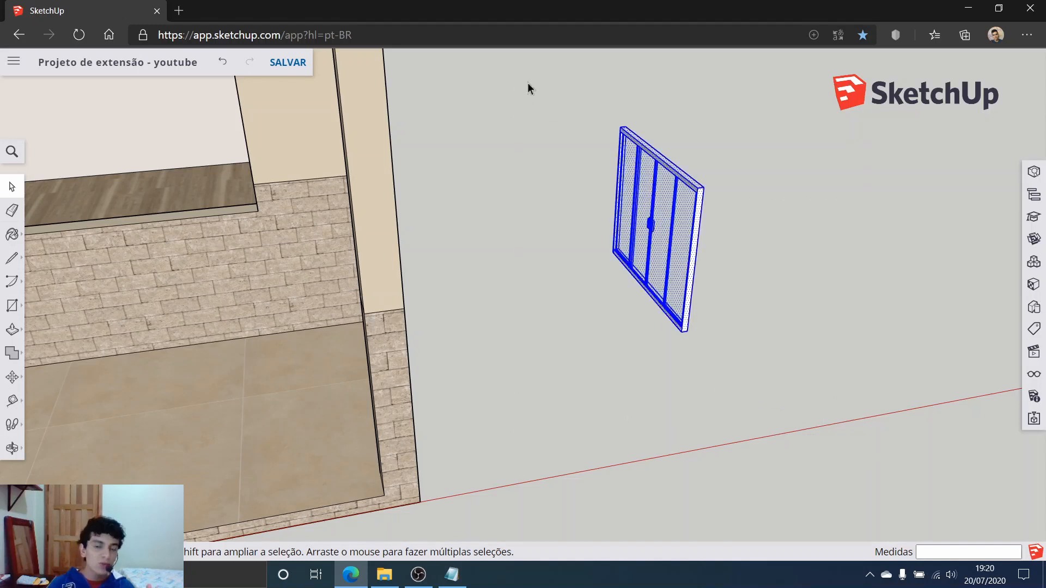
{"action": "right_click", "coordinate": [693, 195]}
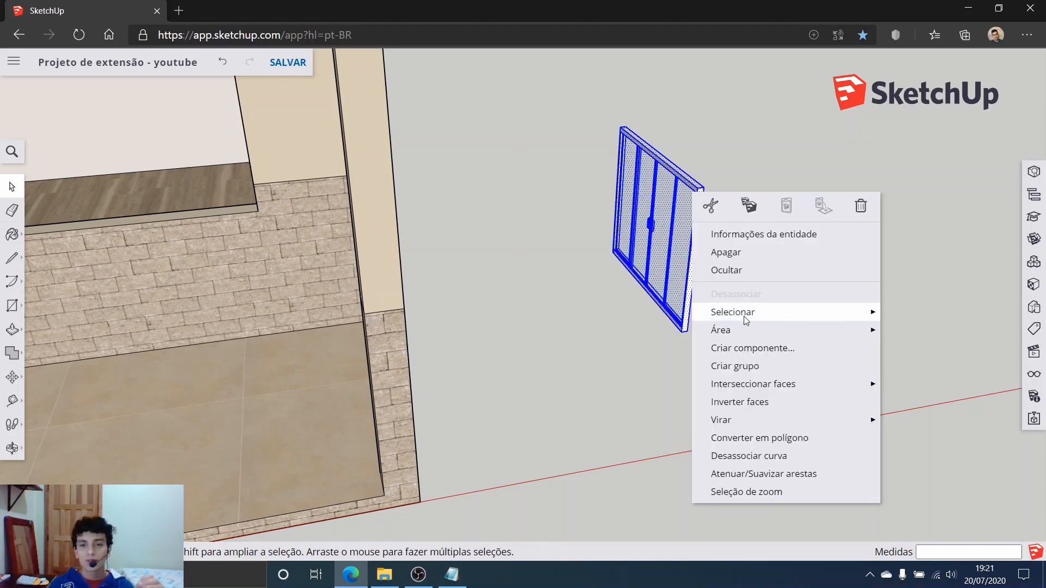
{"action": "left_click", "coordinate": [736, 373]}
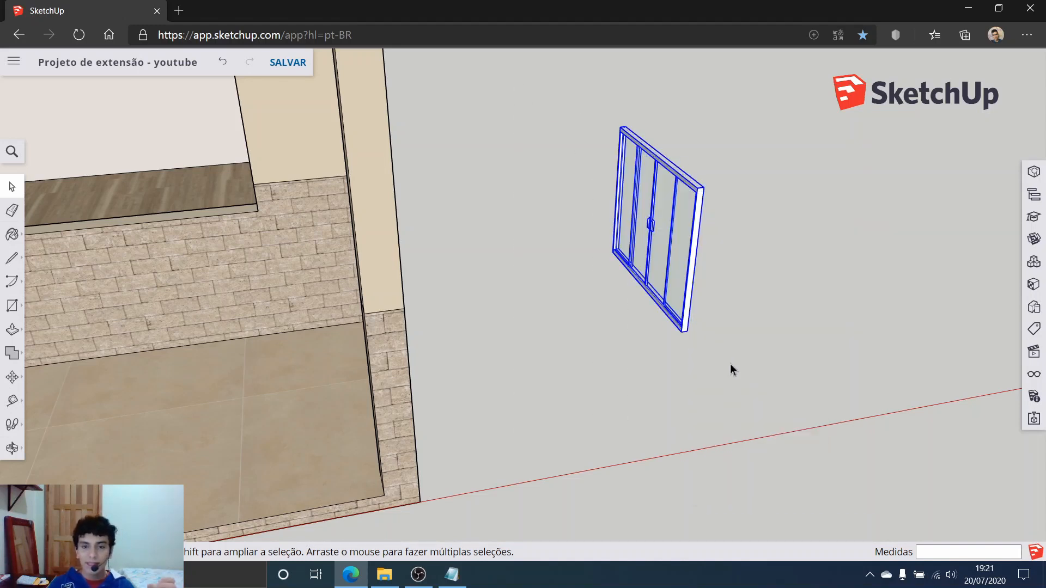
{"action": "left_click", "coordinate": [662, 343]}
Open the window group for editing and examine it up close and against the rest of the house.
{"action": "scroll", "coordinate": [661, 343], "scroll_direction": "up", "scroll_amount": 5}
{"action": "middle_click_drag", "start_coordinate": [630, 203], "coordinate": [500, 294]}
{"action": "scroll", "coordinate": [184, 272], "scroll_direction": "down", "scroll_amount": 3}
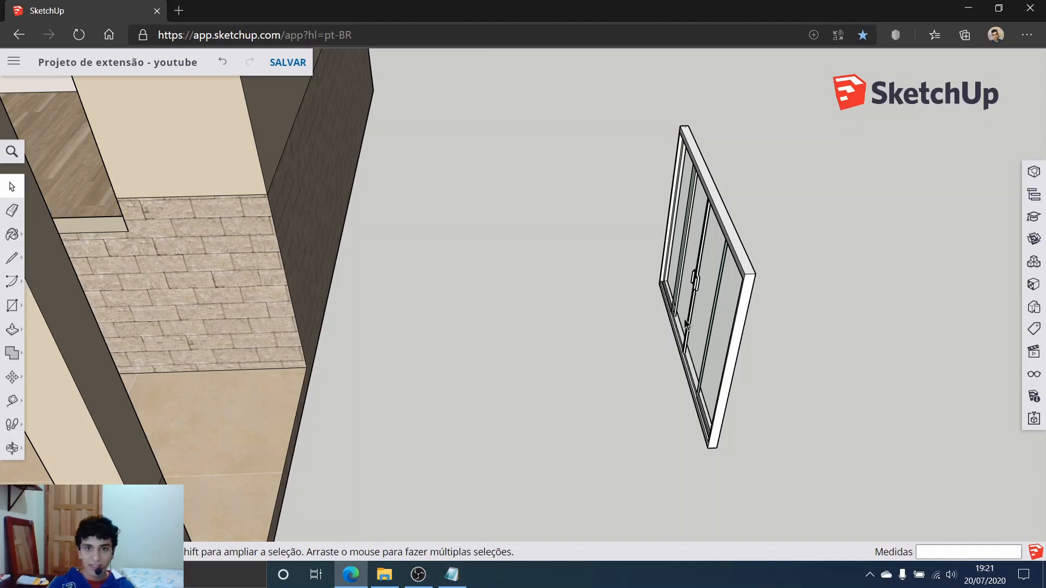
{"action": "scroll", "coordinate": [686, 323], "scroll_direction": "up", "scroll_amount": 2}
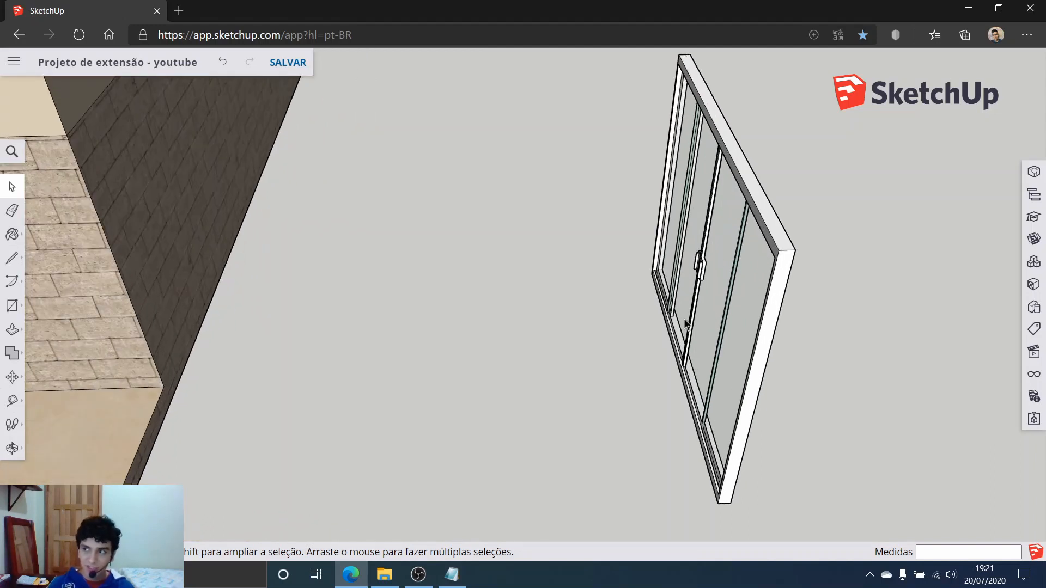
{"action": "scroll", "coordinate": [686, 324], "scroll_direction": "down", "scroll_amount": 2}
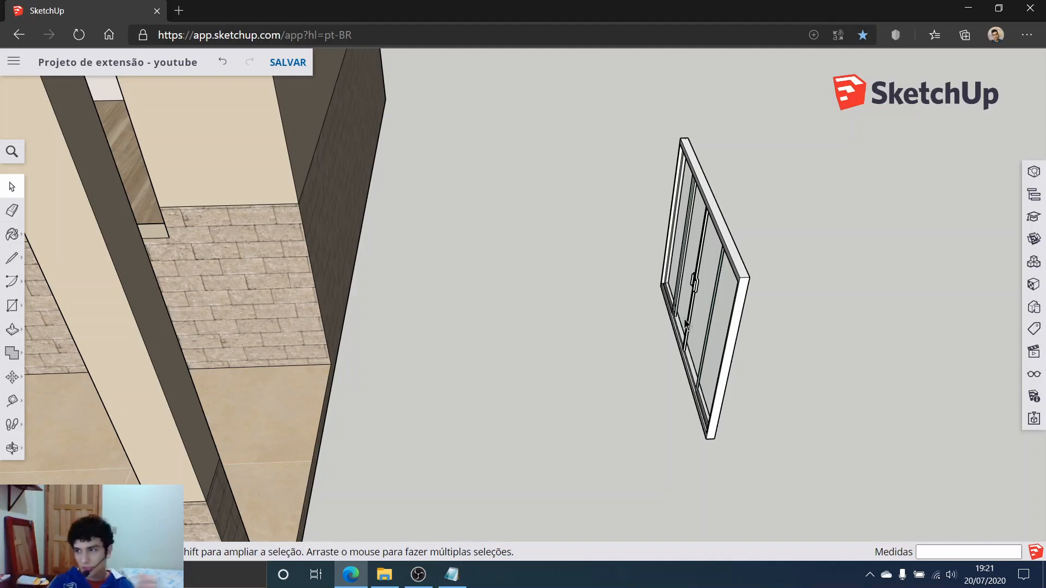
{"action": "scroll", "coordinate": [725, 318], "scroll_direction": "up", "scroll_amount": 3}
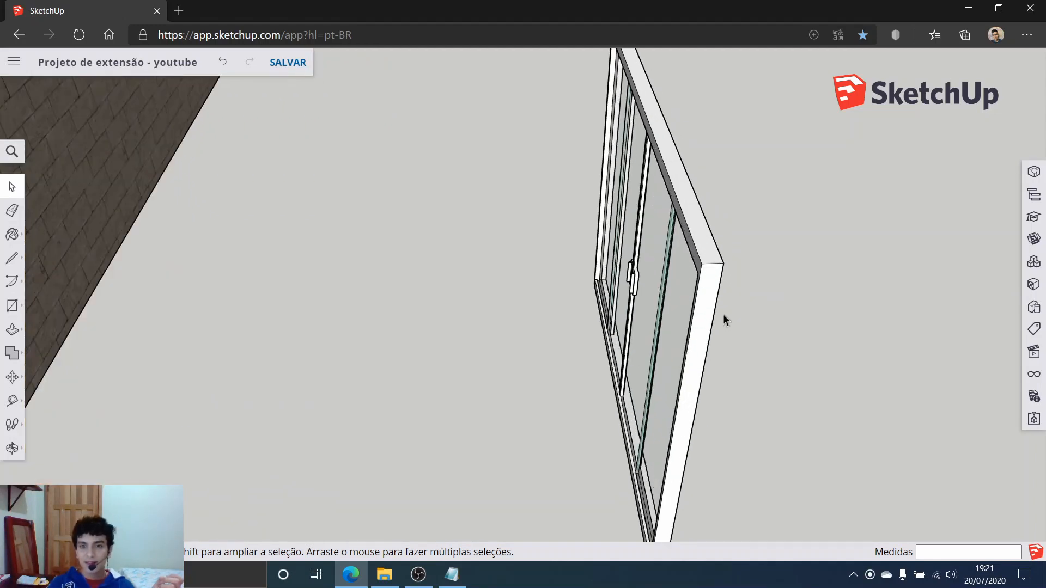
{"action": "middle_click_drag", "start_coordinate": [723, 314], "coordinate": [625, 247]}
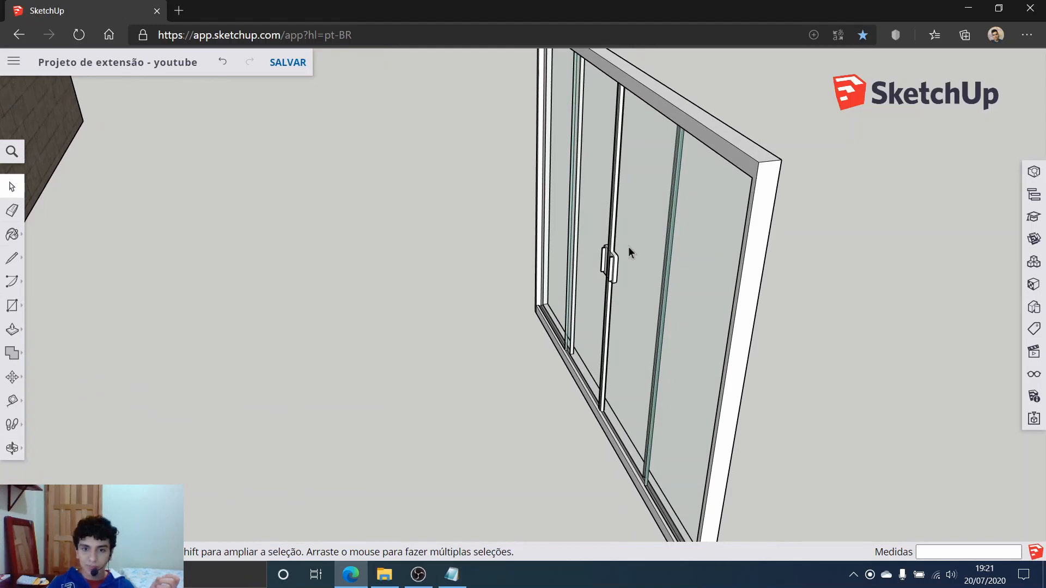
{"action": "double_click", "coordinate": [628, 247]}
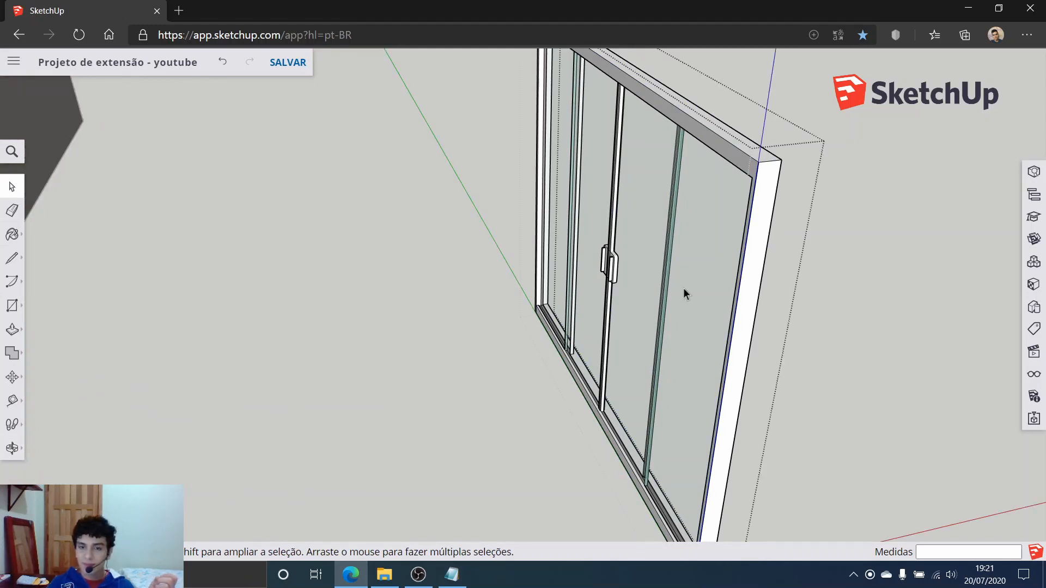
{"action": "scroll", "coordinate": [658, 279], "scroll_direction": "down", "scroll_amount": 2}
{"action": "scroll", "coordinate": [601, 267], "scroll_direction": "down", "scroll_amount": 5}
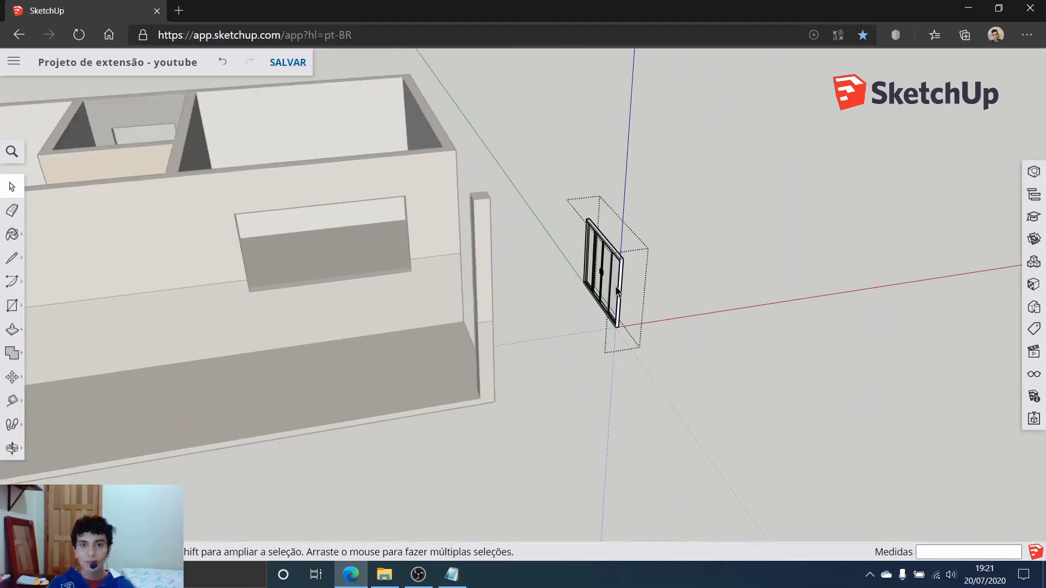
{"action": "scroll", "coordinate": [617, 292], "scroll_direction": "down", "scroll_amount": 3}
{"action": "middle_click_drag", "start_coordinate": [562, 273], "coordinate": [203, 227]}
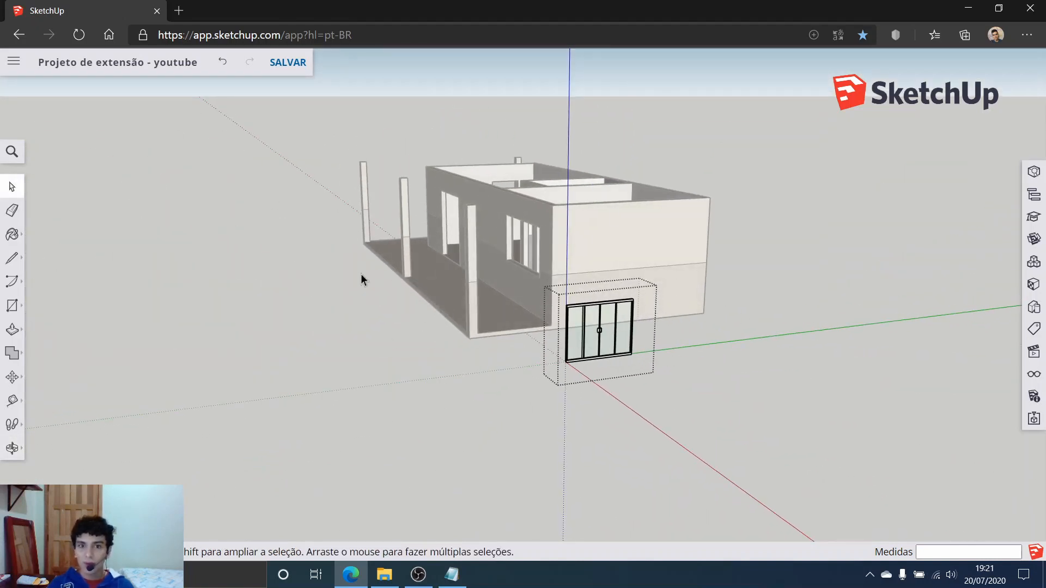
Leave the window group, select the upper side wall of the house, and briefly reopen and close the group to compare.
{"action": "double_click", "coordinate": [586, 265]}
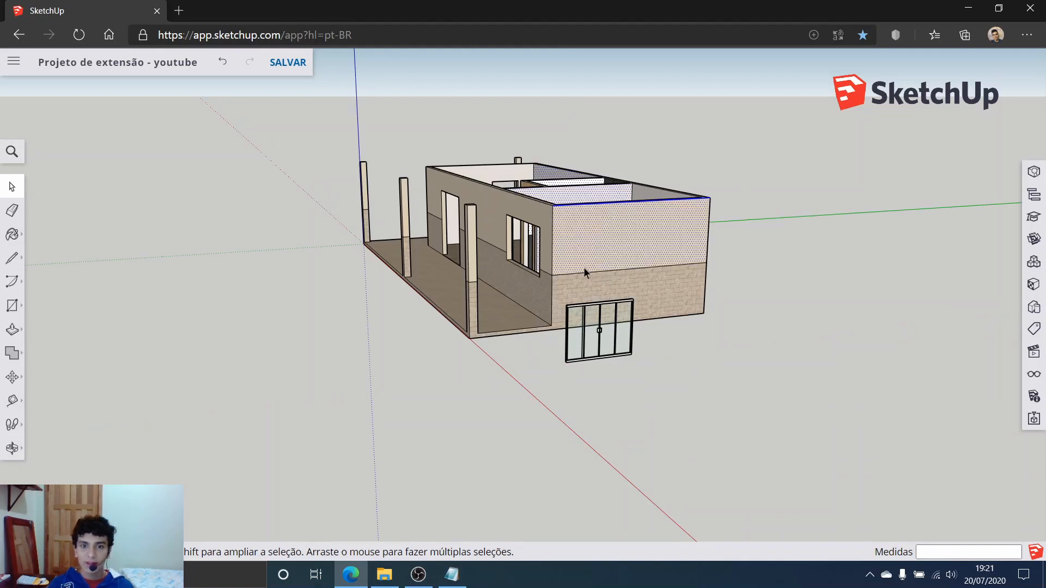
{"action": "left_click", "coordinate": [706, 370]}
{"action": "double_click", "coordinate": [626, 342]}
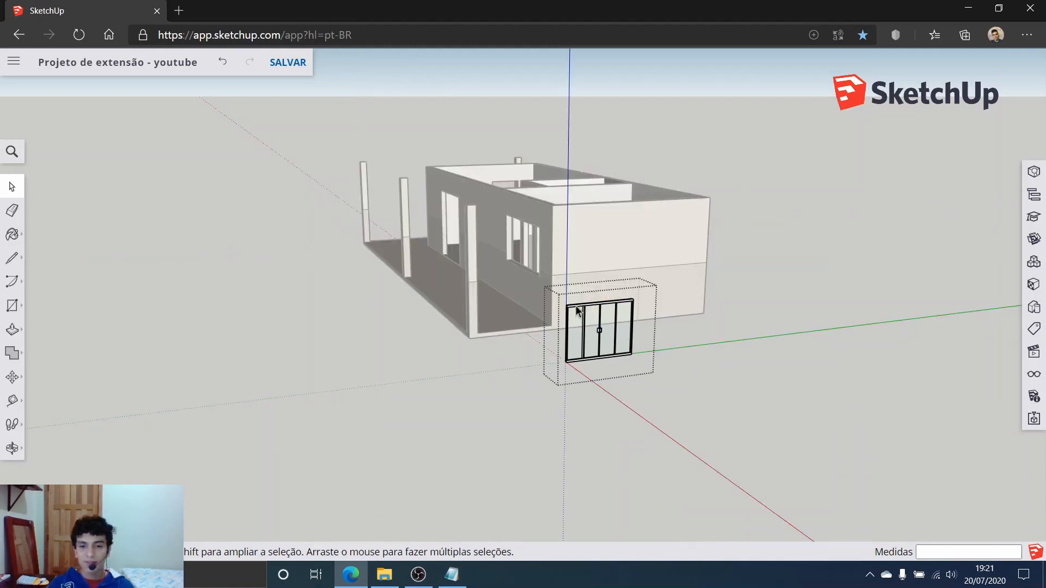
{"action": "left_click", "coordinate": [621, 455]}
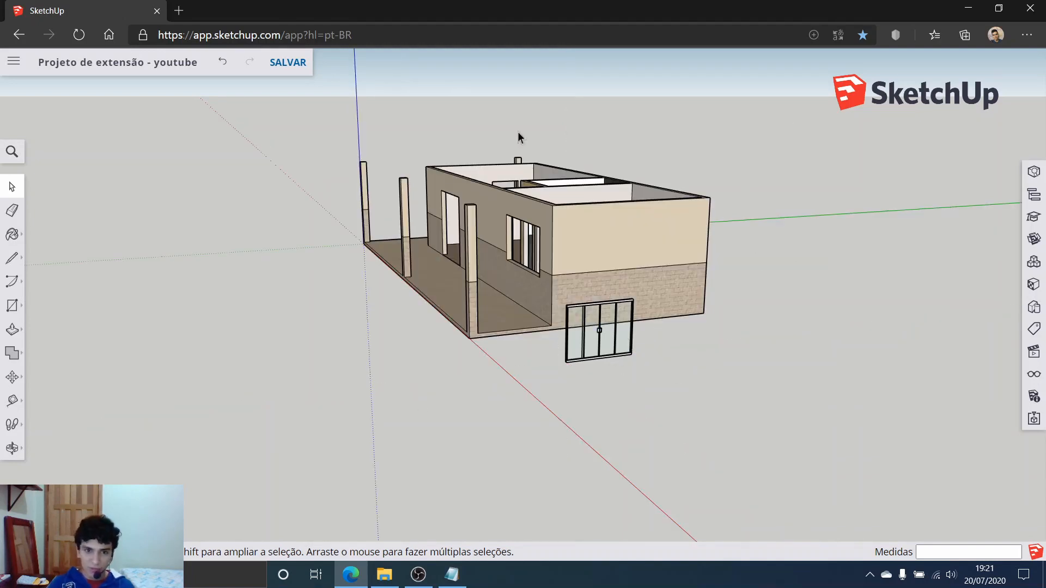
Select the window group, open it for editing again, and inspect its glass panels and lower frame up close.
{"action": "left_click", "coordinate": [616, 341]}
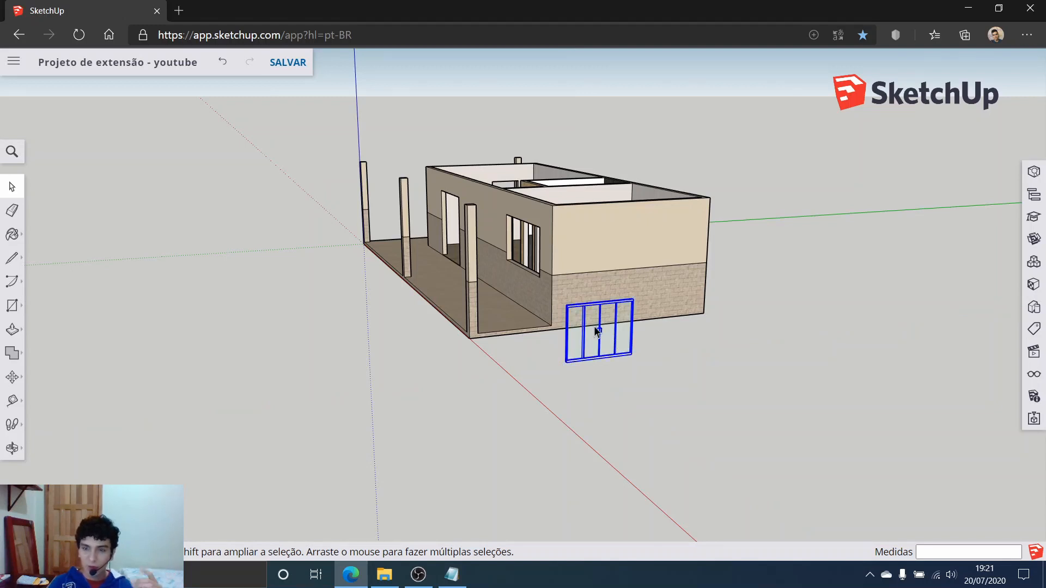
{"action": "double_click", "coordinate": [596, 331]}
{"action": "scroll", "coordinate": [631, 376], "scroll_direction": "up", "scroll_amount": 10}
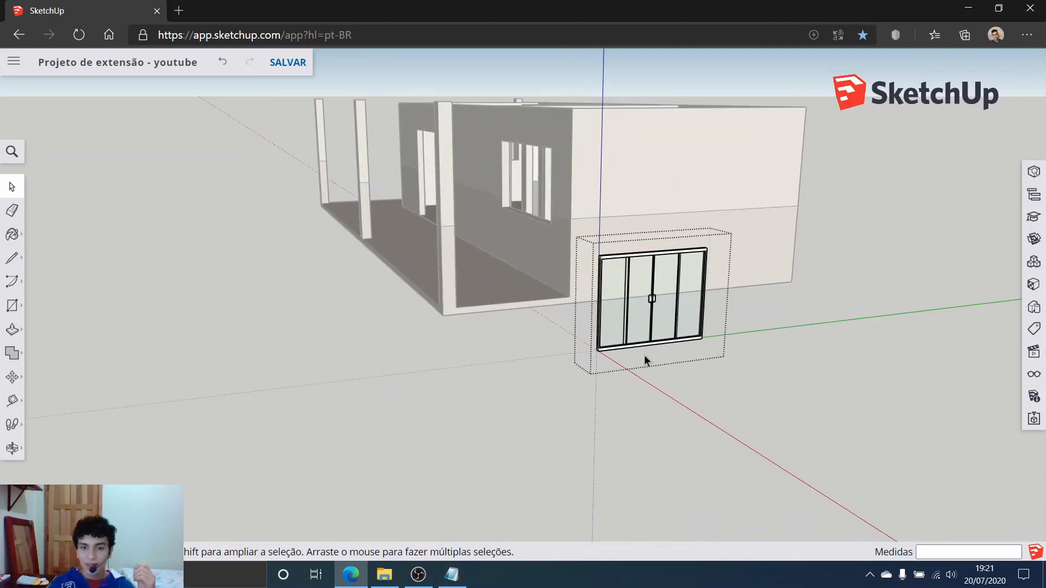
{"action": "scroll", "coordinate": [696, 287], "scroll_direction": "down", "scroll_amount": 15}
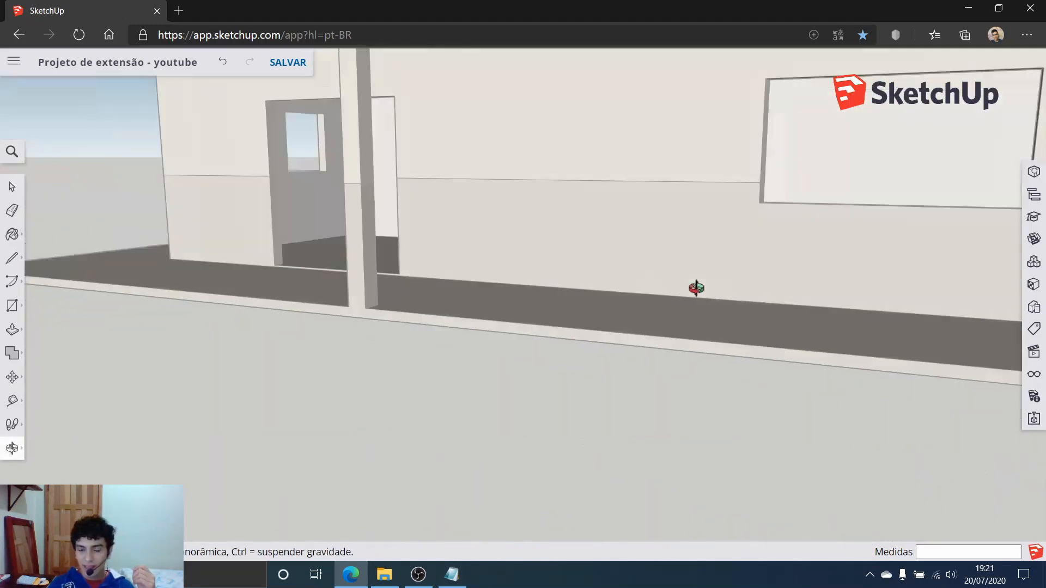
{"action": "key", "text": "space"}
{"action": "key", "text": "h"}
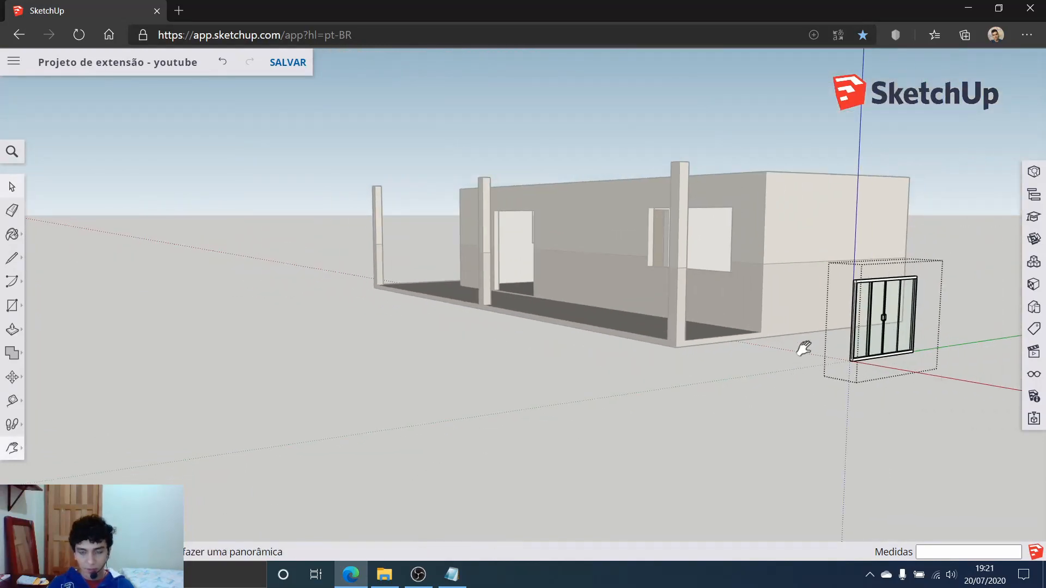
{"action": "left_click_drag", "start_coordinate": [803, 348], "coordinate": [408, 368]}
{"action": "scroll", "coordinate": [547, 398], "scroll_direction": "up", "scroll_amount": 6}
{"action": "key", "text": "o"}
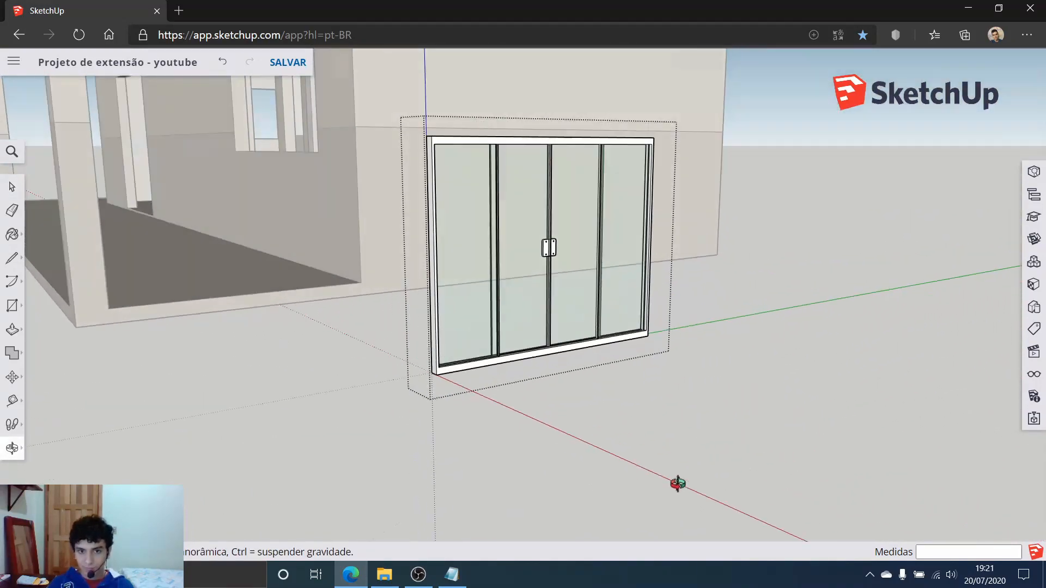
{"action": "left_click_drag", "start_coordinate": [677, 484], "coordinate": [470, 434]}
{"action": "scroll", "coordinate": [466, 381], "scroll_direction": "up", "scroll_amount": 10}
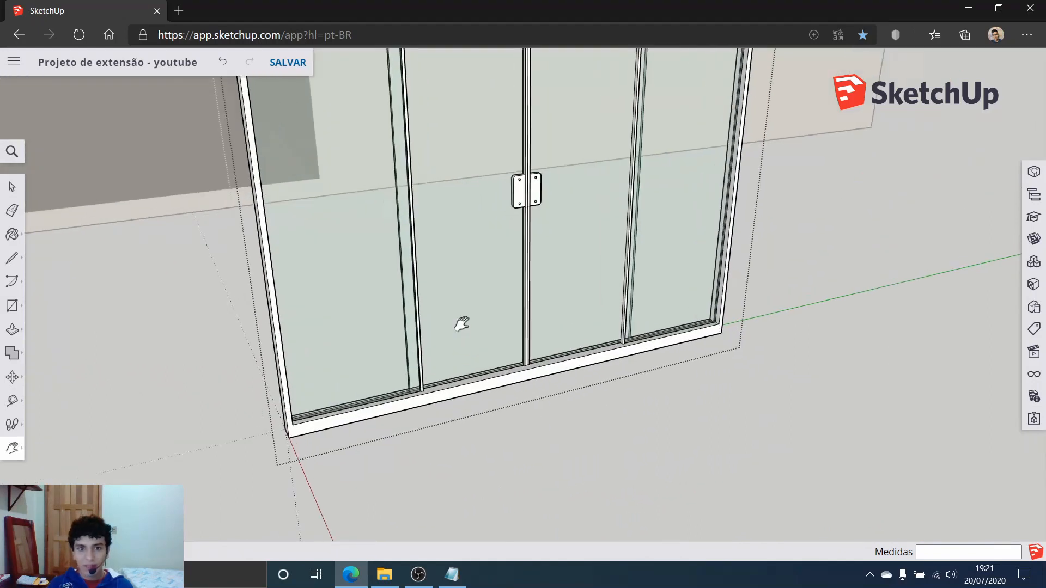
{"action": "key", "text": "h"}
Look through the model's own materials and the categories of the material library.
{"action": "left_click", "coordinate": [9, 235]}
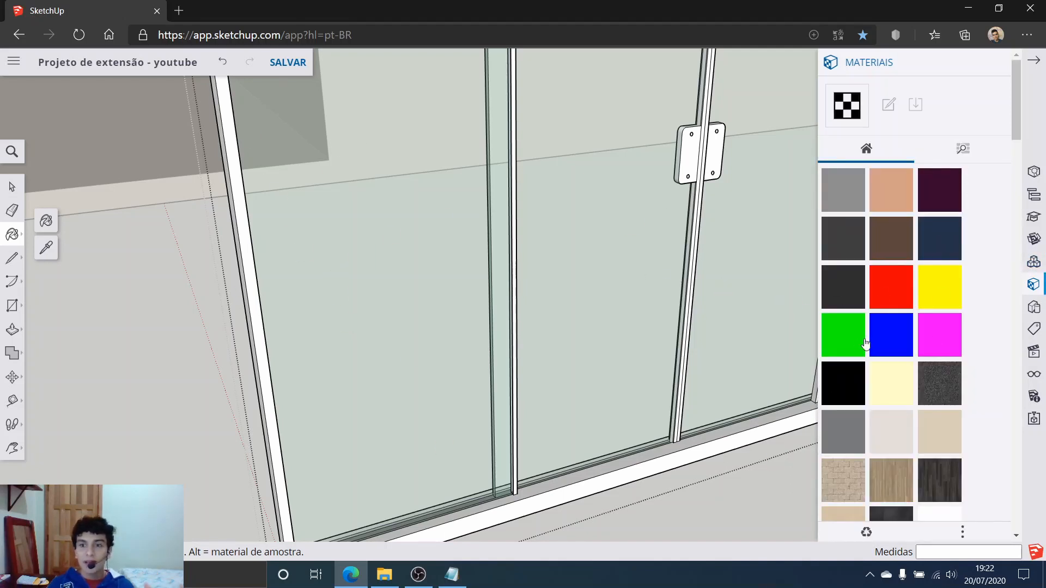
{"action": "scroll", "coordinate": [904, 408], "scroll_direction": "down", "scroll_amount": 3}
{"action": "scroll", "coordinate": [883, 233], "scroll_direction": "up", "scroll_amount": 3}
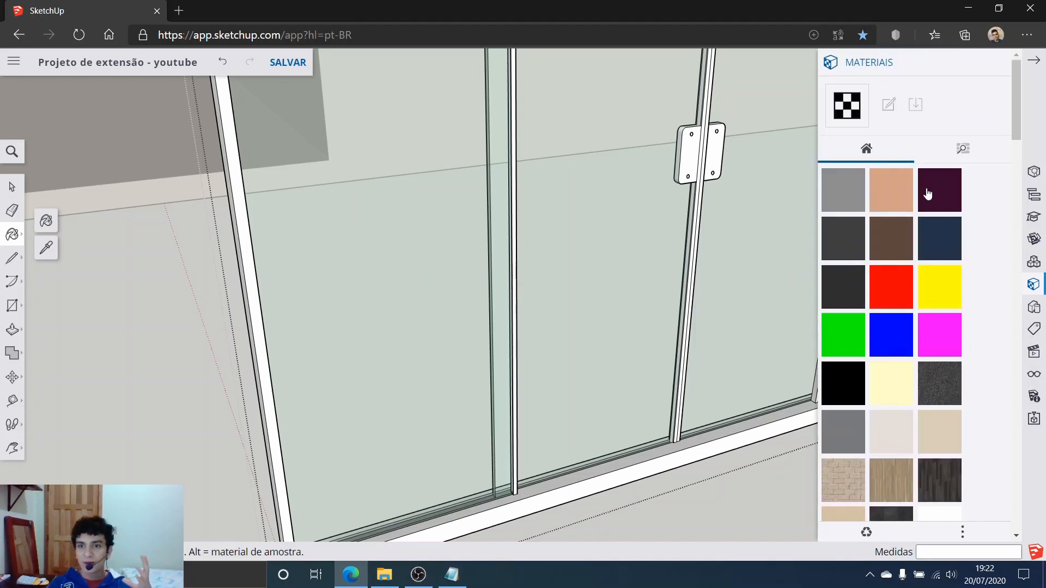
{"action": "left_click", "coordinate": [962, 148]}
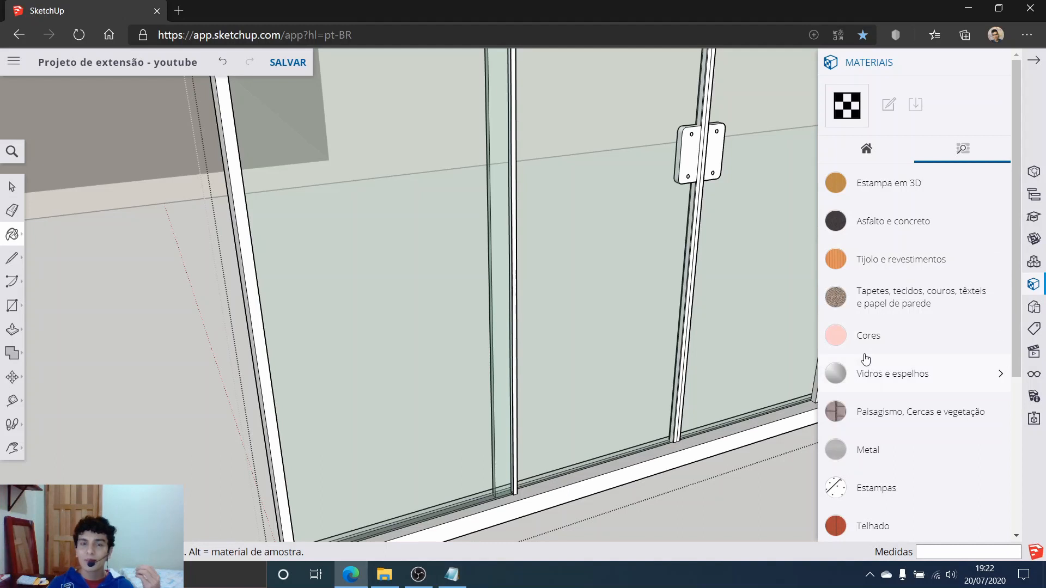
{"action": "scroll", "coordinate": [871, 370], "scroll_direction": "down", "scroll_amount": 5}
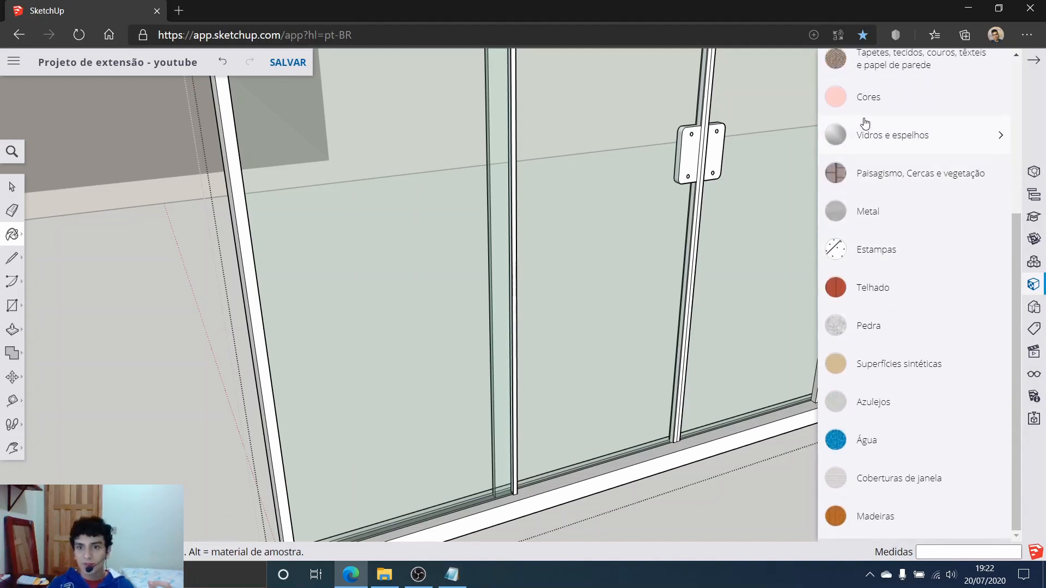
{"action": "scroll", "coordinate": [874, 438], "scroll_direction": "up", "scroll_amount": 4}
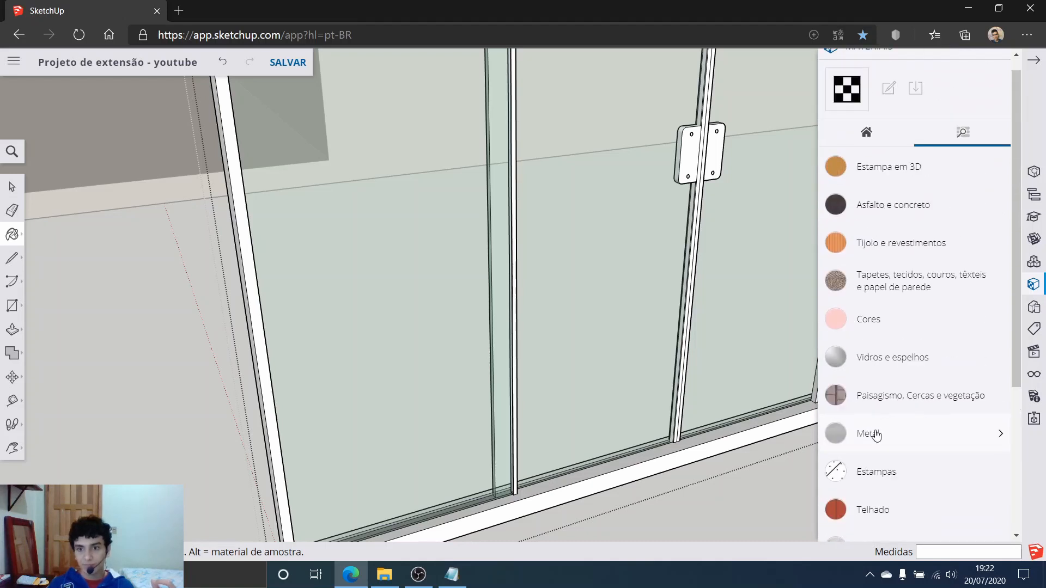
Paint the front face of the window's lower frame with the first texture in the Metal category.
{"action": "left_click", "coordinate": [872, 433]}
{"action": "scroll", "coordinate": [861, 419], "scroll_direction": "down", "scroll_amount": 1}
{"action": "left_click", "coordinate": [854, 408]}
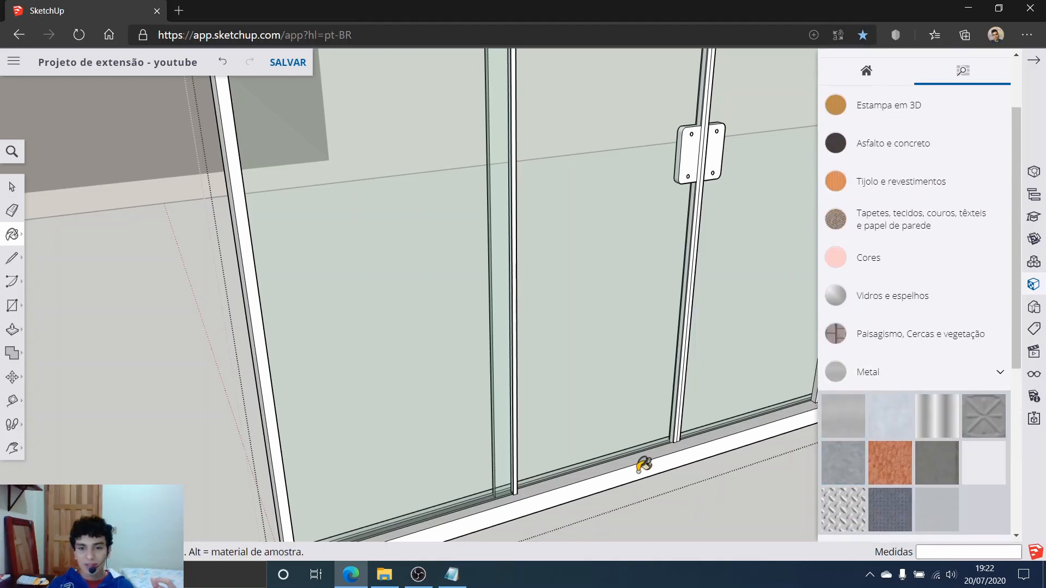
{"action": "scroll", "coordinate": [637, 472], "scroll_direction": "up", "scroll_amount": 3}
{"action": "left_click", "coordinate": [606, 452]}
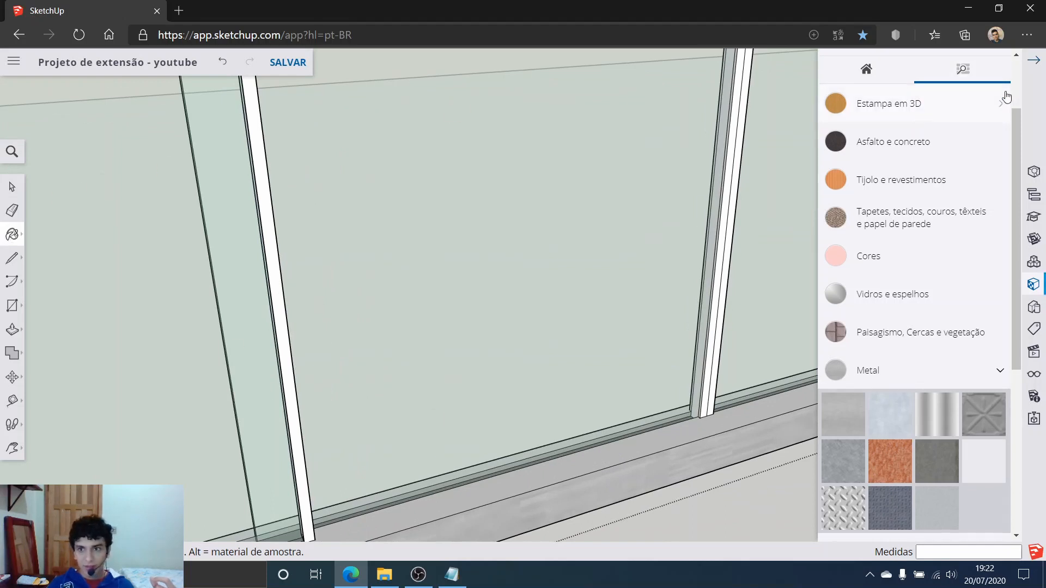
Close the materials list and undo the metal paint on the window's lower frame.
{"action": "scroll", "coordinate": [1005, 98], "scroll_direction": "down", "scroll_amount": 5}
{"action": "scroll", "coordinate": [1002, 82], "scroll_direction": "up", "scroll_amount": 7}
{"action": "left_click", "coordinate": [997, 63]}
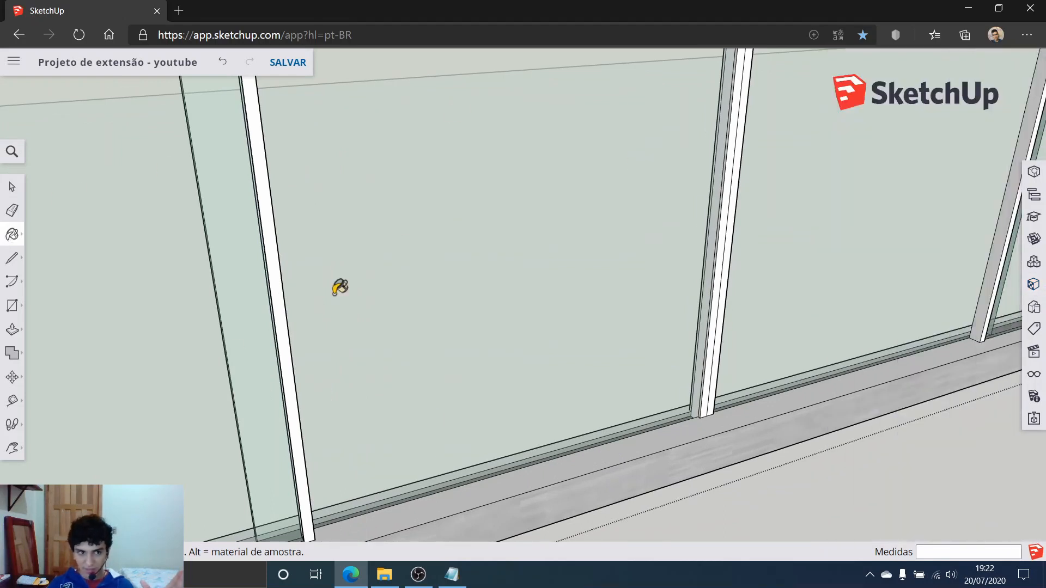
{"action": "left_click", "coordinate": [4, 189]}
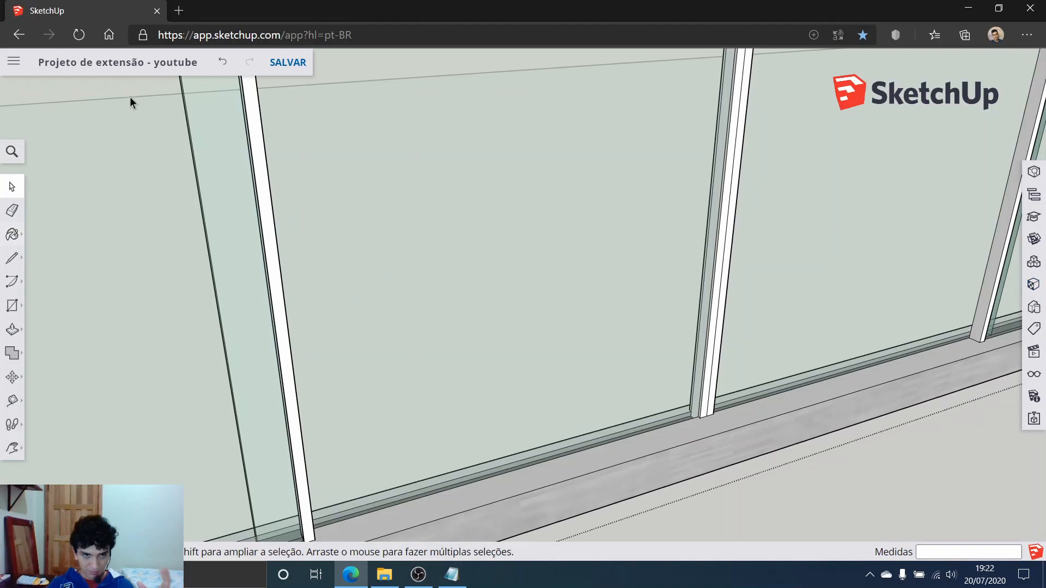
{"action": "left_click", "coordinate": [222, 62]}
Leave the window group and examine the window from several sides beside the house.
{"action": "scroll", "coordinate": [461, 278], "scroll_direction": "down", "scroll_amount": 5}
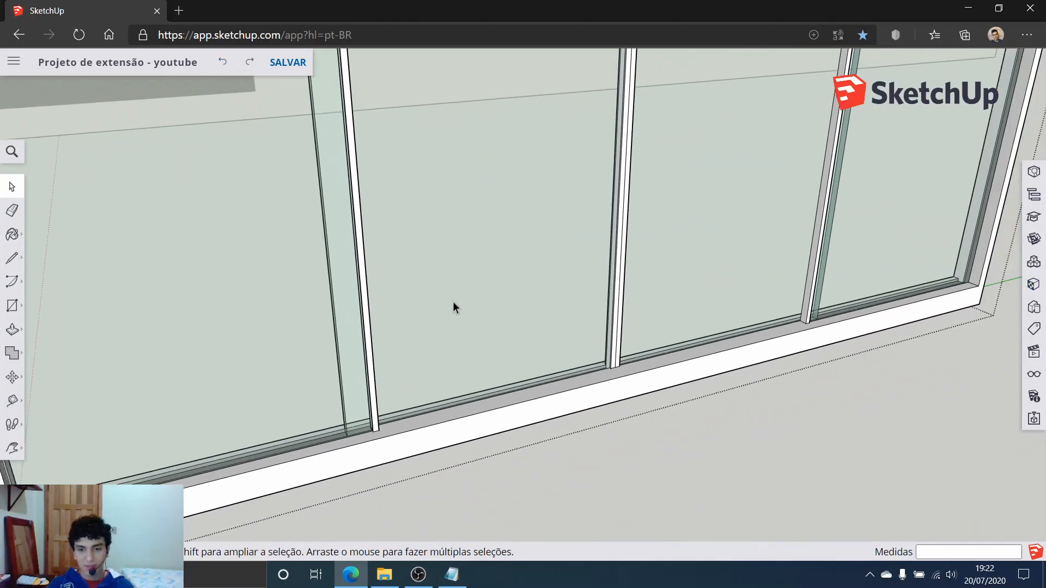
{"action": "mouse_move", "coordinate": [452, 302]}
{"action": "middle_mouse_down"}
{"action": "mouse_move", "coordinate": [387, 317]}
{"action": "mouse_move", "coordinate": [588, 390]}
{"action": "middle_mouse_up"}
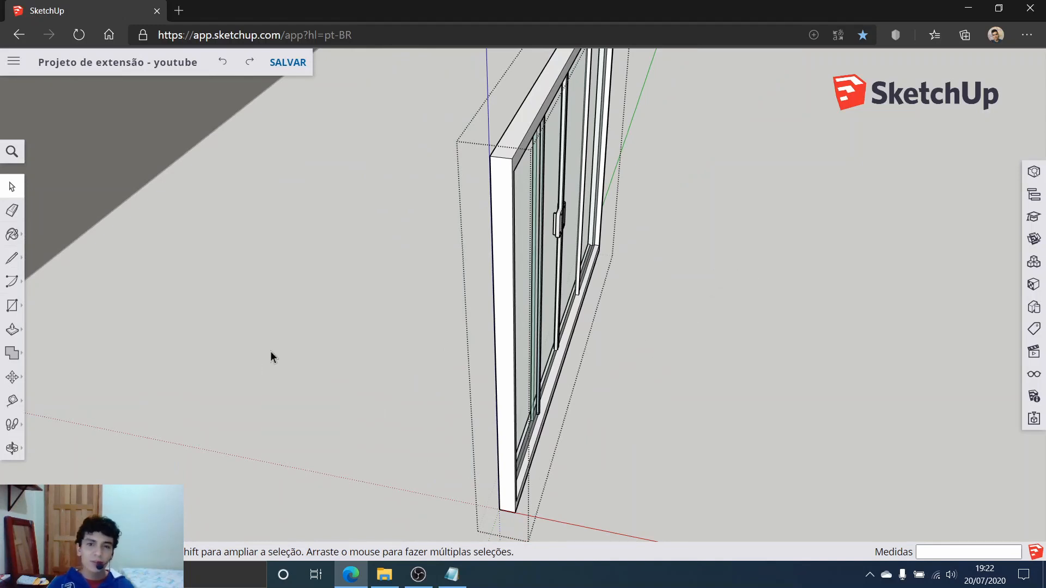
{"action": "middle_click_drag", "start_coordinate": [290, 228], "coordinate": [593, 293]}
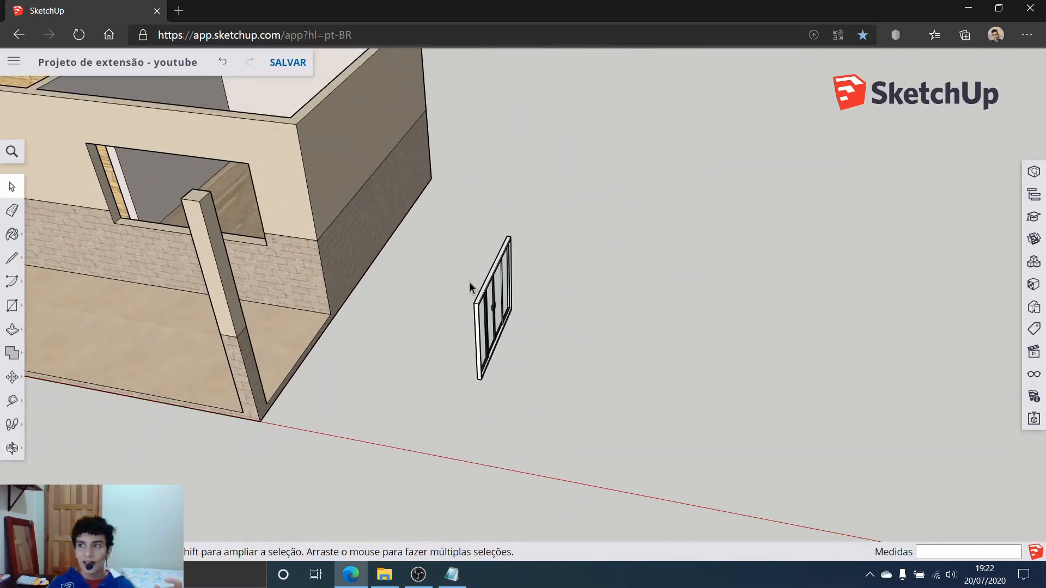
{"action": "scroll", "coordinate": [541, 322], "scroll_direction": "up", "scroll_amount": 3}
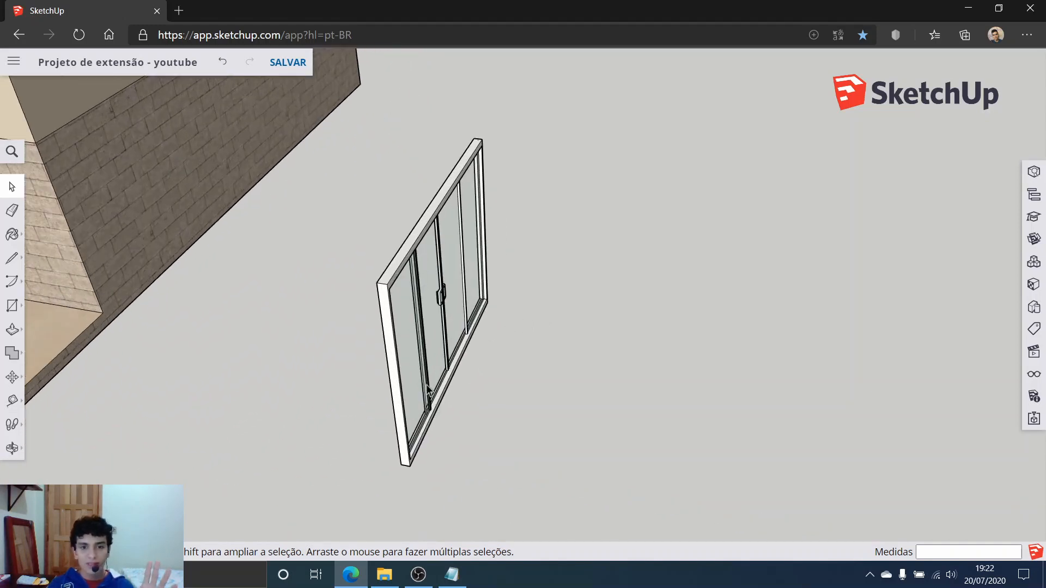
{"action": "middle_click_drag", "start_coordinate": [542, 321], "coordinate": [350, 325]}
{"action": "scroll", "coordinate": [566, 340], "scroll_direction": "down", "scroll_amount": 3}
{"action": "scroll", "coordinate": [554, 342], "scroll_direction": "down", "scroll_amount": 1}
{"action": "scroll", "coordinate": [569, 338], "scroll_direction": "up", "scroll_amount": 3}
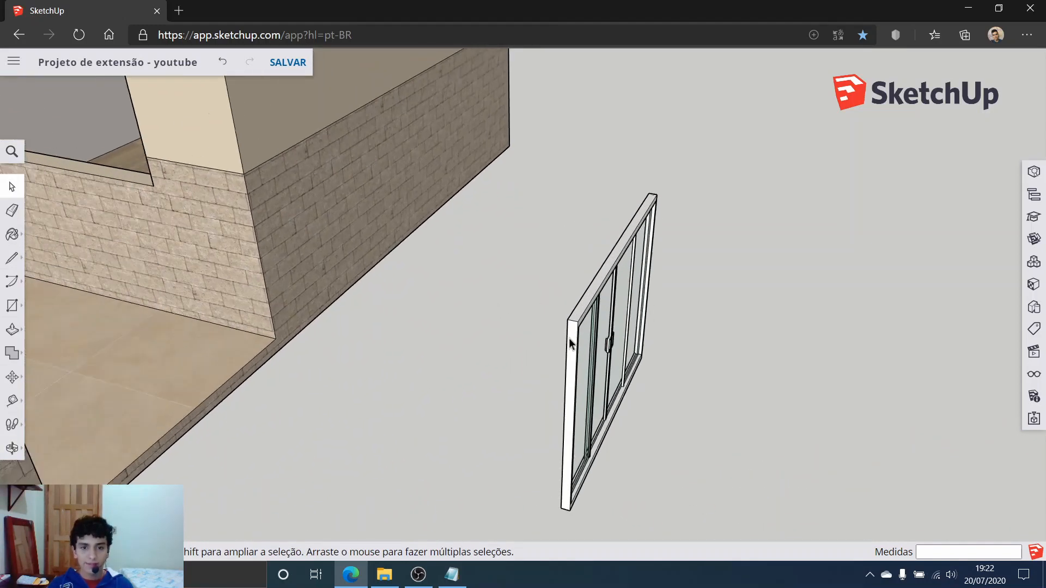
{"action": "middle_click_drag", "start_coordinate": [568, 338], "coordinate": [759, 402]}
{"action": "scroll", "coordinate": [591, 302], "scroll_direction": "down", "scroll_amount": 2}
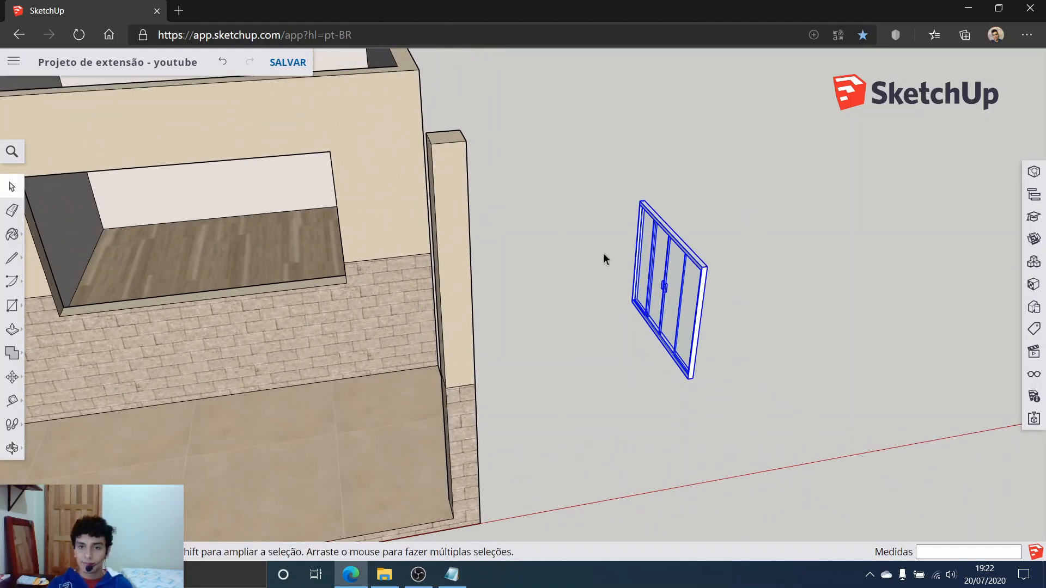
Deselect the window and compare its orientation with the opening in the front wall of the house.
{"action": "scroll", "coordinate": [727, 302], "scroll_direction": "up", "scroll_amount": 5}
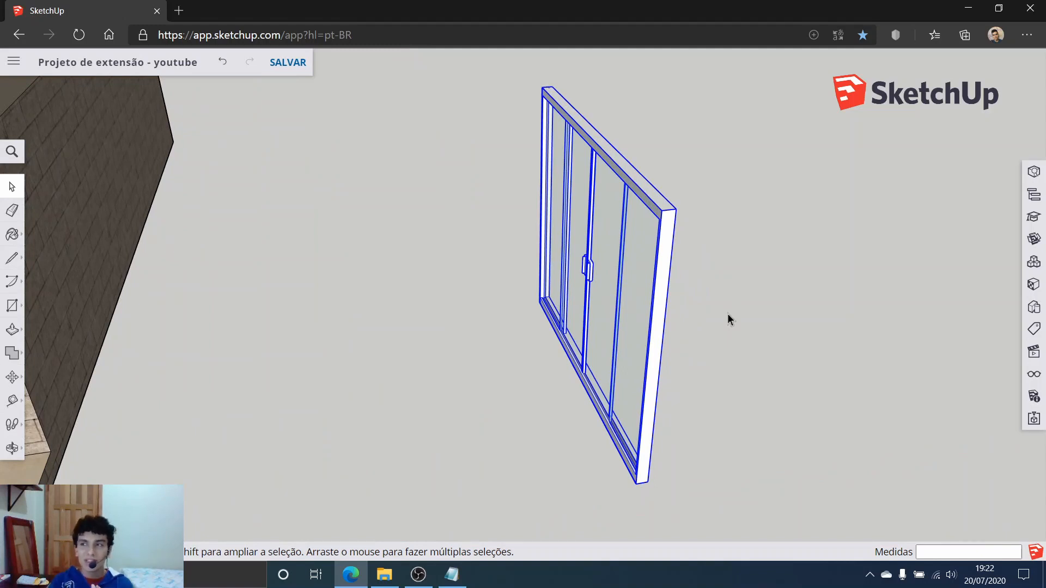
{"action": "scroll", "coordinate": [728, 308], "scroll_direction": "down", "scroll_amount": 3}
{"action": "middle_click_drag", "start_coordinate": [700, 329], "coordinate": [661, 367]}
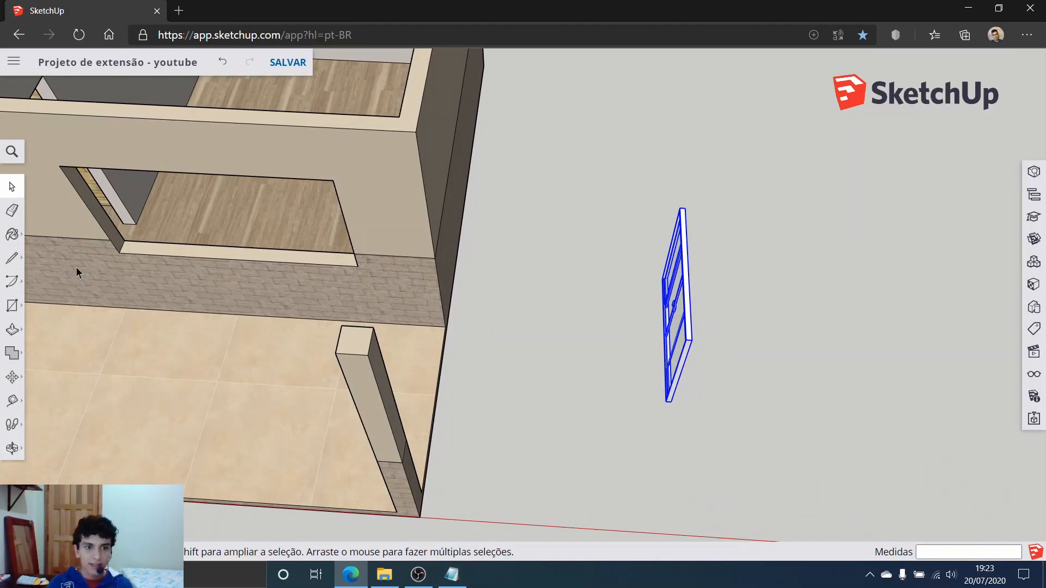
{"action": "left_click", "coordinate": [702, 447]}
{"action": "middle_click_drag", "start_coordinate": [709, 293], "coordinate": [770, 329]}
{"action": "scroll", "coordinate": [770, 328], "scroll_direction": "up", "scroll_amount": 3}
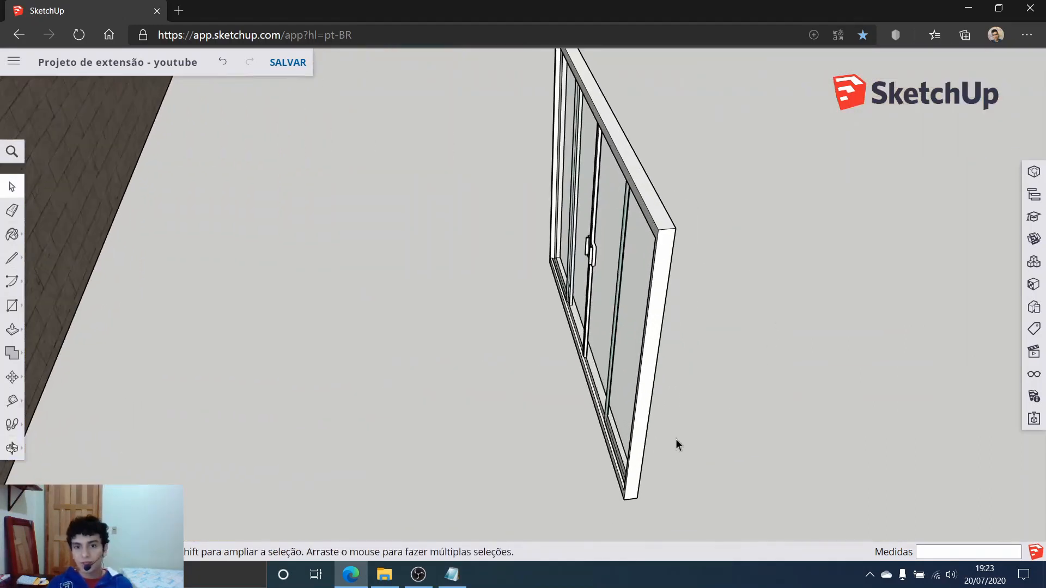
Rotate the window 90° around one of its upper corners so it runs along the red axis, parallel to the front wall.
{"action": "left_click", "coordinate": [12, 383]}
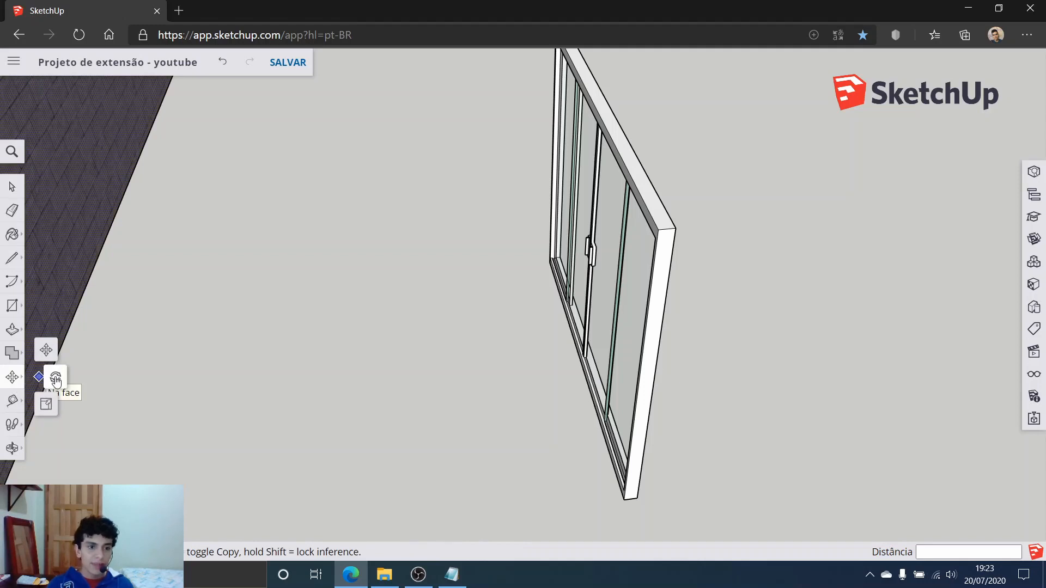
{"action": "left_click", "coordinate": [56, 379]}
{"action": "scroll", "coordinate": [682, 303], "scroll_direction": "up", "scroll_amount": 1}
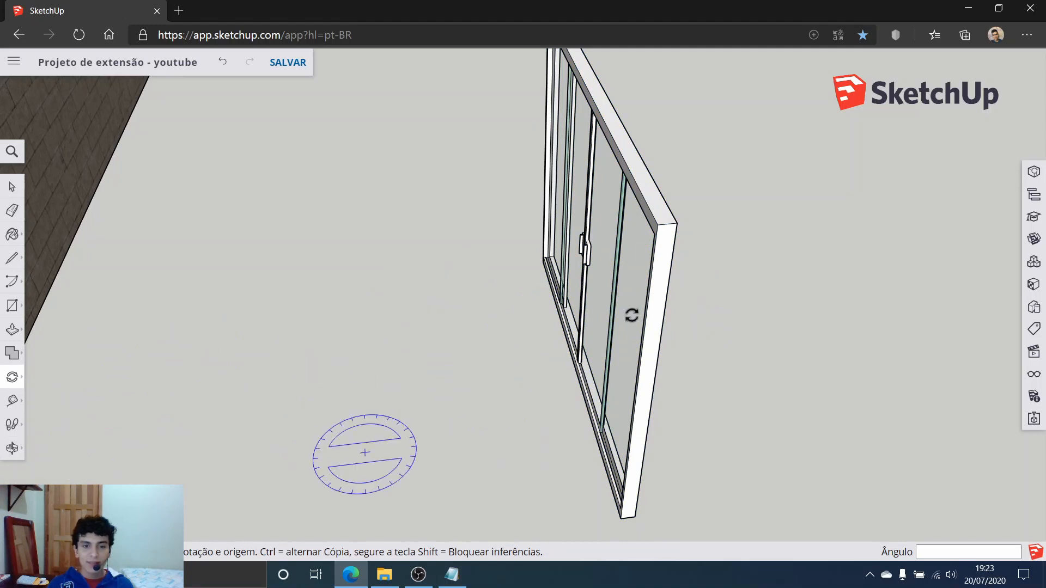
{"action": "middle_click_drag", "start_coordinate": [656, 182], "coordinate": [612, 267]}
{"action": "scroll", "coordinate": [611, 267], "scroll_direction": "down", "scroll_amount": 2}
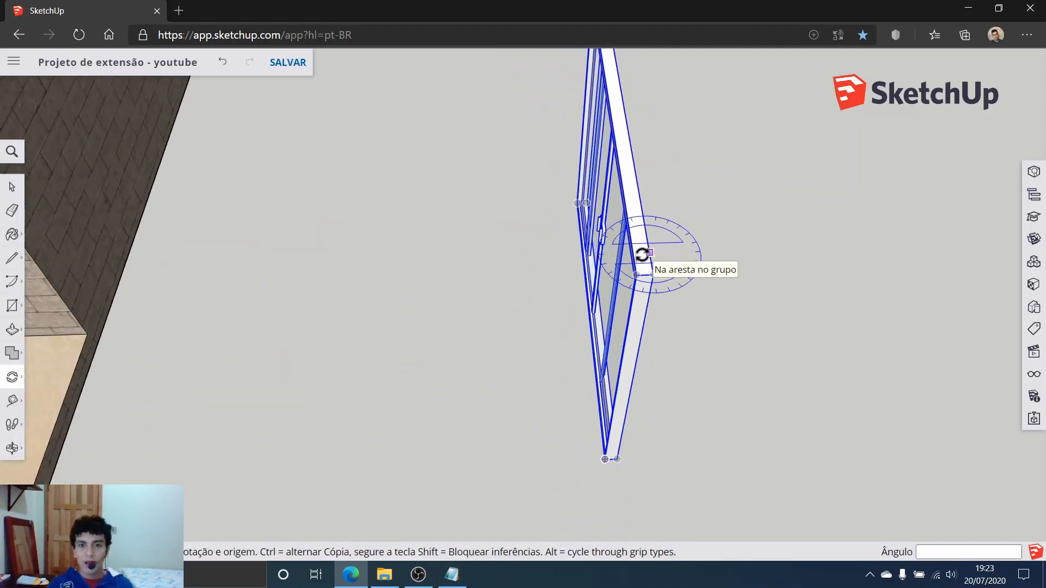
{"action": "scroll", "coordinate": [637, 248], "scroll_direction": "down", "scroll_amount": 2}
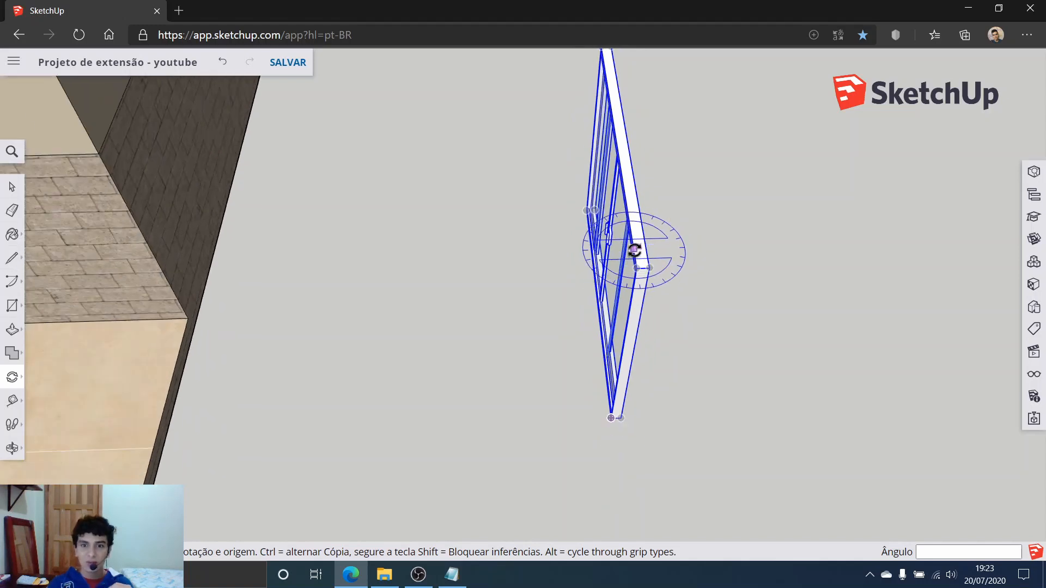
{"action": "middle_click_drag", "start_coordinate": [562, 361], "coordinate": [425, 145]}
{"action": "middle_click_drag", "start_coordinate": [499, 346], "coordinate": [972, 480]}
{"action": "scroll", "coordinate": [958, 471], "scroll_direction": "up", "scroll_amount": 5}
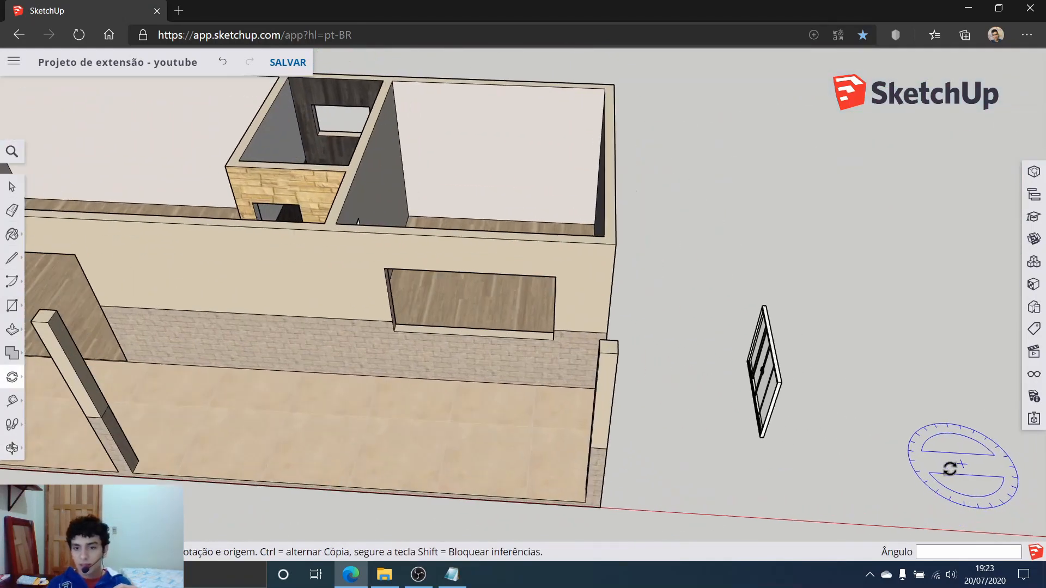
{"action": "scroll", "coordinate": [728, 367], "scroll_direction": "up", "scroll_amount": 5}
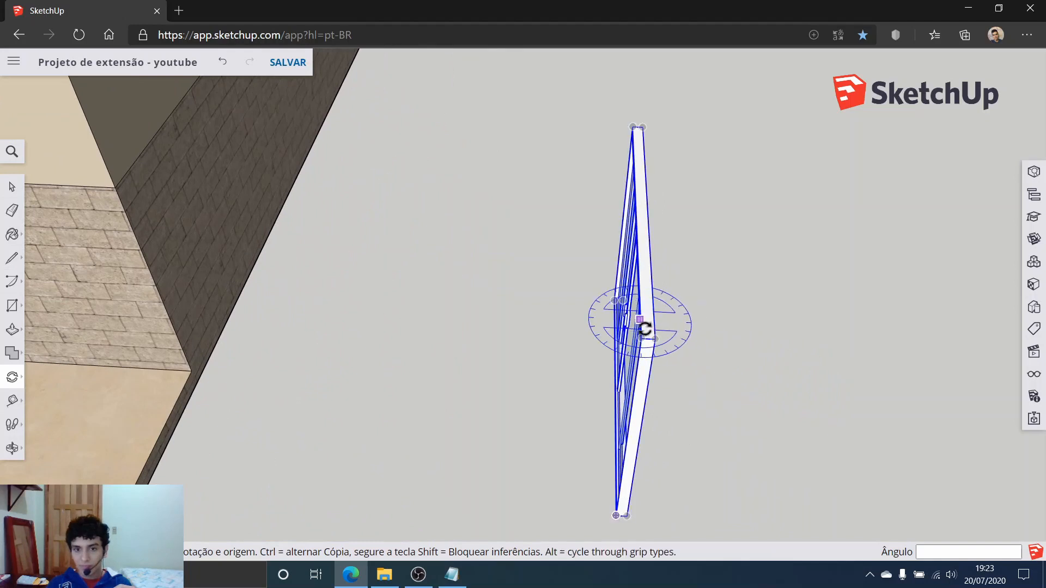
{"action": "left_click", "coordinate": [649, 335]}
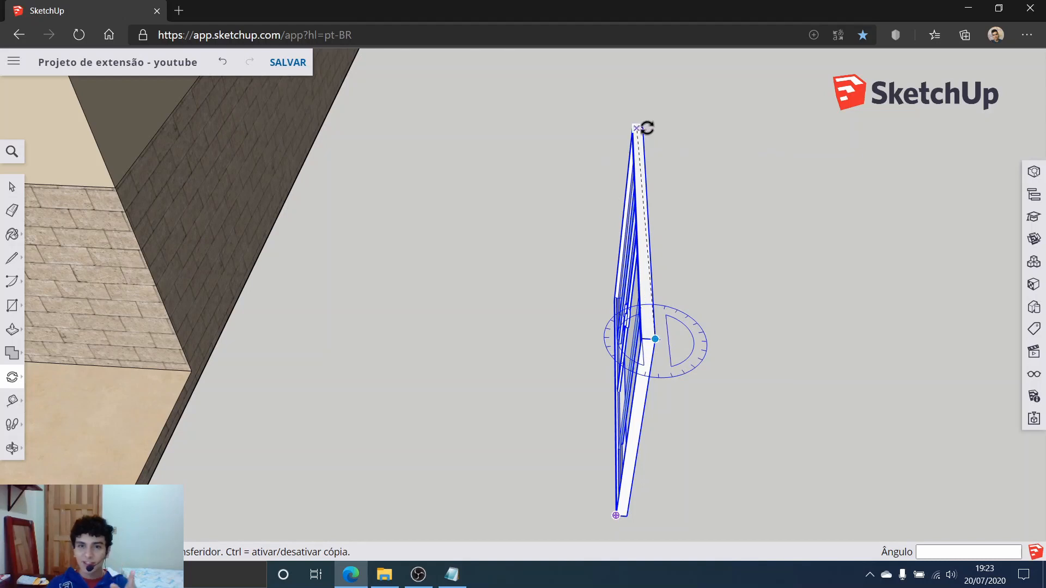
{"action": "left_click", "coordinate": [657, 339]}
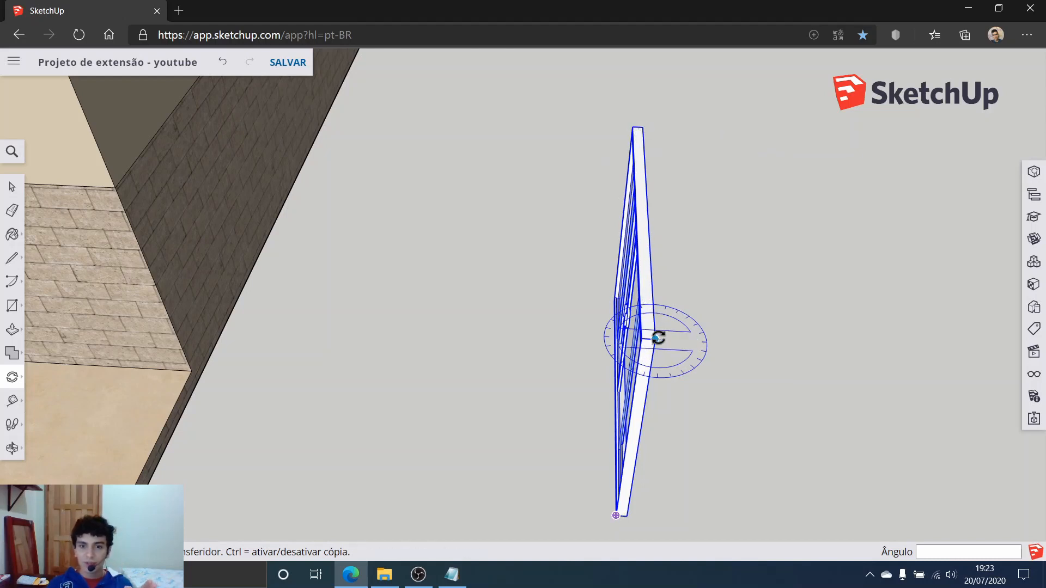
{"action": "left_click", "coordinate": [640, 126]}
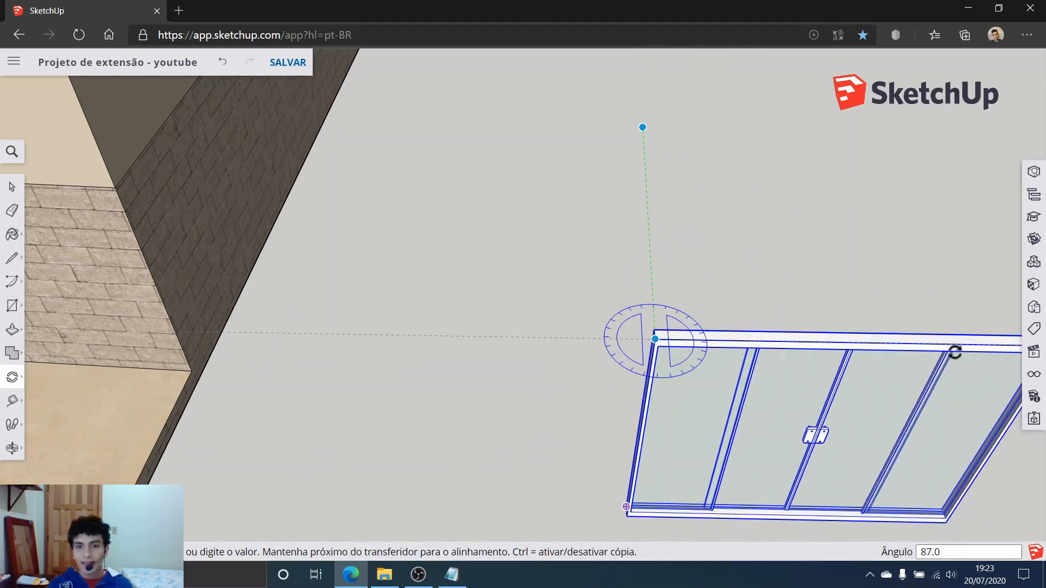
{"action": "middle_click_drag", "start_coordinate": [955, 353], "coordinate": [833, 354]}
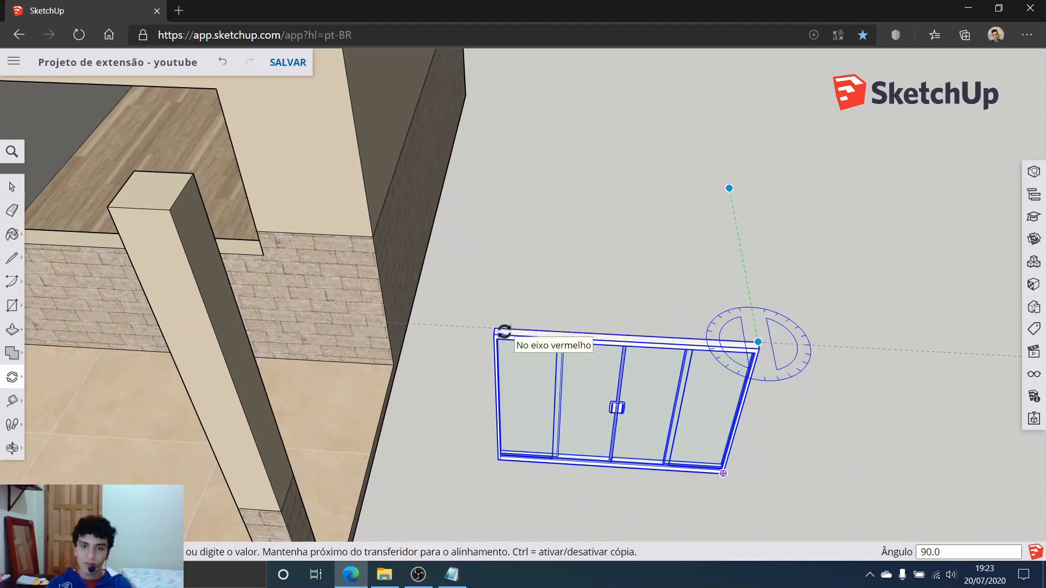
{"action": "left_click", "coordinate": [504, 331]}
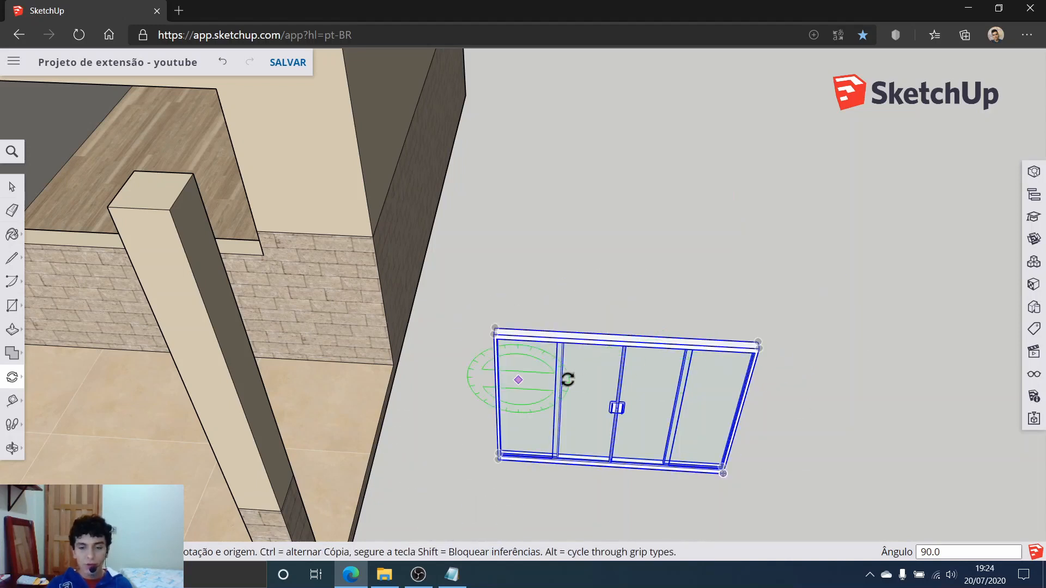
{"action": "middle_click_drag", "start_coordinate": [669, 426], "coordinate": [640, 326]}
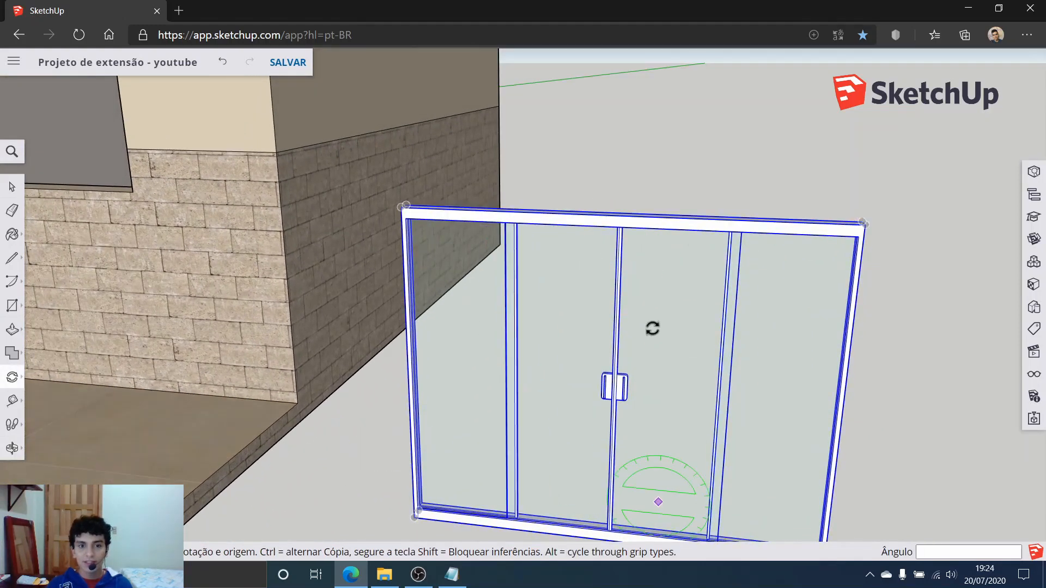
{"action": "key", "text": "space"}
{"action": "scroll", "coordinate": [305, 288], "scroll_direction": "down", "scroll_amount": 3}
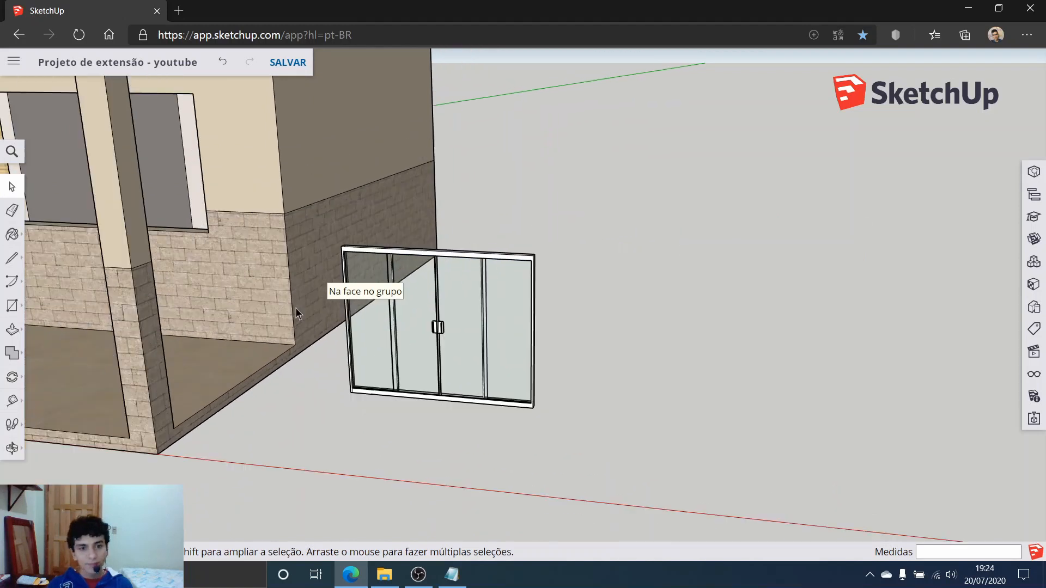
Move the rotated window by its lower outer corner to the matching lower corner of the opening in the front wall.
{"action": "middle_click_drag", "start_coordinate": [599, 375], "coordinate": [343, 399]}
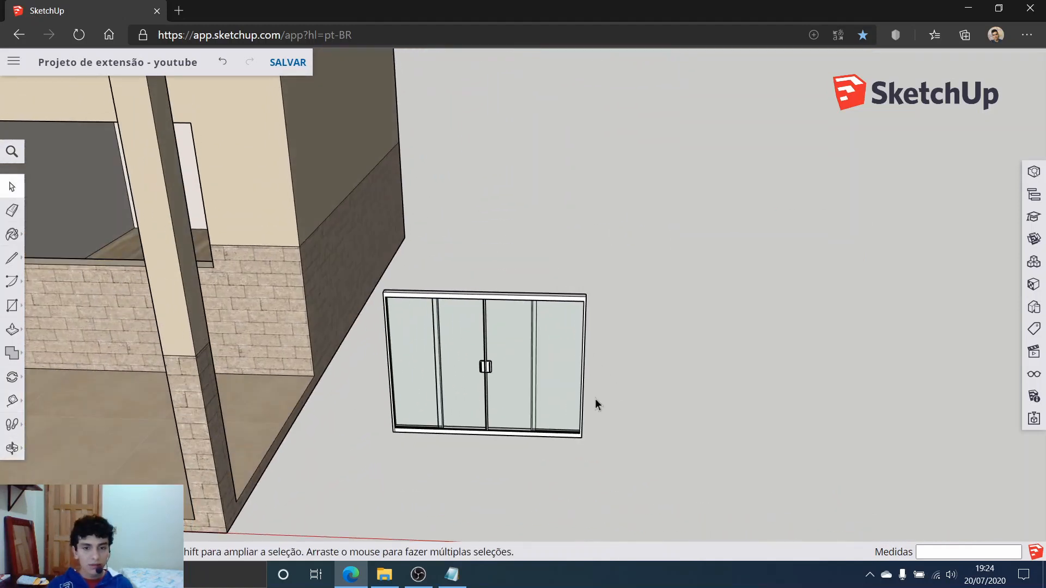
{"action": "left_click", "coordinate": [532, 407]}
{"action": "left_click", "coordinate": [19, 377]}
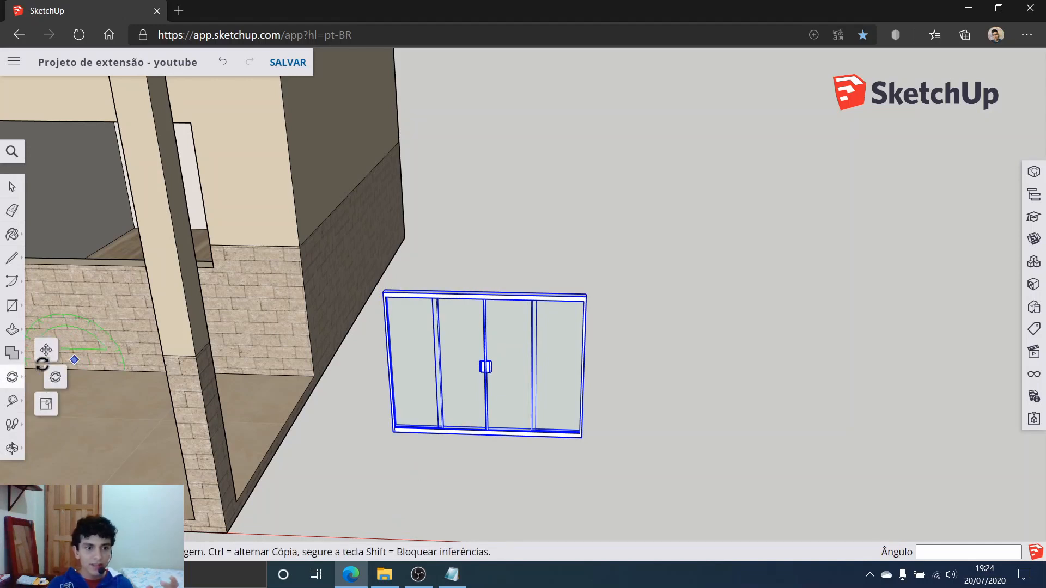
{"action": "left_click", "coordinate": [46, 351]}
{"action": "scroll", "coordinate": [614, 456], "scroll_direction": "up", "scroll_amount": 6}
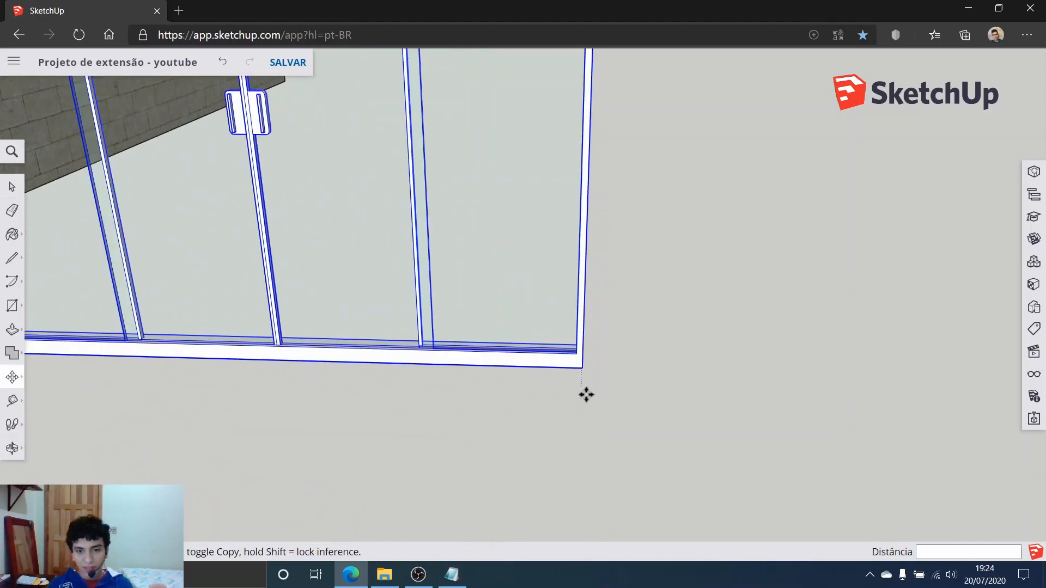
{"action": "left_click", "coordinate": [576, 346]}
{"action": "scroll", "coordinate": [512, 357], "scroll_direction": "down", "scroll_amount": 5}
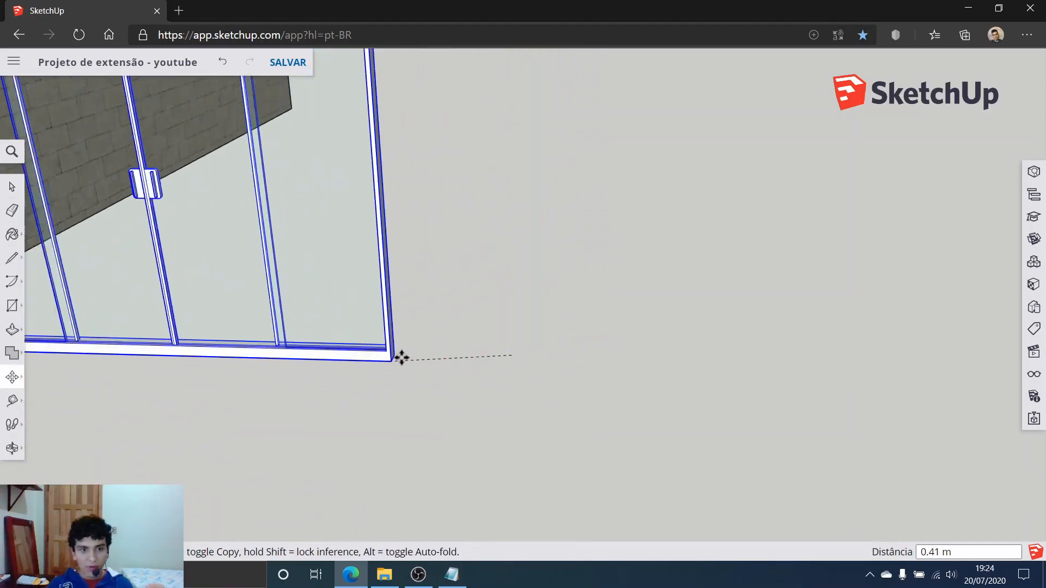
{"action": "scroll", "coordinate": [380, 357], "scroll_direction": "down", "scroll_amount": 5}
{"action": "middle_click_drag", "start_coordinate": [299, 331], "coordinate": [108, 269]}
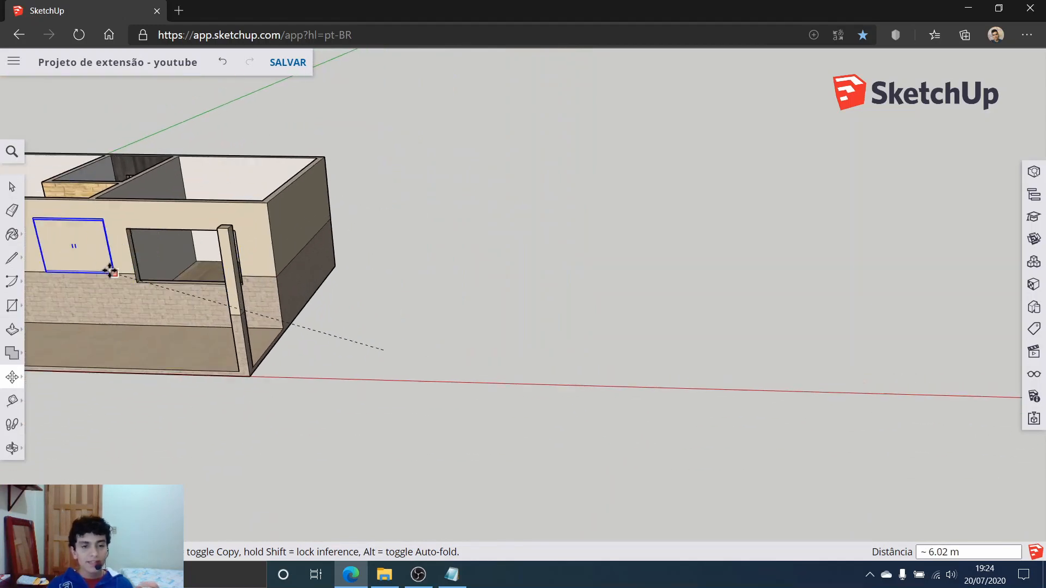
{"action": "scroll", "coordinate": [174, 283], "scroll_direction": "up", "scroll_amount": 2}
{"action": "scroll", "coordinate": [173, 283], "scroll_direction": "up", "scroll_amount": 6}
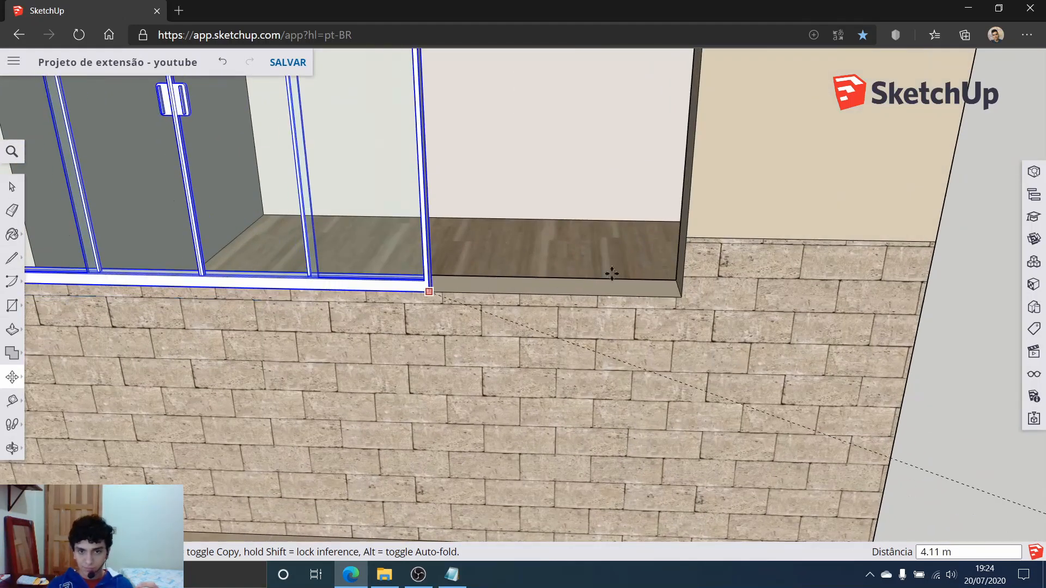
{"action": "scroll", "coordinate": [751, 294], "scroll_direction": "up", "scroll_amount": 2}
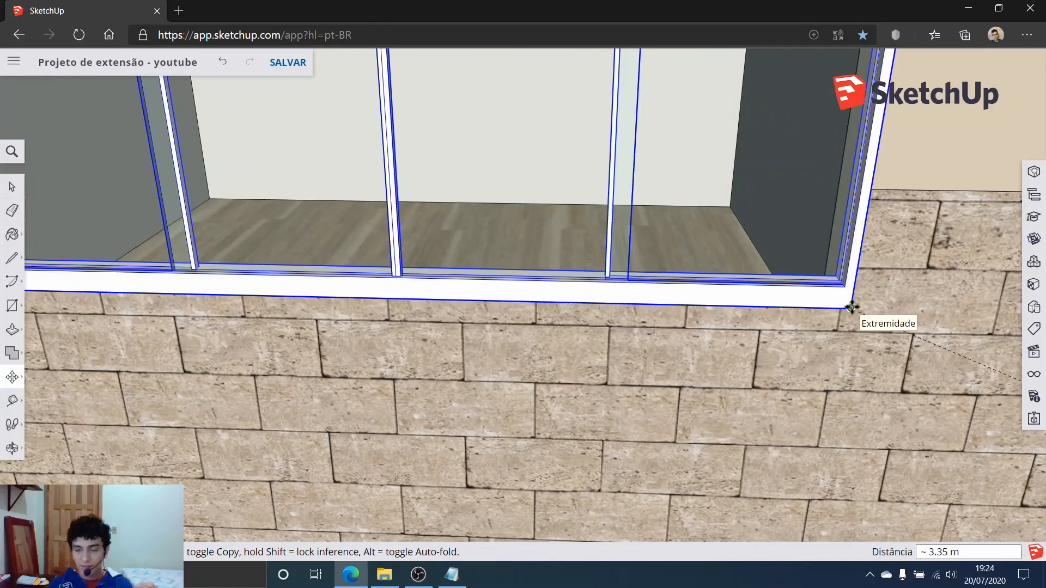
{"action": "left_click", "coordinate": [851, 308]}
From inside the room, move the window by its lower corner about 0.16 m towards the inner face of the wall.
{"action": "scroll", "coordinate": [564, 269], "scroll_direction": "down", "scroll_amount": 5}
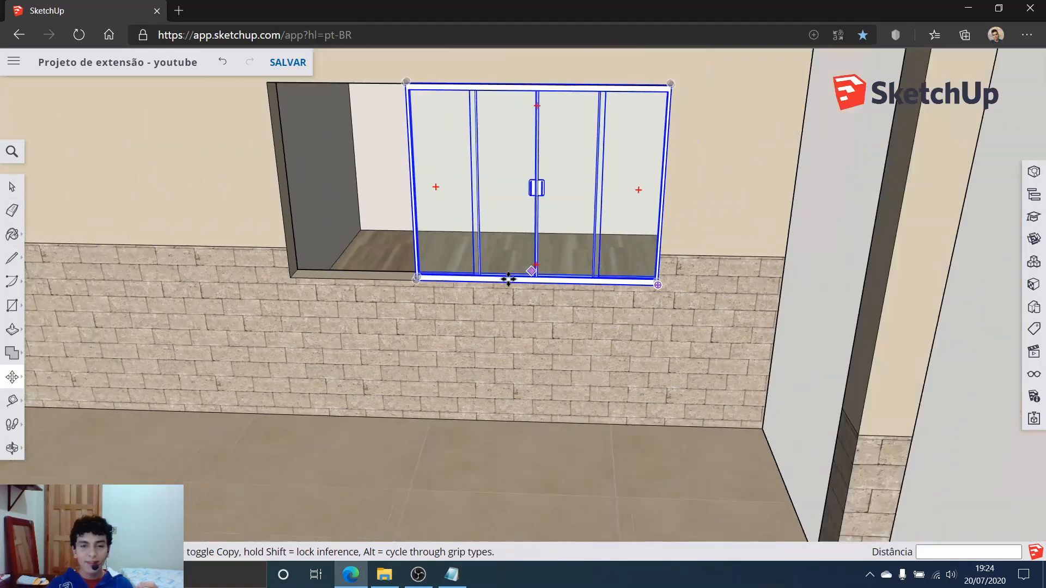
{"action": "scroll", "coordinate": [508, 279], "scroll_direction": "down", "scroll_amount": 5}
{"action": "middle_click_drag", "start_coordinate": [466, 280], "coordinate": [904, 381]}
{"action": "middle_click_drag", "start_coordinate": [446, 189], "coordinate": [942, 343]}
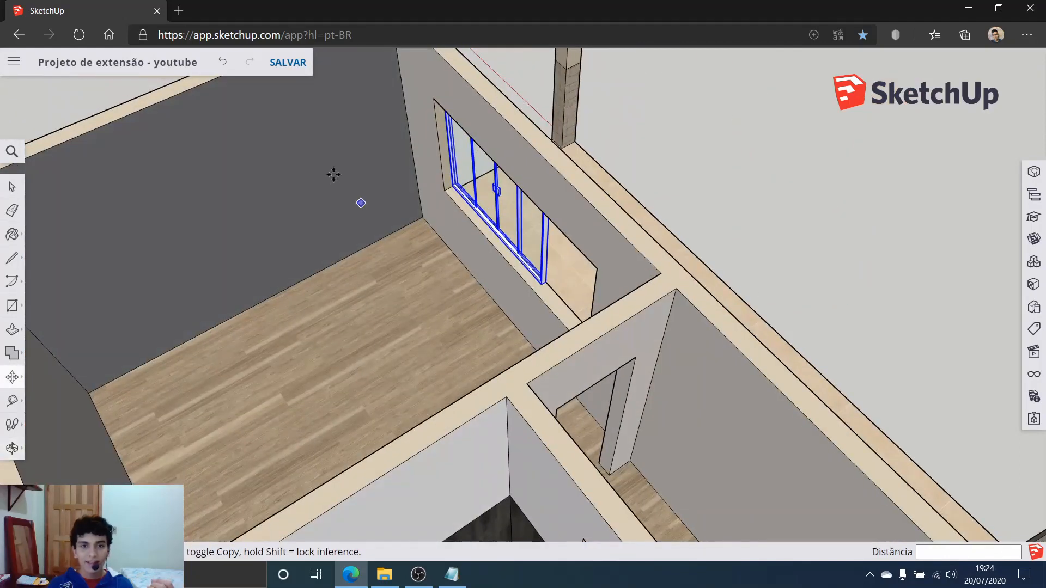
{"action": "scroll", "coordinate": [434, 182], "scroll_direction": "up", "scroll_amount": 8}
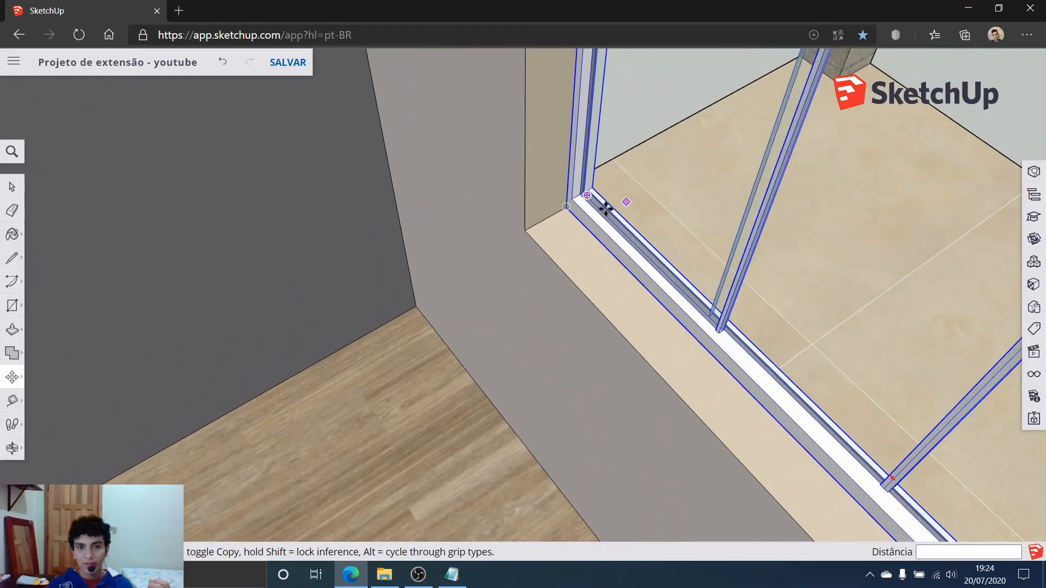
{"action": "scroll", "coordinate": [570, 195], "scroll_direction": "up", "scroll_amount": 3}
{"action": "scroll", "coordinate": [556, 191], "scroll_direction": "up", "scroll_amount": 5}
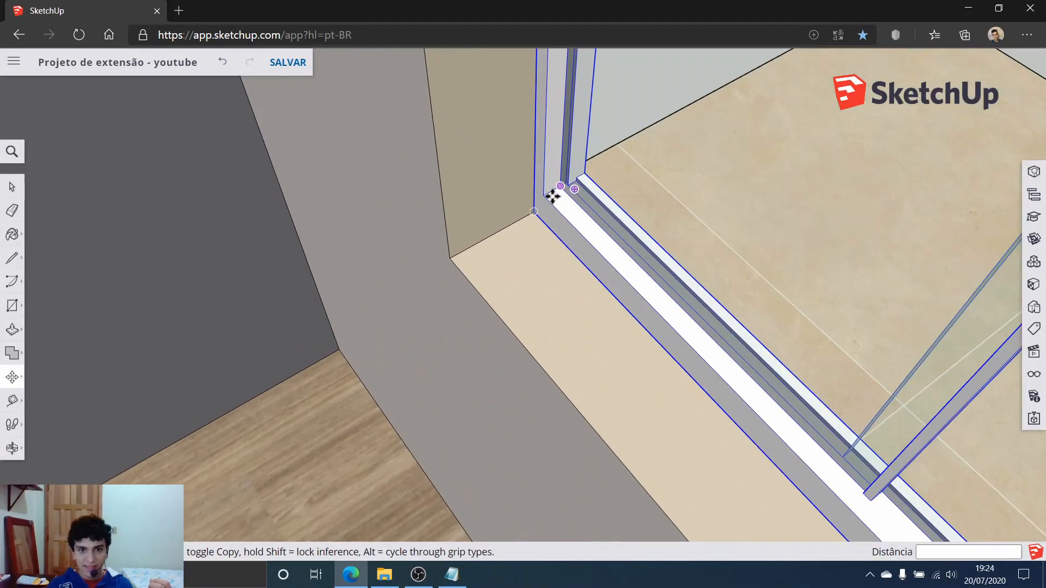
{"action": "middle_click_drag", "start_coordinate": [581, 180], "coordinate": [383, 276]}
{"action": "scroll", "coordinate": [646, 233], "scroll_direction": "up", "scroll_amount": 3}
{"action": "middle_click_drag", "start_coordinate": [561, 271], "coordinate": [813, 214]}
{"action": "scroll", "coordinate": [554, 277], "scroll_direction": "up", "scroll_amount": 3}
{"action": "scroll", "coordinate": [554, 277], "scroll_direction": "down", "scroll_amount": 3}
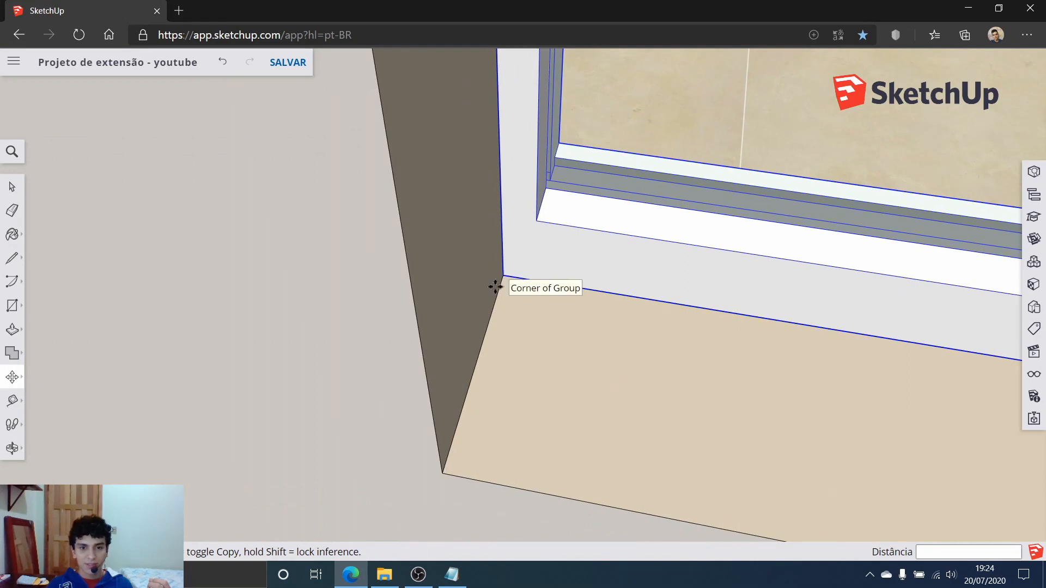
{"action": "left_click", "coordinate": [495, 285]}
{"action": "scroll", "coordinate": [452, 430], "scroll_direction": "up", "scroll_amount": 3}
{"action": "scroll", "coordinate": [425, 478], "scroll_direction": "down", "scroll_amount": 2}
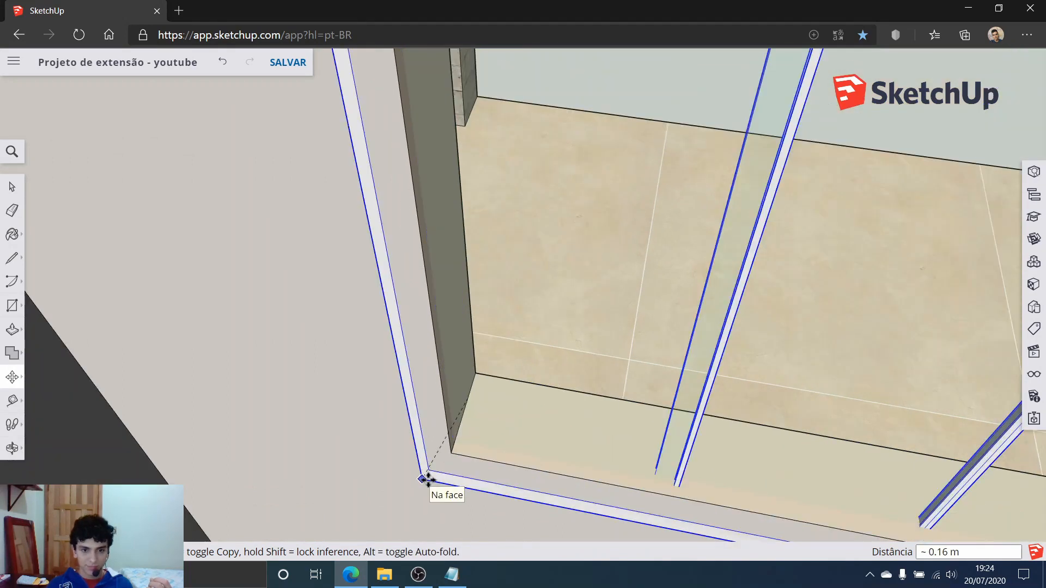
{"action": "left_click", "coordinate": [442, 482]}
{"action": "scroll", "coordinate": [394, 490], "scroll_direction": "up", "scroll_amount": 2}
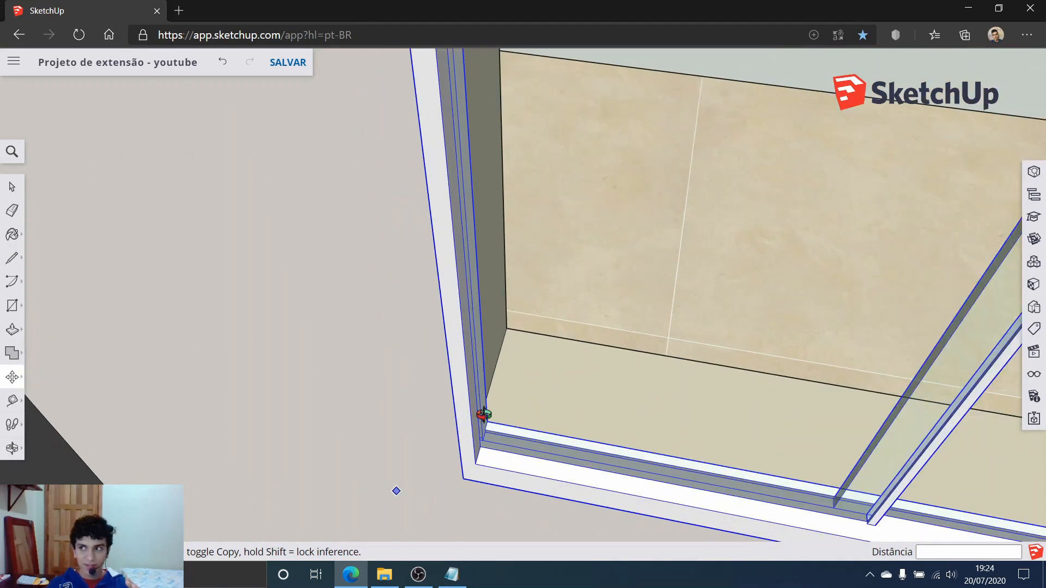
Move the window by its lower side edge about 0.09 m along the green axis back into the thickness of the wall.
{"action": "middle_click_drag", "start_coordinate": [395, 490], "coordinate": [547, 406]}
{"action": "scroll", "coordinate": [558, 409], "scroll_direction": "up", "scroll_amount": 4}
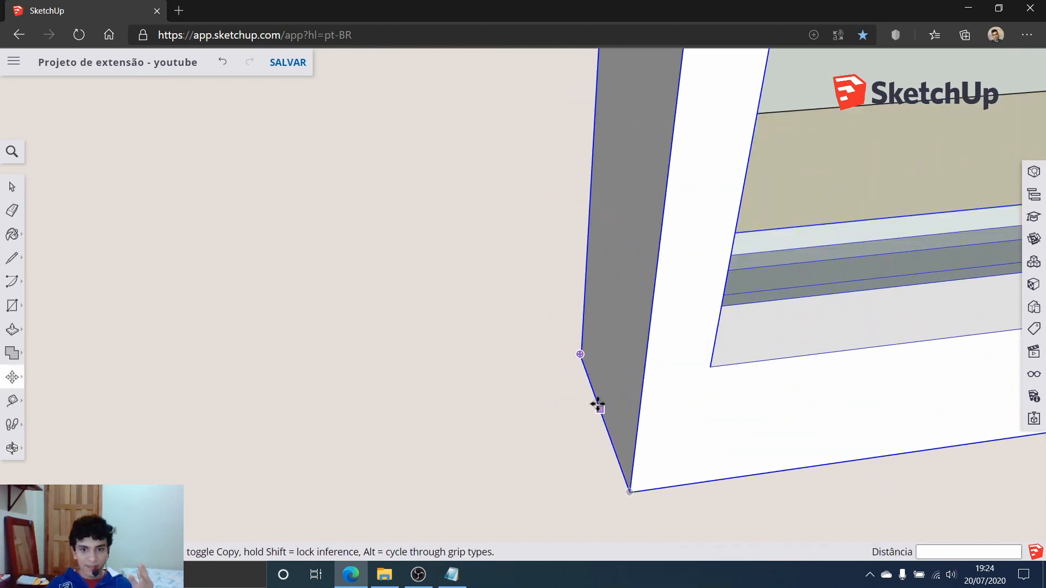
{"action": "scroll", "coordinate": [599, 406], "scroll_direction": "down", "scroll_amount": 3}
{"action": "middle_click_drag", "start_coordinate": [619, 301], "coordinate": [583, 270]}
{"action": "scroll", "coordinate": [583, 270], "scroll_direction": "up", "scroll_amount": 3}
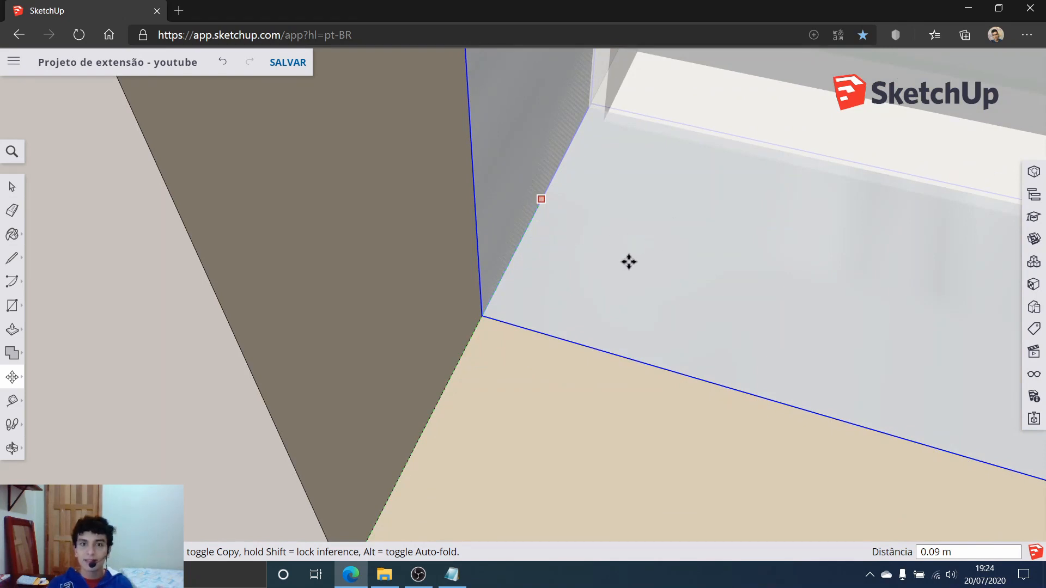
{"action": "scroll", "coordinate": [629, 262], "scroll_direction": "down", "scroll_amount": 3}
{"action": "middle_click_drag", "start_coordinate": [659, 262], "coordinate": [603, 311]}
{"action": "scroll", "coordinate": [601, 312], "scroll_direction": "down", "scroll_amount": 6}
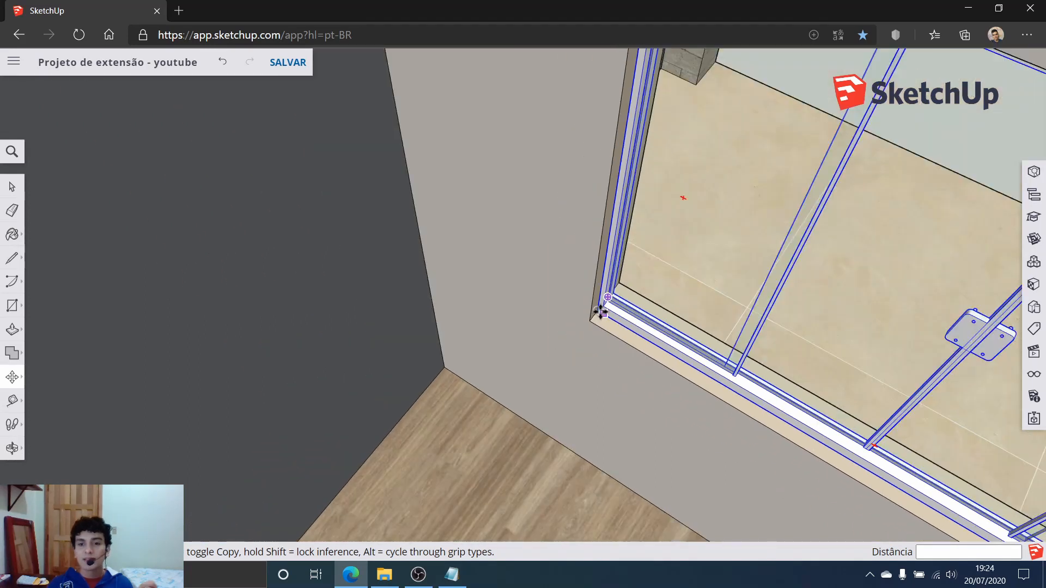
Deselect the window and examine from inside the room how it fits the width of the opening.
{"action": "scroll", "coordinate": [600, 313], "scroll_direction": "down", "scroll_amount": 3}
{"action": "left_click", "coordinate": [11, 190]}
{"action": "middle_click_drag", "start_coordinate": [615, 342], "coordinate": [805, 303]}
{"action": "middle_click_drag", "start_coordinate": [733, 283], "coordinate": [100, 186], "text": "shift"}
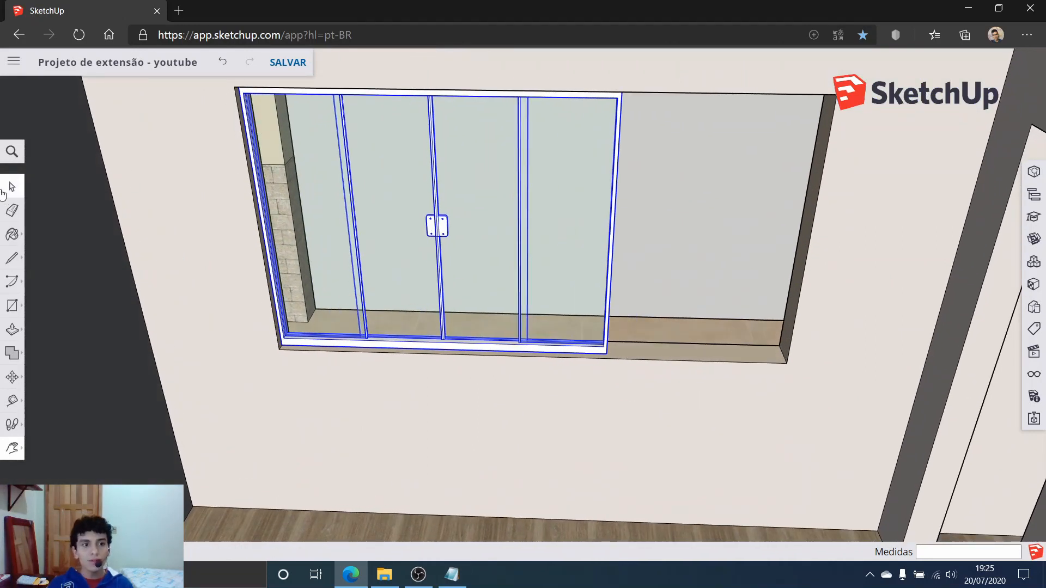
{"action": "left_click", "coordinate": [3, 193]}
{"action": "middle_click_drag", "start_coordinate": [427, 306], "coordinate": [394, 206]}
{"action": "left_click", "coordinate": [639, 243]}
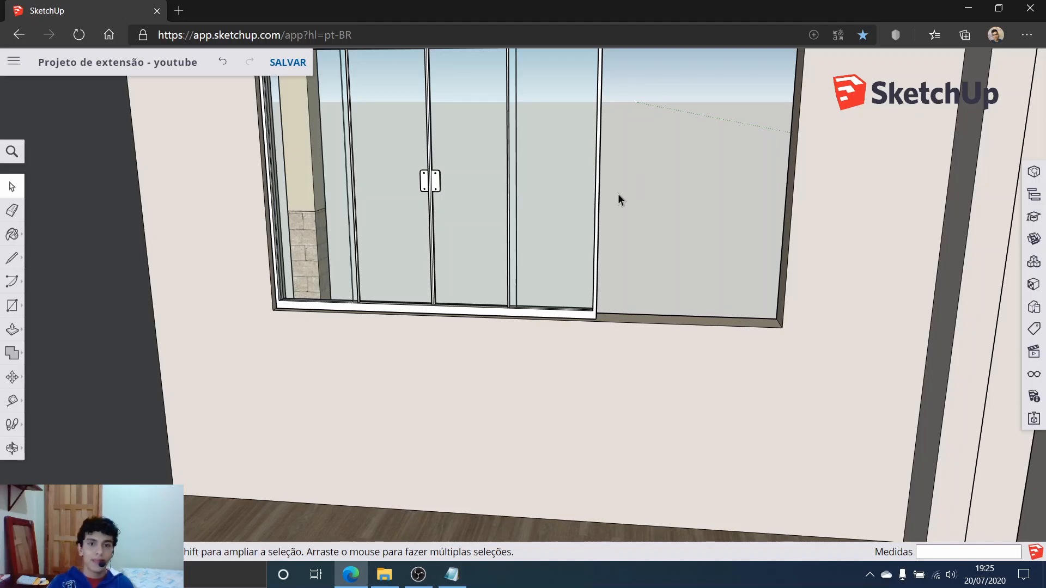
Examine from above and inside the room how the glass window sits in the front wall opening.
{"action": "scroll", "coordinate": [622, 195], "scroll_direction": "up", "scroll_amount": 10}
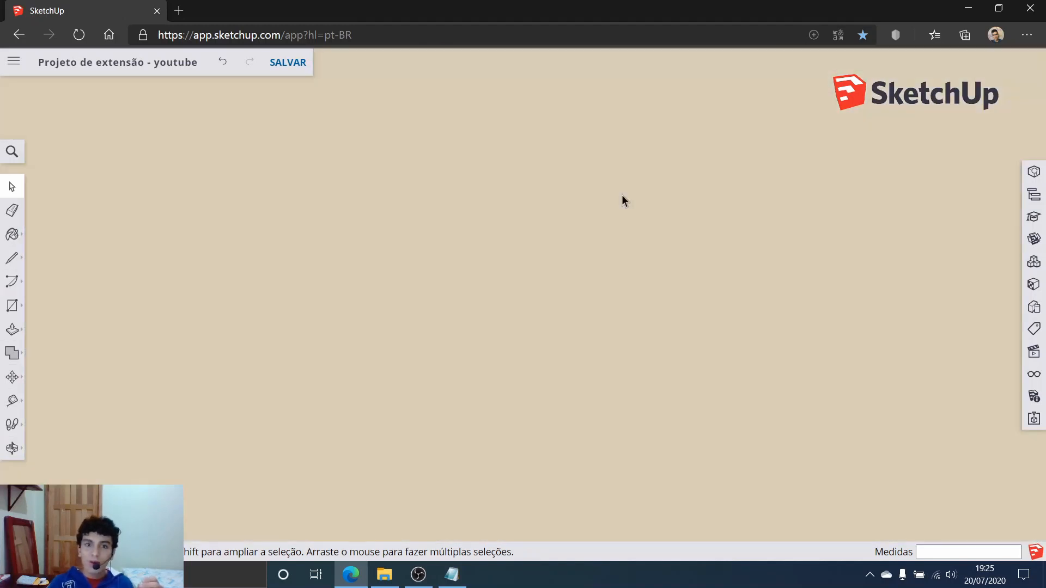
{"action": "middle_click_drag", "start_coordinate": [622, 194], "coordinate": [770, 465]}
{"action": "scroll", "coordinate": [608, 338], "scroll_direction": "down", "scroll_amount": 3}
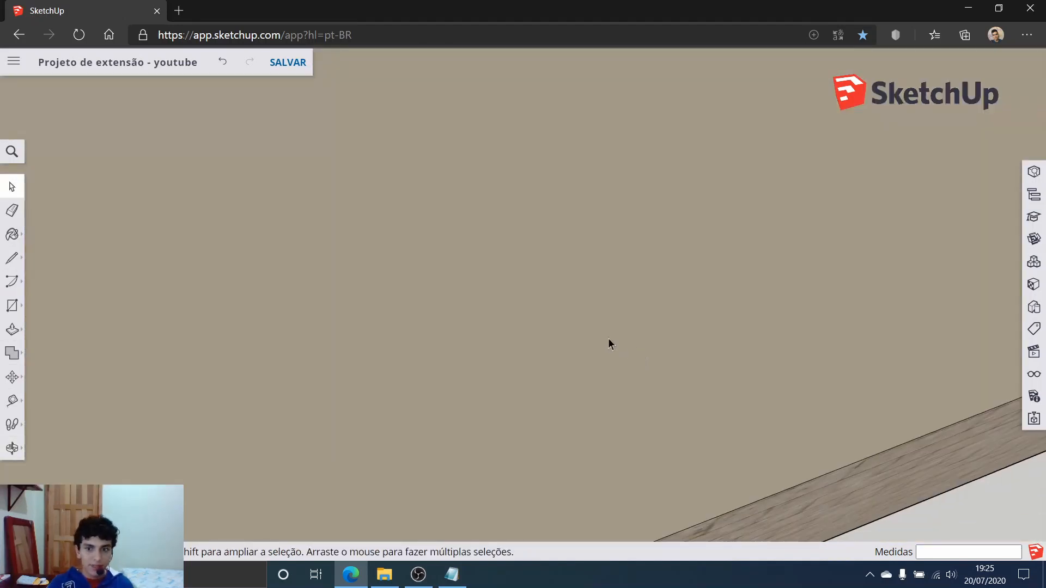
{"action": "scroll", "coordinate": [598, 335], "scroll_direction": "down", "scroll_amount": 8}
{"action": "middle_click_drag", "start_coordinate": [403, 155], "coordinate": [660, 366], "text": "shift"}
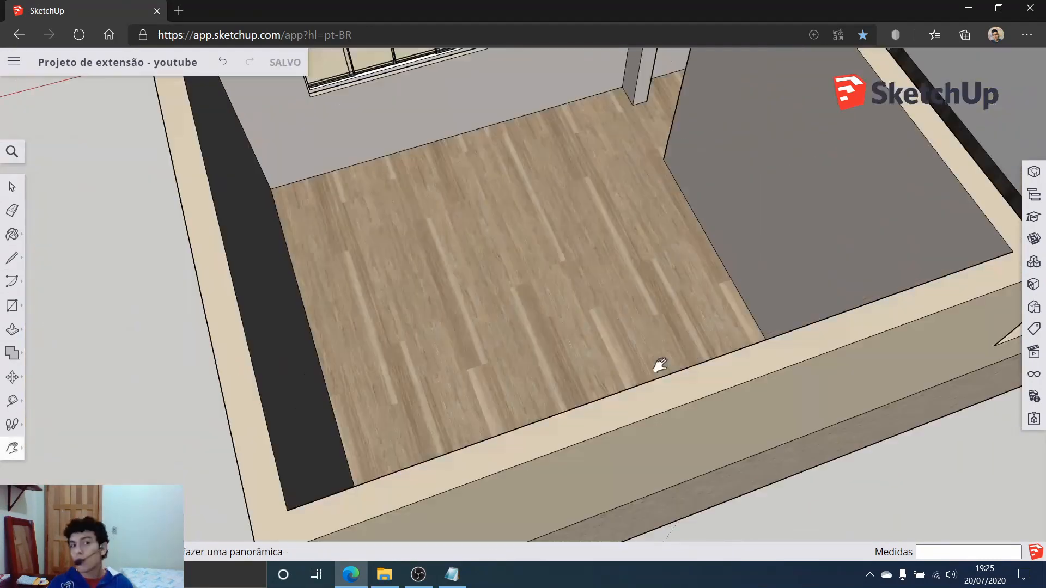
{"action": "middle_click_drag", "start_coordinate": [613, 197], "coordinate": [474, 276], "text": "shift"}
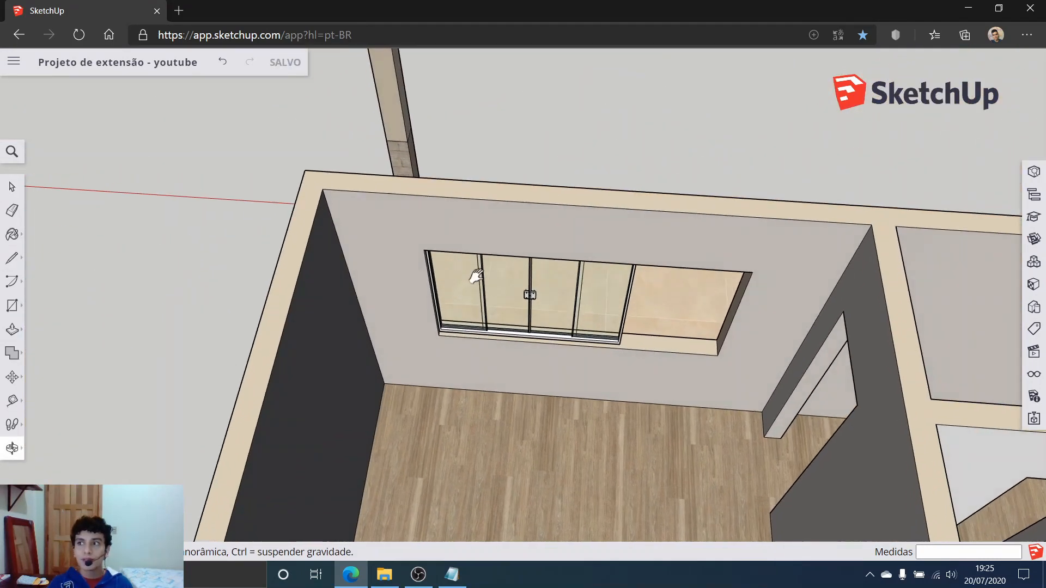
{"action": "scroll", "coordinate": [574, 288], "scroll_direction": "up", "scroll_amount": 4}
{"action": "middle_click_drag", "start_coordinate": [575, 288], "coordinate": [578, 295], "text": "shift"}
{"action": "scroll", "coordinate": [578, 295], "scroll_direction": "up", "scroll_amount": 2}
{"action": "left_click_drag", "start_coordinate": [539, 269], "coordinate": [540, 265]}
{"action": "key", "text": "space"}
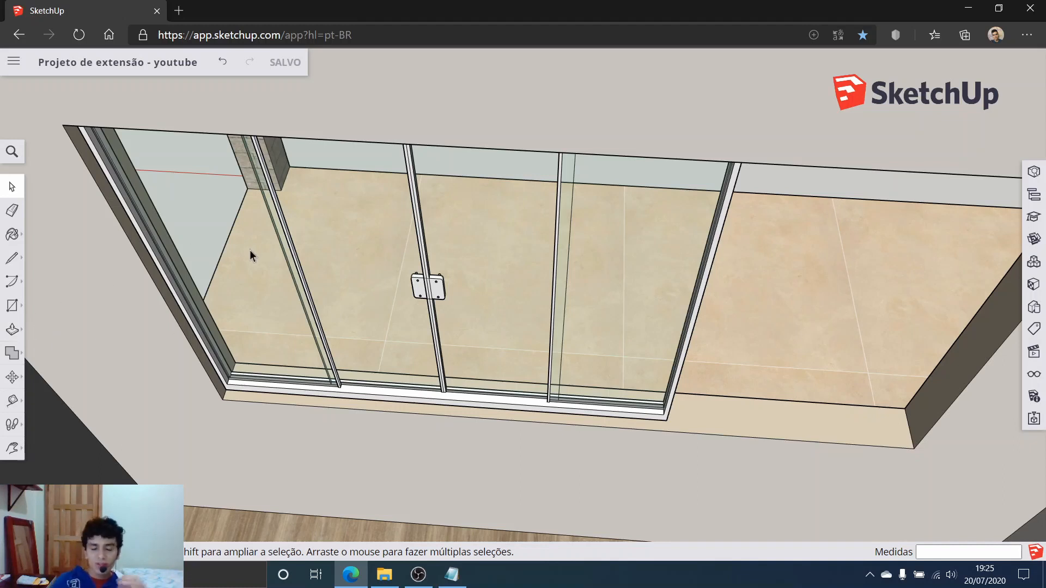
{"action": "scroll", "coordinate": [161, 236], "scroll_direction": "down", "scroll_amount": 4}
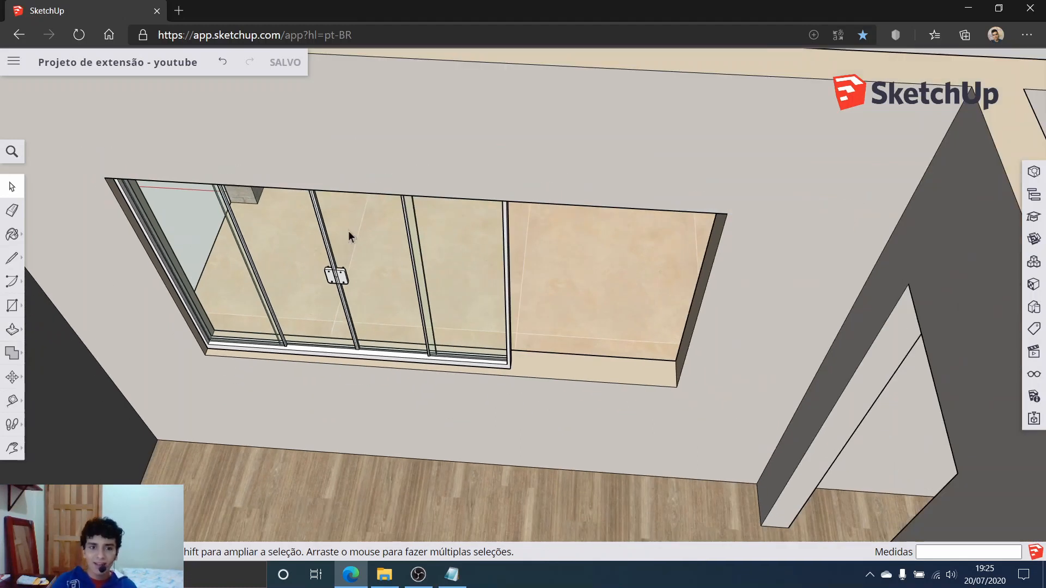
{"action": "scroll", "coordinate": [350, 233], "scroll_direction": "up", "scroll_amount": 4}
{"action": "middle_click_drag", "start_coordinate": [351, 233], "coordinate": [388, 249]}
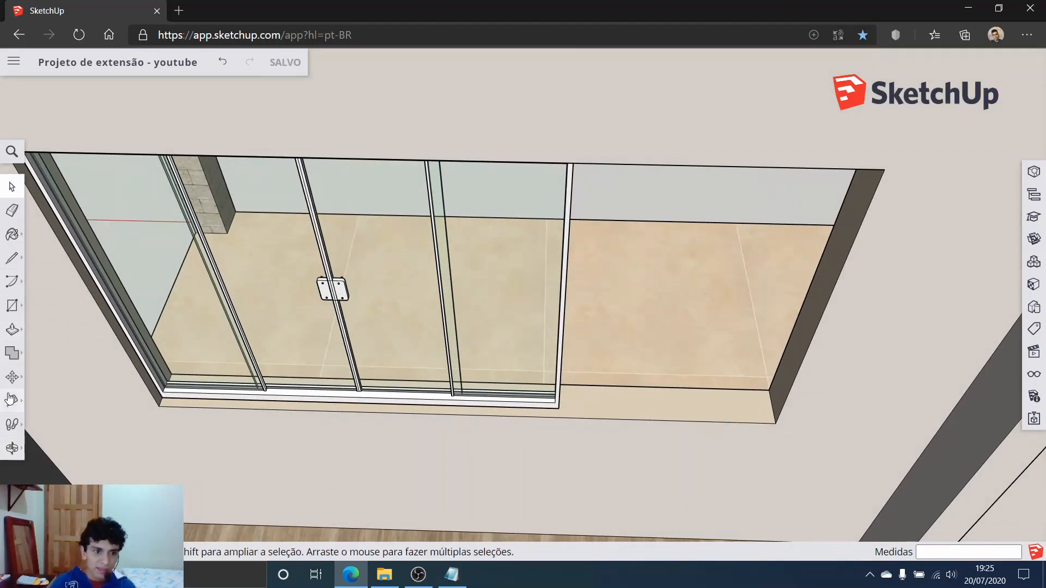
{"action": "left_click", "coordinate": [13, 401]}
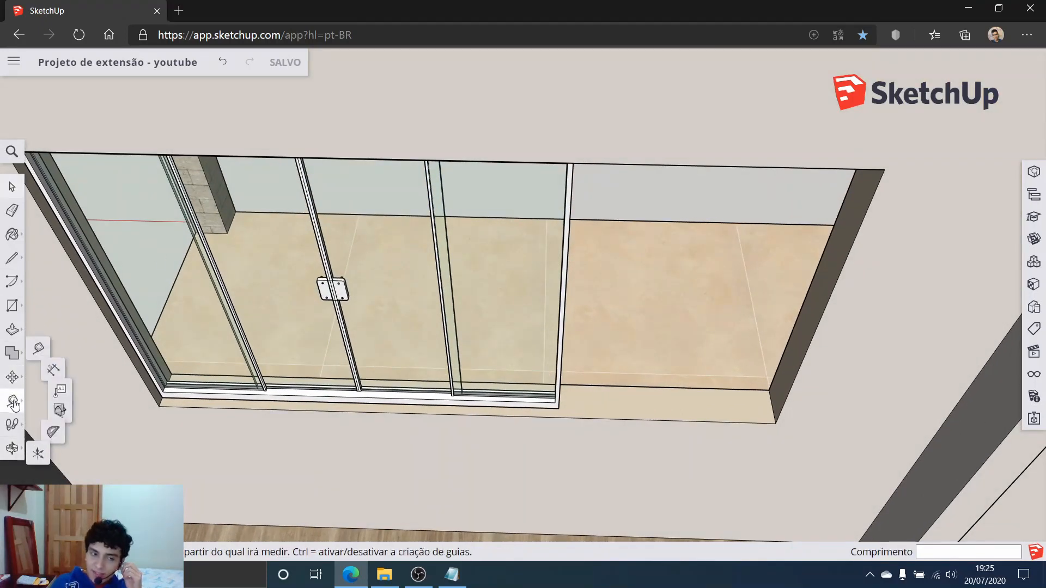
{"action": "left_click", "coordinate": [12, 329]}
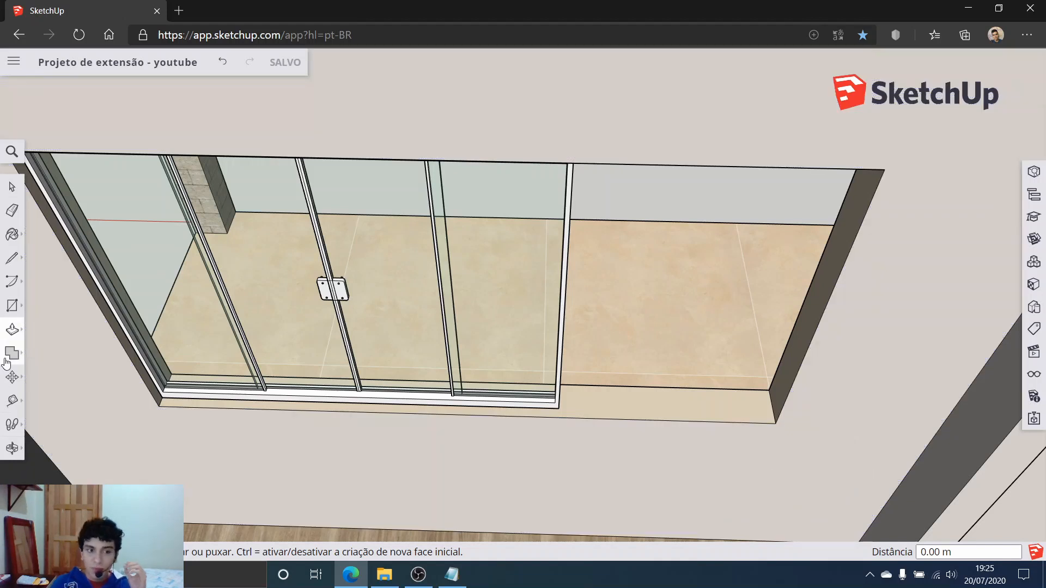
{"action": "left_click", "coordinate": [12, 377]}
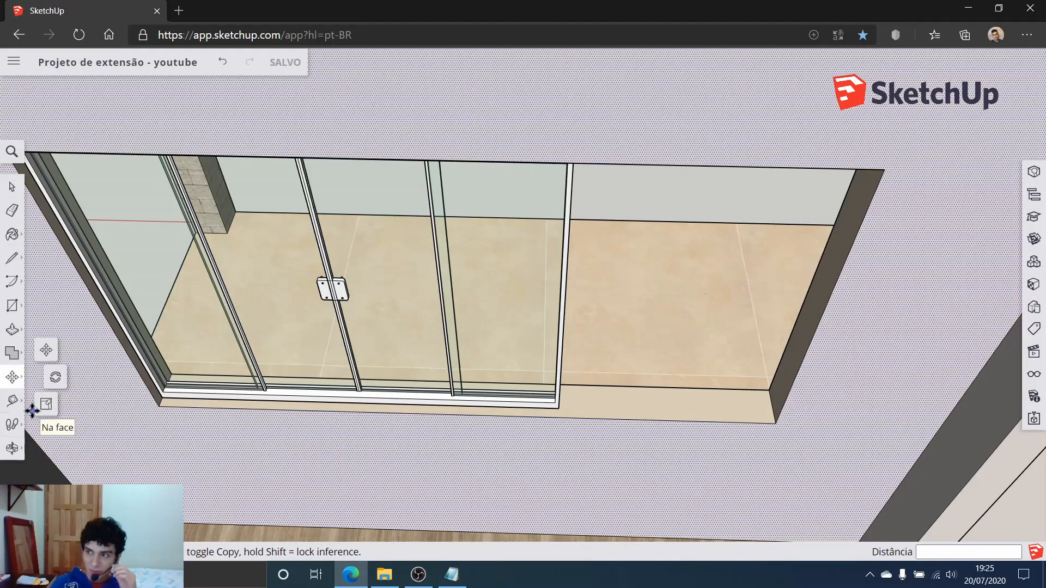
{"action": "left_click", "coordinate": [44, 405]}
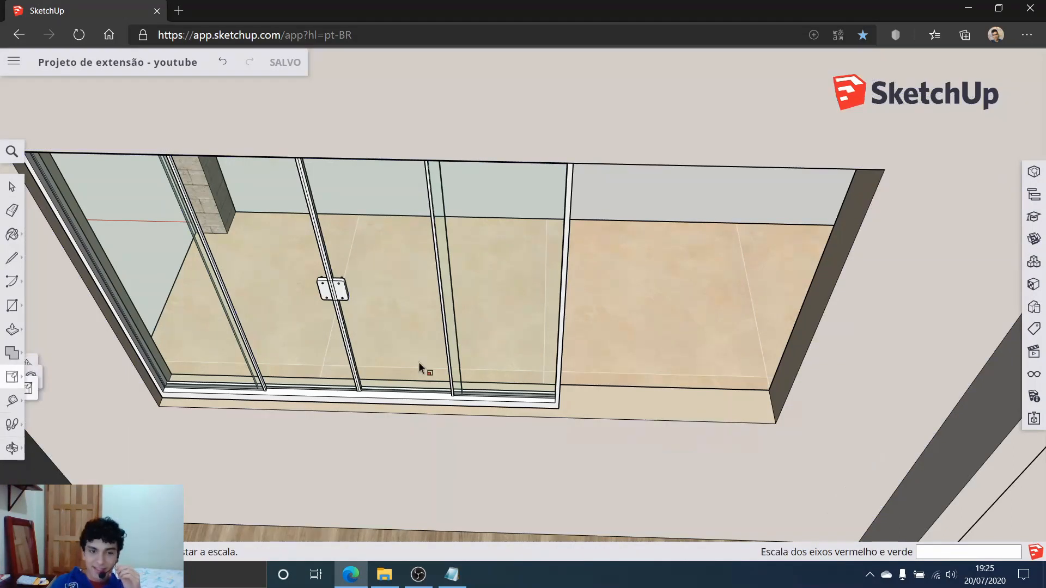
{"action": "scroll", "coordinate": [624, 335], "scroll_direction": "down", "scroll_amount": 3}
{"action": "scroll", "coordinate": [330, 267], "scroll_direction": "down", "scroll_amount": 3}
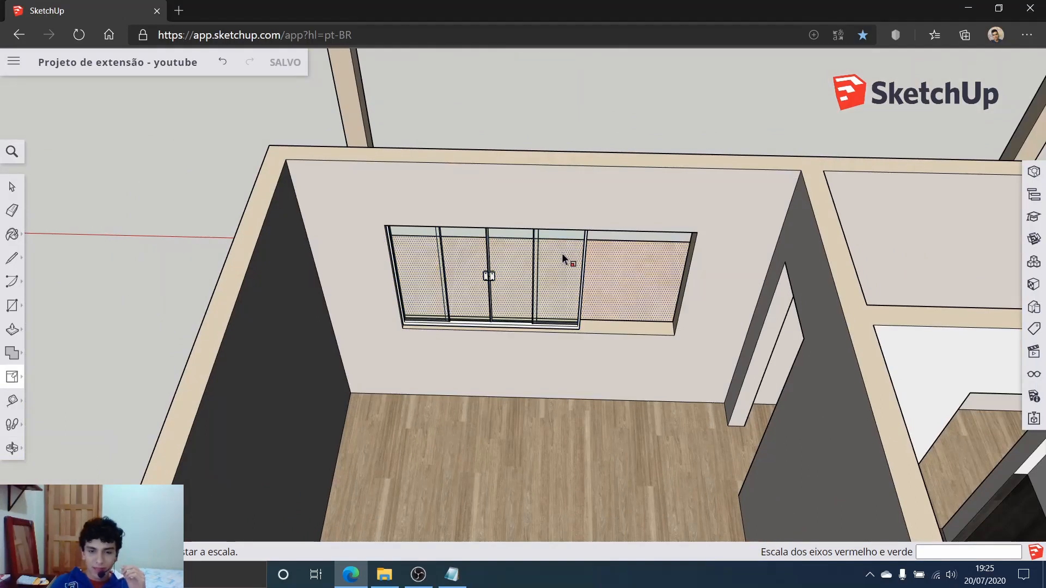
{"action": "scroll", "coordinate": [525, 280], "scroll_direction": "up", "scroll_amount": 4}
{"action": "middle_click_drag", "start_coordinate": [505, 279], "coordinate": [435, 172]}
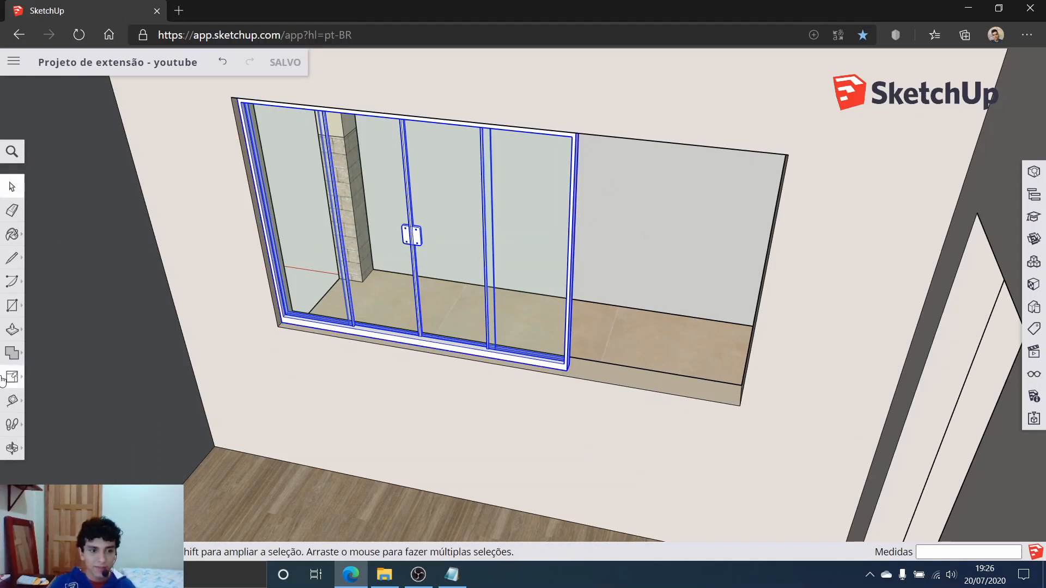
Copy the window by its lower inner corner about 2.63 m along the green axis, out in front of the house.
{"action": "left_click", "coordinate": [45, 348]}
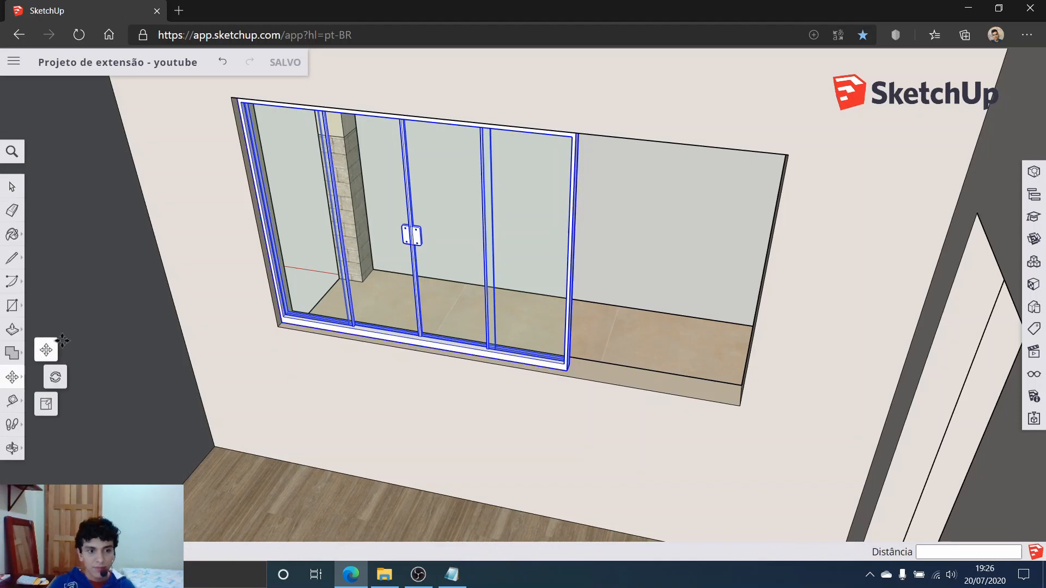
{"action": "left_click", "coordinate": [563, 367]}
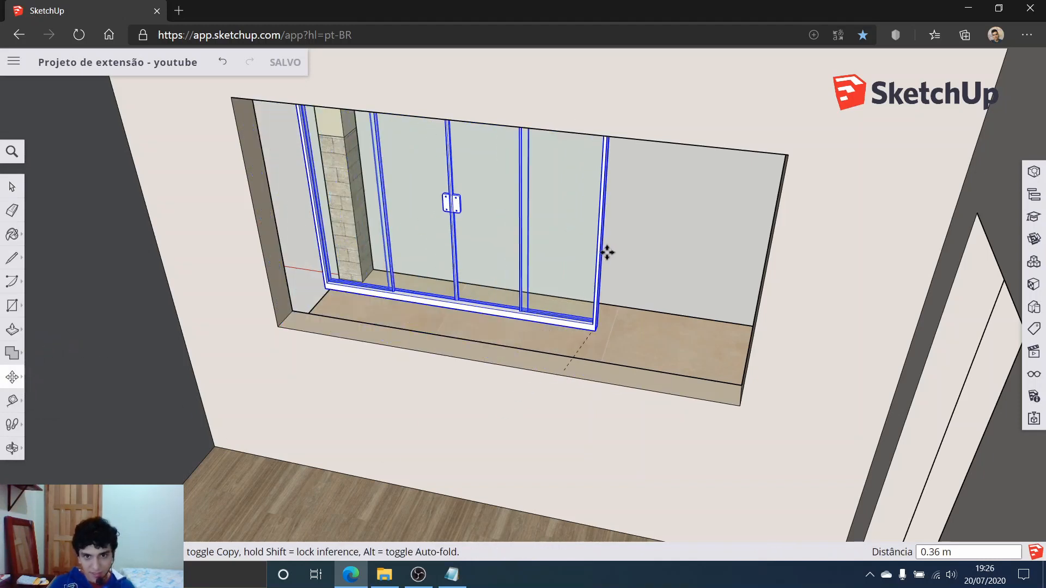
{"action": "key", "text": "Escape"}
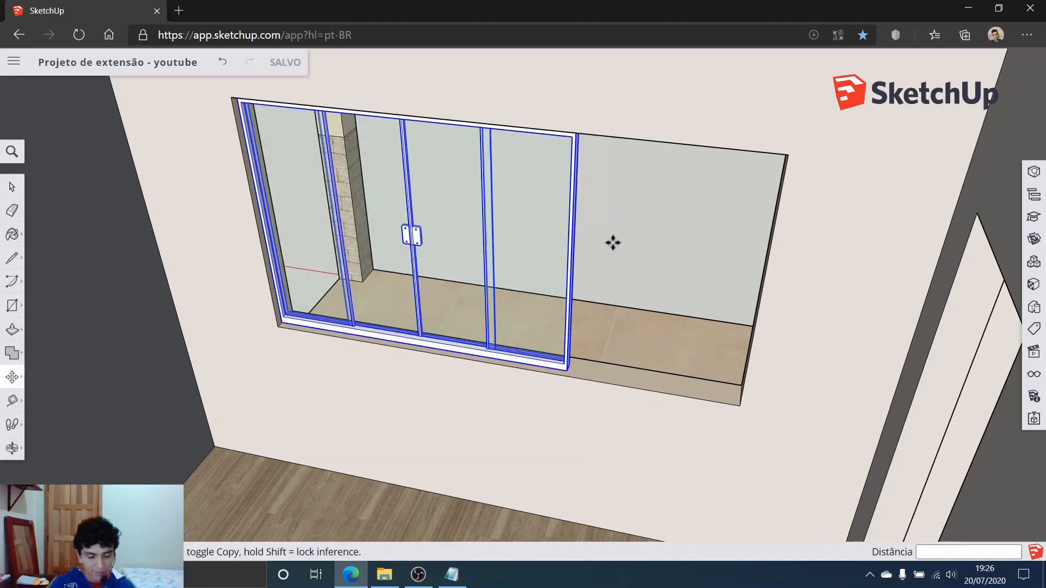
{"action": "left_click", "coordinate": [567, 369]}
{"action": "key", "text": "Escape"}
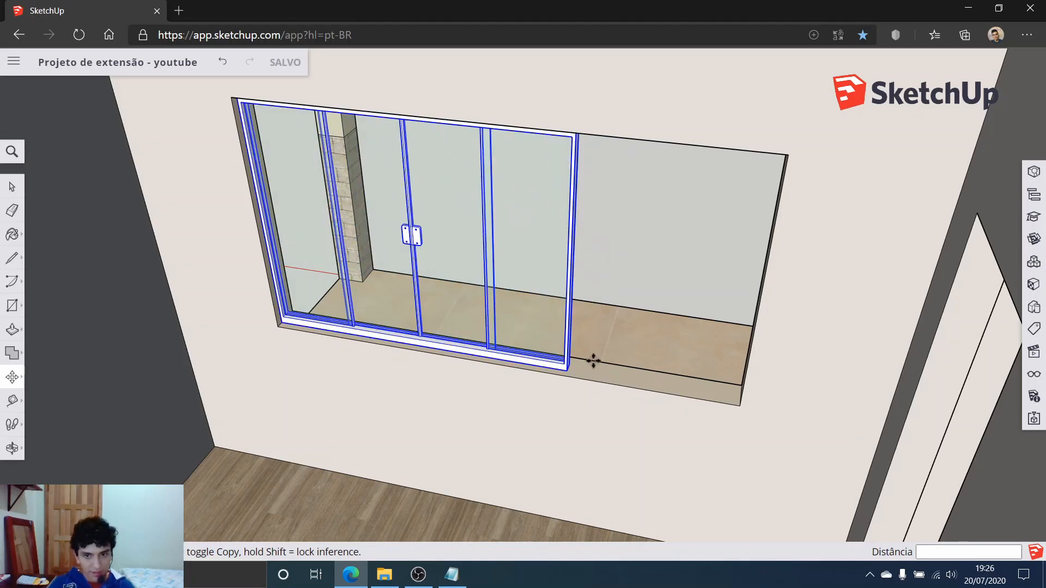
{"action": "left_click", "coordinate": [567, 369]}
{"action": "key", "text": "ctrl"}
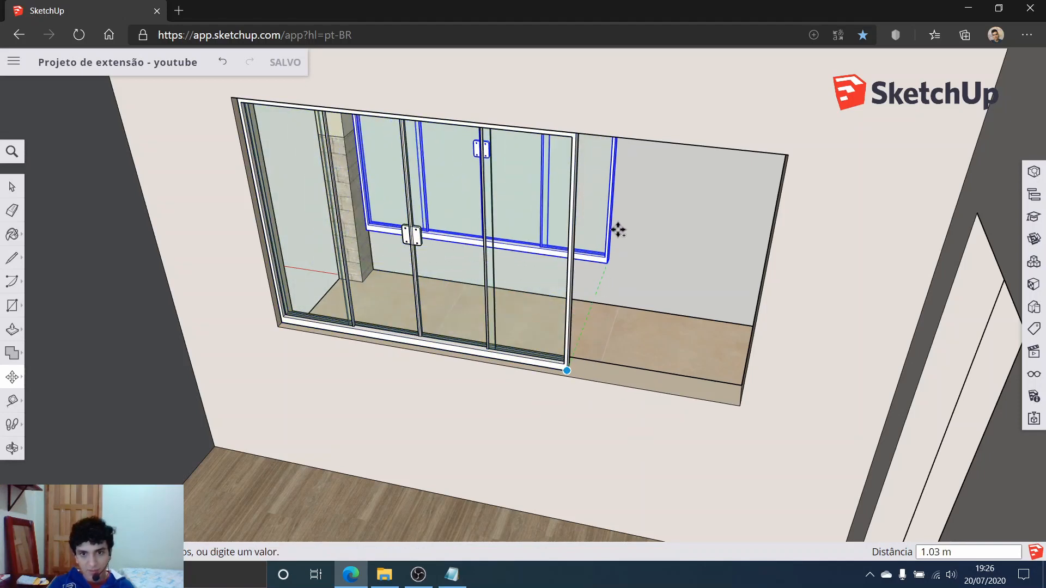
{"action": "left_click", "coordinate": [647, 156]}
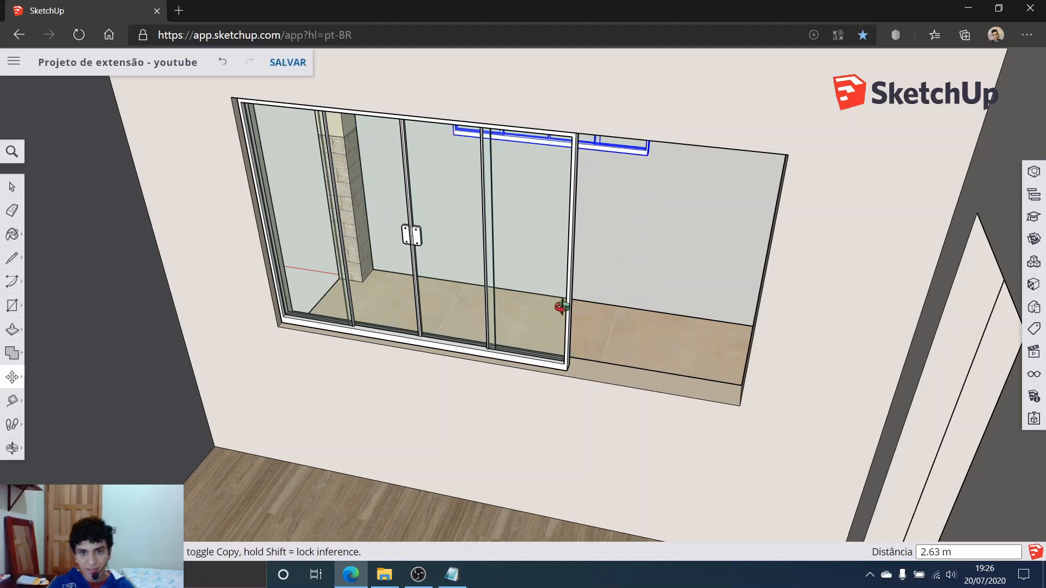
Try scaling the copied window by an upper corner grip past its opposite side, to about -1.00 by 1.16 on the green and blue axes.
{"action": "middle_click_drag", "start_coordinate": [562, 303], "coordinate": [646, 206]}
{"action": "scroll", "coordinate": [648, 207], "scroll_direction": "down", "scroll_amount": 4}
{"action": "scroll", "coordinate": [746, 170], "scroll_direction": "up", "scroll_amount": 5}
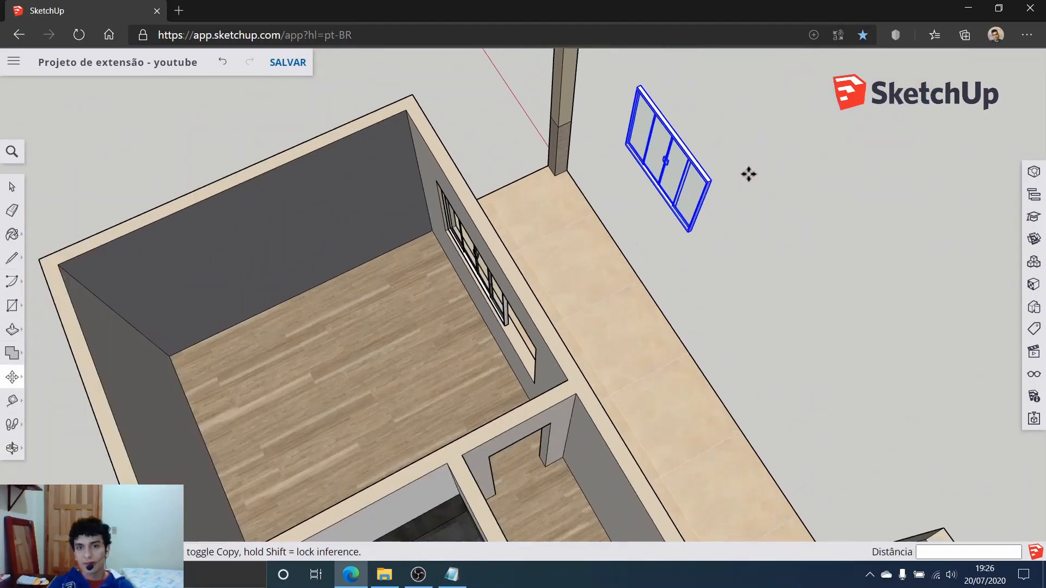
{"action": "middle_click_drag", "start_coordinate": [770, 172], "coordinate": [253, 162]}
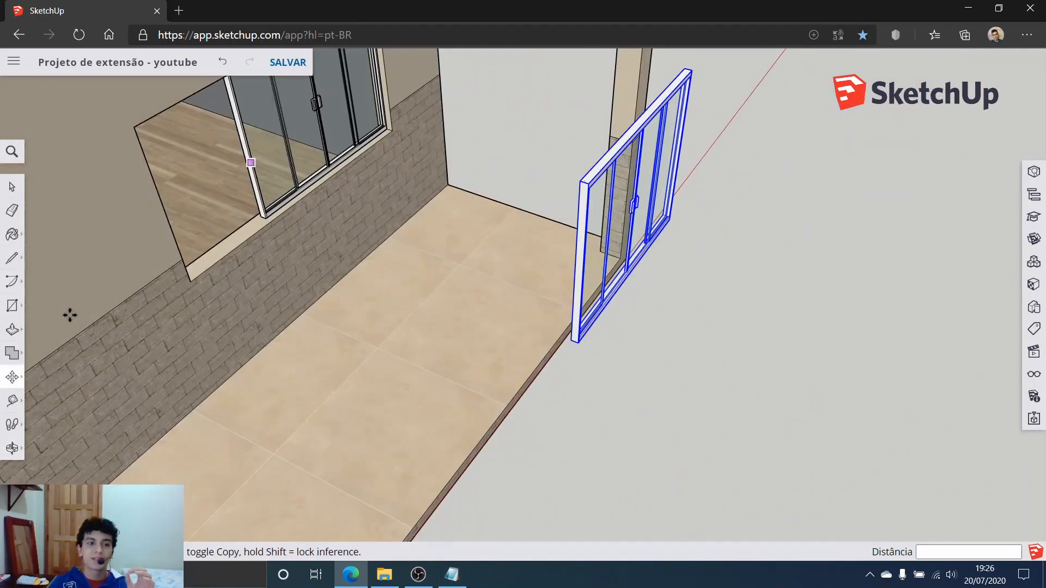
{"action": "mouse_move", "coordinate": [19, 377]}
{"action": "left_click", "coordinate": [45, 401]}
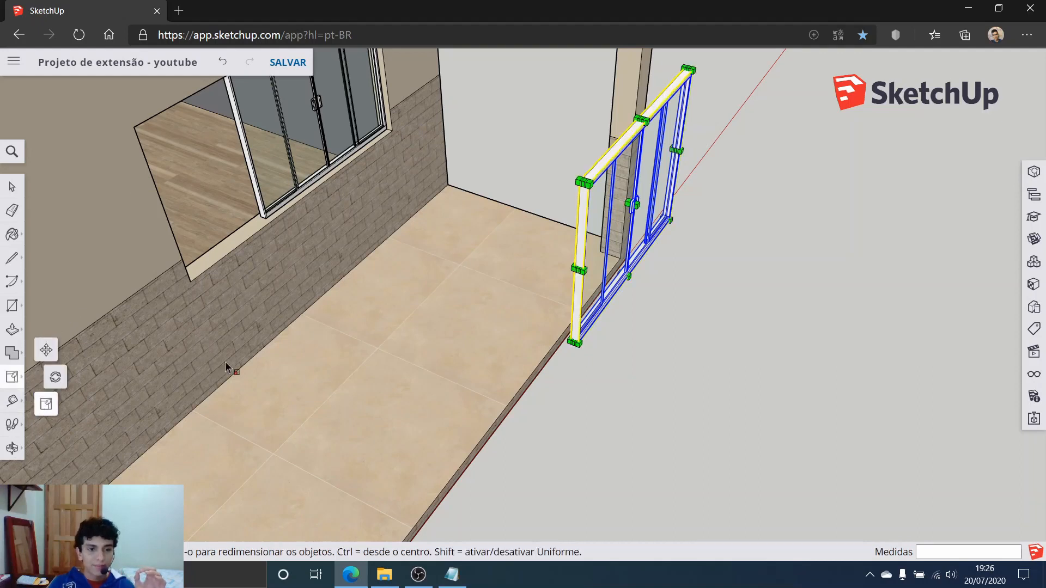
{"action": "middle_click_drag", "start_coordinate": [598, 252], "coordinate": [456, 325]}
{"action": "scroll", "coordinate": [457, 325], "scroll_direction": "up", "scroll_amount": 3}
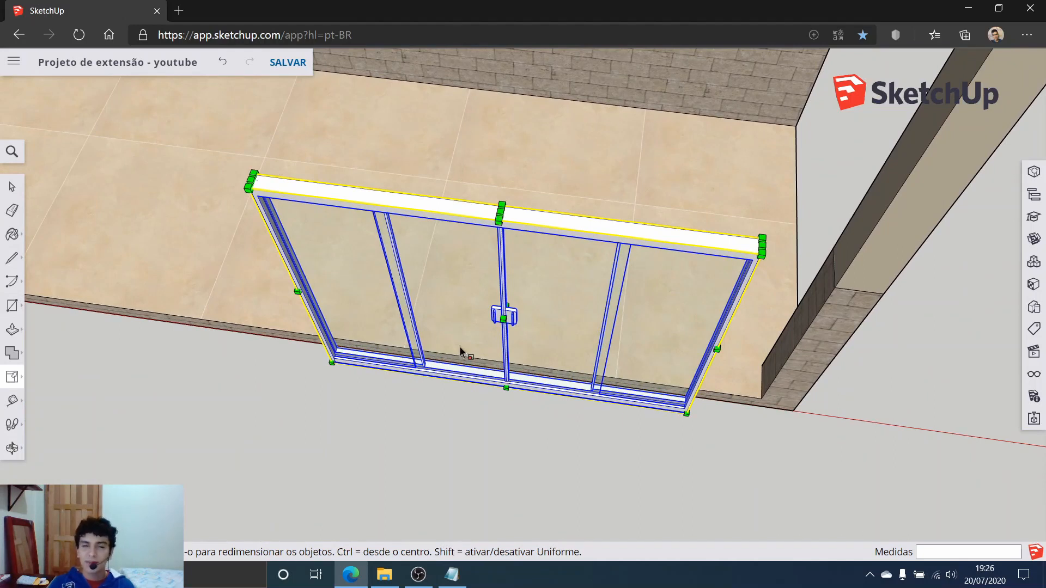
{"action": "middle_click_drag", "start_coordinate": [423, 352], "coordinate": [480, 267]}
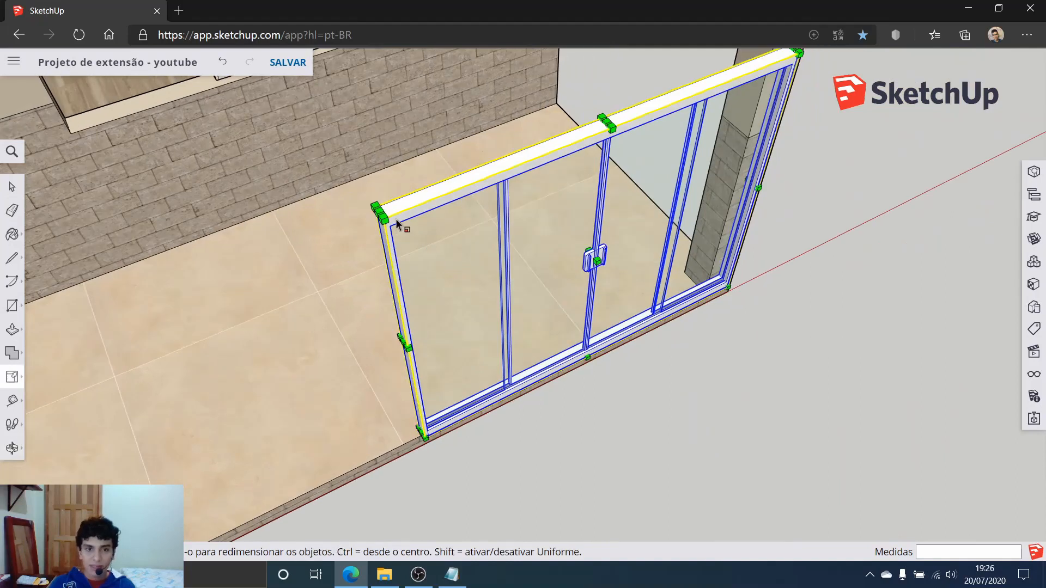
{"action": "left_click", "coordinate": [379, 215]}
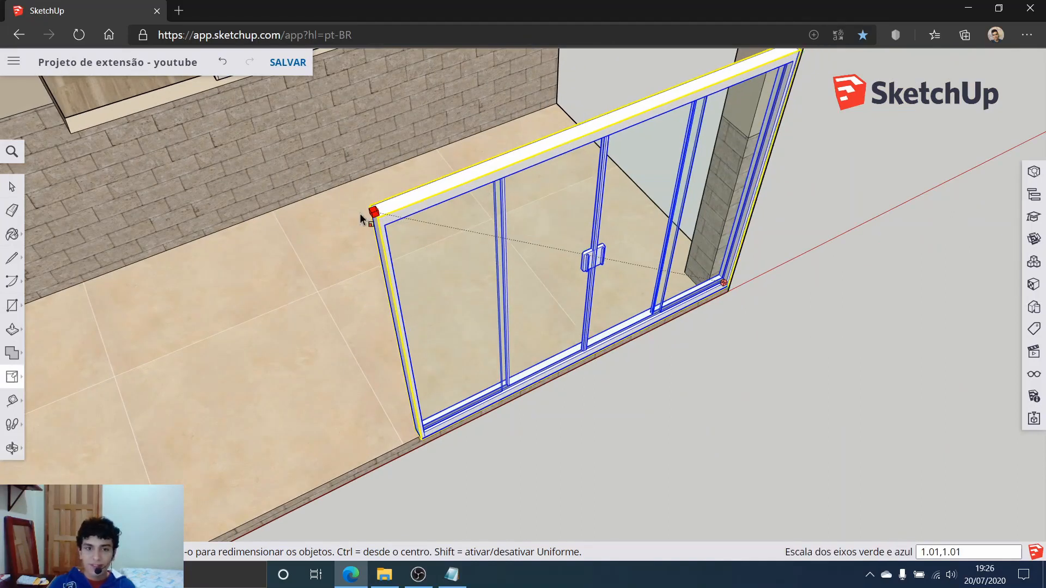
{"action": "scroll", "coordinate": [331, 199], "scroll_direction": "down", "scroll_amount": 3}
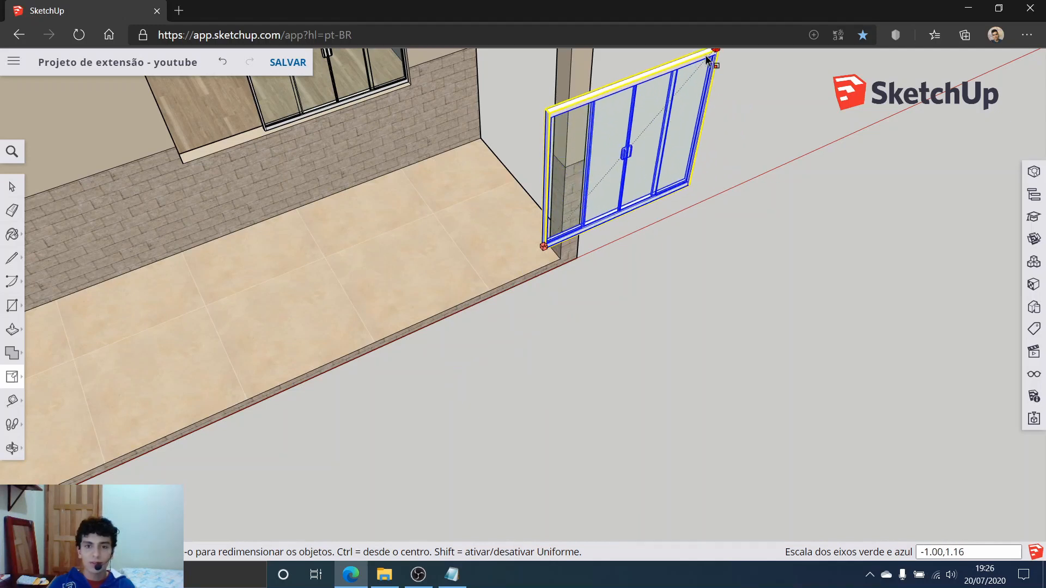
{"action": "left_click", "coordinate": [712, 50]}
{"action": "middle_click_drag", "start_coordinate": [713, 50], "coordinate": [565, 239]}
{"action": "scroll", "coordinate": [565, 238], "scroll_direction": "down", "scroll_amount": 3}
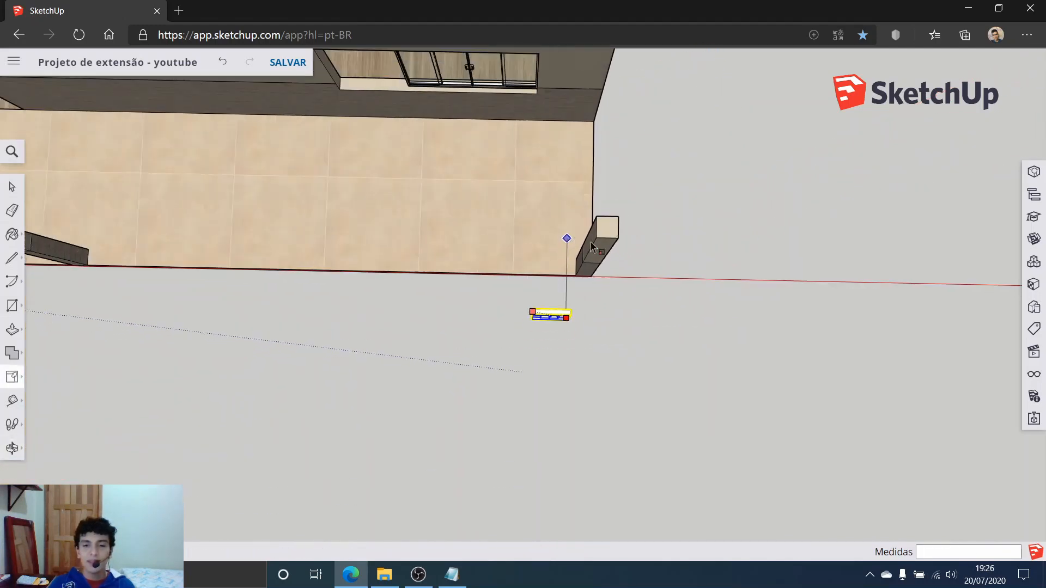
{"action": "key", "text": "Escape"}
Try enlarging the copied window by its upper corner grip to about 1.30 by 1.50 along the green and blue axes.
{"action": "scroll", "coordinate": [457, 312], "scroll_direction": "up", "scroll_amount": 4}
{"action": "middle_click_drag", "start_coordinate": [457, 312], "coordinate": [358, 205]}
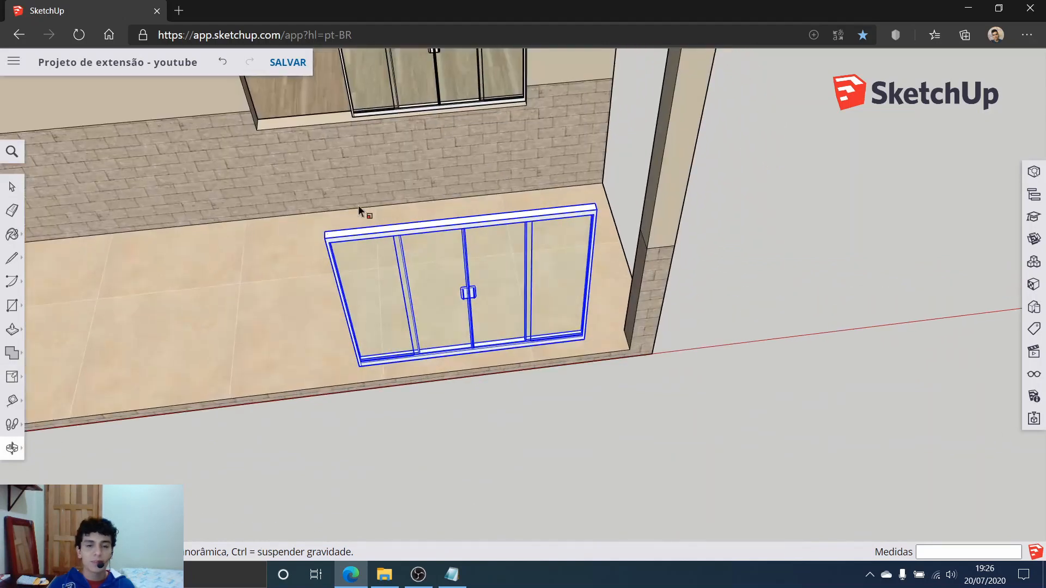
{"action": "key", "text": "s"}
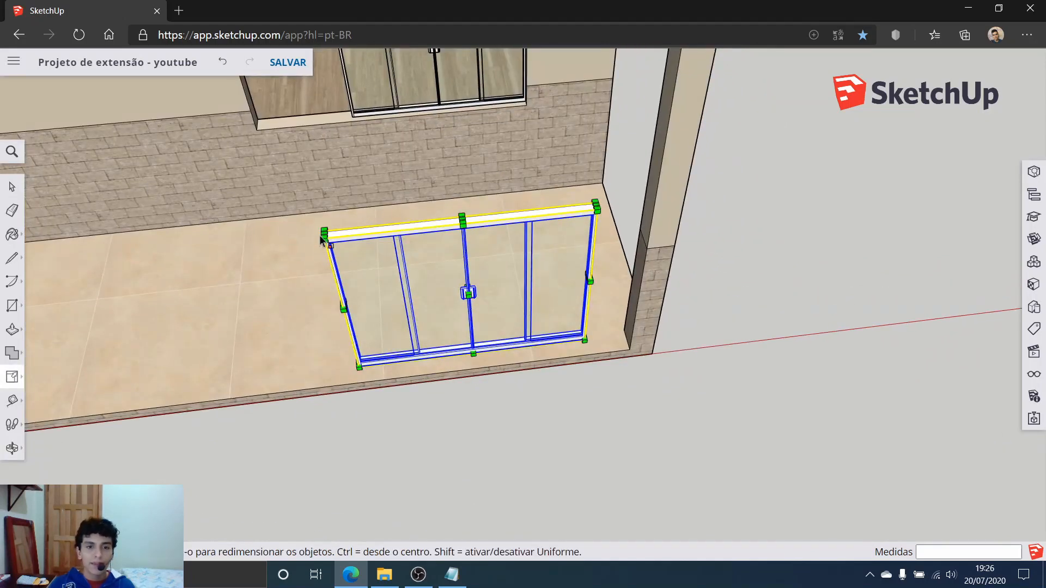
{"action": "left_click", "coordinate": [323, 236]}
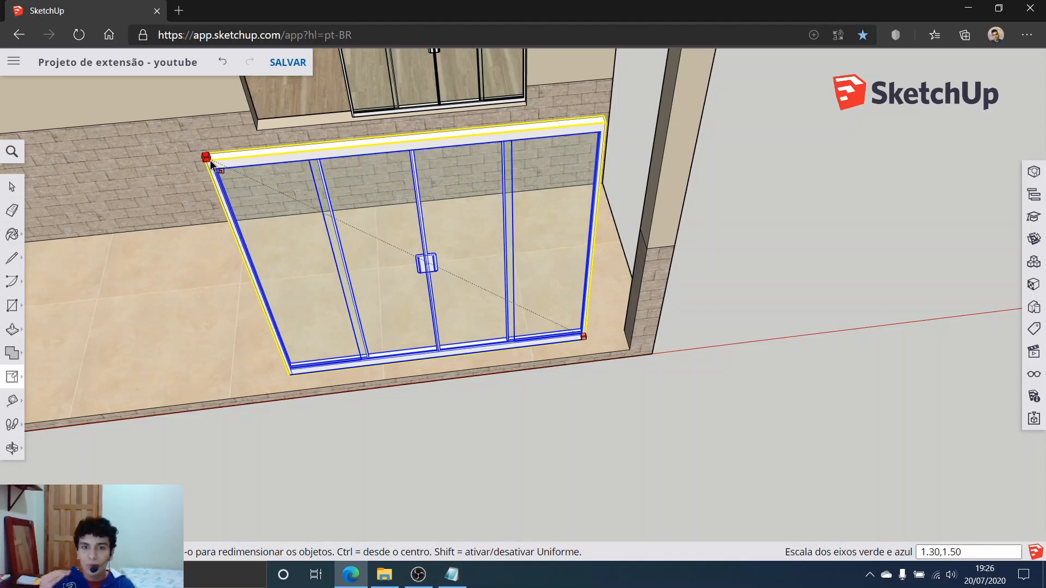
{"action": "key", "text": "Escape"}
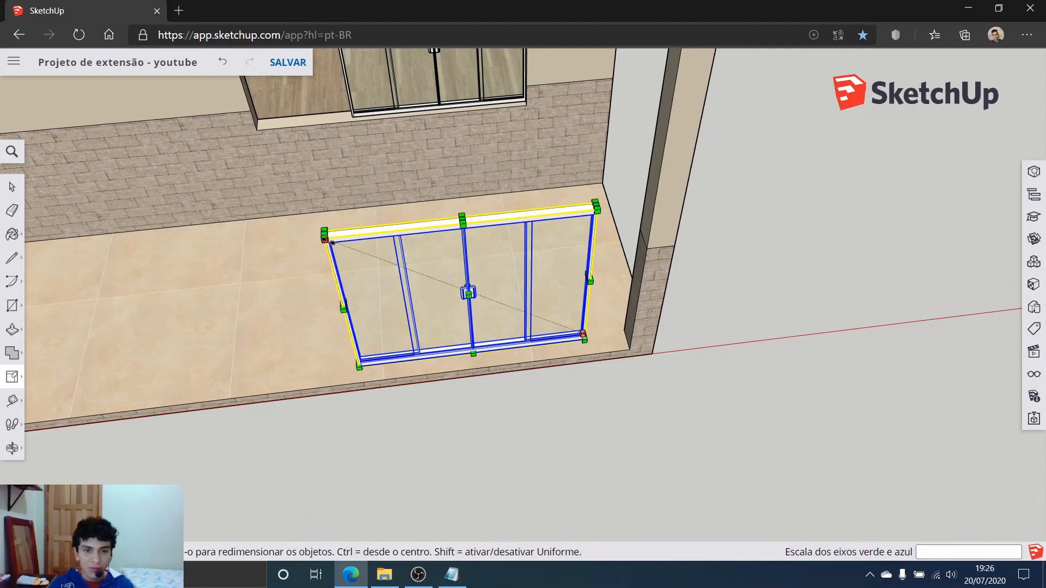
Try stretching the copied window from the same upper corner, then narrowing it to about 0.32 in width and 1.43 in height.
{"action": "left_click_drag", "start_coordinate": [331, 242], "coordinate": [54, 151]}
{"action": "key", "text": "Escape"}
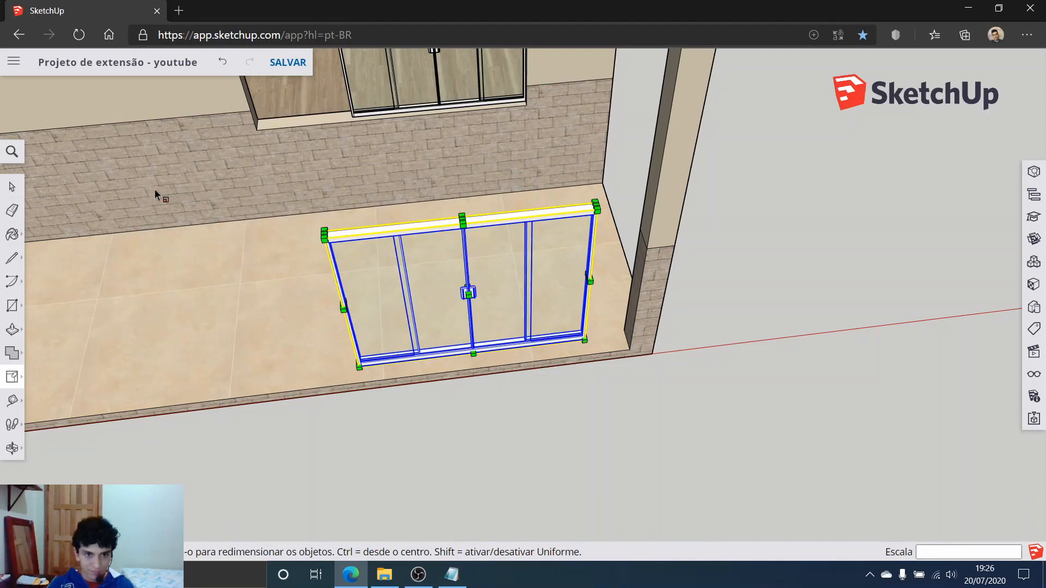
{"action": "left_click_drag", "start_coordinate": [322, 235], "coordinate": [508, 140]}
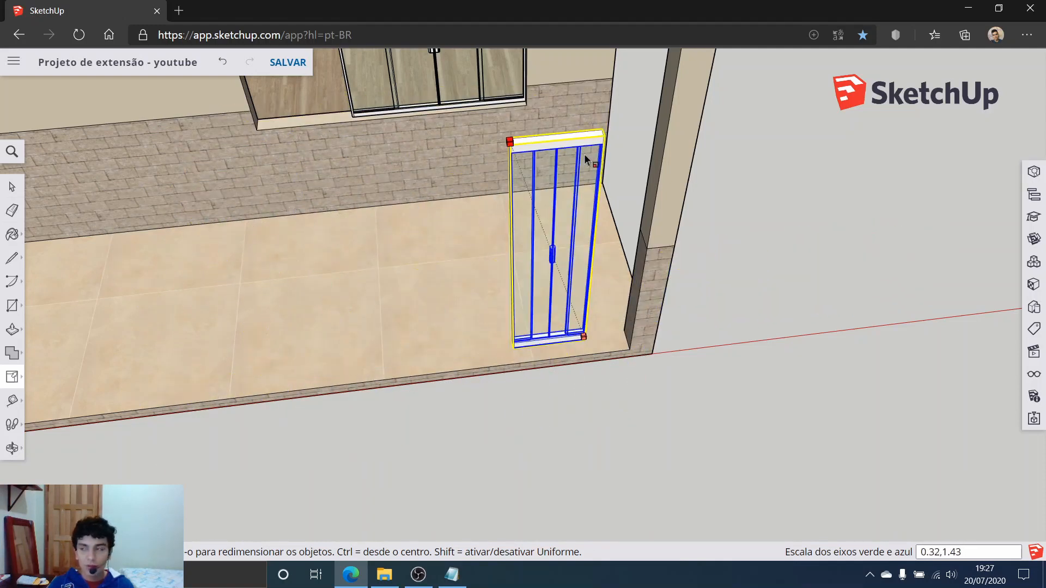
{"action": "key", "text": "Escape"}
{"action": "middle_click_drag", "start_coordinate": [474, 325], "coordinate": [448, 283]}
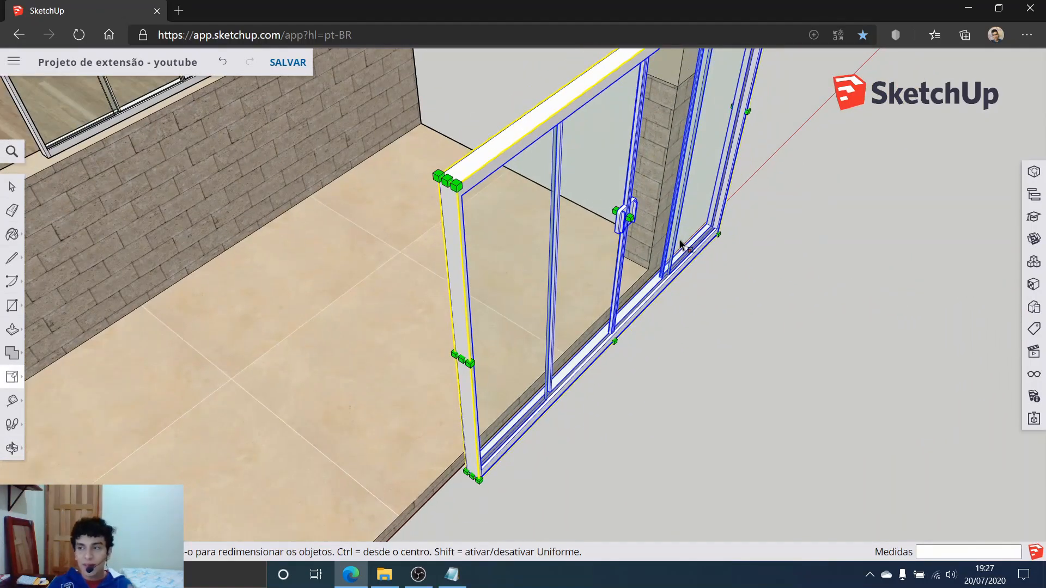
{"action": "middle_click_drag", "start_coordinate": [786, 231], "coordinate": [590, 281]}
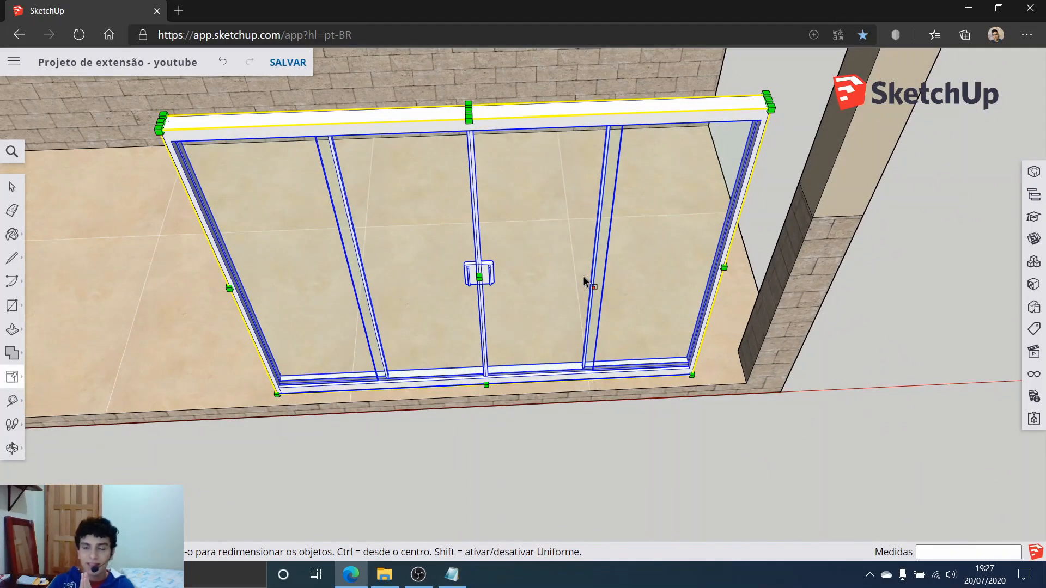
Try flipping the copied window along the red axis from its central face grip, to scales of about -0.50 and -1.00.
{"action": "middle_click_drag", "start_coordinate": [527, 262], "coordinate": [796, 171]}
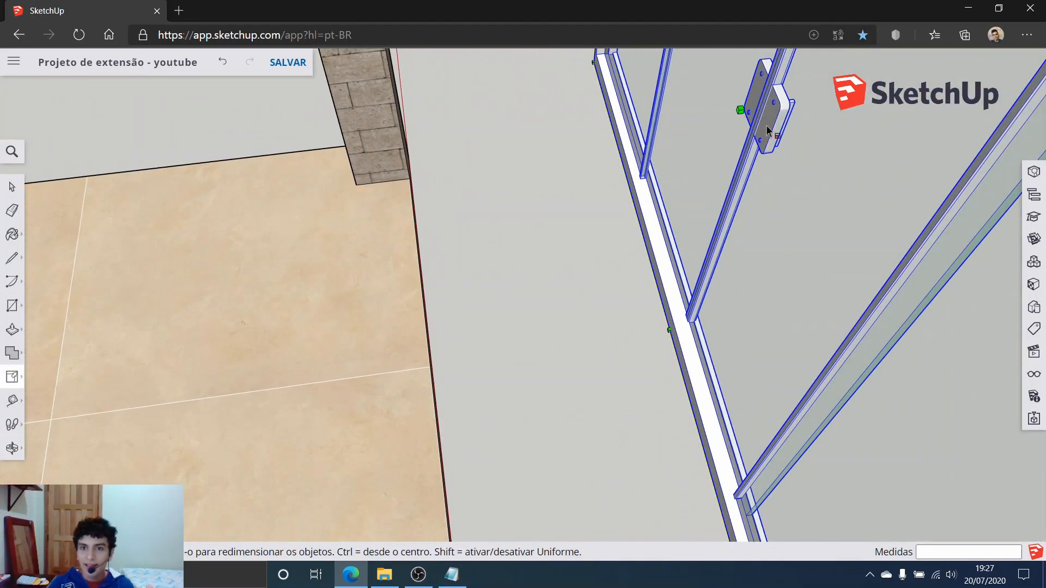
{"action": "middle_click_drag", "start_coordinate": [788, 106], "coordinate": [710, 279]}
{"action": "scroll", "coordinate": [735, 287], "scroll_direction": "up", "scroll_amount": 5}
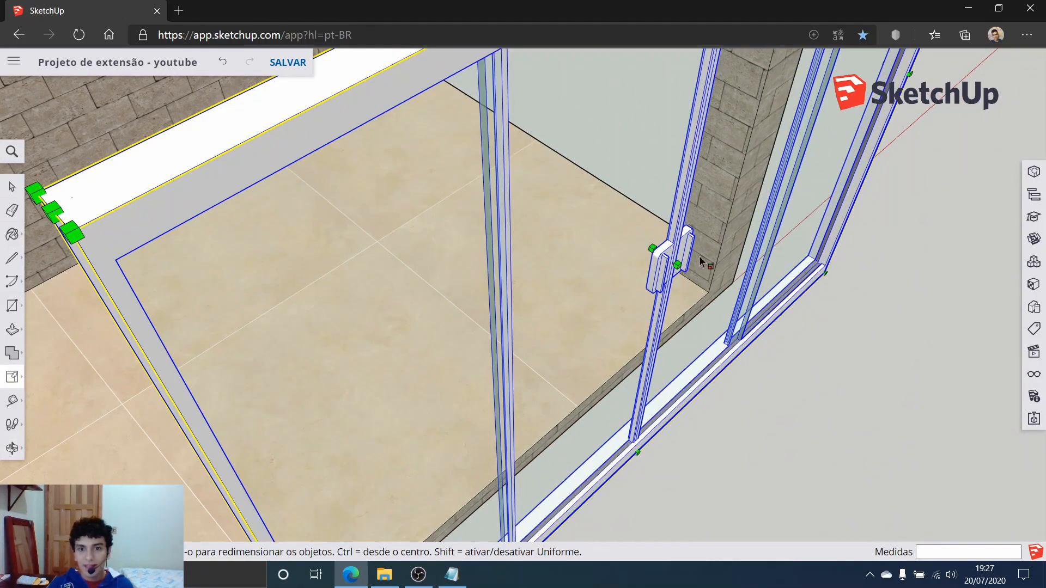
{"action": "left_click_drag", "start_coordinate": [680, 262], "coordinate": [635, 233]}
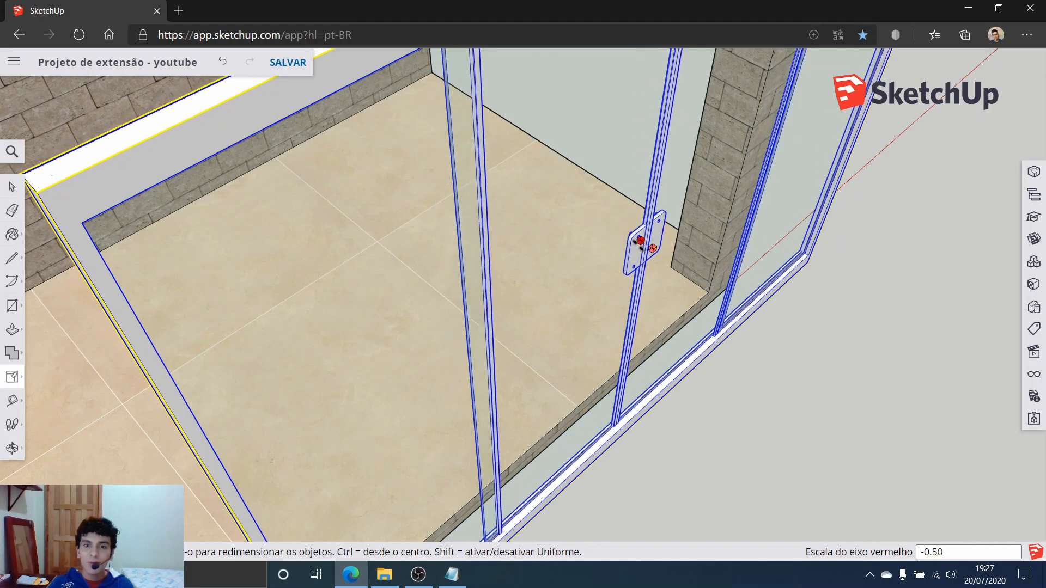
{"action": "mouse_move", "coordinate": [635, 234]}
{"action": "middle_mouse_down"}
{"action": "mouse_move", "coordinate": [714, 278]}
{"action": "mouse_move", "coordinate": [773, 285]}
{"action": "mouse_move", "coordinate": [640, 242]}
{"action": "middle_mouse_up"}
{"action": "left_click_drag", "start_coordinate": [640, 242], "coordinate": [638, 218]}
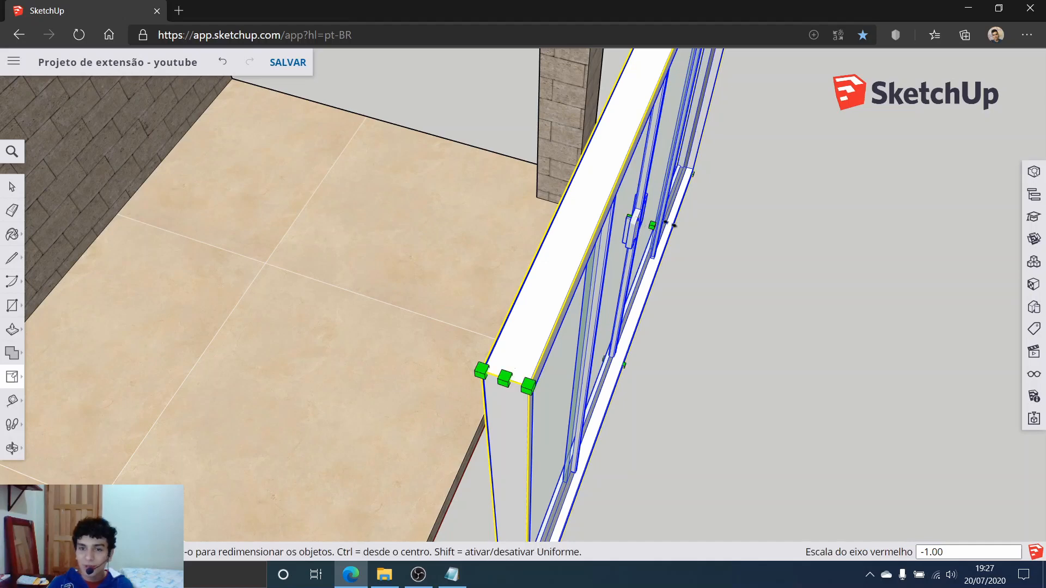
{"action": "middle_click_drag", "start_coordinate": [771, 302], "coordinate": [784, 397]}
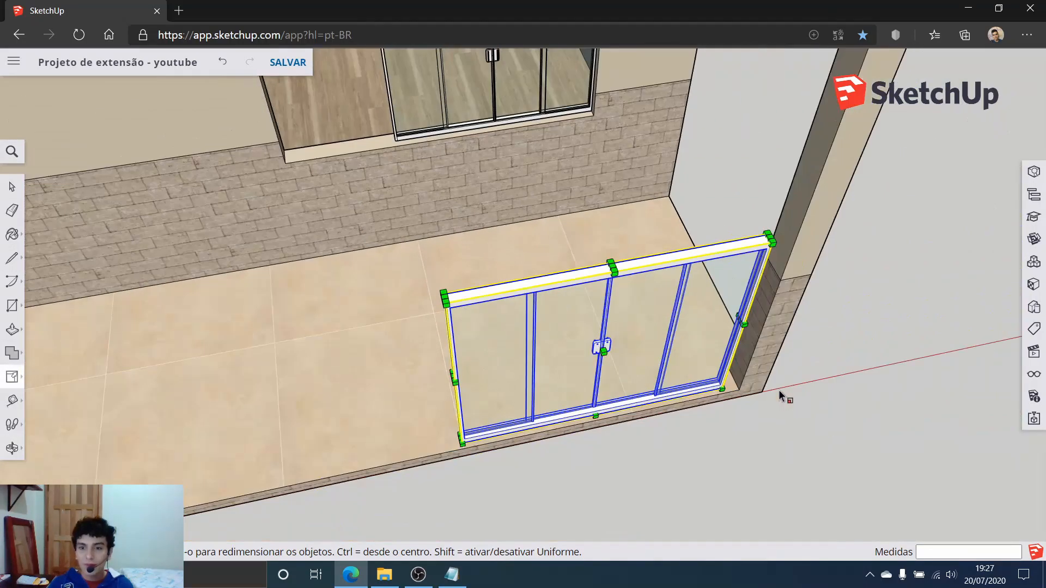
Delete the copied window standing in front of the house.
{"action": "middle_click_drag", "start_coordinate": [586, 380], "coordinate": [237, 347]}
{"action": "scroll", "coordinate": [256, 315], "scroll_direction": "up", "scroll_amount": 6}
{"action": "scroll", "coordinate": [341, 357], "scroll_direction": "down", "scroll_amount": 6}
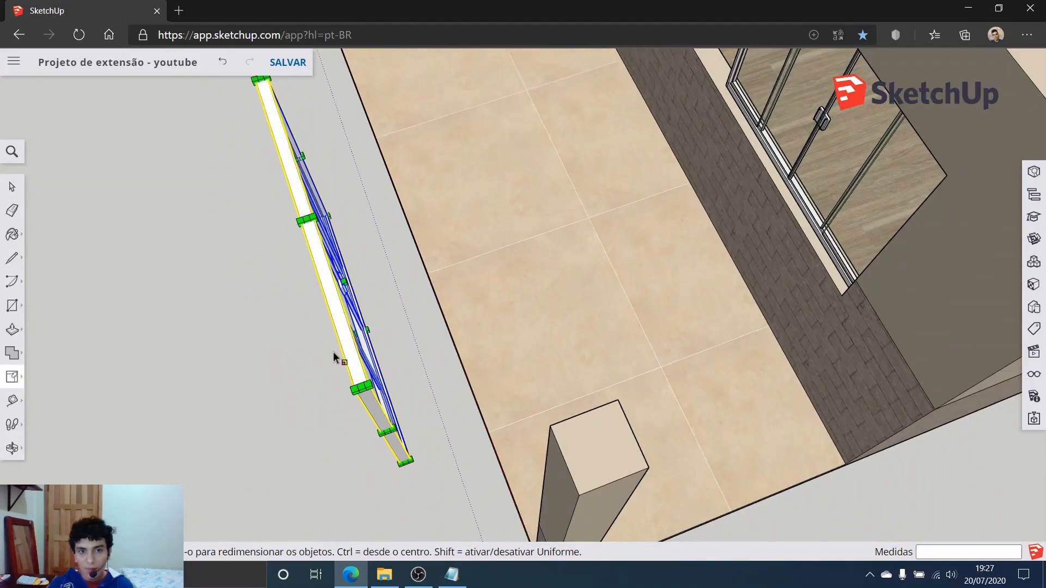
{"action": "middle_click_drag", "start_coordinate": [332, 351], "coordinate": [500, 317]}
{"action": "scroll", "coordinate": [490, 313], "scroll_direction": "up", "scroll_amount": 2}
{"action": "scroll", "coordinate": [474, 357], "scroll_direction": "up", "scroll_amount": 3}
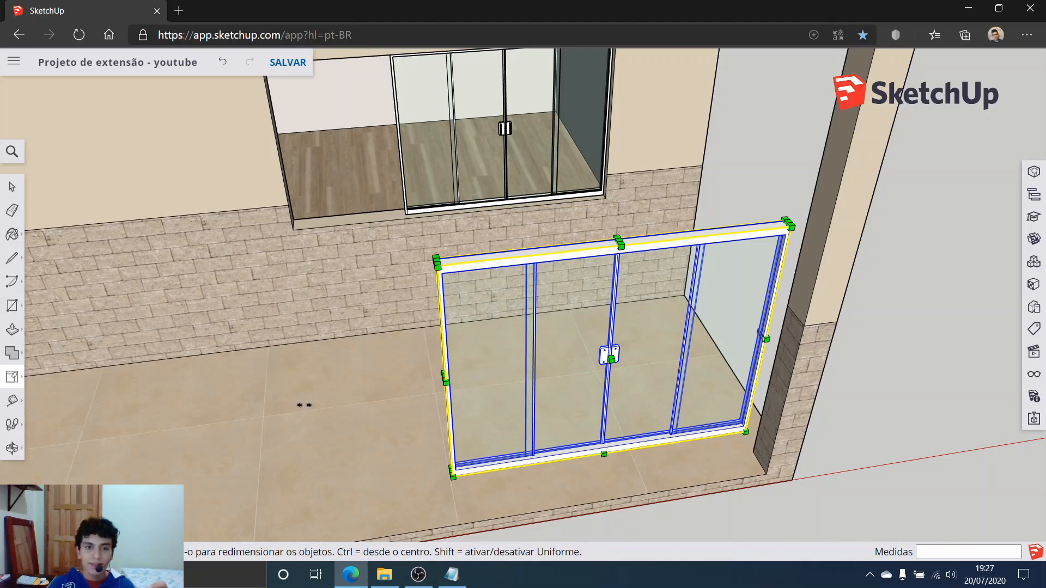
{"action": "left_click", "coordinate": [12, 187]}
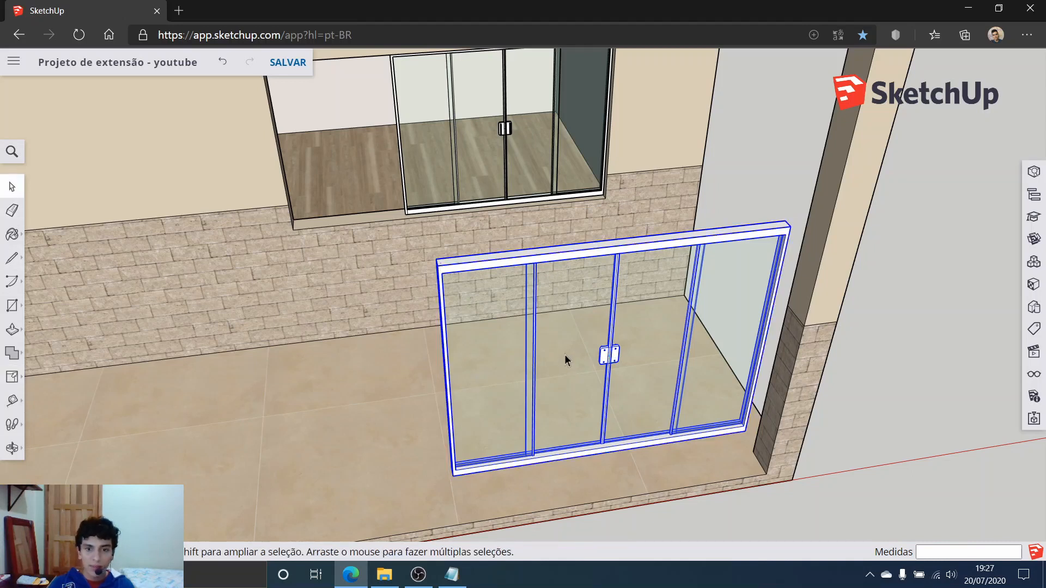
{"action": "key", "text": "Delete"}
Stretch the window in the front wall along the green axis with Scale until it reaches the opening's far side edge.
{"action": "scroll", "coordinate": [449, 178], "scroll_direction": "up", "scroll_amount": 5}
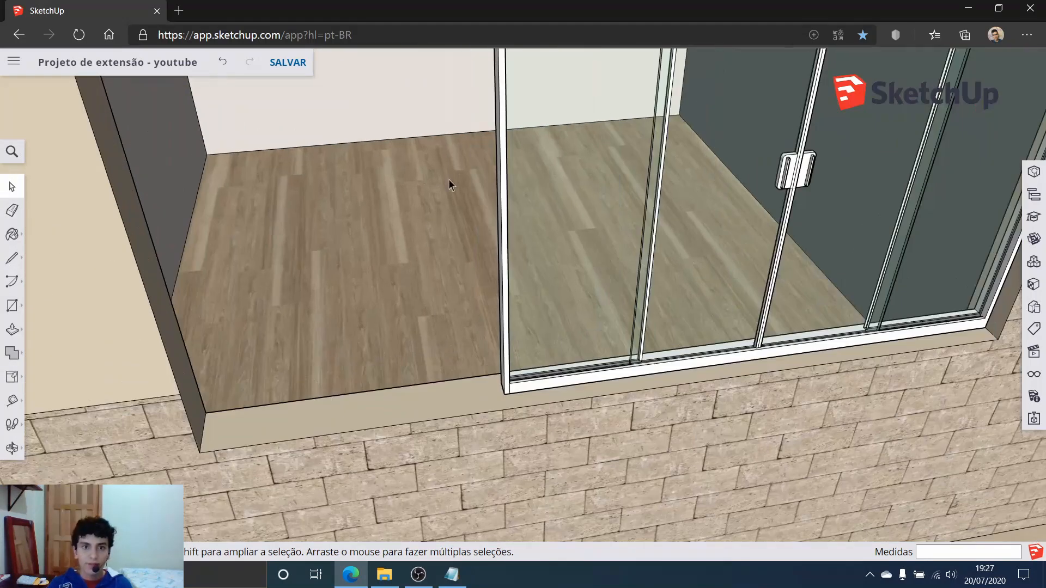
{"action": "left_click", "coordinate": [571, 202]}
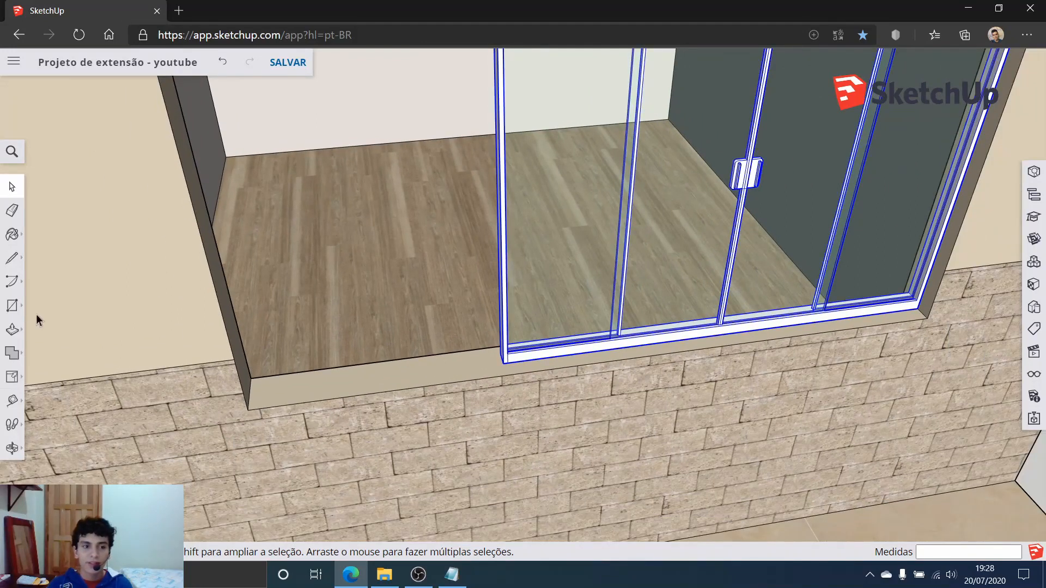
{"action": "left_click", "coordinate": [11, 378]}
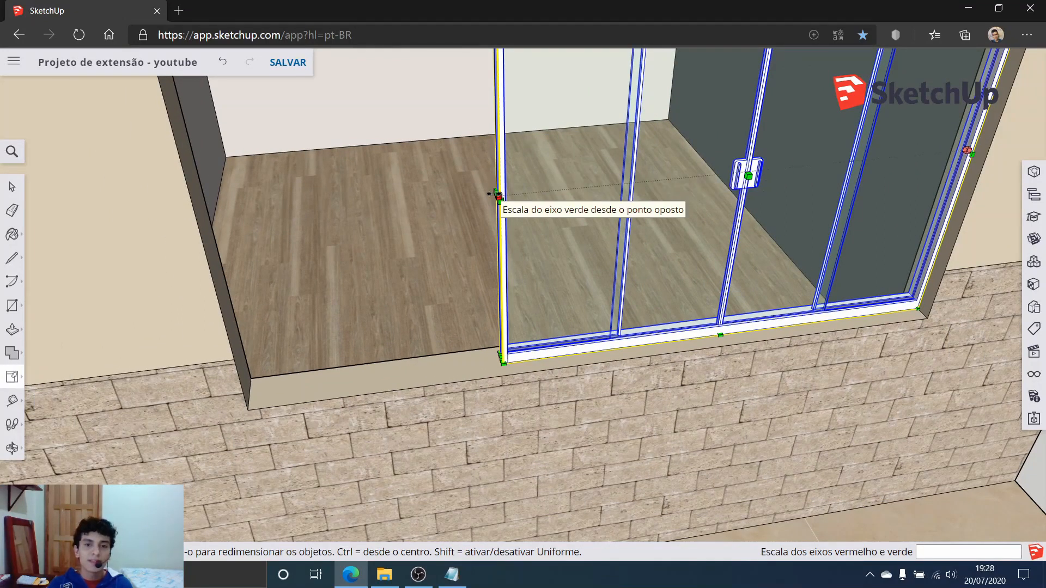
{"action": "scroll", "coordinate": [487, 201], "scroll_direction": "up", "scroll_amount": 6}
{"action": "scroll", "coordinate": [661, 178], "scroll_direction": "down", "scroll_amount": 4}
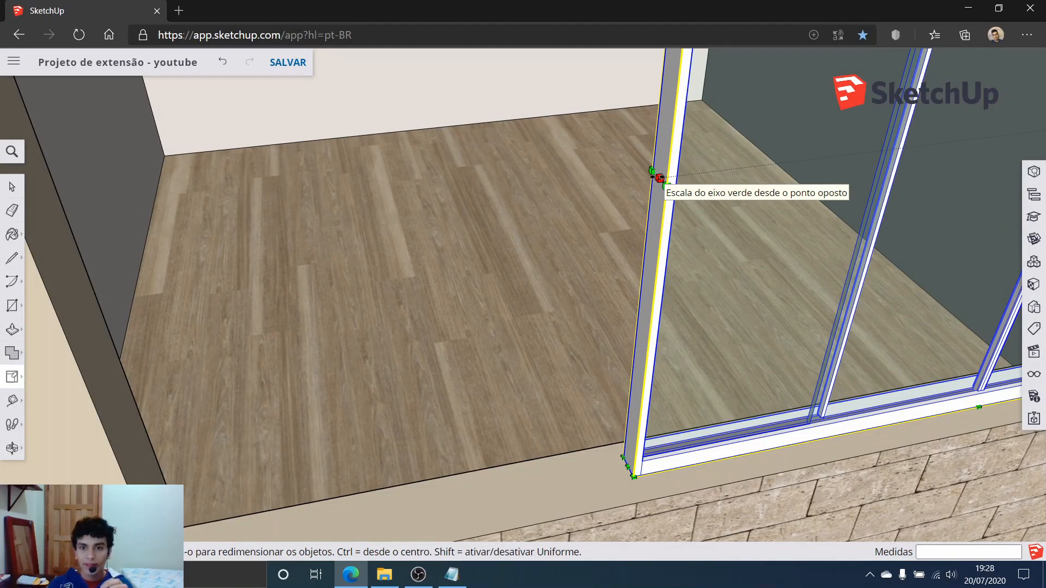
{"action": "left_click_drag", "start_coordinate": [660, 178], "coordinate": [322, 222]}
{"action": "scroll", "coordinate": [558, 193], "scroll_direction": "down", "scroll_amount": 2}
{"action": "scroll", "coordinate": [555, 192], "scroll_direction": "down", "scroll_amount": 2}
{"action": "middle_click_drag", "start_coordinate": [411, 231], "coordinate": [813, 299]}
{"action": "key", "text": "space"}
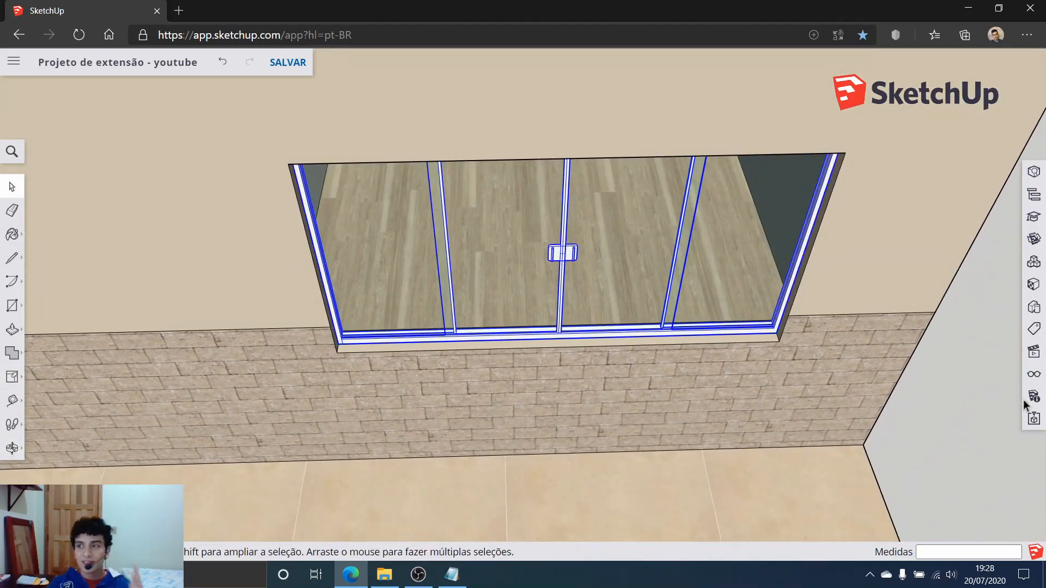
Examine the fitted front window from outside, checking its frame against the opening, its glass panels and the central handle.
{"action": "scroll", "coordinate": [903, 436], "scroll_direction": "down", "scroll_amount": 6}
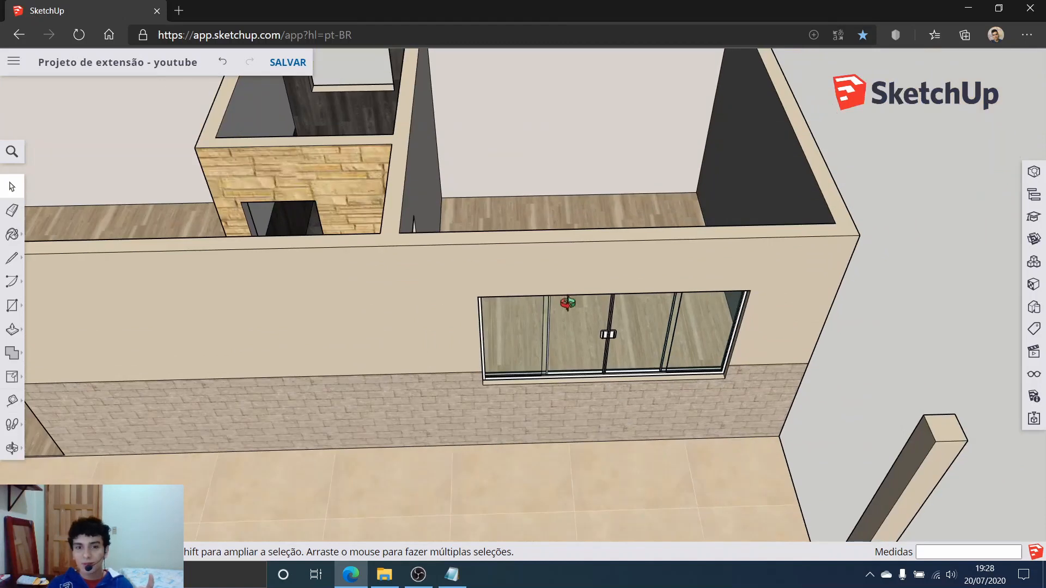
{"action": "middle_click_drag", "start_coordinate": [626, 305], "coordinate": [538, 136]}
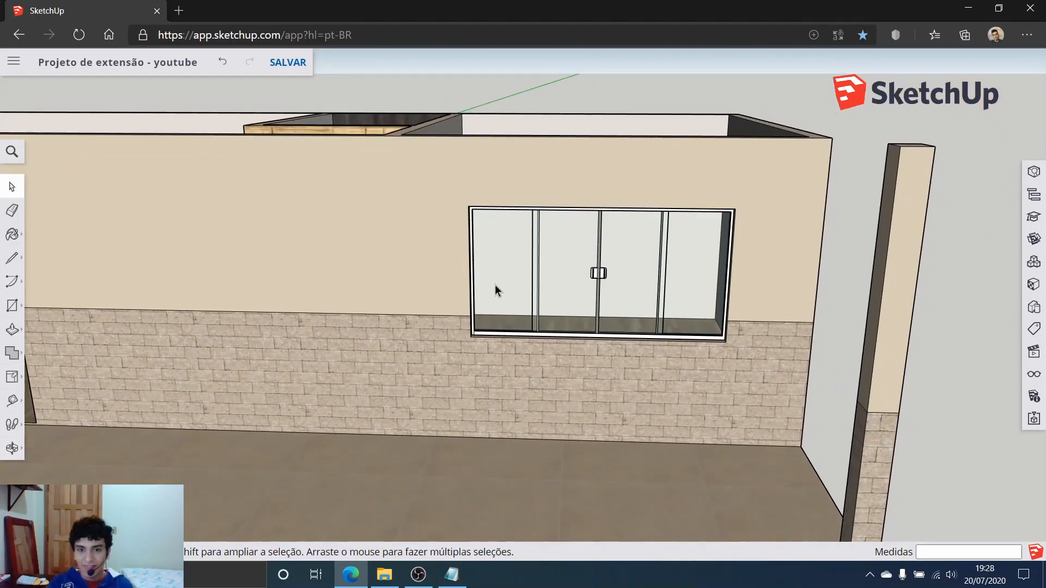
{"action": "scroll", "coordinate": [623, 274], "scroll_direction": "up", "scroll_amount": 6}
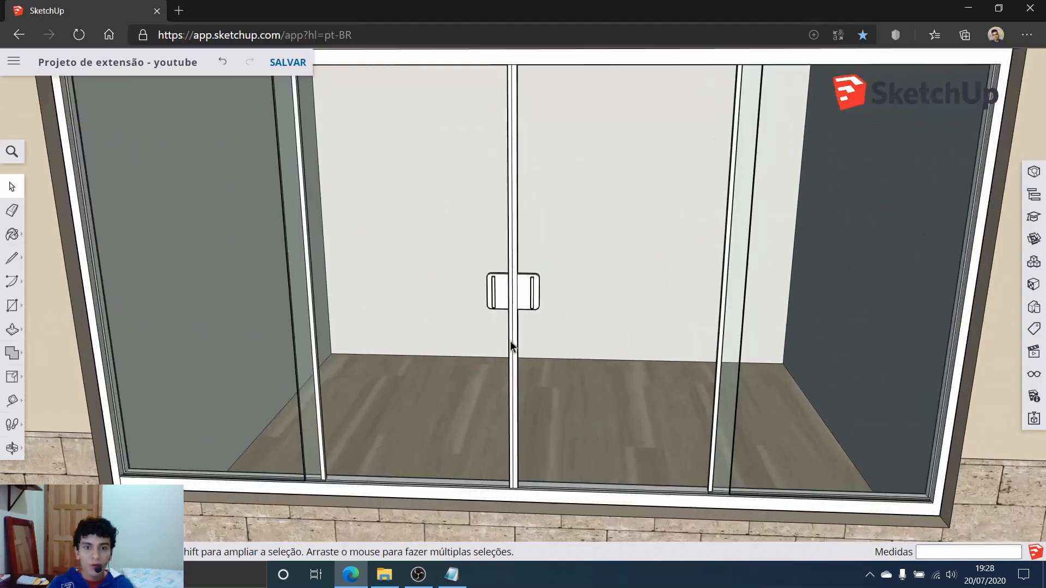
{"action": "middle_click_drag", "start_coordinate": [511, 346], "coordinate": [523, 343]}
{"action": "scroll", "coordinate": [537, 241], "scroll_direction": "up", "scroll_amount": 3}
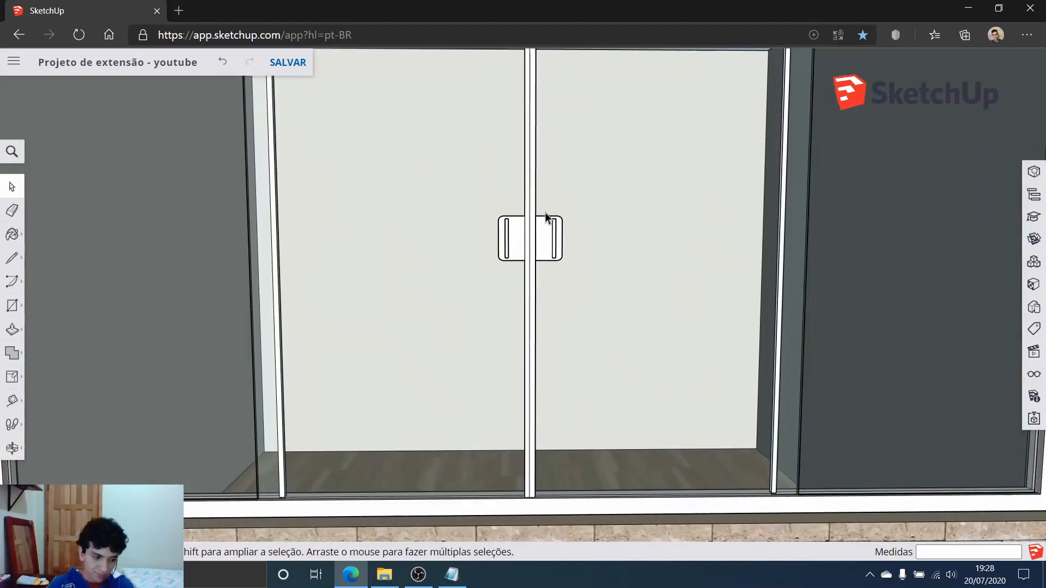
{"action": "scroll", "coordinate": [619, 269], "scroll_direction": "up", "scroll_amount": 2}
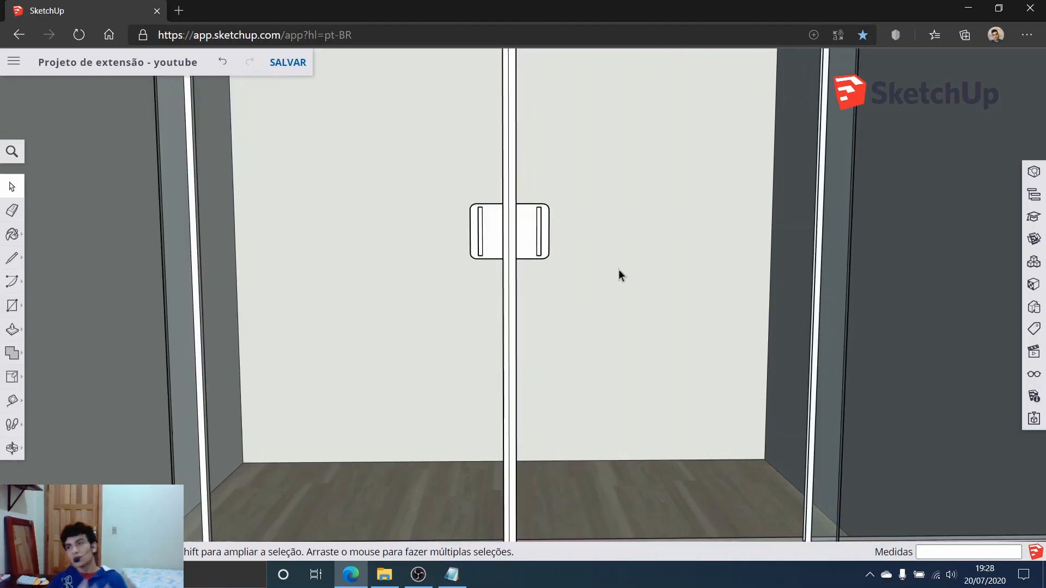
{"action": "scroll", "coordinate": [613, 276], "scroll_direction": "down", "scroll_amount": 2}
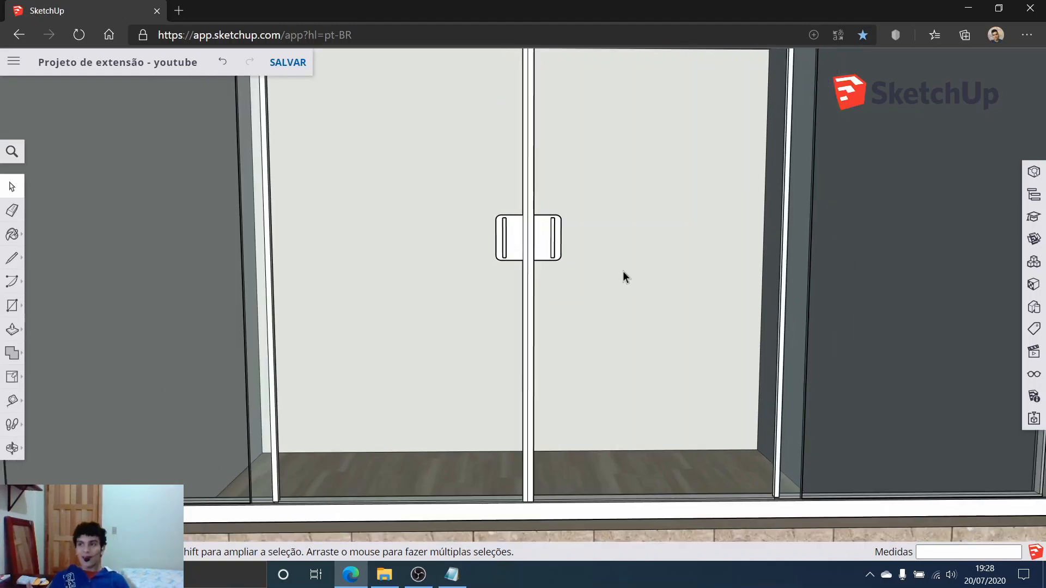
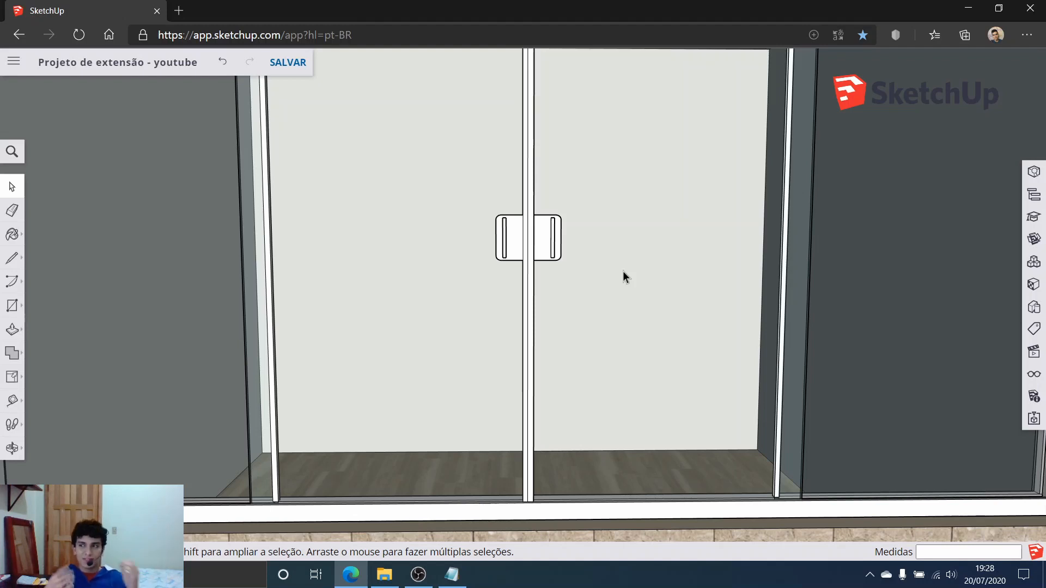
{"action": "scroll", "coordinate": [603, 221], "scroll_direction": "down", "scroll_amount": 3}
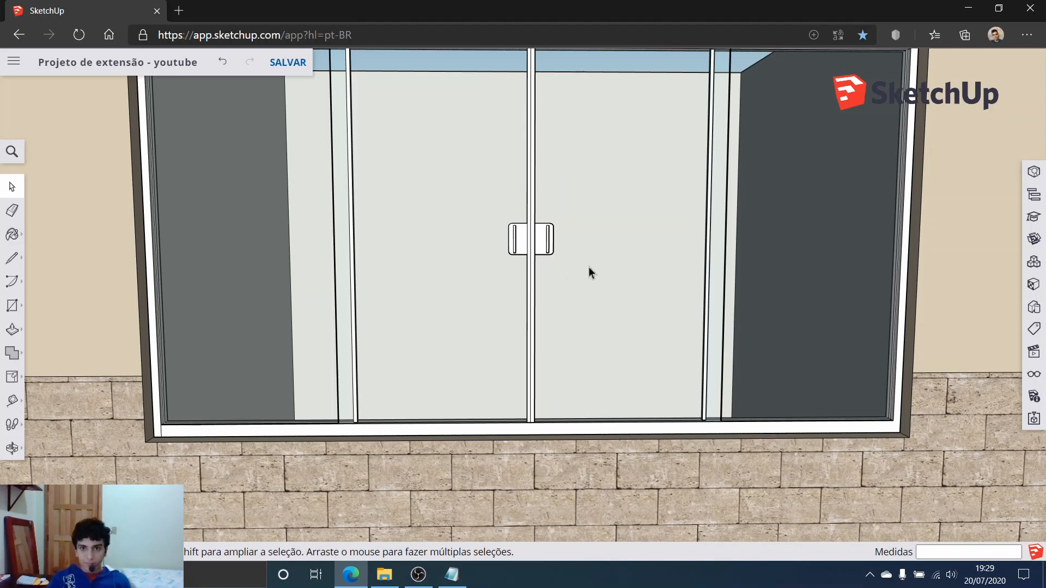
{"action": "scroll", "coordinate": [569, 339], "scroll_direction": "down", "scroll_amount": 2}
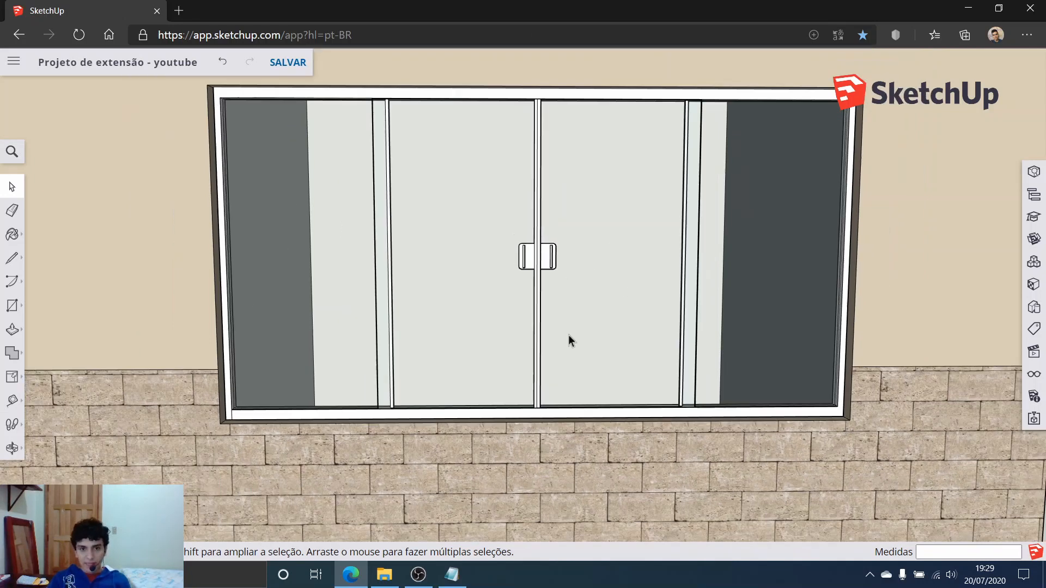
{"action": "scroll", "coordinate": [569, 339], "scroll_direction": "down", "scroll_amount": 3}
Delete the glass window from the front wall opening.
{"action": "middle_click_drag", "start_coordinate": [555, 369], "coordinate": [247, 295]}
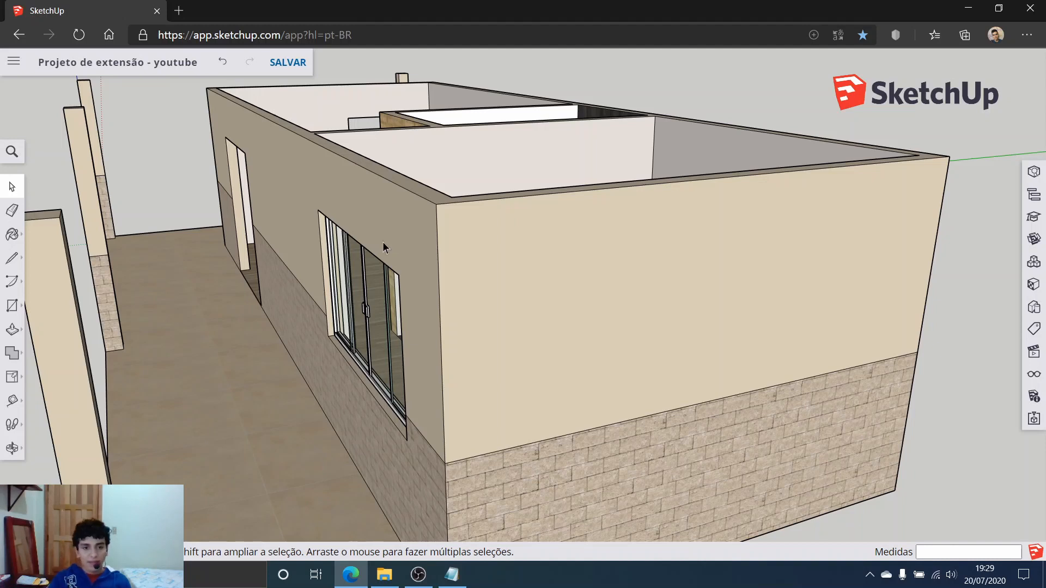
{"action": "left_click", "coordinate": [370, 300]}
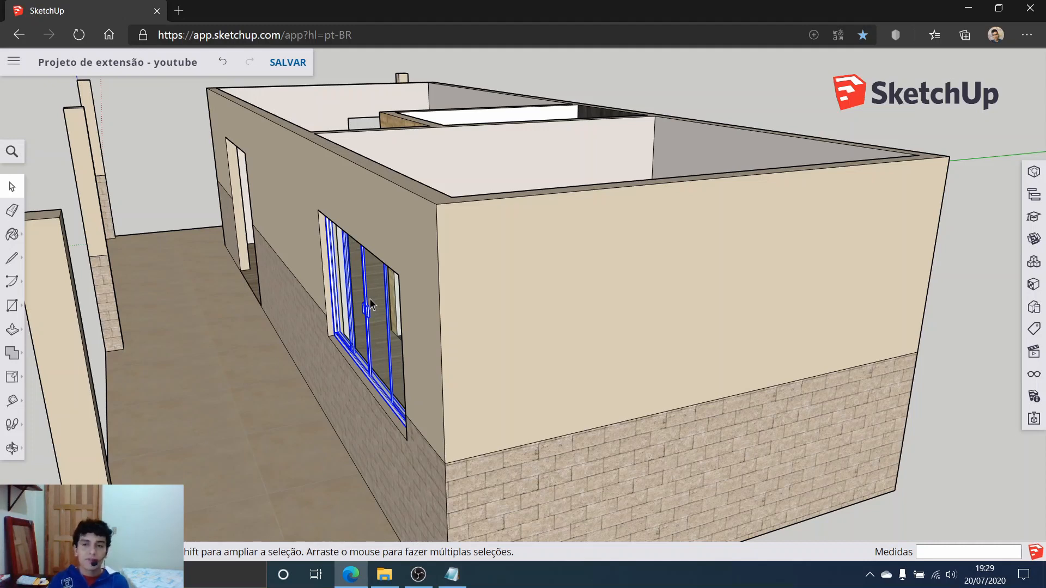
{"action": "key", "text": "Delete"}
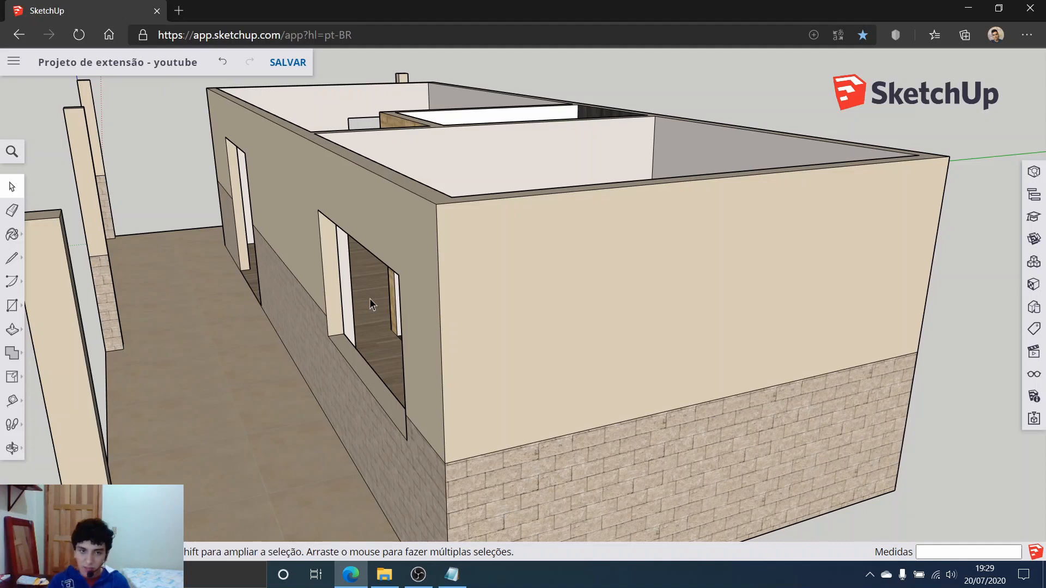
Examine the house from several sides, checking its empty window and door openings, rooms and the free space beside it.
{"action": "scroll", "coordinate": [369, 299], "scroll_direction": "down", "scroll_amount": 2}
{"action": "scroll", "coordinate": [425, 338], "scroll_direction": "down", "scroll_amount": 4}
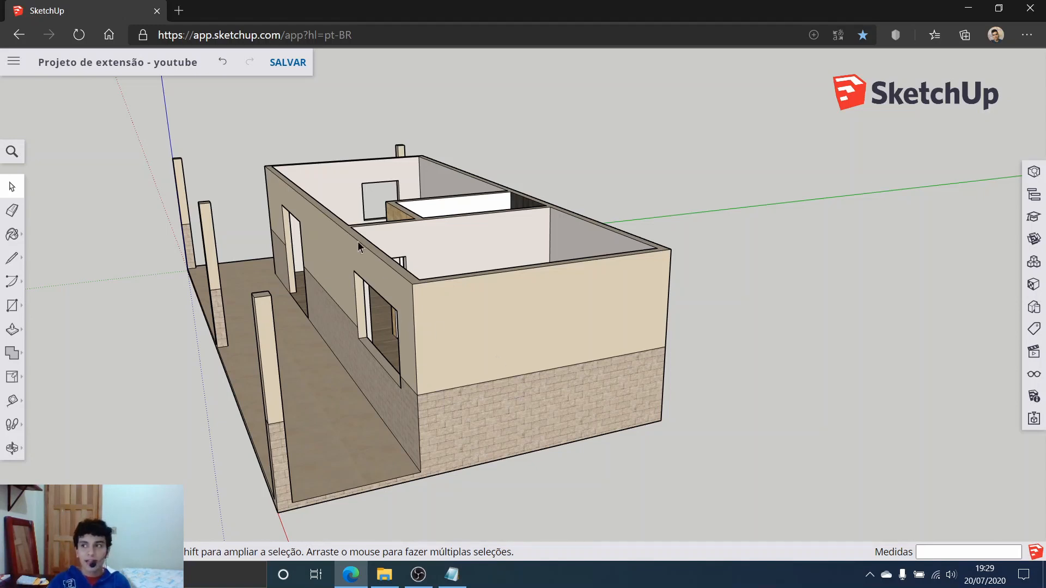
{"action": "middle_click_drag", "start_coordinate": [451, 135], "coordinate": [767, 355]}
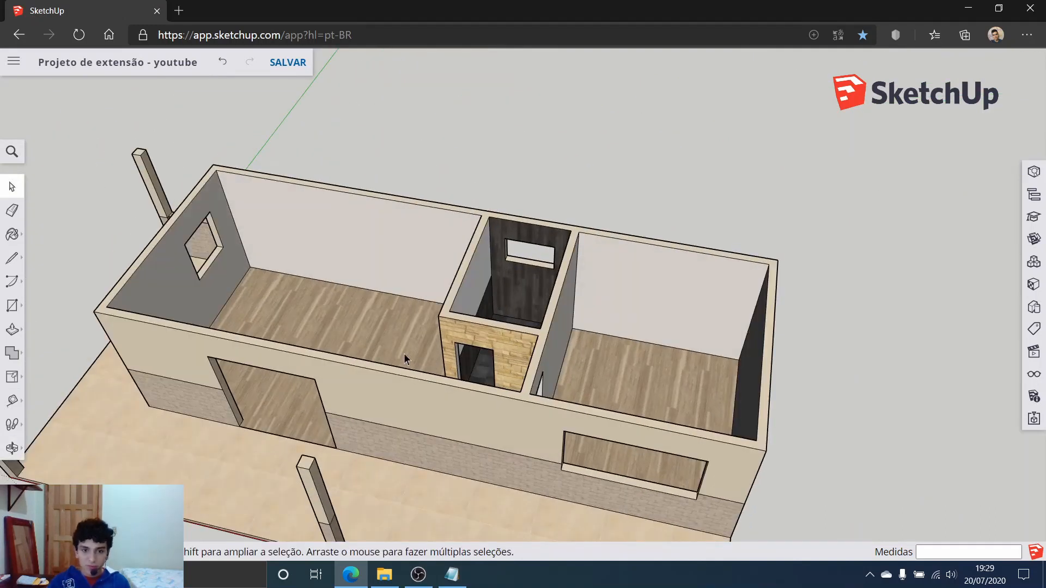
{"action": "scroll", "coordinate": [432, 351], "scroll_direction": "down", "scroll_amount": 1}
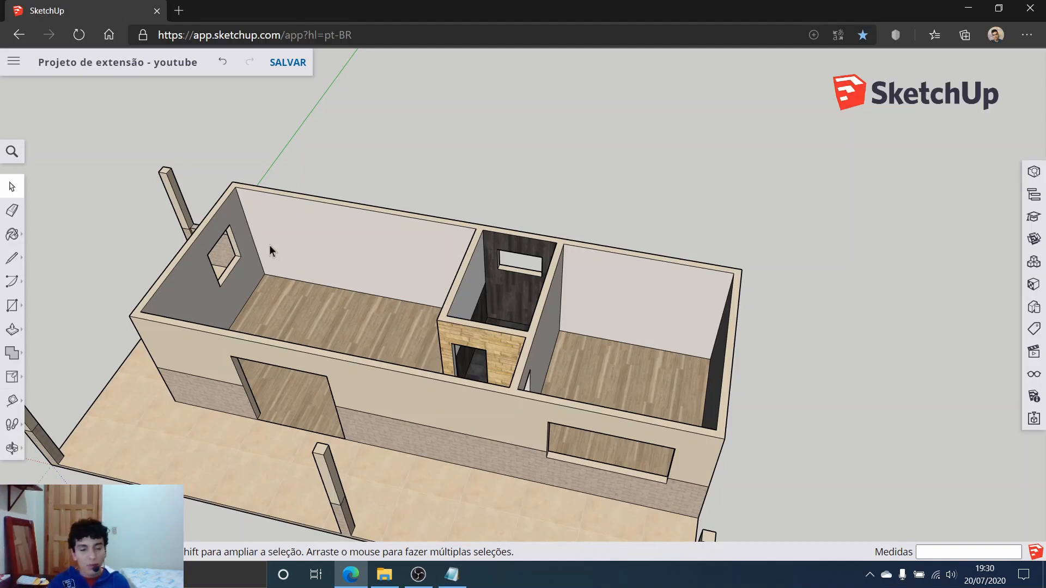
{"action": "middle_click_drag", "start_coordinate": [410, 331], "coordinate": [610, 385]}
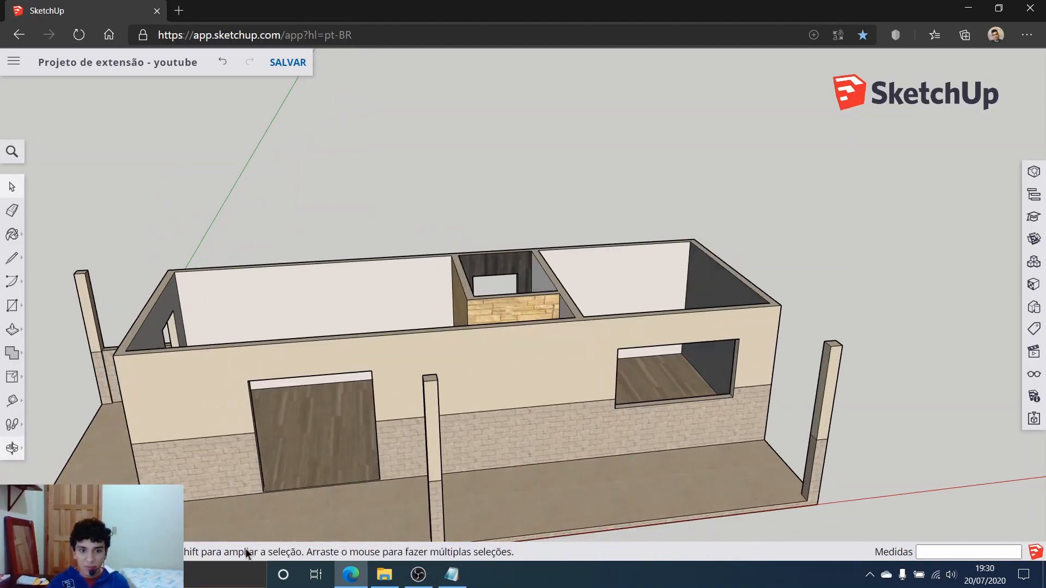
{"action": "scroll", "coordinate": [749, 489], "scroll_direction": "up", "scroll_amount": 3}
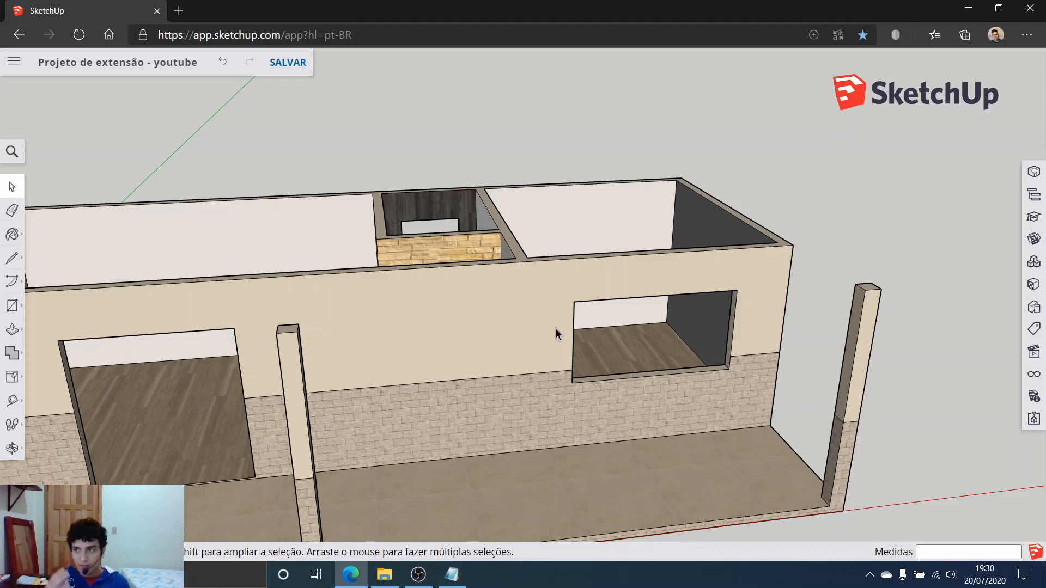
{"action": "scroll", "coordinate": [645, 324], "scroll_direction": "down", "scroll_amount": 5}
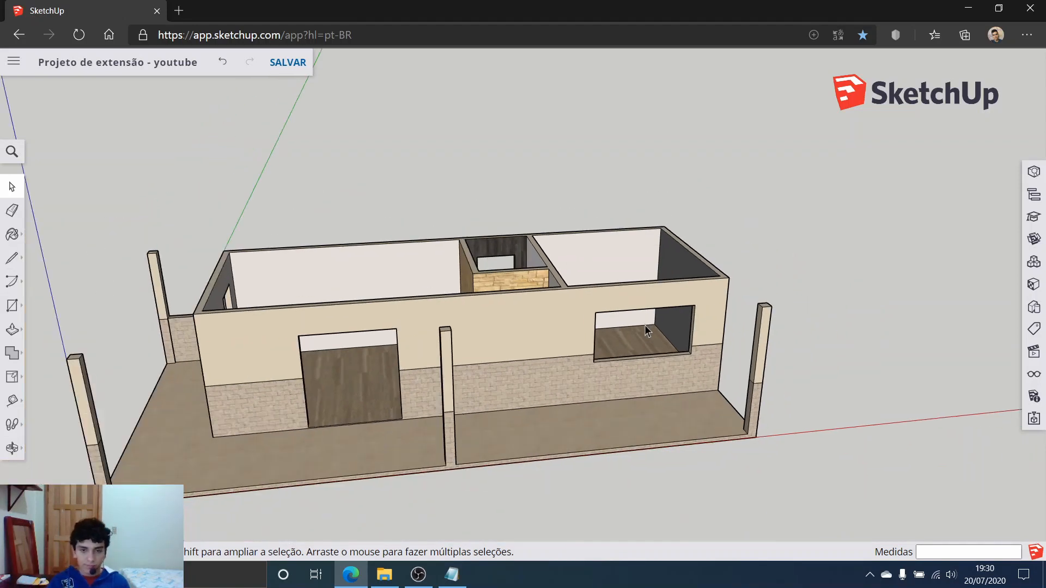
{"action": "scroll", "coordinate": [768, 314], "scroll_direction": "up", "scroll_amount": 2}
{"action": "middle_click_drag", "start_coordinate": [767, 313], "coordinate": [580, 381]}
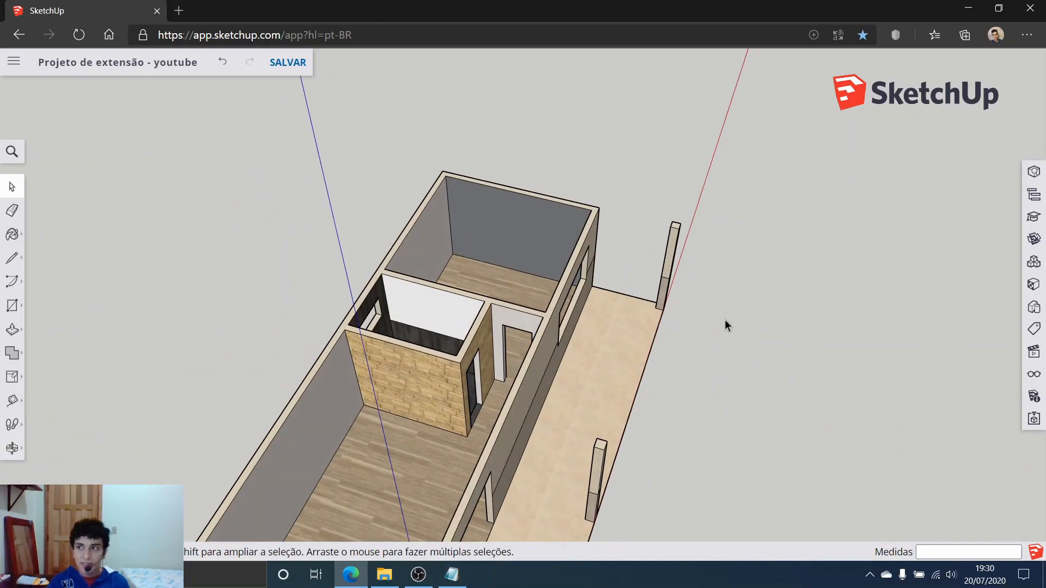
{"action": "scroll", "coordinate": [616, 229], "scroll_direction": "up", "scroll_amount": 5}
{"action": "middle_click_drag", "start_coordinate": [724, 222], "coordinate": [414, 87]}
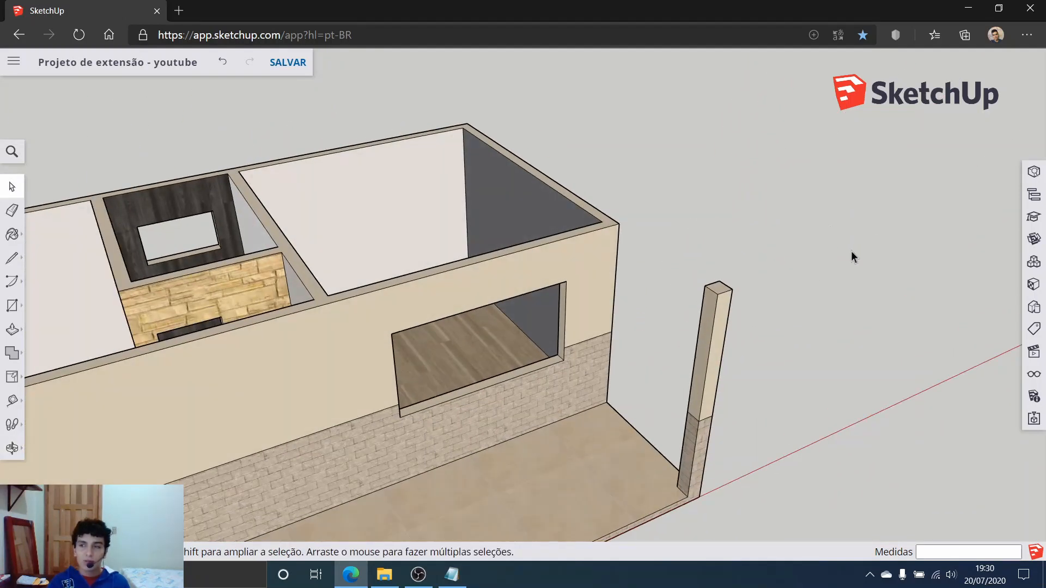
{"action": "middle_click_drag", "start_coordinate": [851, 250], "coordinate": [414, 232]}
{"action": "scroll", "coordinate": [700, 257], "scroll_direction": "down", "scroll_amount": 3}
{"action": "scroll", "coordinate": [725, 297], "scroll_direction": "down", "scroll_amount": 1}
{"action": "middle_click_drag", "start_coordinate": [736, 335], "coordinate": [754, 357]}
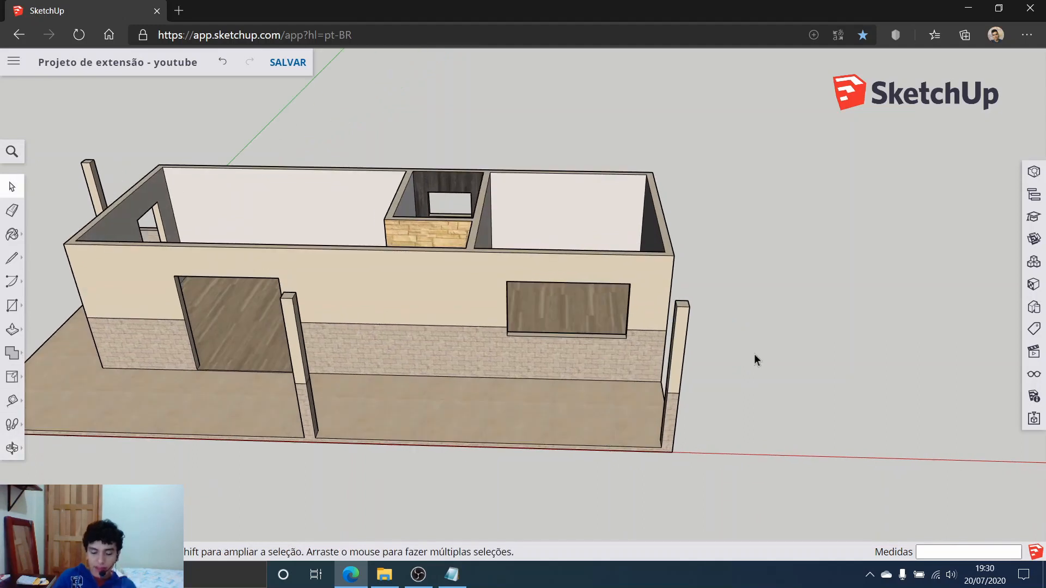
{"action": "middle_click_drag", "start_coordinate": [817, 371], "coordinate": [227, 196]}
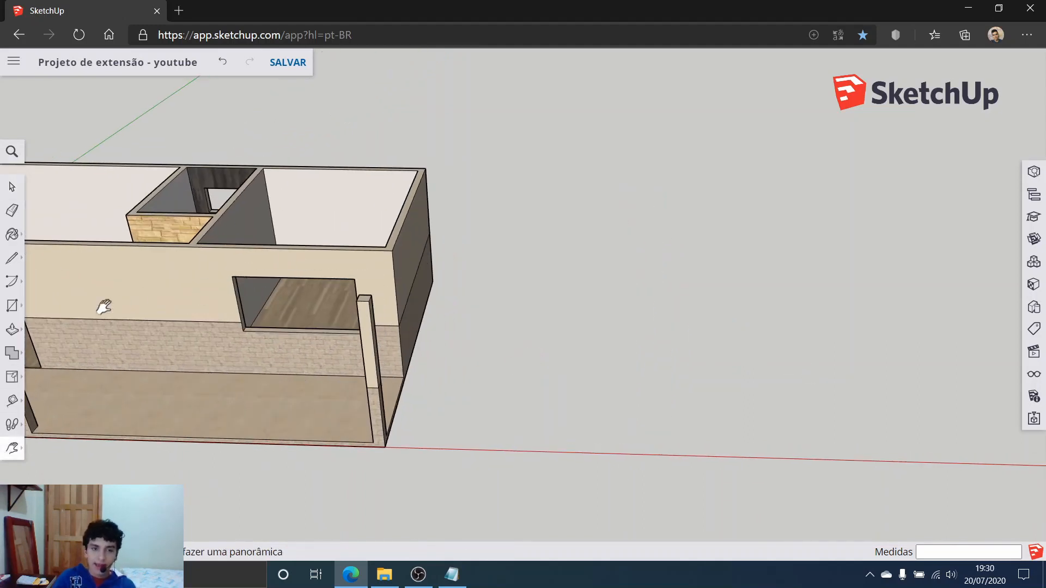
{"action": "middle_click_drag", "start_coordinate": [103, 307], "coordinate": [558, 369]}
{"action": "left_click_drag", "start_coordinate": [557, 370], "coordinate": [698, 357]}
{"action": "key", "text": "h"}
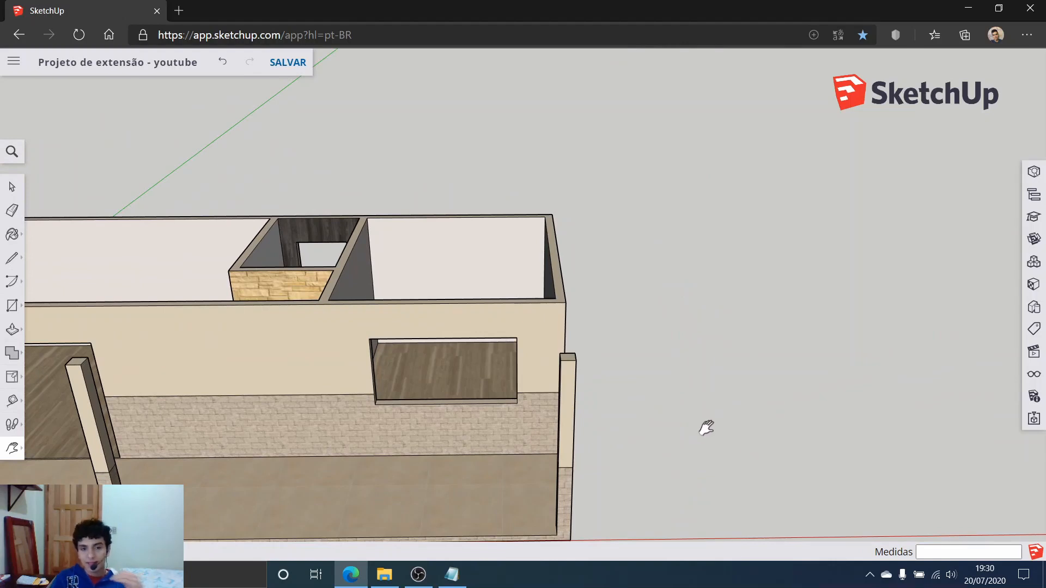
{"action": "scroll", "coordinate": [695, 426], "scroll_direction": "down", "scroll_amount": 4}
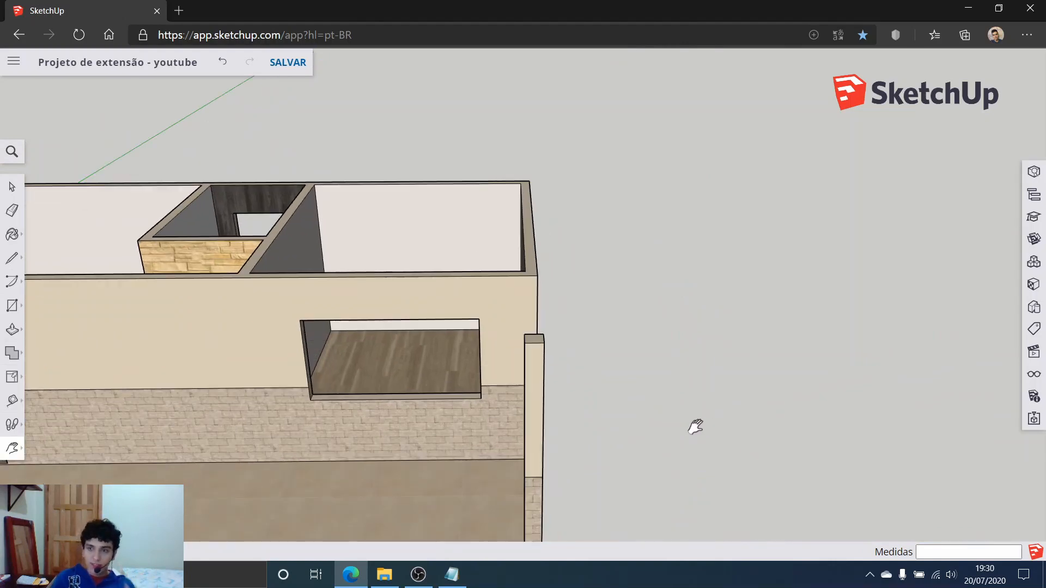
{"action": "mouse_move", "coordinate": [696, 430]}
{"action": "left_mouse_down"}
{"action": "mouse_move", "coordinate": [705, 486]}
{"action": "mouse_move", "coordinate": [708, 425]}
{"action": "left_mouse_up"}
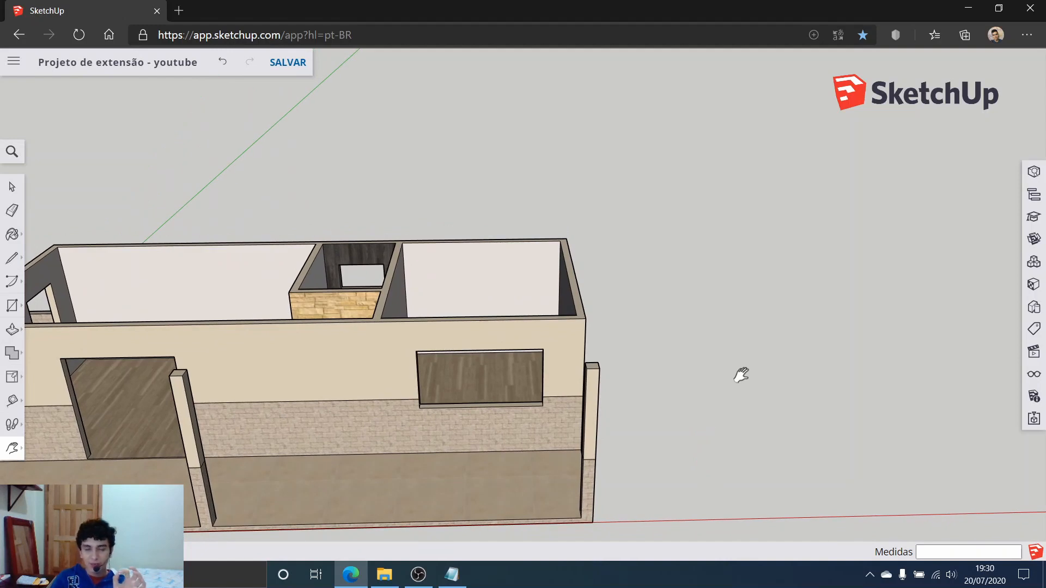
{"action": "scroll", "coordinate": [737, 430], "scroll_direction": "up", "scroll_amount": 1}
{"action": "scroll", "coordinate": [737, 430], "scroll_direction": "down", "scroll_amount": 5}
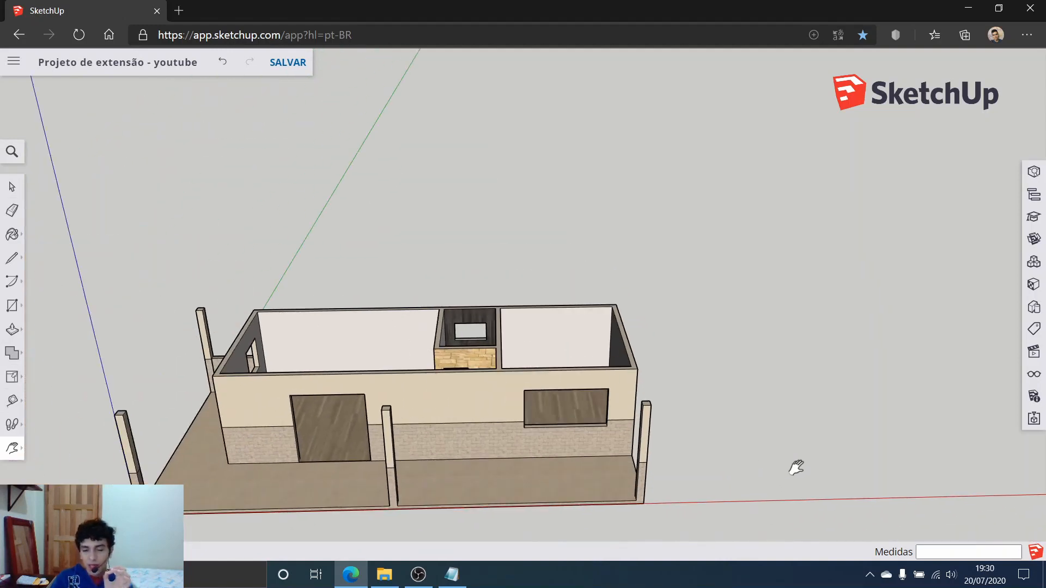
{"action": "scroll", "coordinate": [909, 504], "scroll_direction": "up", "scroll_amount": 2}
{"action": "scroll", "coordinate": [908, 504], "scroll_direction": "up", "scroll_amount": 2}
{"action": "scroll", "coordinate": [532, 411], "scroll_direction": "up", "scroll_amount": 2}
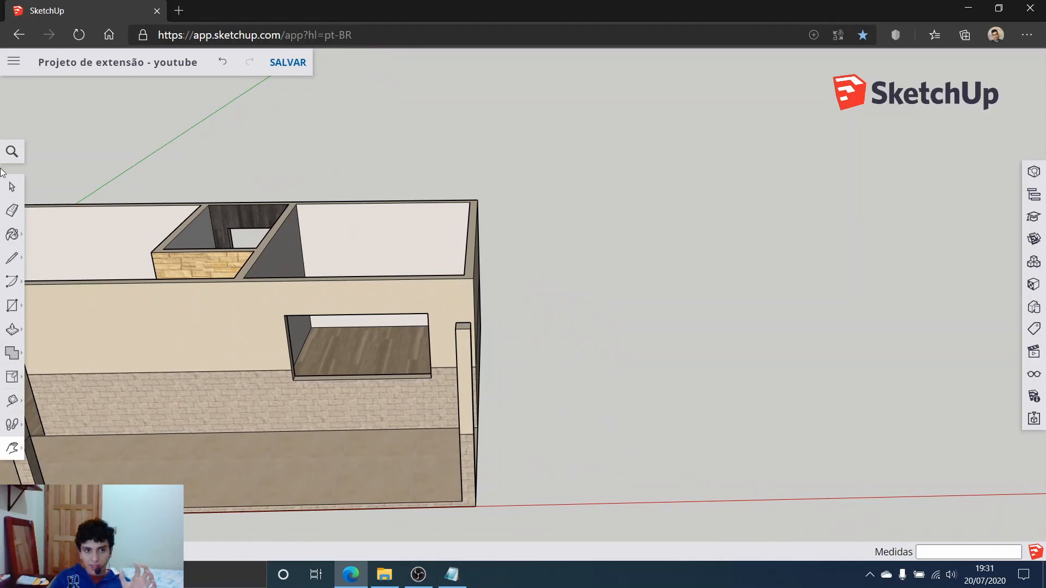
{"action": "left_click", "coordinate": [12, 195]}
{"action": "scroll", "coordinate": [639, 478], "scroll_direction": "up", "scroll_amount": 3}
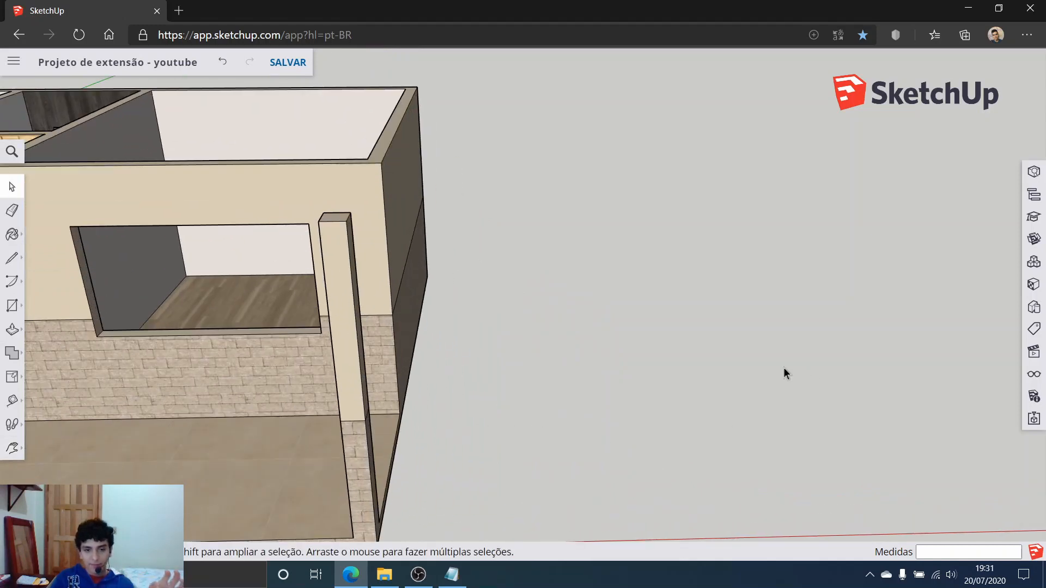
{"action": "scroll", "coordinate": [782, 371], "scroll_direction": "down", "scroll_amount": 2}
{"action": "scroll", "coordinate": [782, 370], "scroll_direction": "down", "scroll_amount": 3}
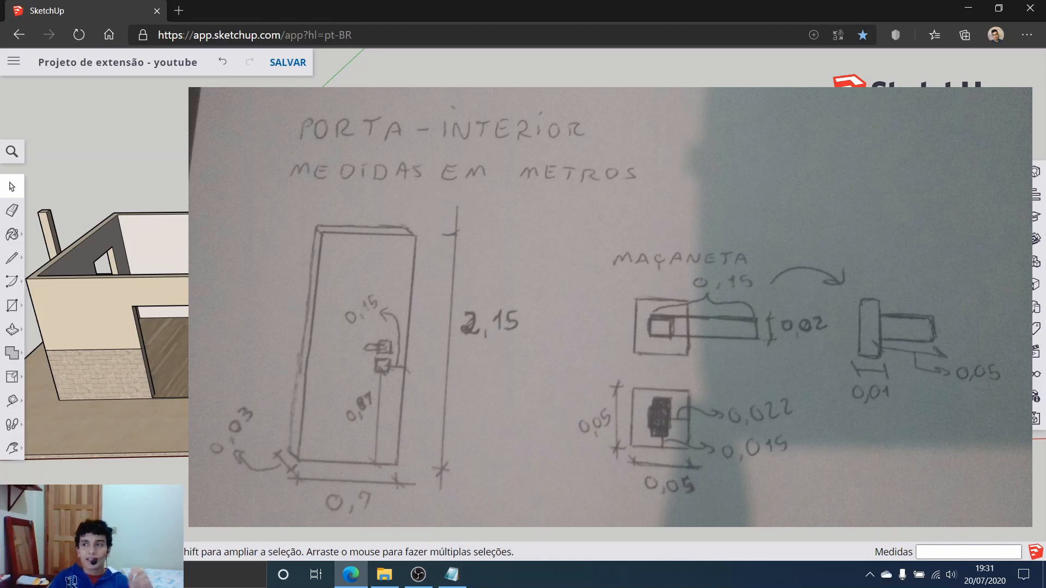
{"action": "scroll", "coordinate": [782, 371], "scroll_direction": "up", "scroll_amount": 3}
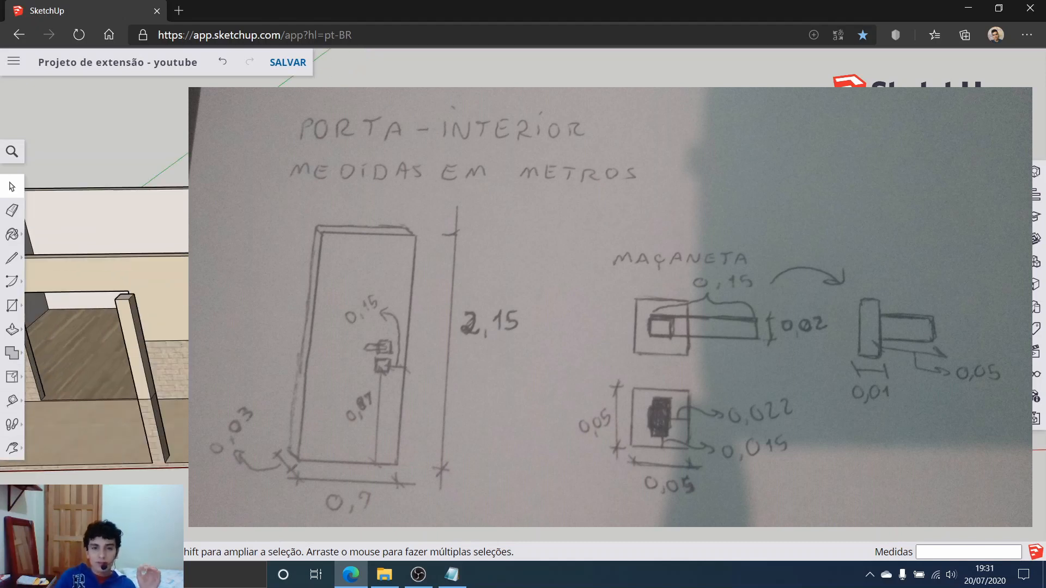
{"action": "mouse_move", "coordinate": [599, 326]}
{"action": "middle_mouse_down"}
{"action": "mouse_move", "coordinate": [556, 316]}
{"action": "mouse_move", "coordinate": [539, 294]}
{"action": "mouse_move", "coordinate": [539, 311]}
{"action": "middle_mouse_up"}
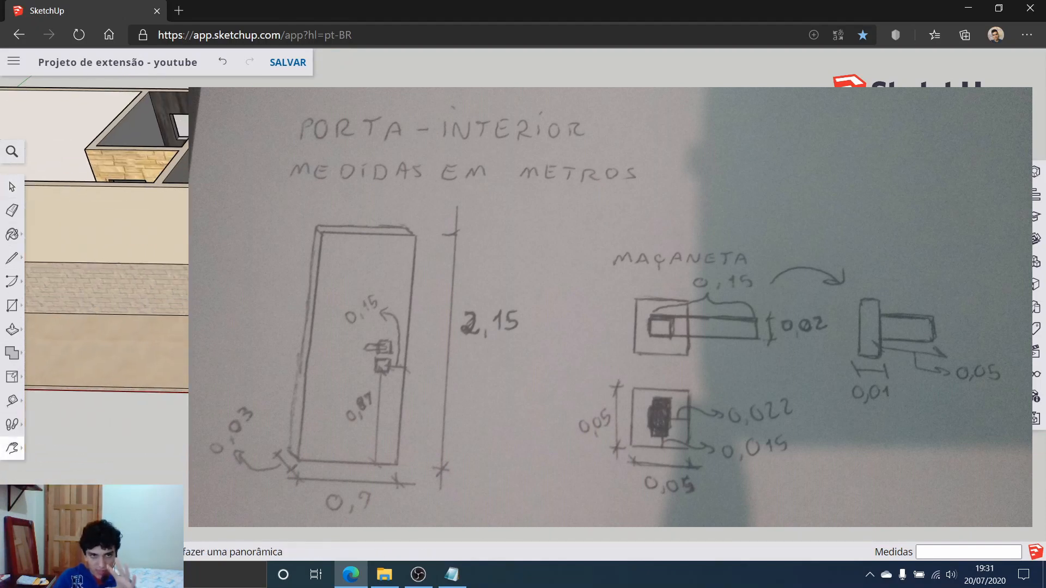
Draw a 0.7 by 2.15 m rectangle on the ground beside the house for the interior door.
{"action": "left_click", "coordinate": [12, 187]}
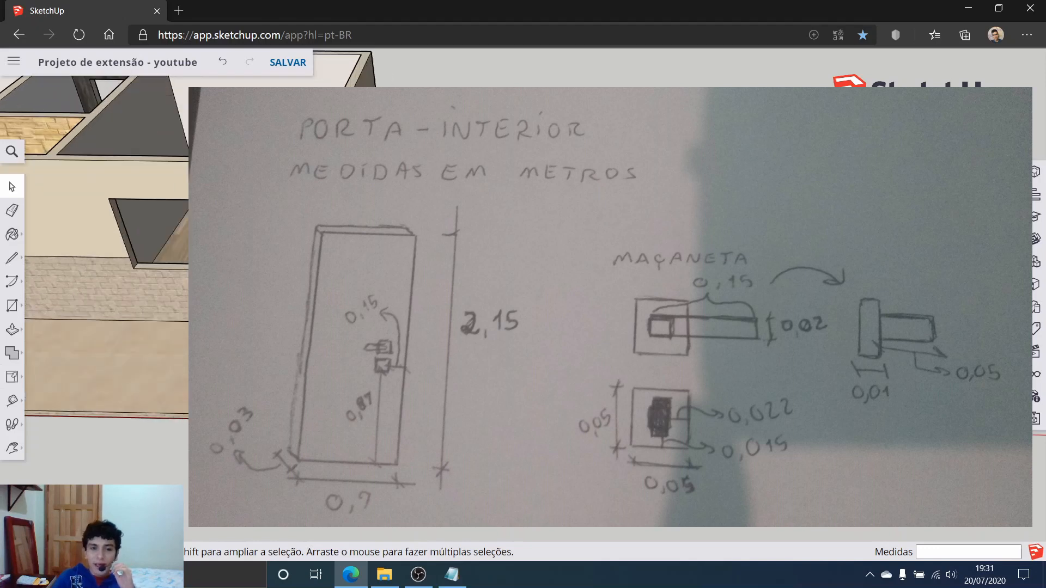
{"action": "scroll", "coordinate": [574, 380], "scroll_direction": "up", "scroll_amount": 5}
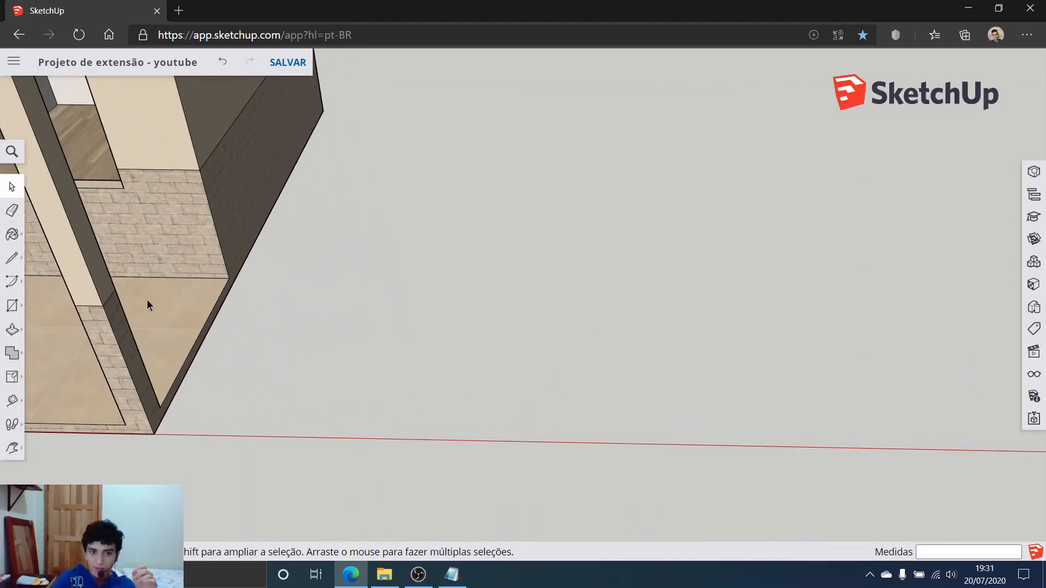
{"action": "middle_click_drag", "start_coordinate": [597, 346], "coordinate": [594, 400]}
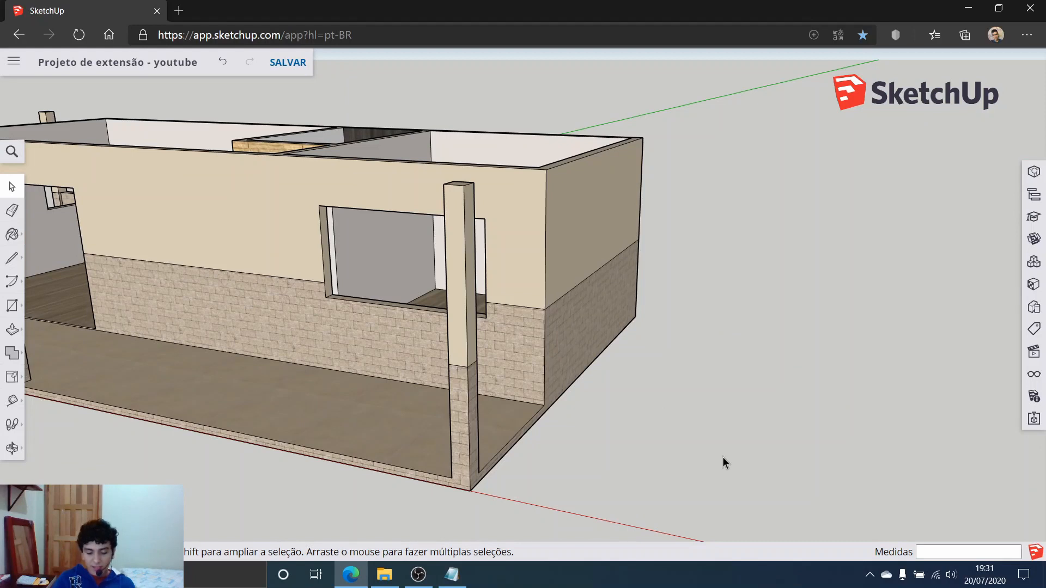
{"action": "middle_click_drag", "start_coordinate": [722, 456], "coordinate": [69, 248], "text": "shift"}
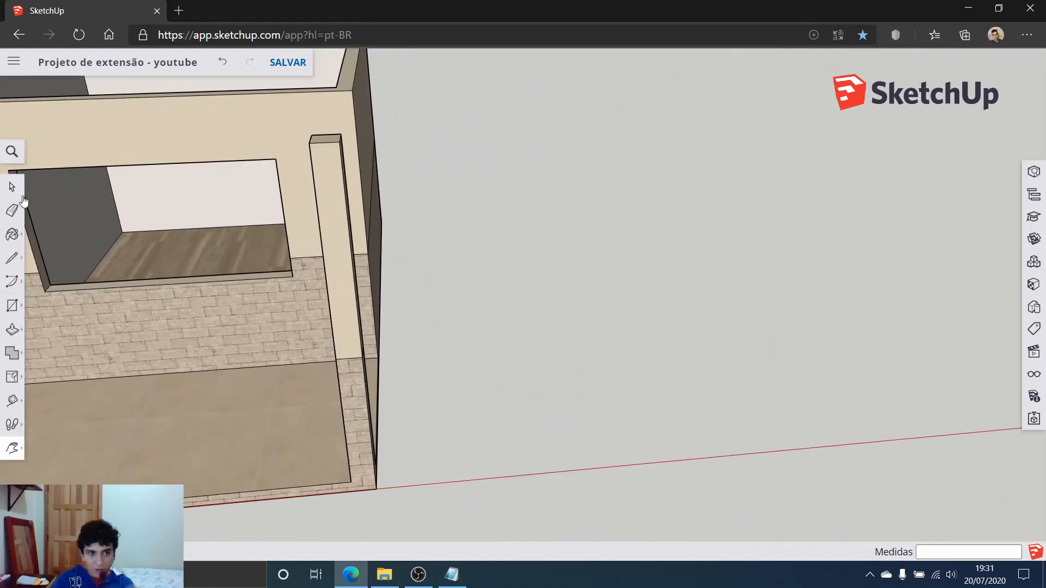
{"action": "left_click", "coordinate": [12, 448]}
{"action": "scroll", "coordinate": [677, 348], "scroll_direction": "down", "scroll_amount": 5}
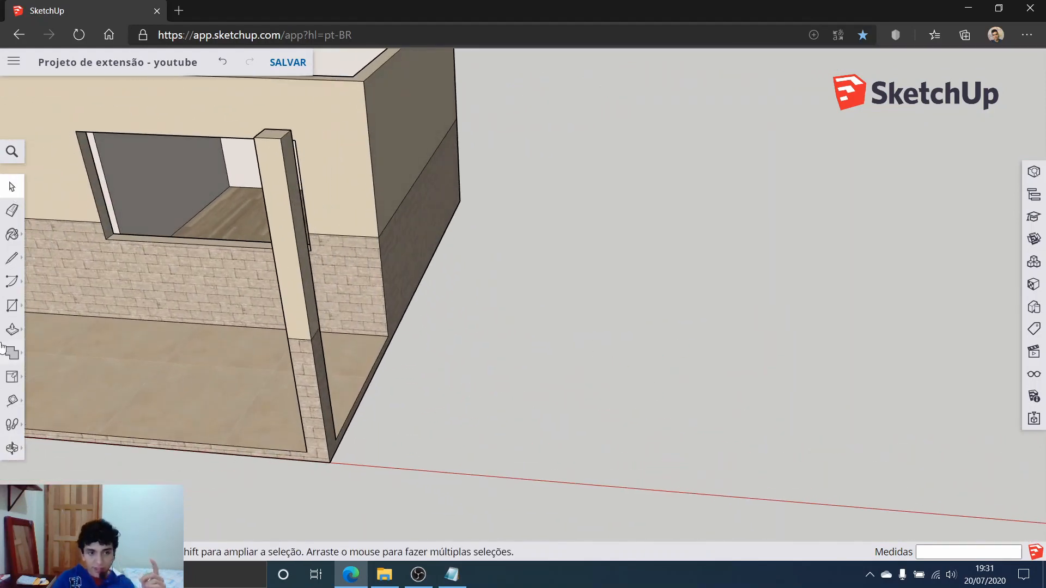
{"action": "middle_click_drag", "start_coordinate": [350, 376], "coordinate": [425, 381]}
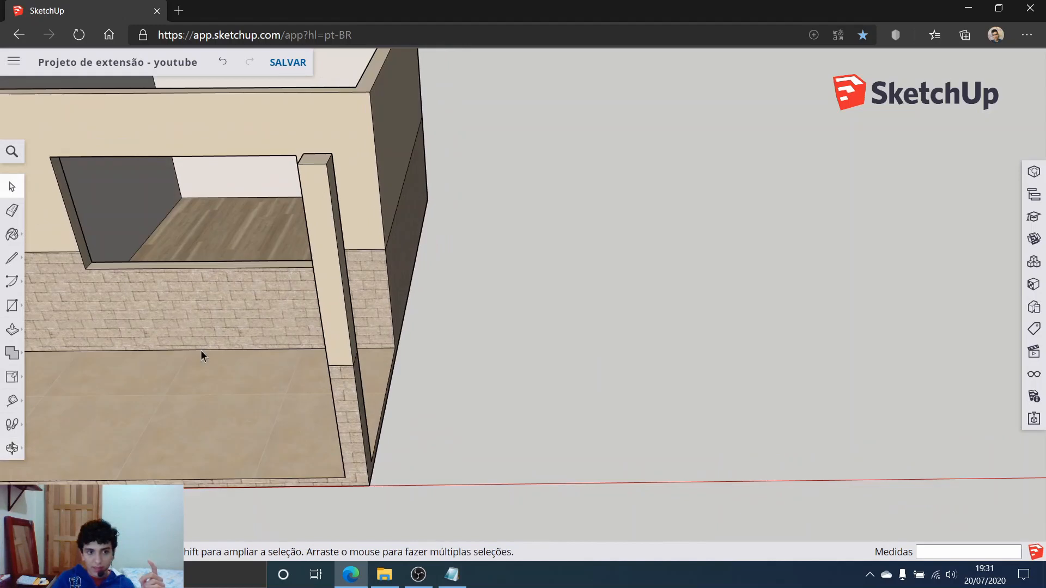
{"action": "left_click", "coordinate": [13, 304]}
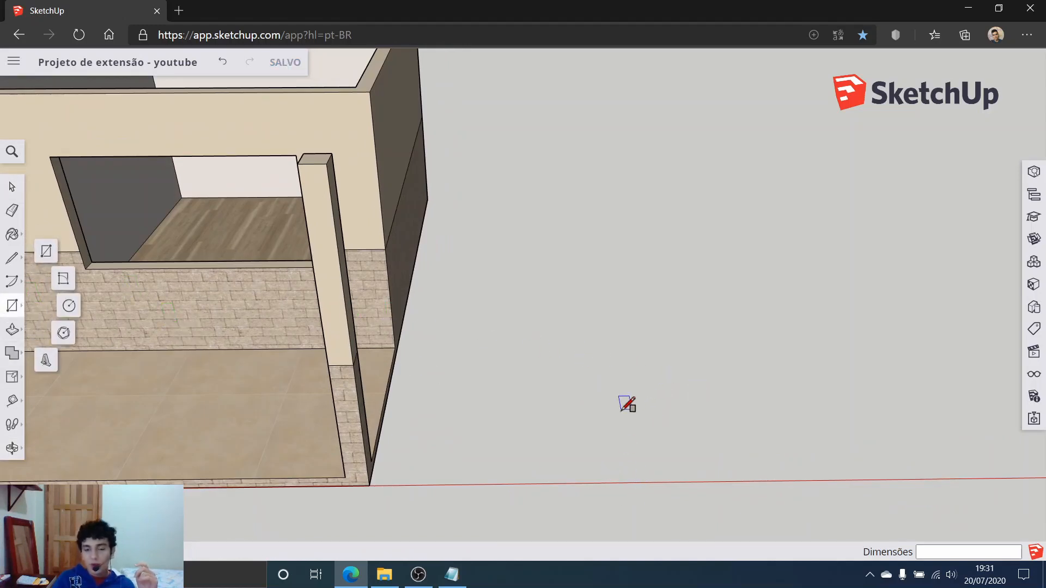
{"action": "left_click", "coordinate": [556, 412]}
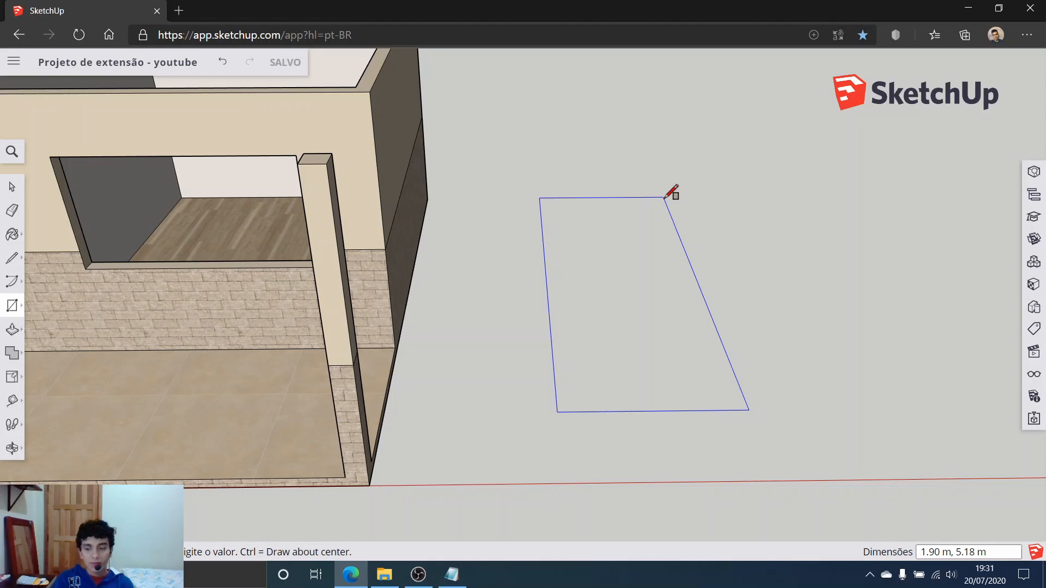
{"action": "type", "text": ".7"}
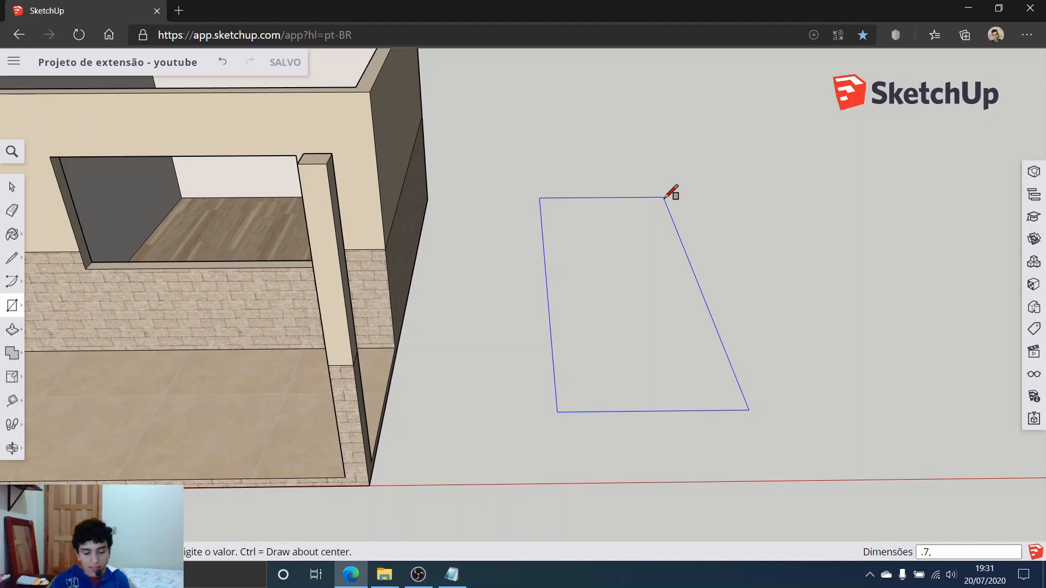
{"action": "type", "text": ",2.15"}
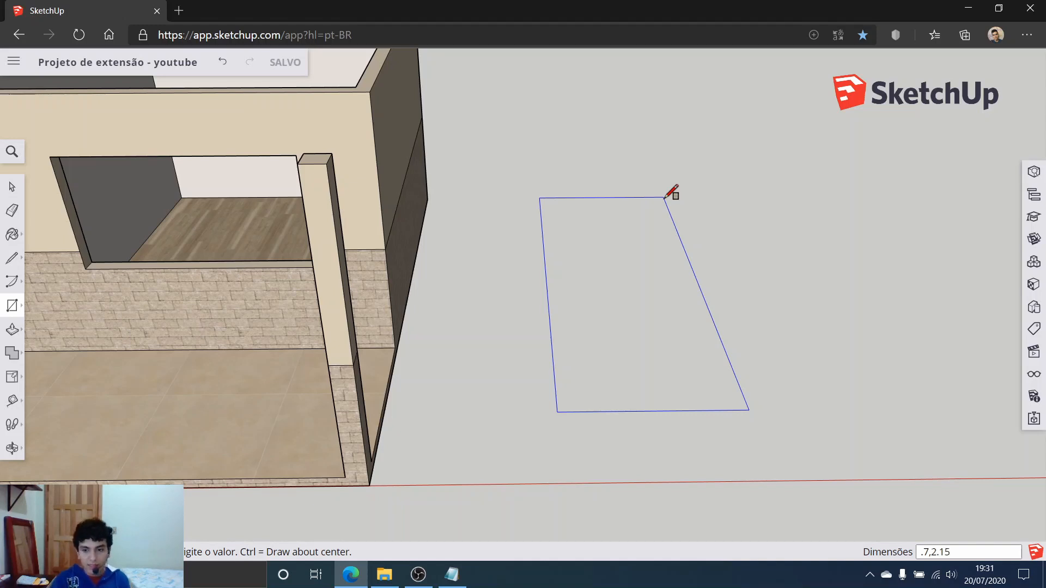
{"action": "key", "text": "Return"}
{"action": "left_click", "coordinate": [659, 204]}
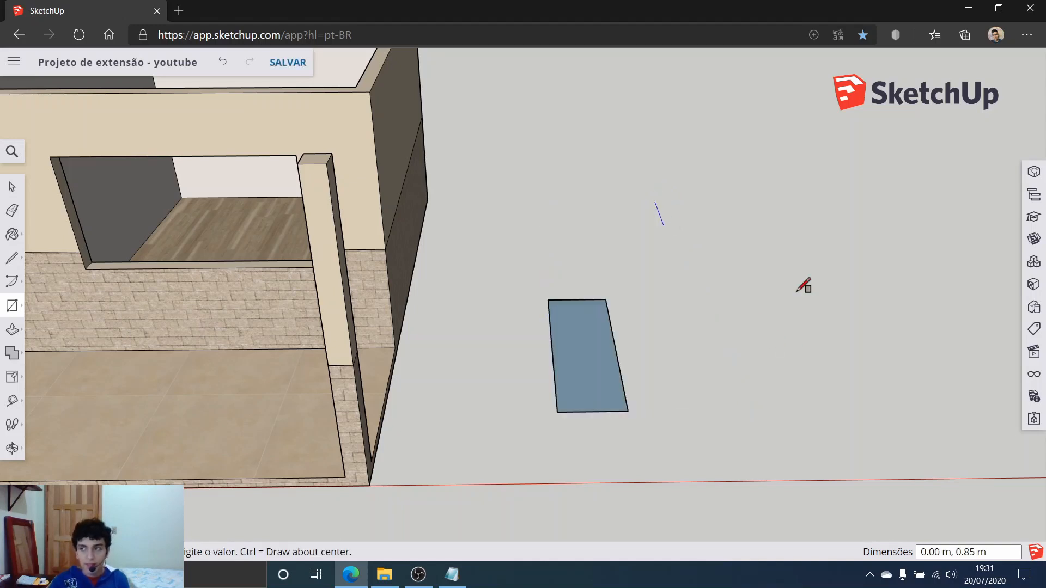
{"action": "left_click", "coordinate": [690, 300]}
Extrude the door rectangle upward by 0.003 m.
{"action": "middle_click_drag", "start_coordinate": [665, 370], "coordinate": [353, 315]}
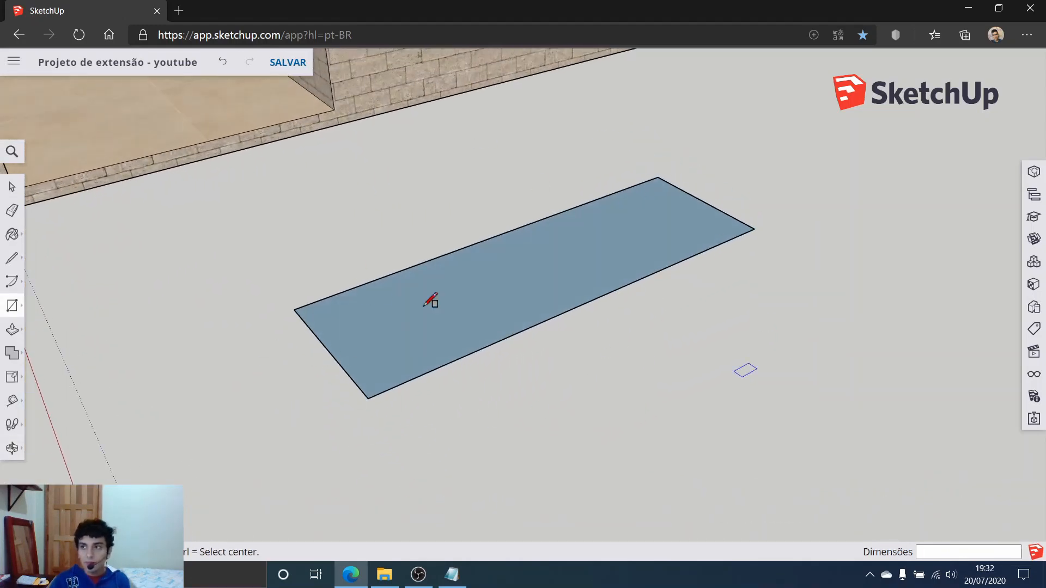
{"action": "left_click", "coordinate": [5, 188]}
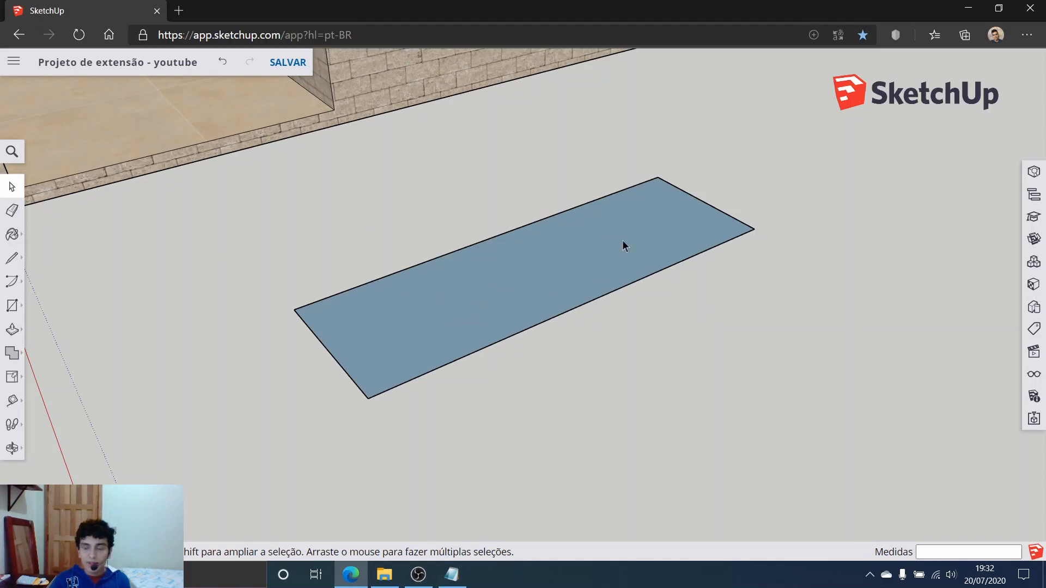
{"action": "scroll", "coordinate": [427, 289], "scroll_direction": "up", "scroll_amount": 5}
{"action": "middle_click_drag", "start_coordinate": [387, 359], "coordinate": [681, 245]}
{"action": "left_click", "coordinate": [14, 329]}
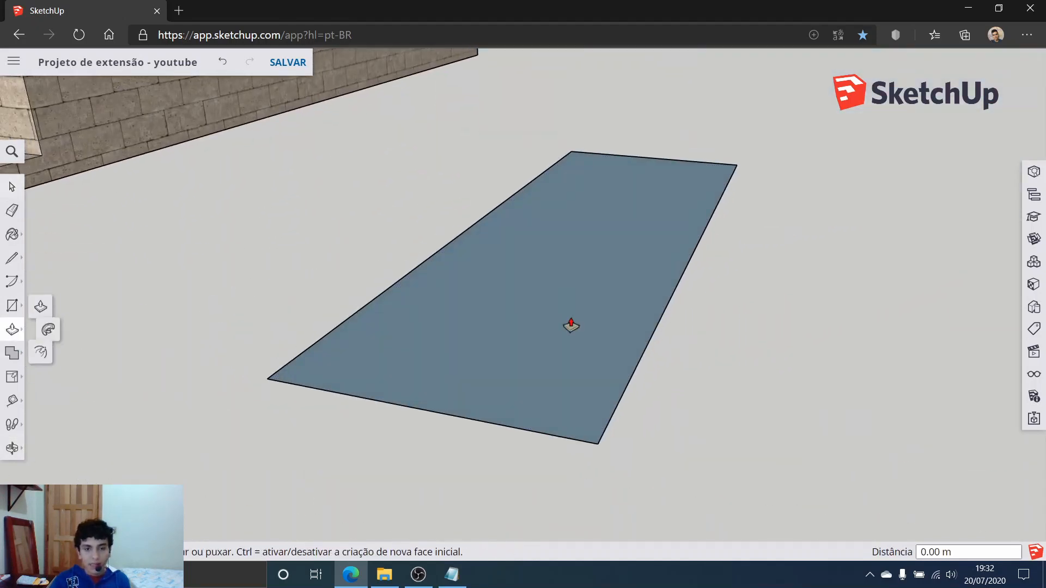
{"action": "left_click", "coordinate": [564, 374]}
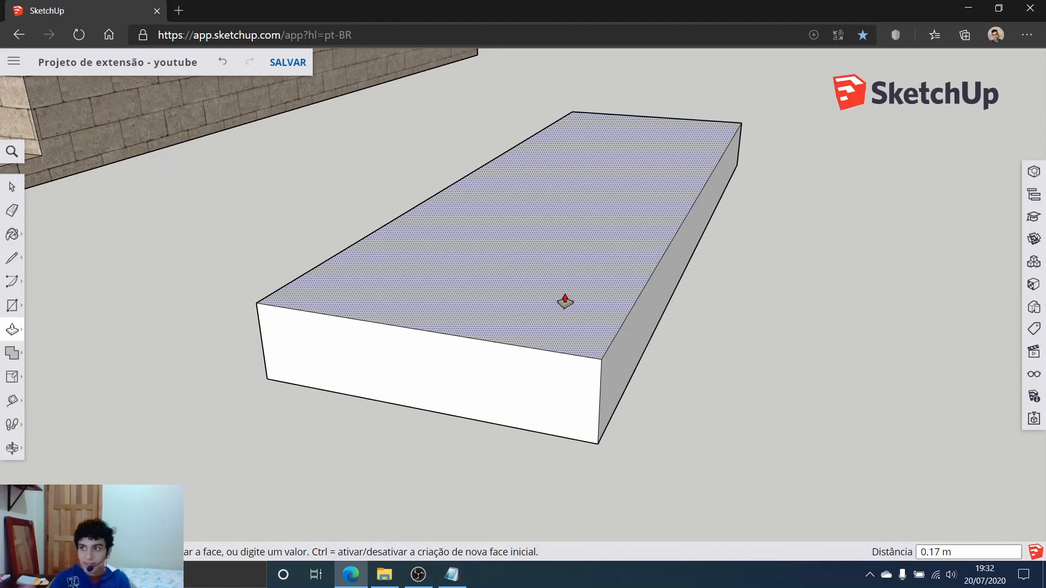
{"action": "type", "text": ".003"}
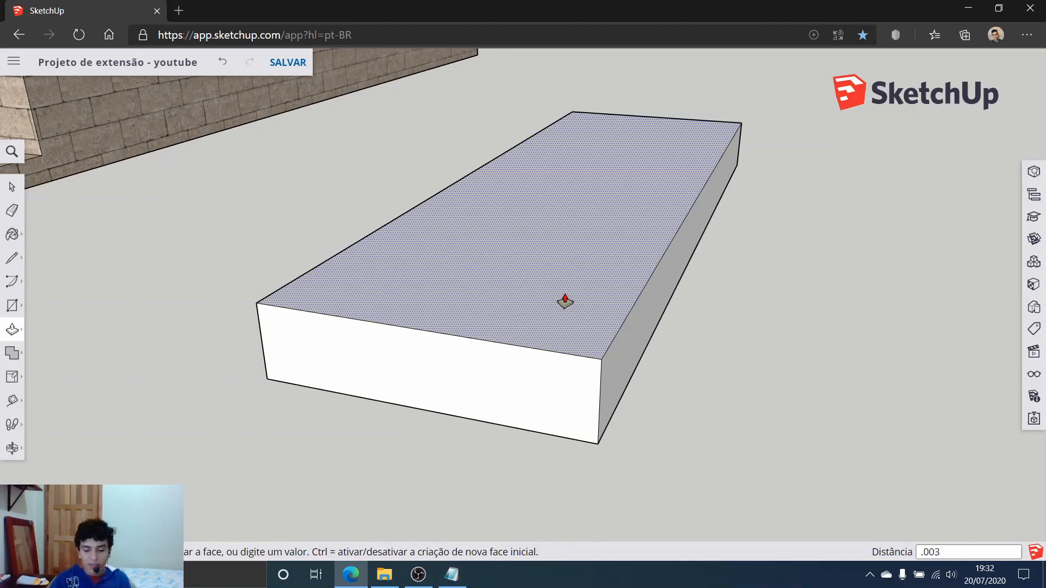
{"action": "key", "text": "Return"}
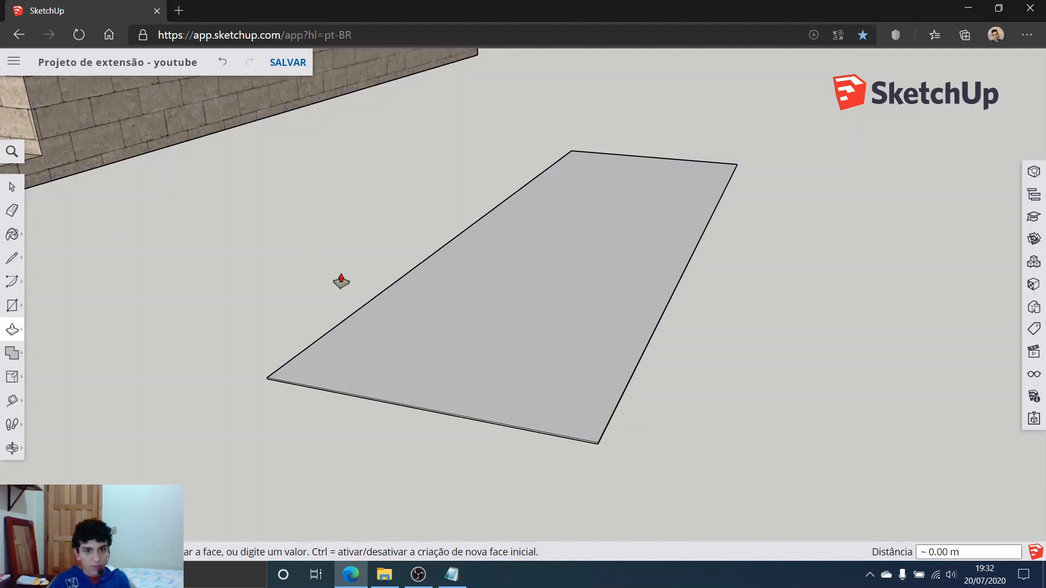
Remove the thin extrusion, returning the door to a flat rectangle.
{"action": "mouse_move", "coordinate": [341, 278]}
{"action": "middle_mouse_down"}
{"action": "mouse_move", "coordinate": [443, 435]}
{"action": "mouse_move", "coordinate": [380, 318]}
{"action": "mouse_move", "coordinate": [348, 297]}
{"action": "middle_mouse_up"}
{"action": "key", "text": "p"}
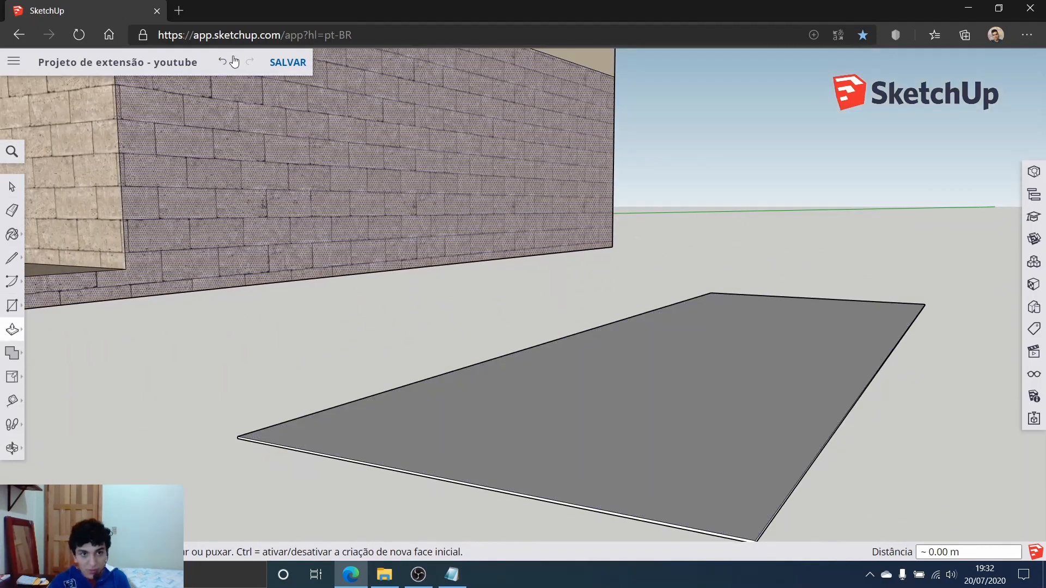
{"action": "left_click", "coordinate": [536, 402]}
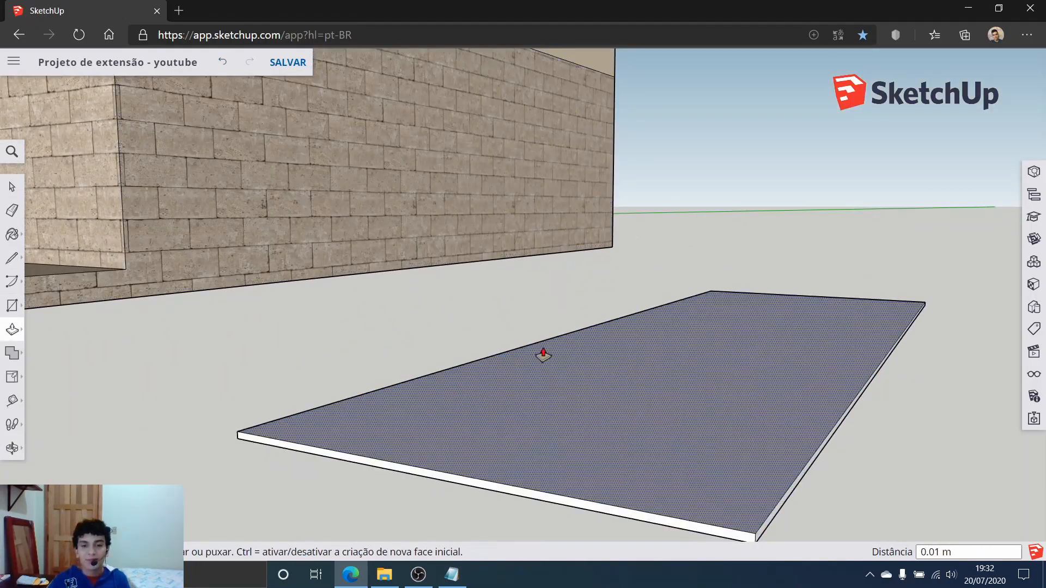
{"action": "left_click", "coordinate": [408, 222]}
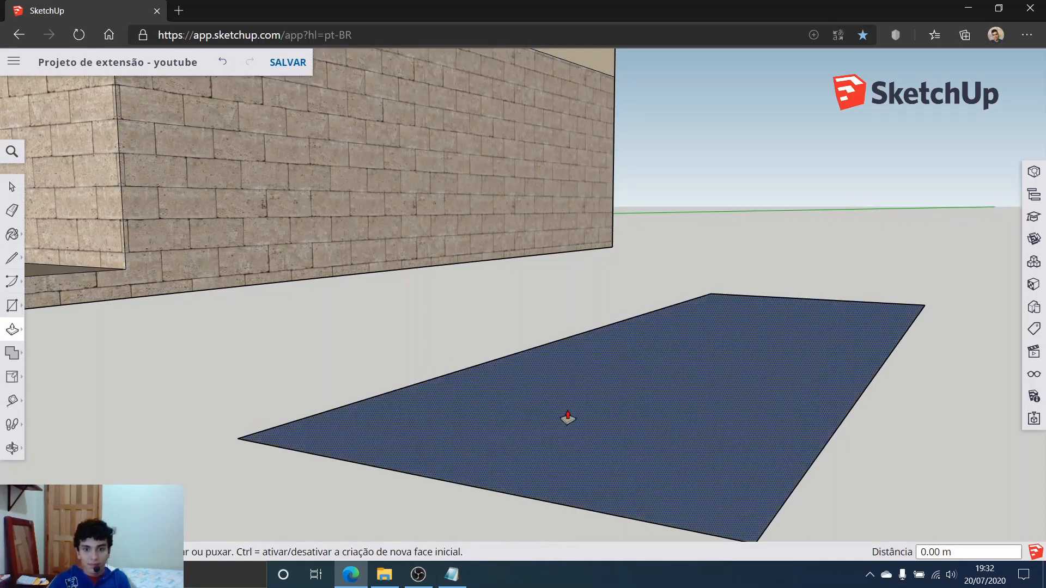
Extrude the door rectangle to a thickness of 0.03 m.
{"action": "left_click", "coordinate": [569, 417]}
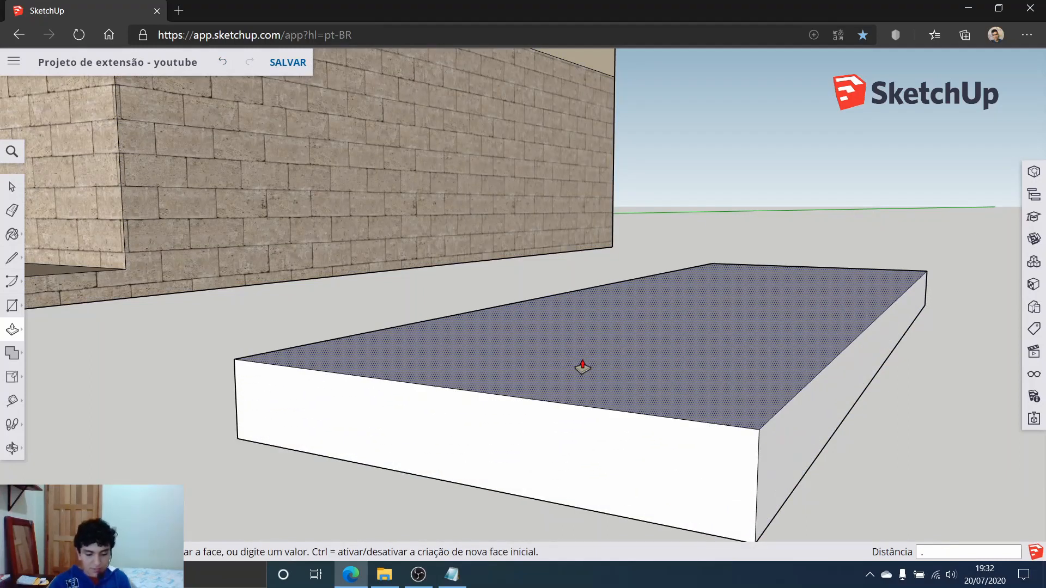
{"action": "key", "text": "Return"}
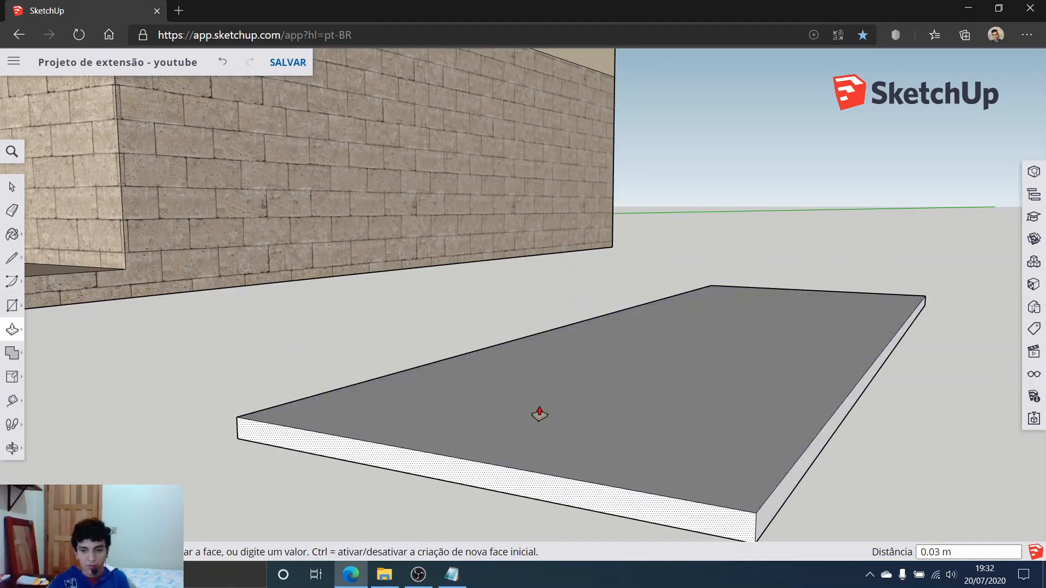
{"action": "middle_click_drag", "start_coordinate": [850, 340], "coordinate": [474, 373]}
{"action": "key", "text": "space"}
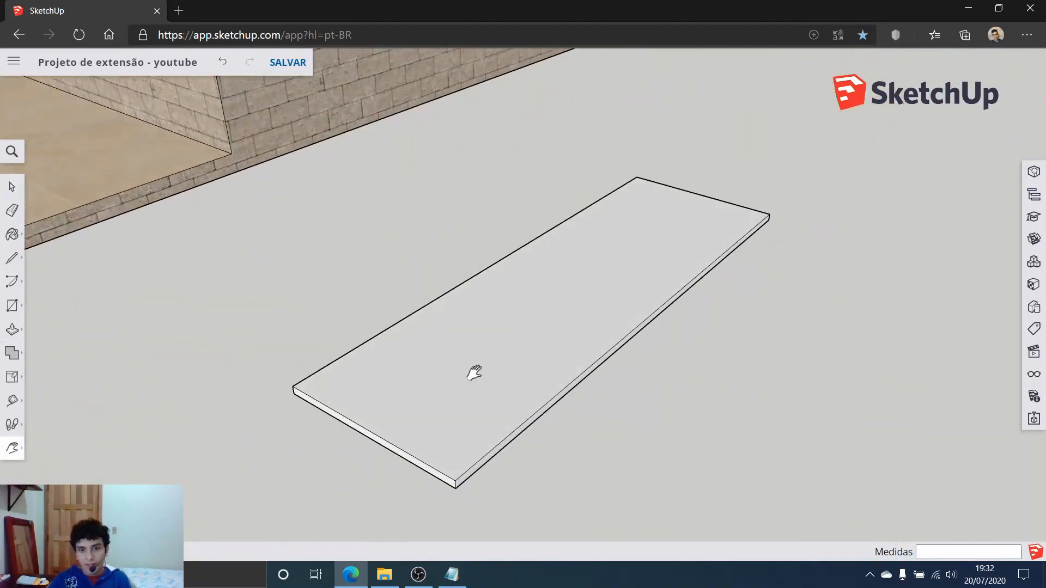
Place a guide line across the door face, 0.87 m from its short bottom edge.
{"action": "left_click", "coordinate": [12, 186]}
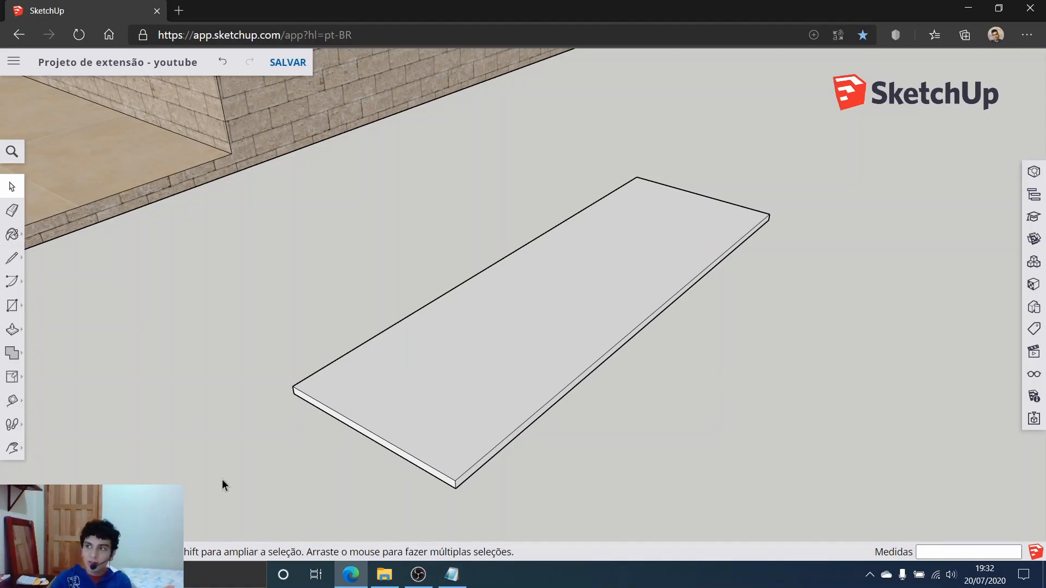
{"action": "middle_click_drag", "start_coordinate": [412, 384], "coordinate": [677, 436]}
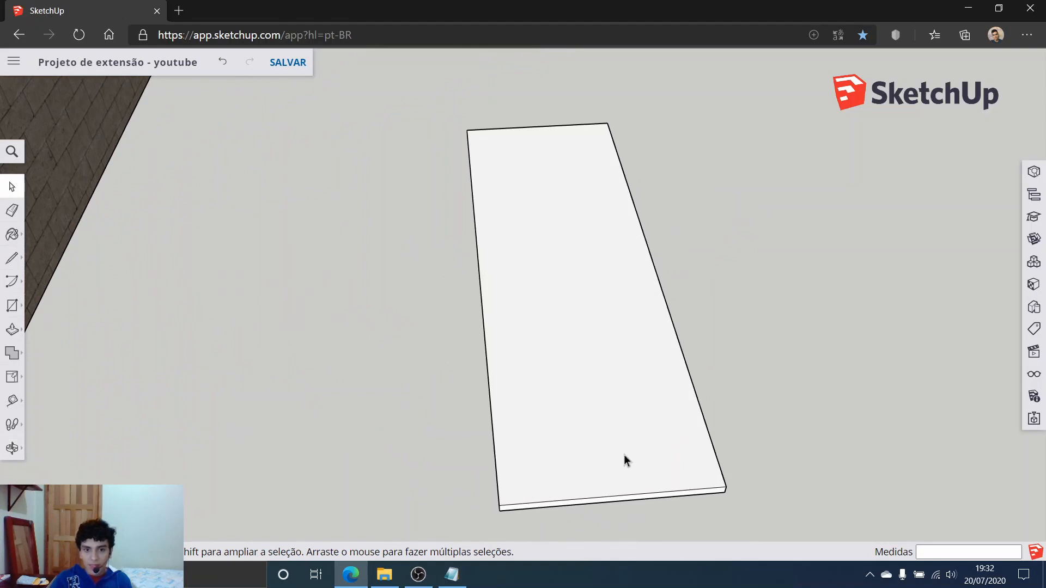
{"action": "scroll", "coordinate": [621, 419], "scroll_direction": "up", "scroll_amount": 2}
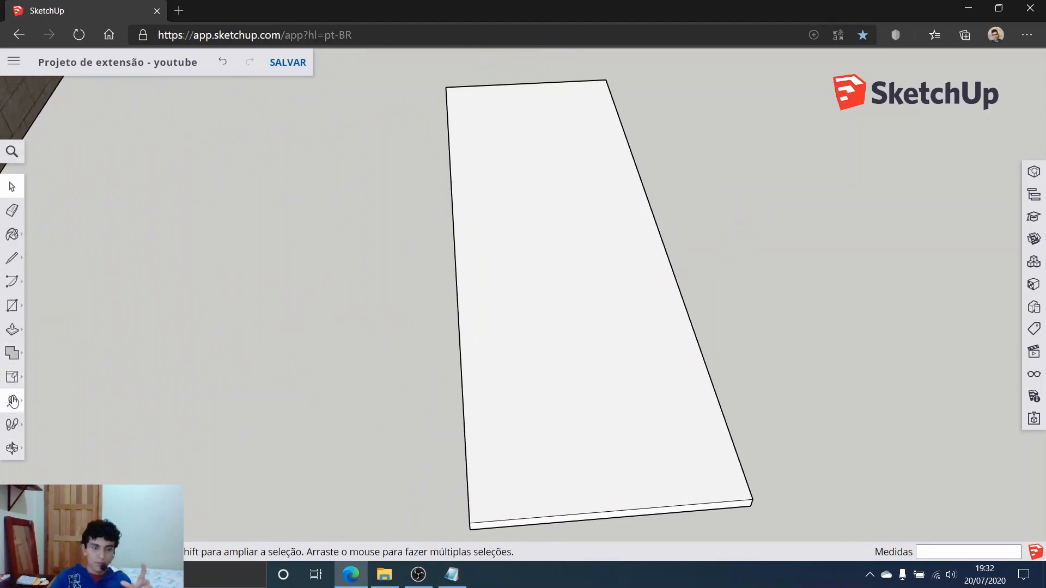
{"action": "left_click", "coordinate": [12, 400]}
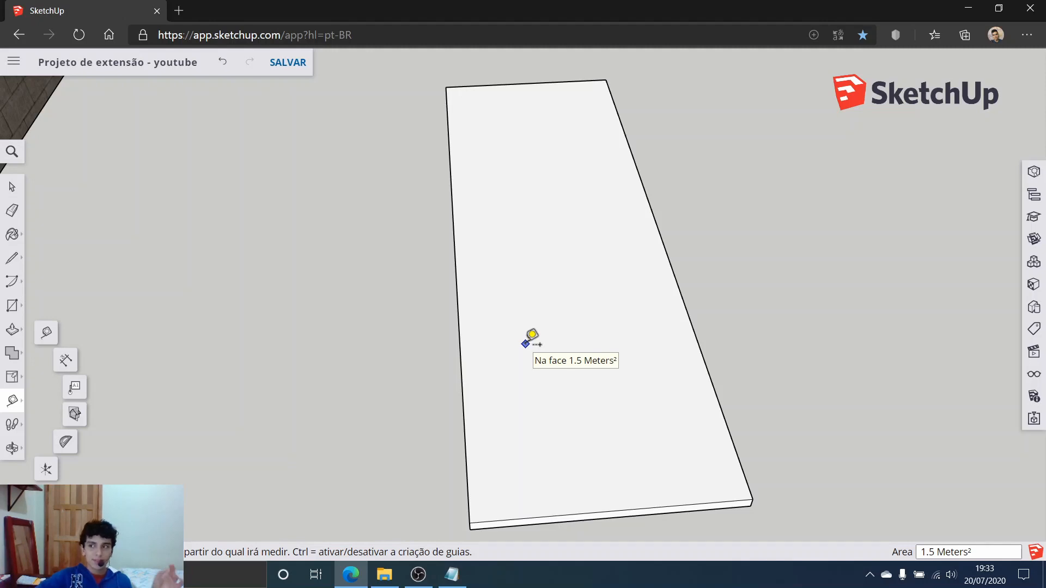
{"action": "scroll", "coordinate": [639, 478], "scroll_direction": "up", "scroll_amount": 1}
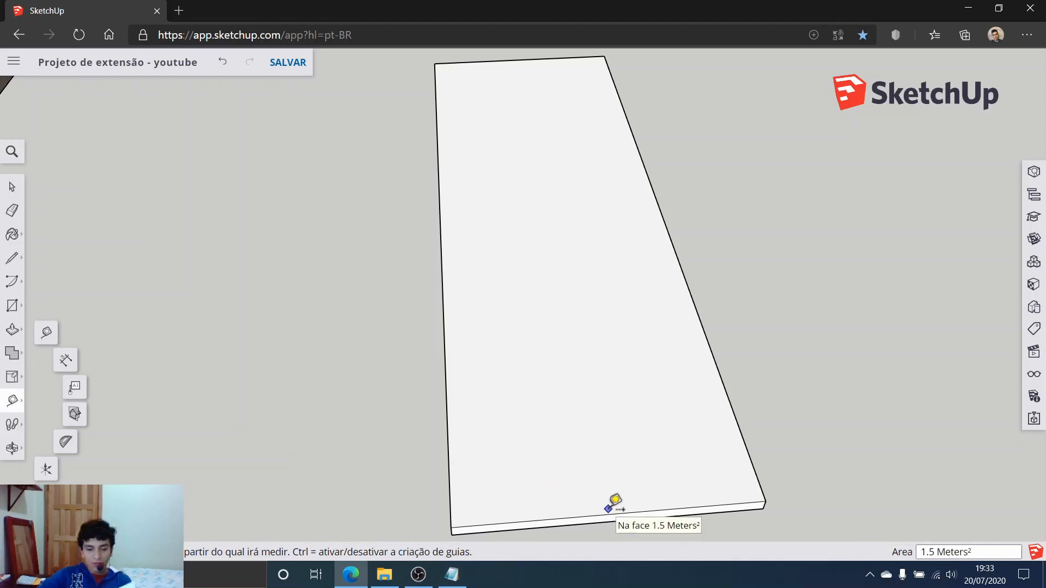
{"action": "left_click", "coordinate": [680, 506]}
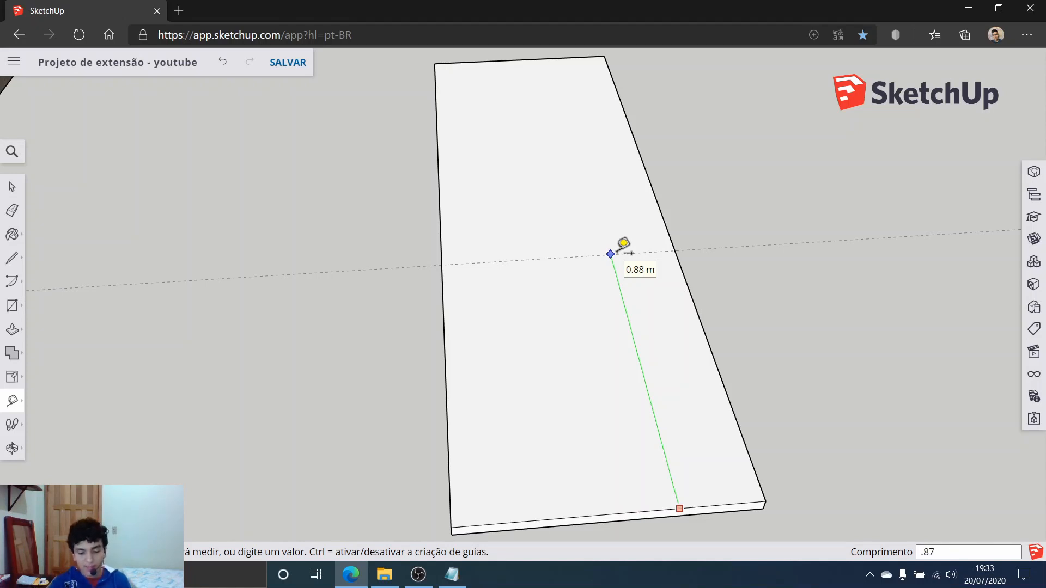
{"action": "key", "text": "Return"}
Add a second guide line across the door face, 0.05 m above the first one.
{"action": "scroll", "coordinate": [711, 214], "scroll_direction": "up", "scroll_amount": 3}
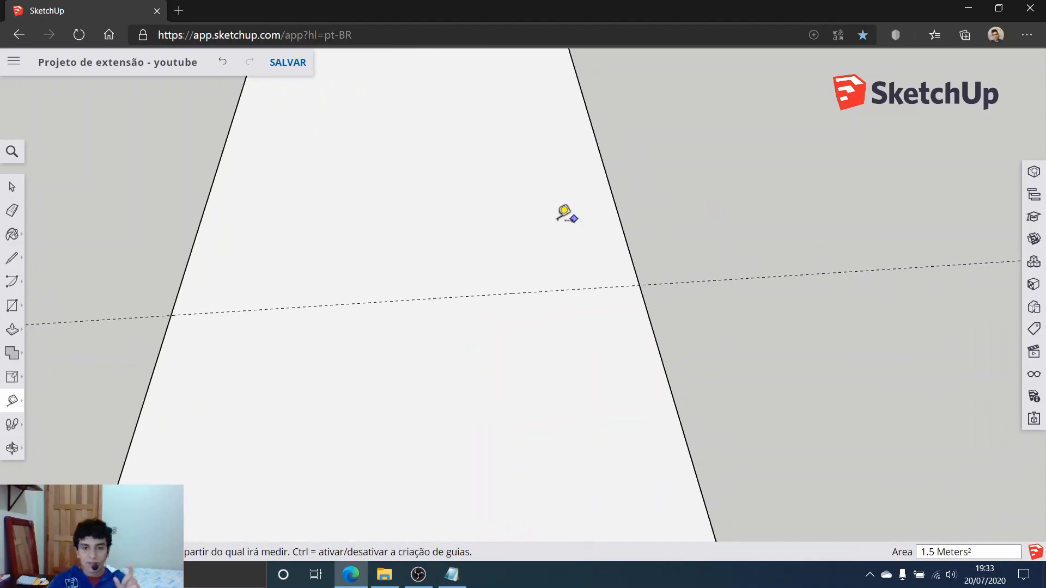
{"action": "middle_click_drag", "start_coordinate": [565, 214], "coordinate": [513, 284]}
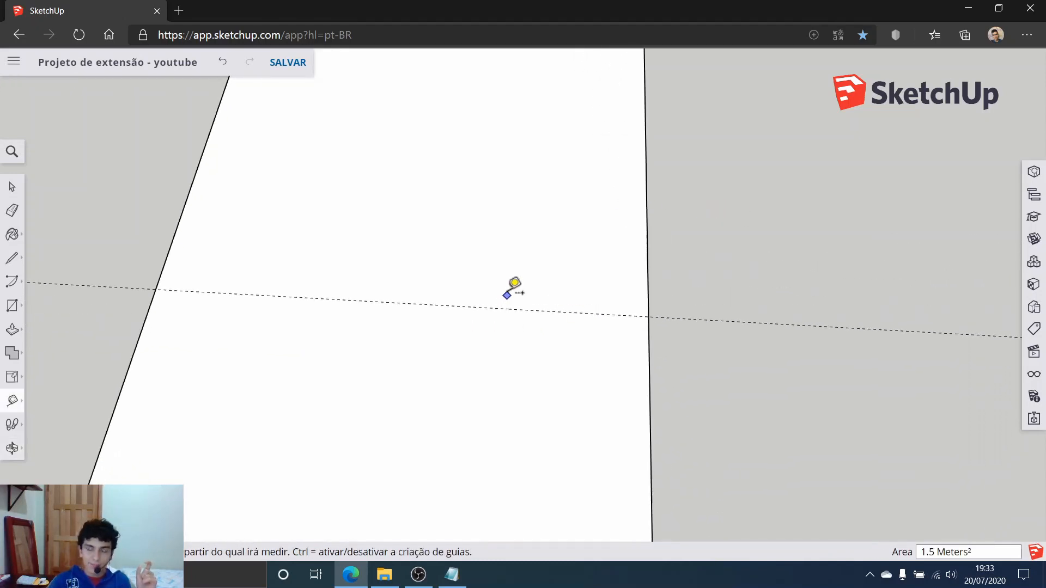
{"action": "scroll", "coordinate": [515, 282], "scroll_direction": "up", "scroll_amount": 2}
{"action": "scroll", "coordinate": [616, 275], "scroll_direction": "up", "scroll_amount": 1}
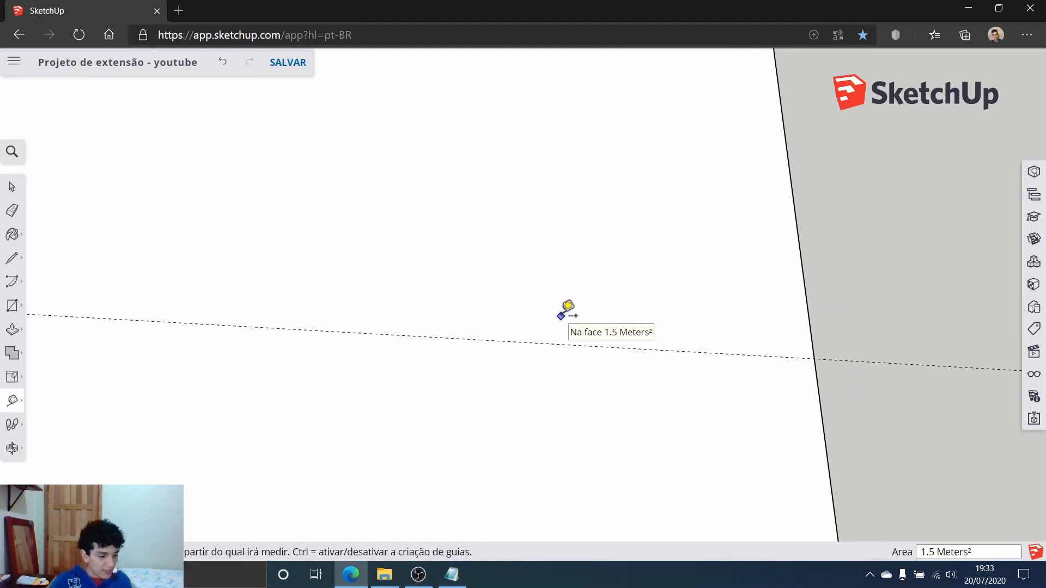
{"action": "left_click", "coordinate": [559, 344]}
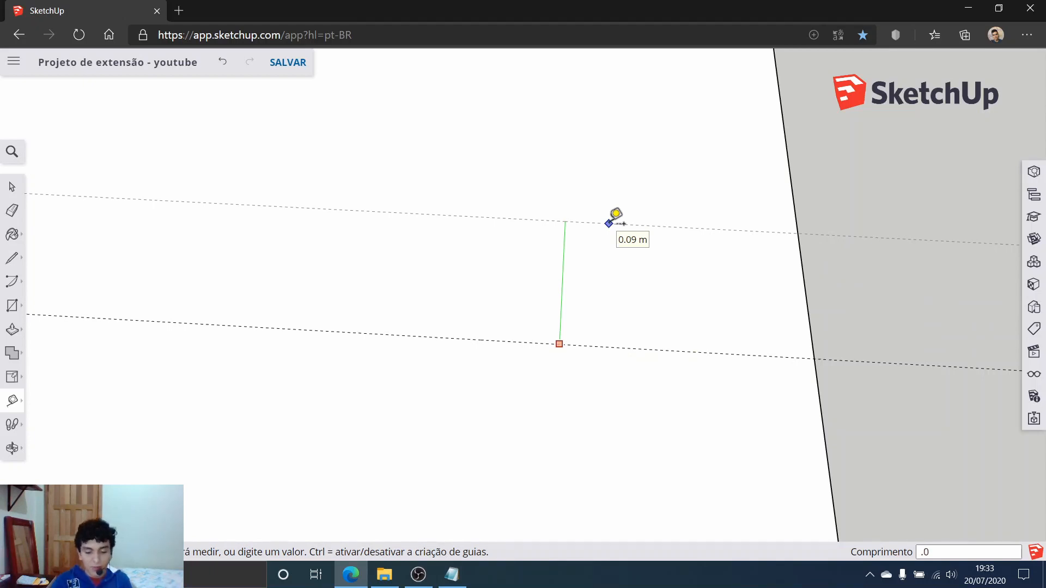
{"action": "key", "text": "Return"}
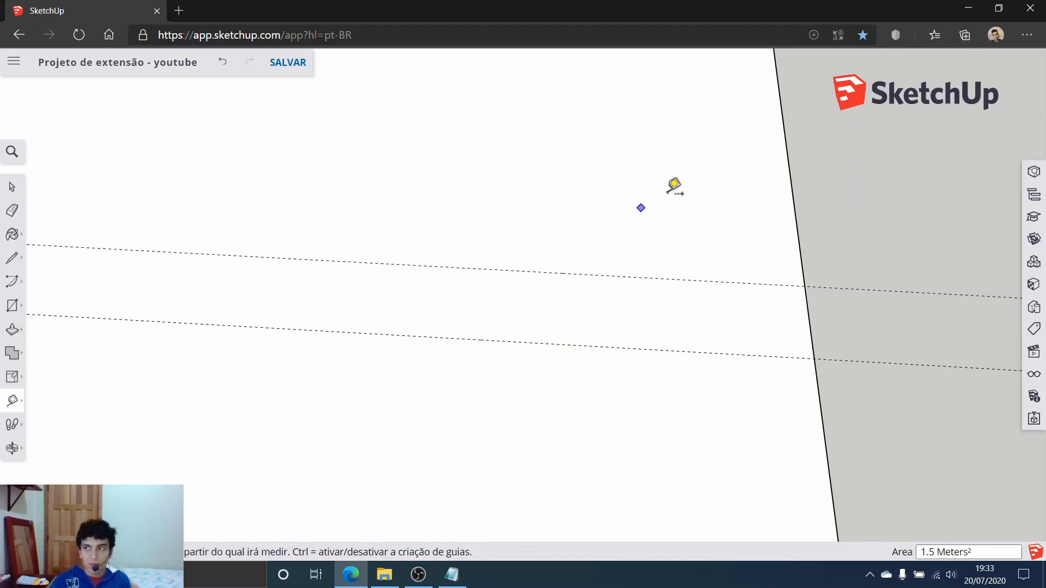
{"action": "middle_click_drag", "start_coordinate": [669, 220], "coordinate": [659, 344]}
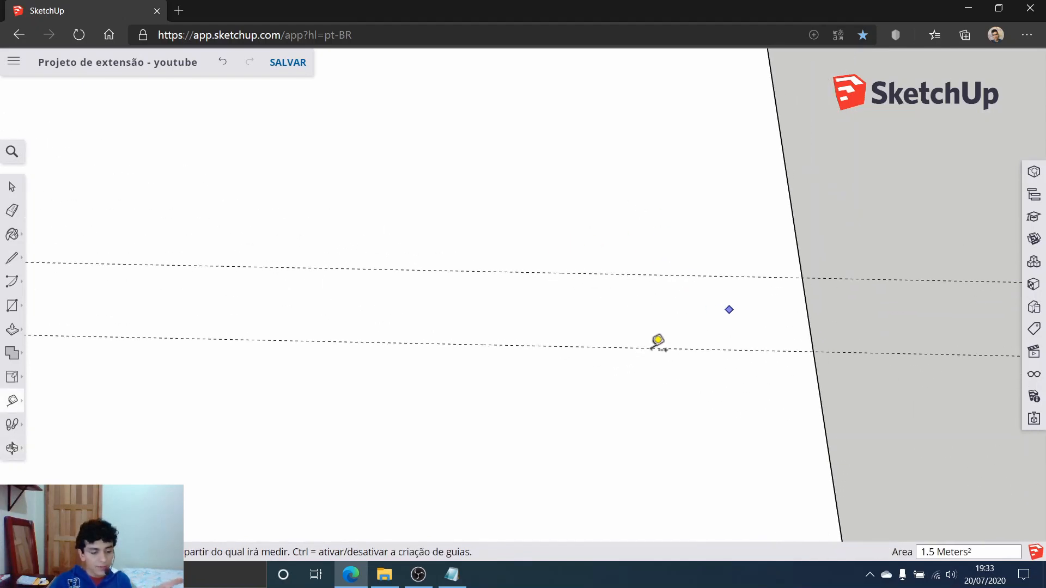
Place two guide lines parallel to the door's long edge, one 0.05 m in from it and the other 0.05 m further in.
{"action": "left_click", "coordinate": [808, 324]}
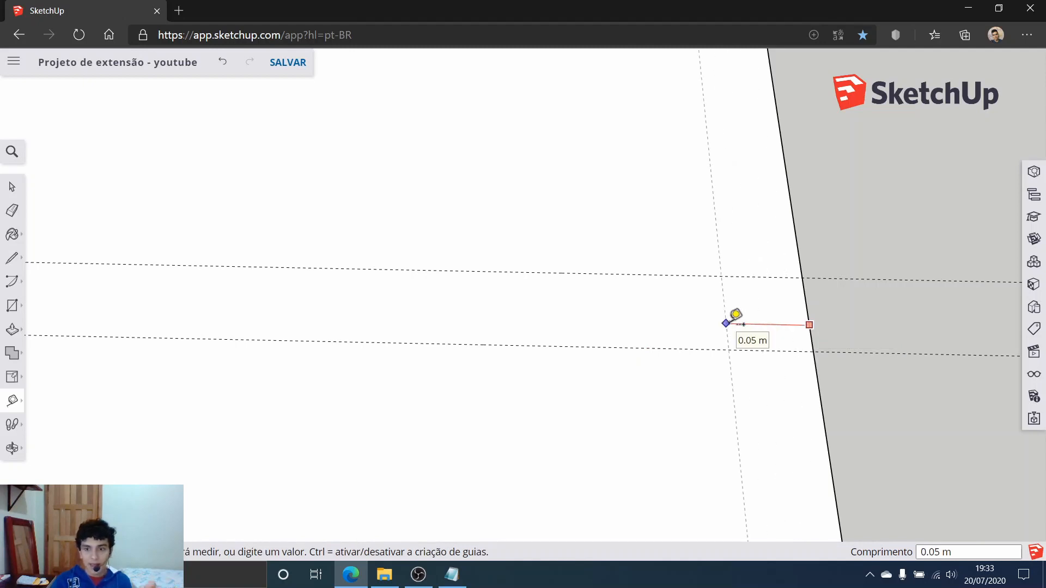
{"action": "left_click", "coordinate": [730, 320]}
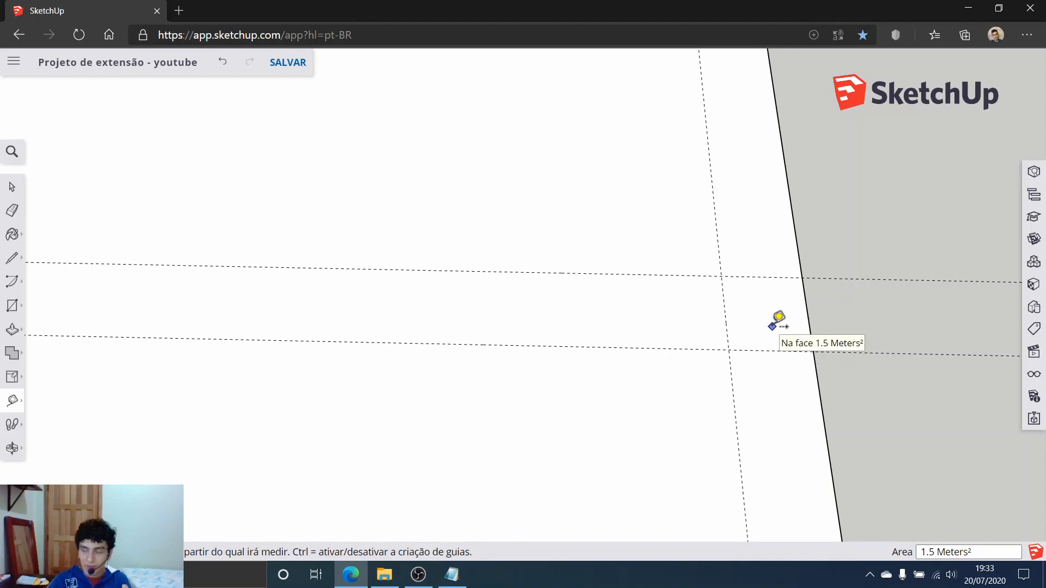
{"action": "left_click", "coordinate": [724, 310]}
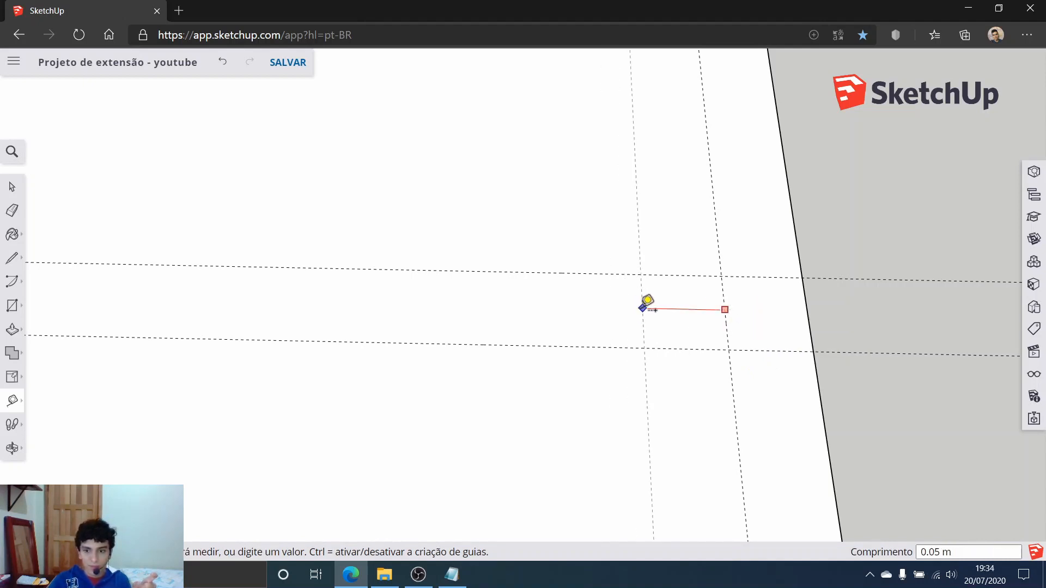
{"action": "left_click", "coordinate": [644, 306]}
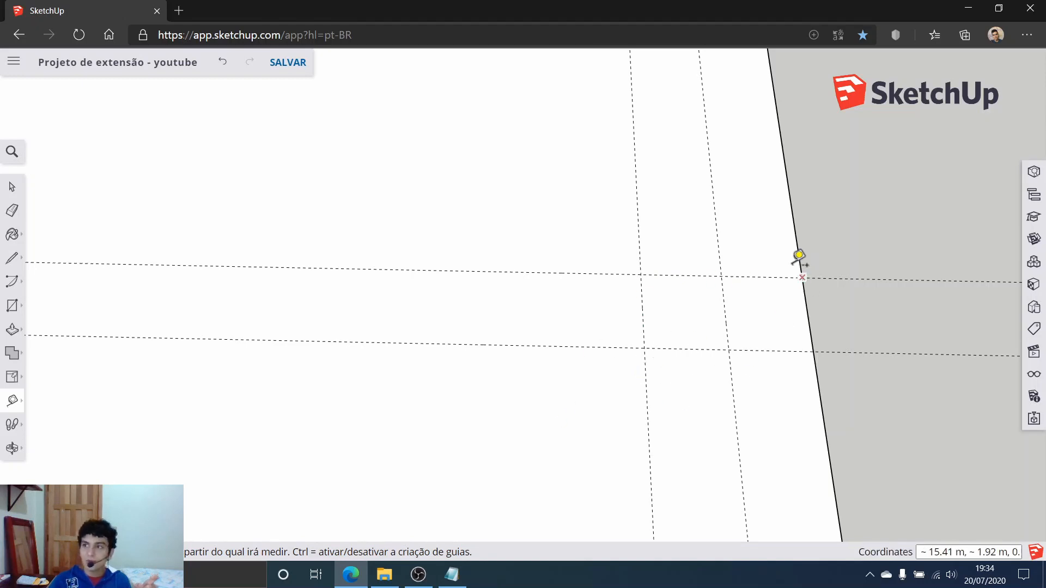
Add two more guide lines across the door face beyond the existing pair, the outer one 0.05 m from the inner one.
{"action": "scroll", "coordinate": [763, 240], "scroll_direction": "up", "scroll_amount": 1}
{"action": "middle_click_drag", "start_coordinate": [743, 248], "coordinate": [416, 247]}
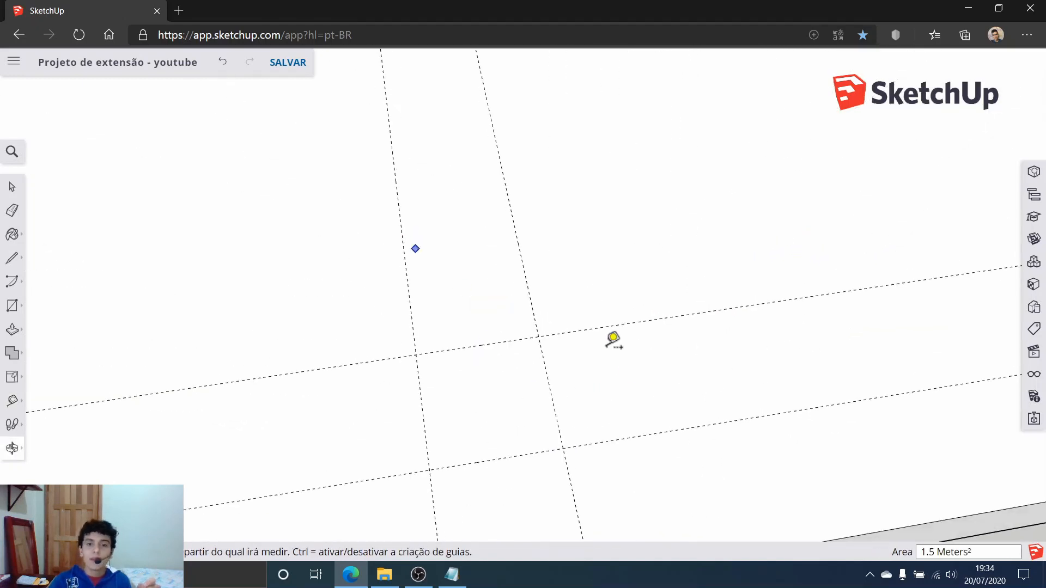
{"action": "left_click", "coordinate": [551, 395]}
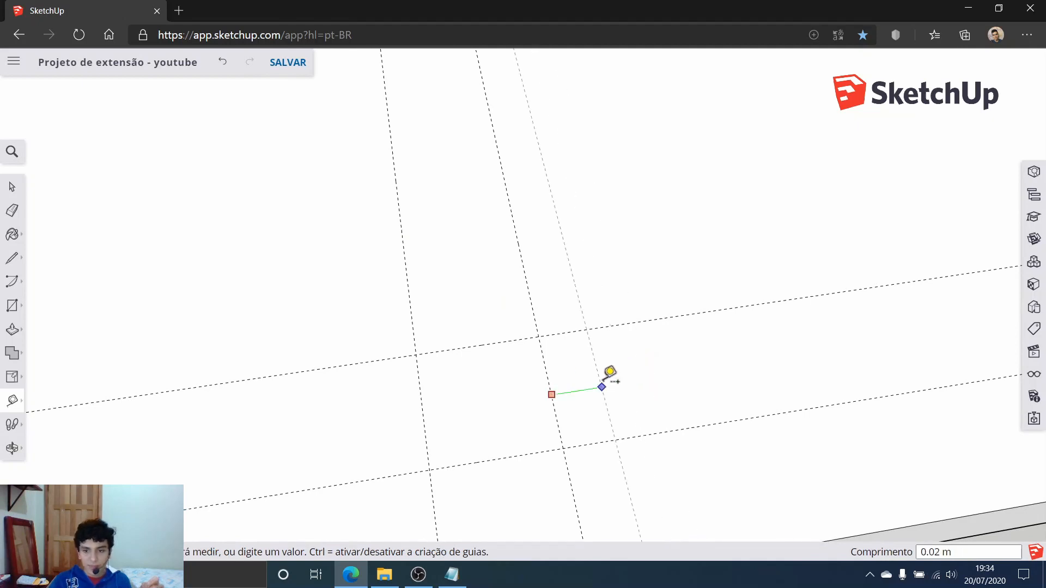
{"action": "left_click", "coordinate": [621, 374]}
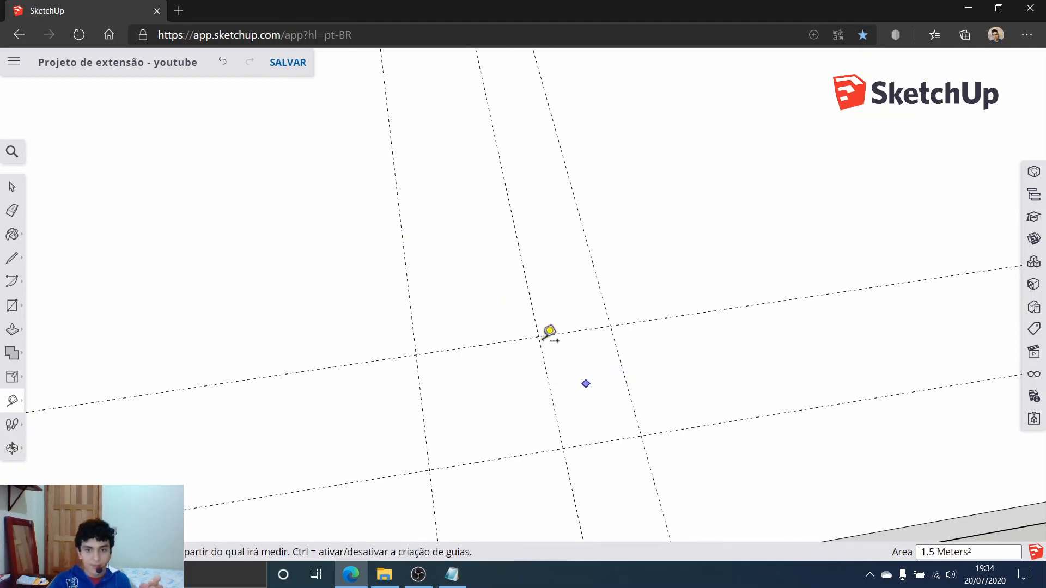
{"action": "scroll", "coordinate": [623, 352], "scroll_direction": "down", "scroll_amount": 2}
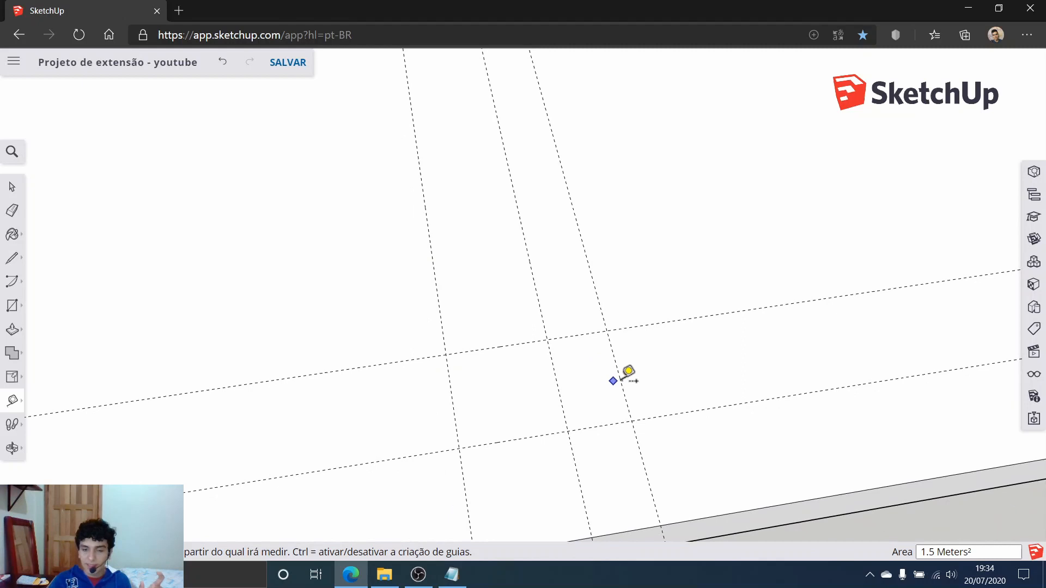
{"action": "left_click", "coordinate": [621, 381]}
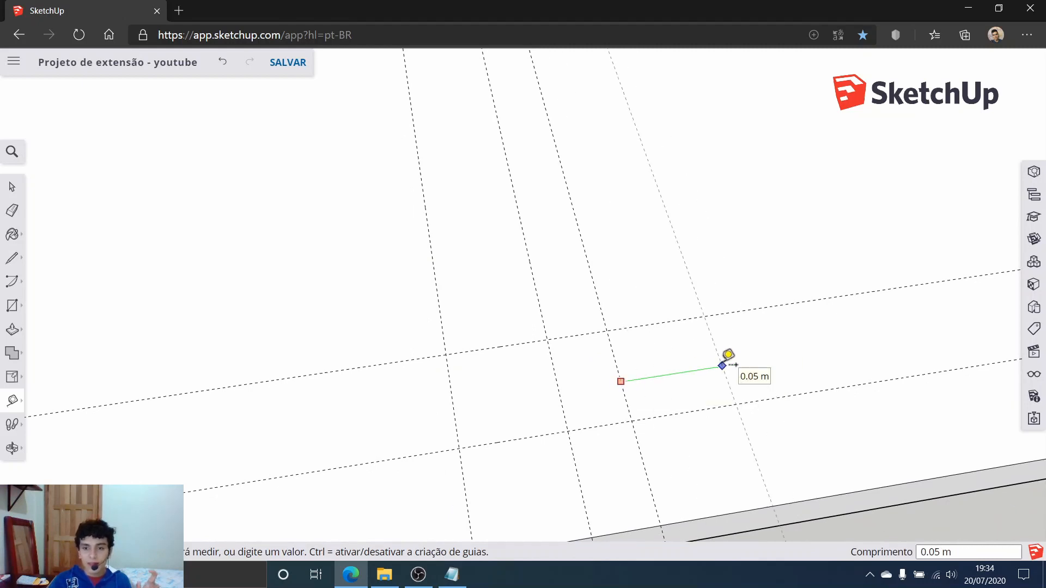
{"action": "left_click", "coordinate": [717, 360]}
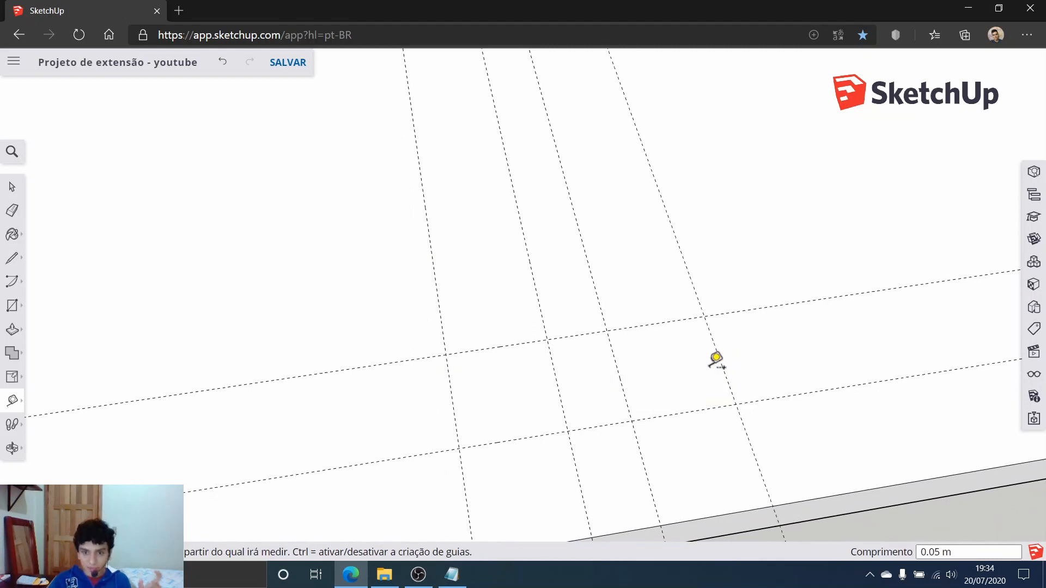
Draw a 0.05 × 0.05 m square between the guide intersections of the nearer pair of cross guides.
{"action": "left_click", "coordinate": [12, 187]}
{"action": "middle_click_drag", "start_coordinate": [327, 390], "coordinate": [608, 294]}
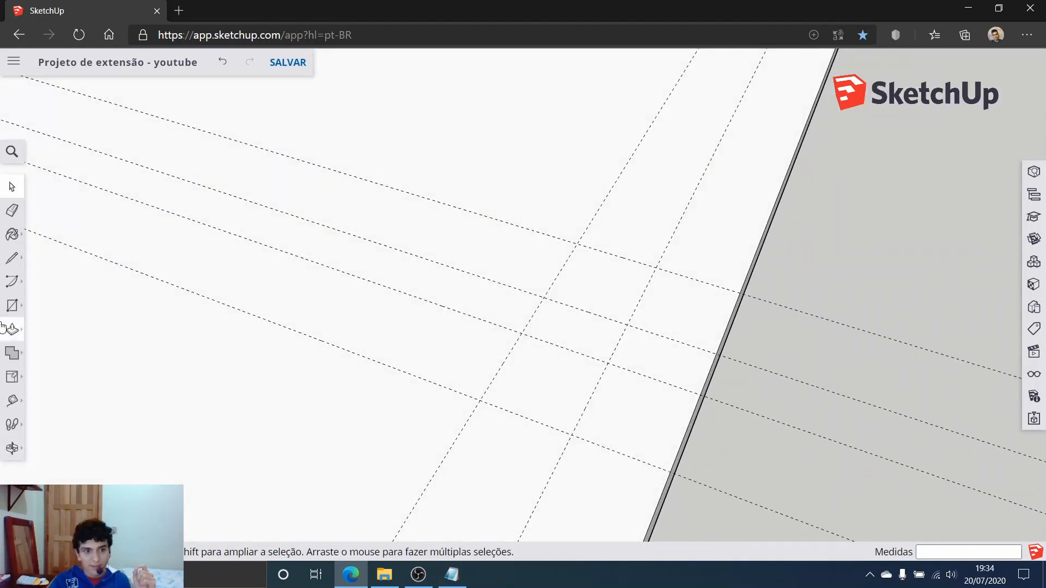
{"action": "left_click", "coordinate": [12, 305]}
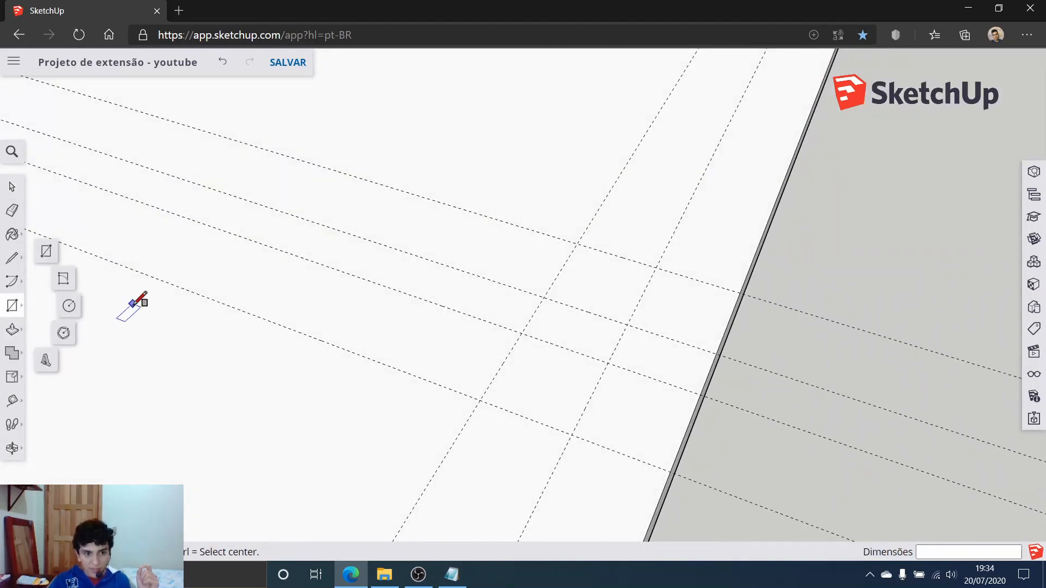
{"action": "left_click", "coordinate": [480, 400]}
{"action": "left_click", "coordinate": [609, 362]}
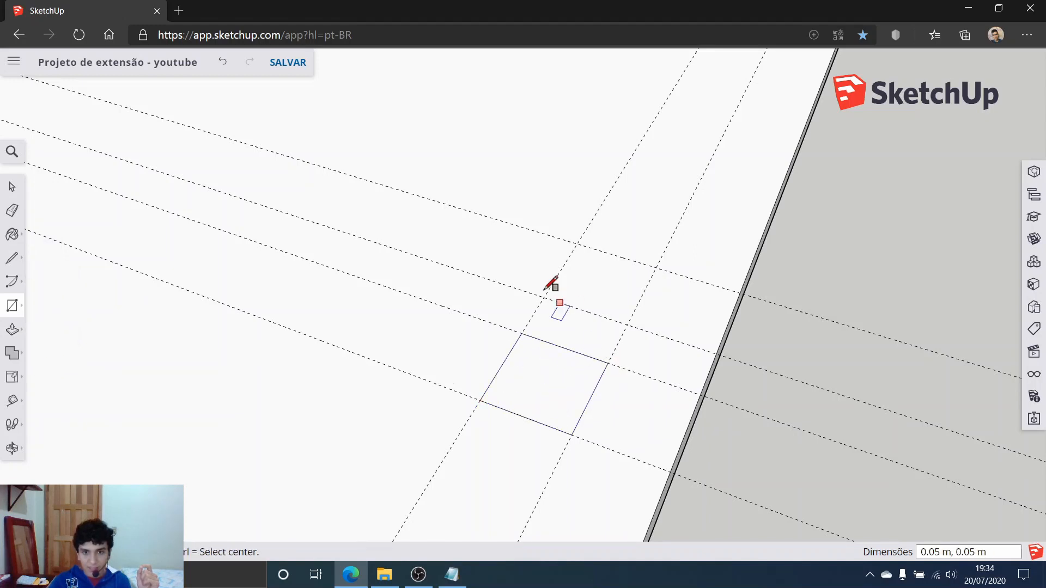
{"action": "left_click", "coordinate": [543, 297]}
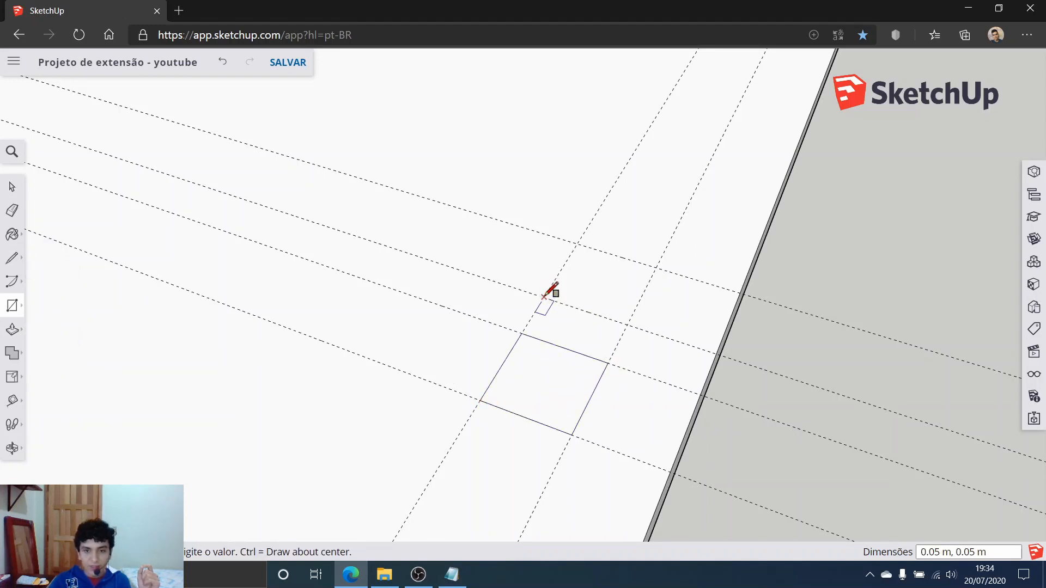
{"action": "left_click", "coordinate": [651, 267]}
{"action": "left_click", "coordinate": [224, 67]}
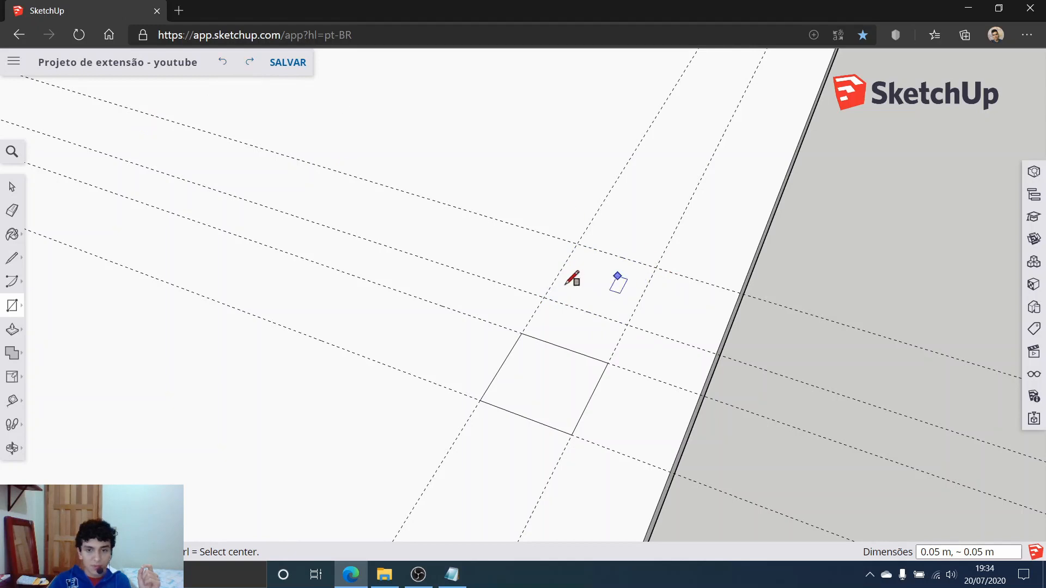
Draw a second square between the guide intersections of the farther pair of cross guides.
{"action": "left_click", "coordinate": [543, 297]}
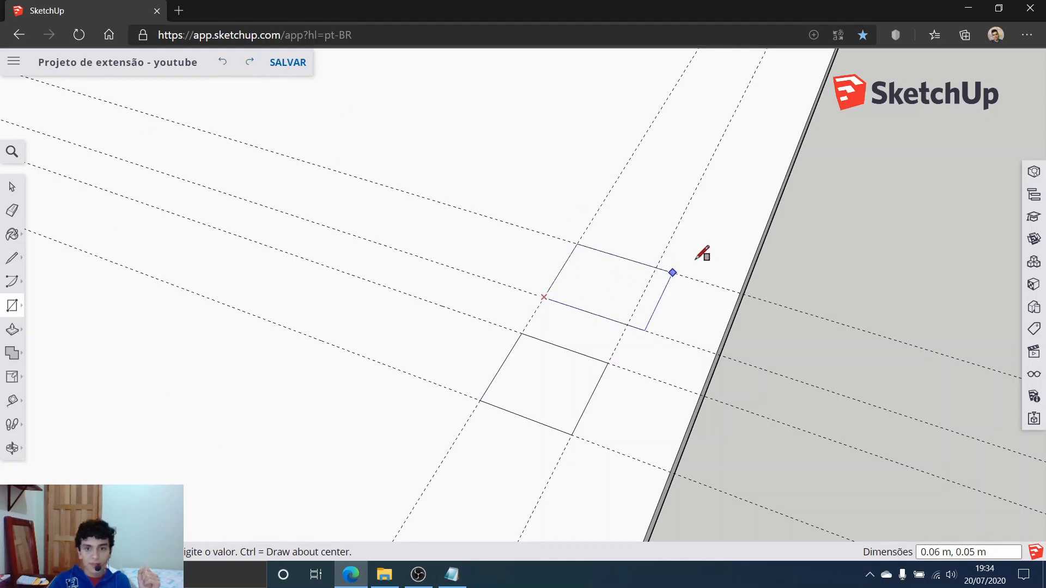
{"action": "left_click", "coordinate": [659, 264]}
{"action": "left_click", "coordinate": [12, 187]}
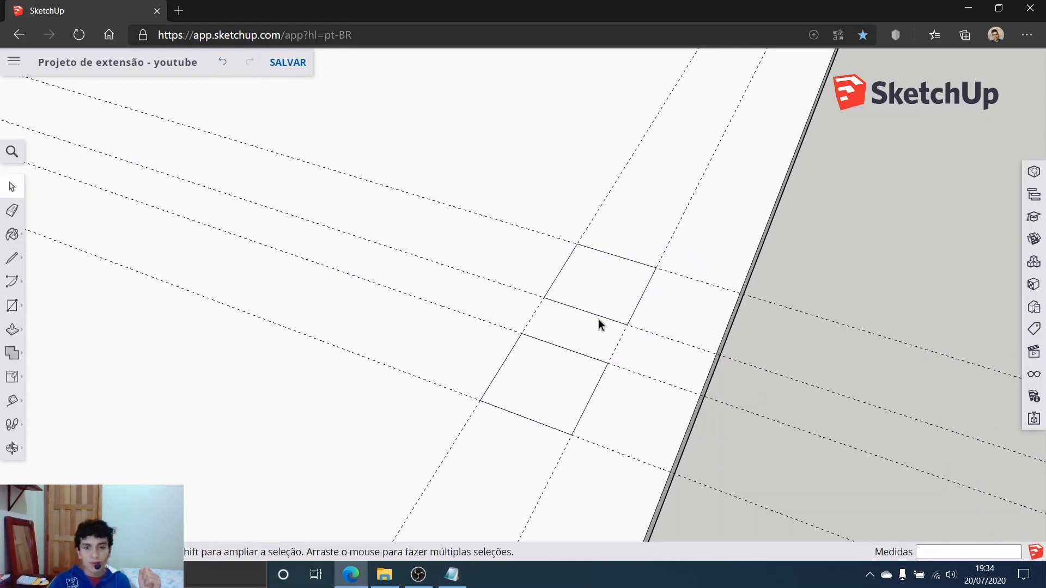
Delete all the guide lines, keeping only the two squares on the door face.
{"action": "middle_click_drag", "start_coordinate": [599, 324], "coordinate": [869, 455]}
{"action": "left_click_drag", "start_coordinate": [869, 456], "coordinate": [810, 320]}
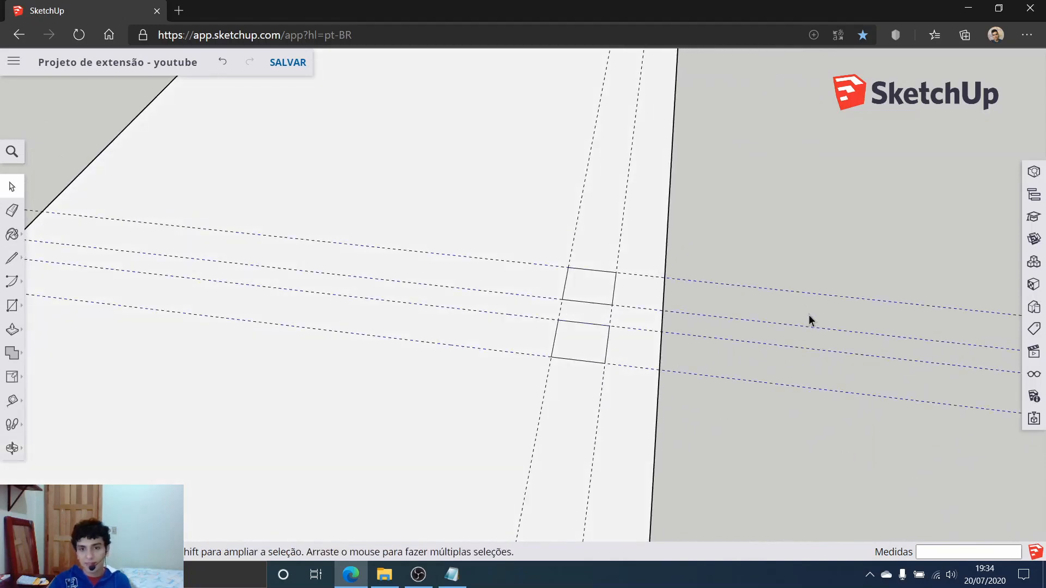
{"action": "scroll", "coordinate": [767, 228], "scroll_direction": "down", "scroll_amount": 3}
{"action": "middle_click_drag", "start_coordinate": [766, 228], "coordinate": [485, 234]}
{"action": "scroll", "coordinate": [485, 234], "scroll_direction": "down", "scroll_amount": 3}
{"action": "left_click_drag", "start_coordinate": [897, 171], "coordinate": [890, 191]}
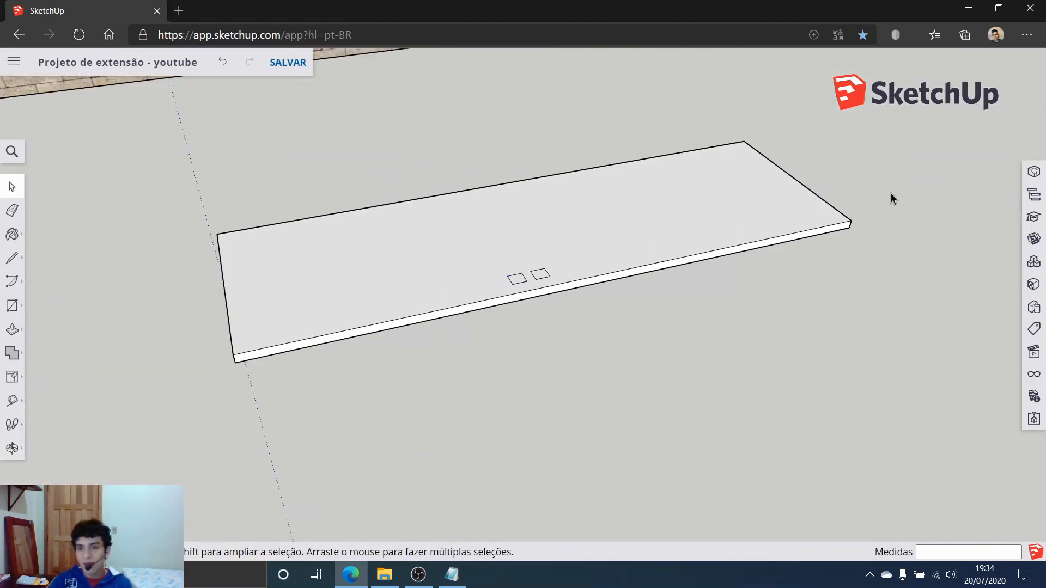
Extrude the first of the two small squares 0.01 m out from the door face.
{"action": "scroll", "coordinate": [620, 328], "scroll_direction": "up", "scroll_amount": 5}
{"action": "scroll", "coordinate": [475, 292], "scroll_direction": "up", "scroll_amount": 2}
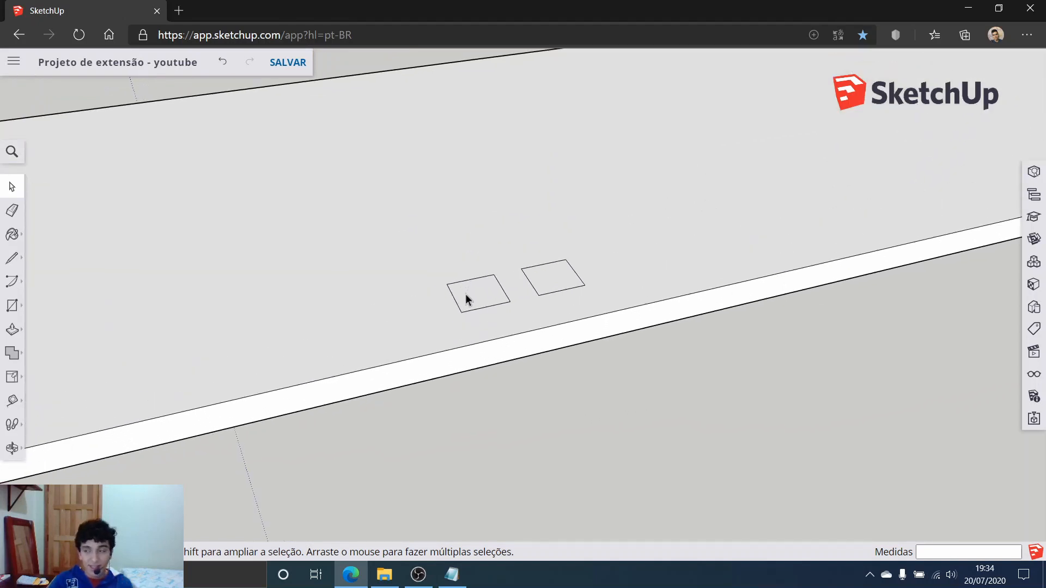
{"action": "middle_click_drag", "start_coordinate": [465, 296], "coordinate": [504, 326]}
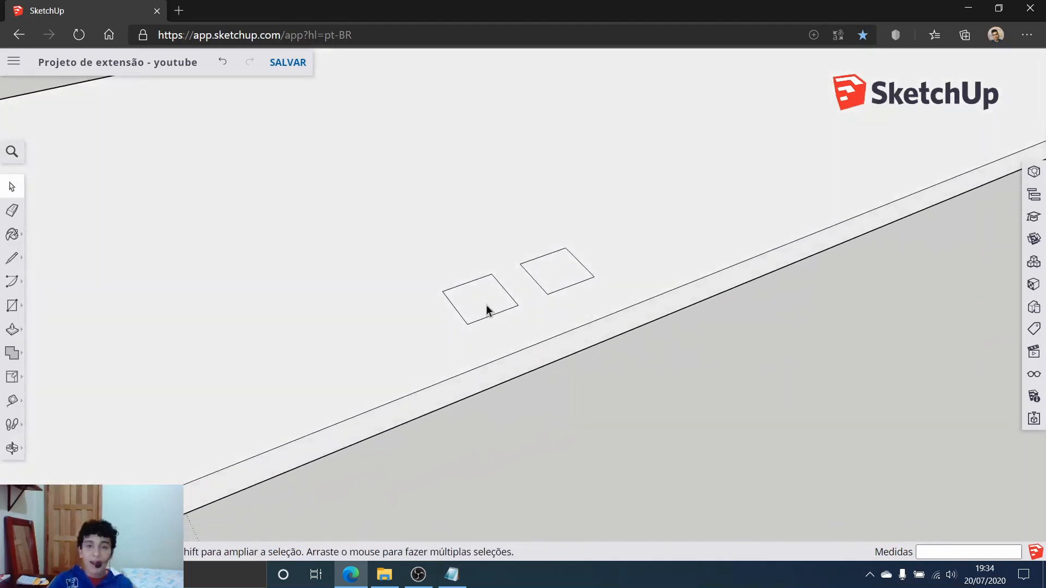
{"action": "scroll", "coordinate": [473, 301], "scroll_direction": "up", "scroll_amount": 3}
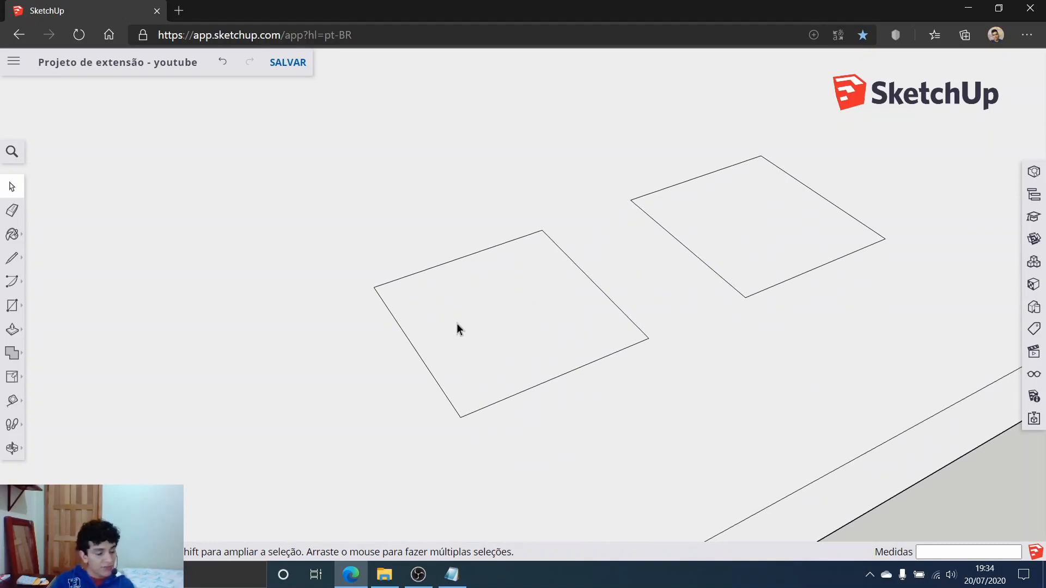
{"action": "middle_click_drag", "start_coordinate": [485, 340], "coordinate": [513, 289]}
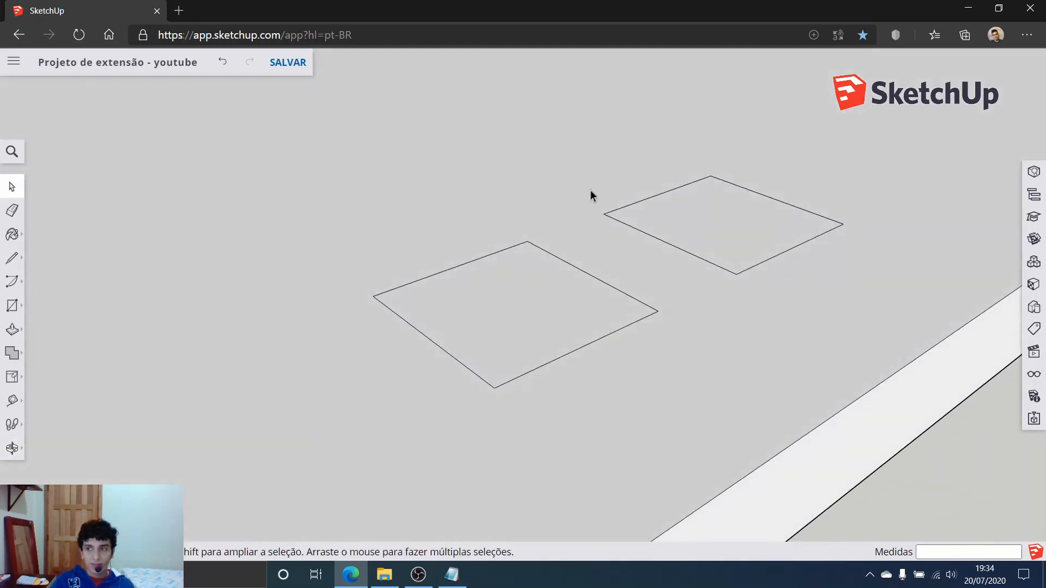
{"action": "left_click", "coordinate": [9, 333]}
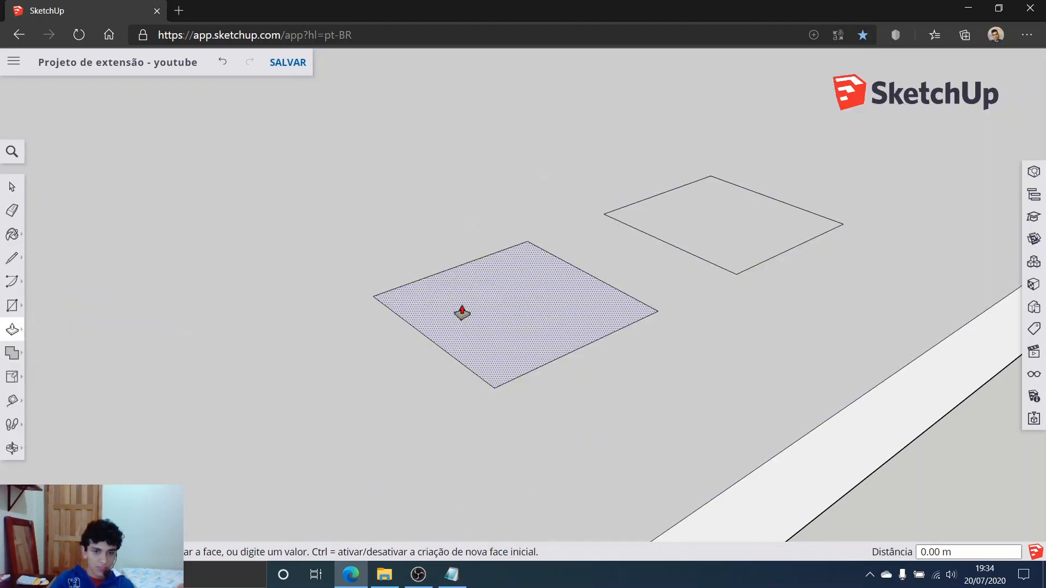
{"action": "left_click", "coordinate": [462, 313]}
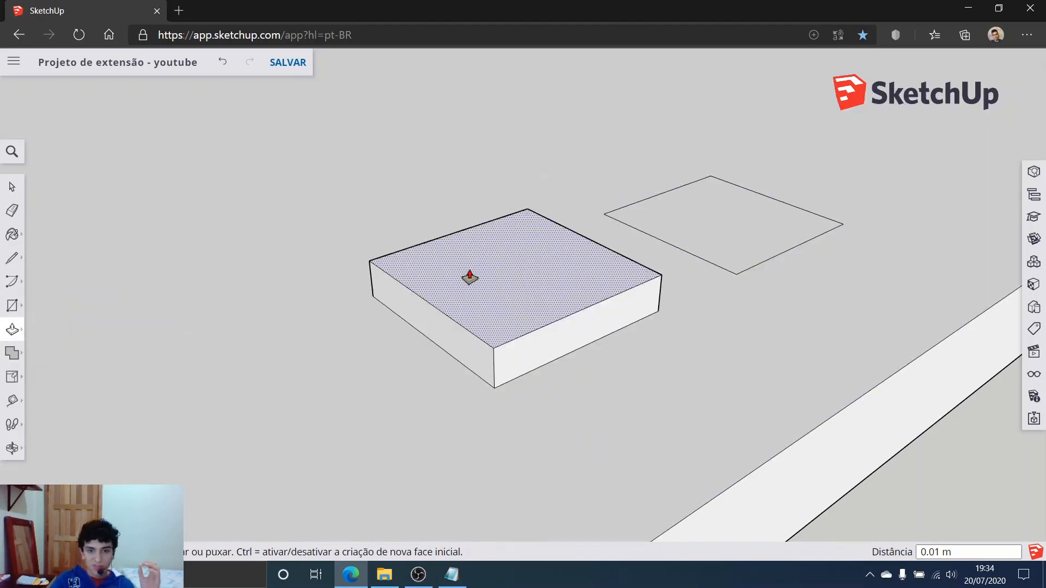
{"action": "left_click", "coordinate": [467, 276]}
Extrude the second small square to the same height as the first block.
{"action": "middle_click_drag", "start_coordinate": [642, 320], "coordinate": [572, 304]}
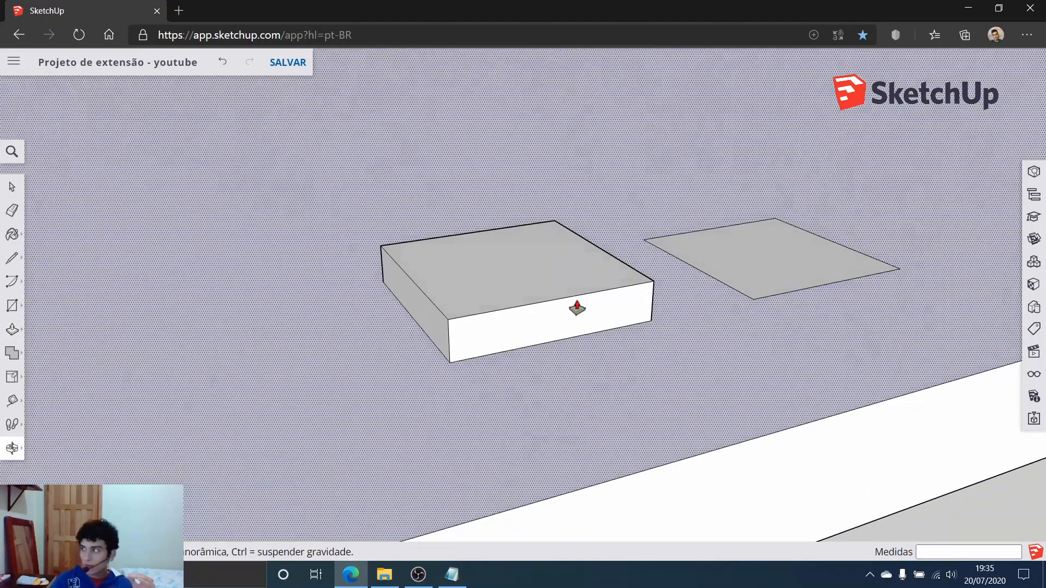
{"action": "left_click", "coordinate": [753, 250]}
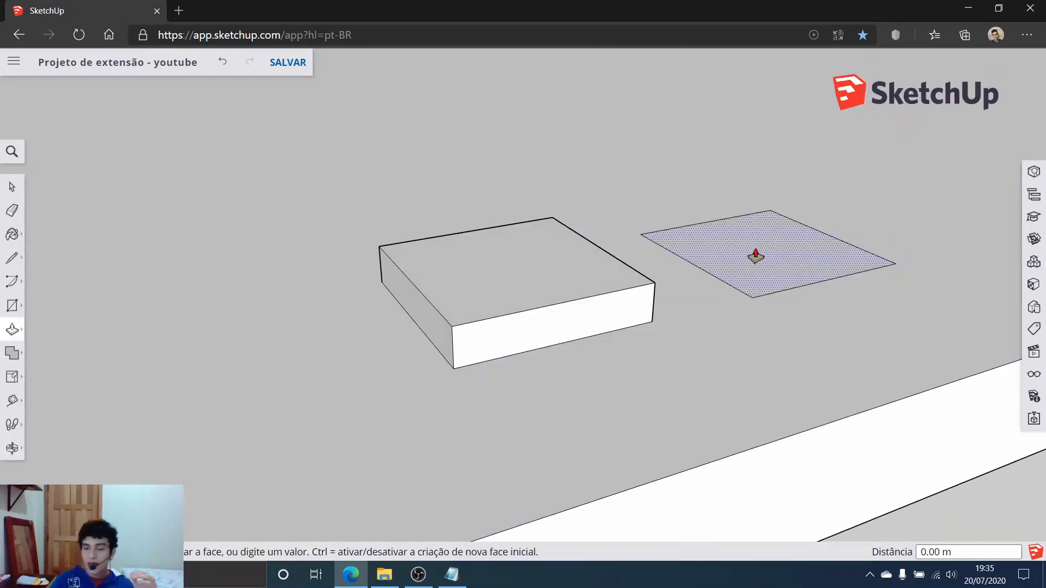
{"action": "left_click", "coordinate": [561, 271]}
{"action": "middle_click_drag", "start_coordinate": [561, 271], "coordinate": [507, 306]}
{"action": "key", "text": "space"}
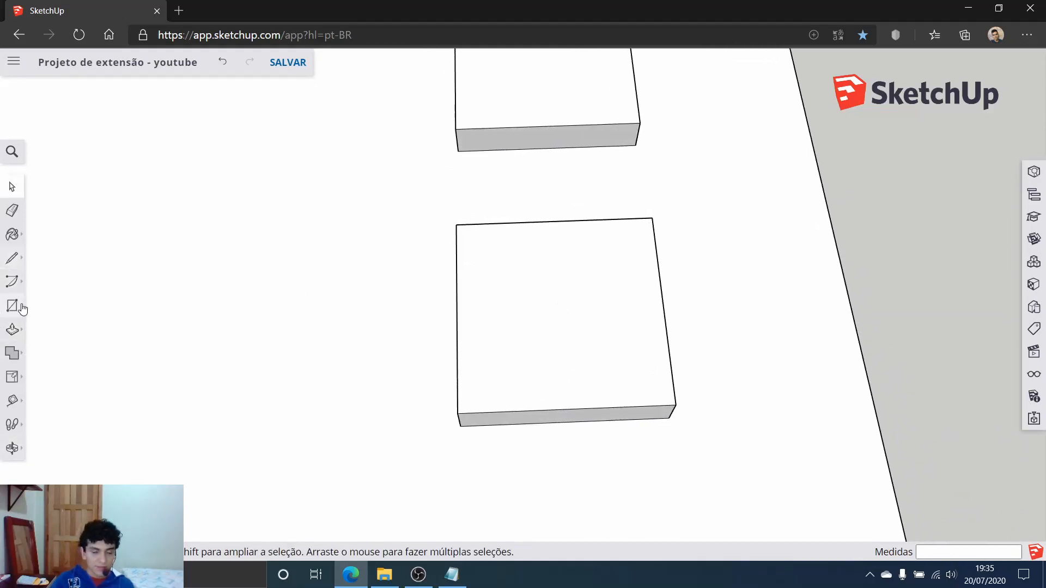
Place guides on the nearer block's top face, 0.022 m in from both side edges, plus one crossing them parallel to its front edge.
{"action": "left_click", "coordinate": [13, 400]}
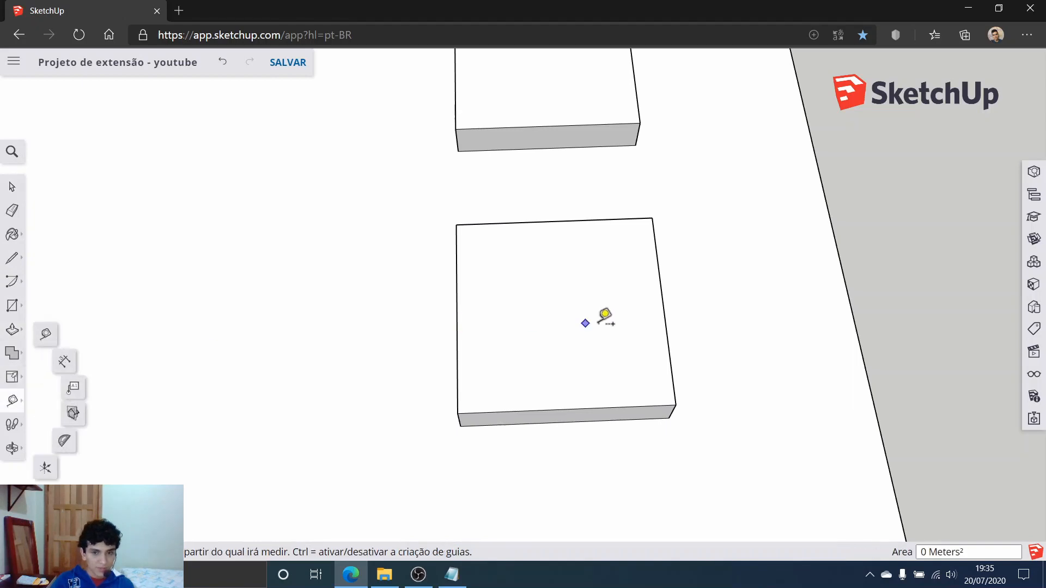
{"action": "left_click", "coordinate": [665, 324]}
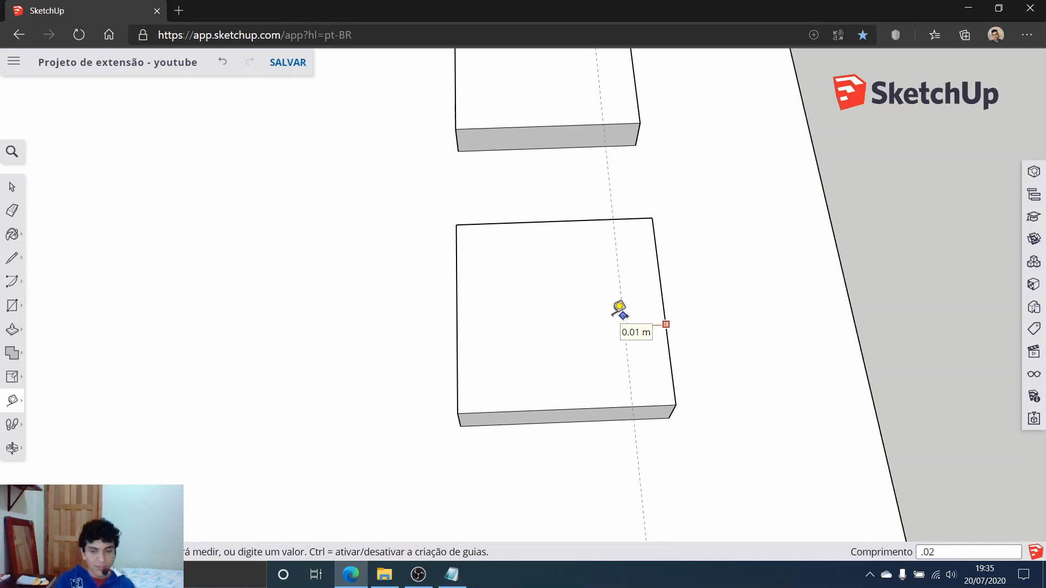
{"action": "key", "text": "Return"}
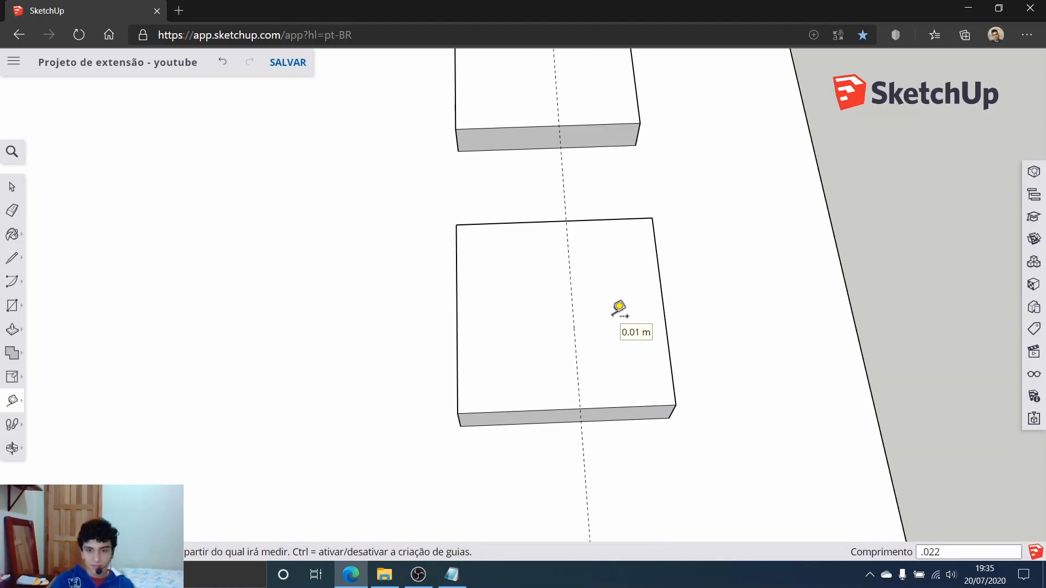
{"action": "left_click", "coordinate": [458, 314]}
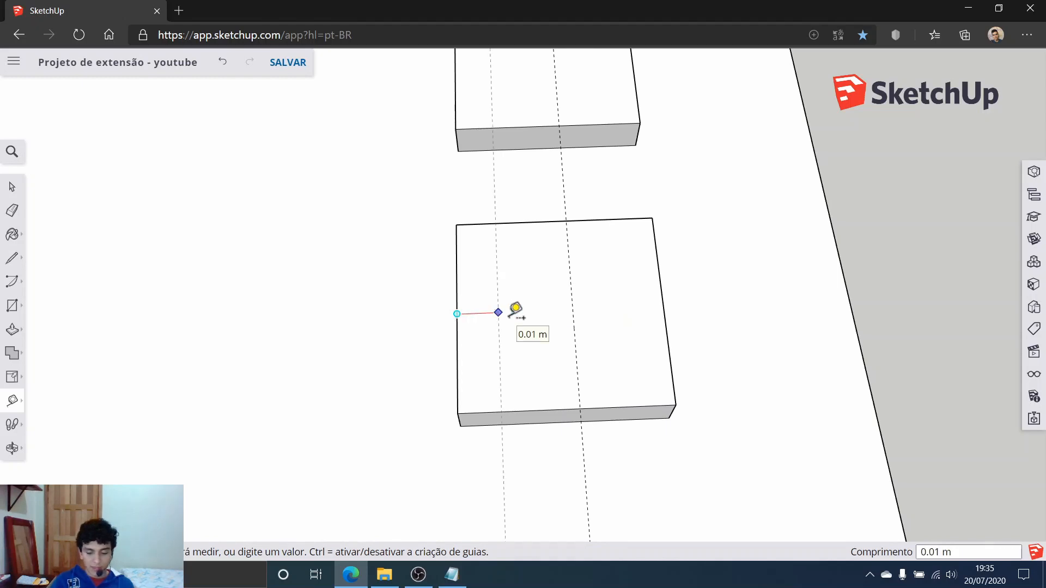
{"action": "key", "text": "Return"}
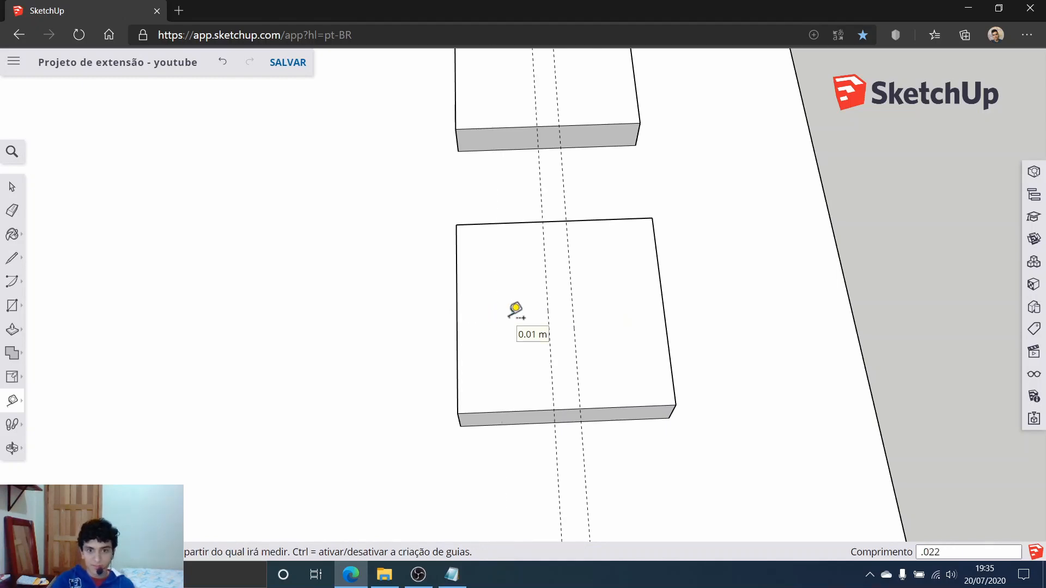
{"action": "left_click", "coordinate": [567, 409]}
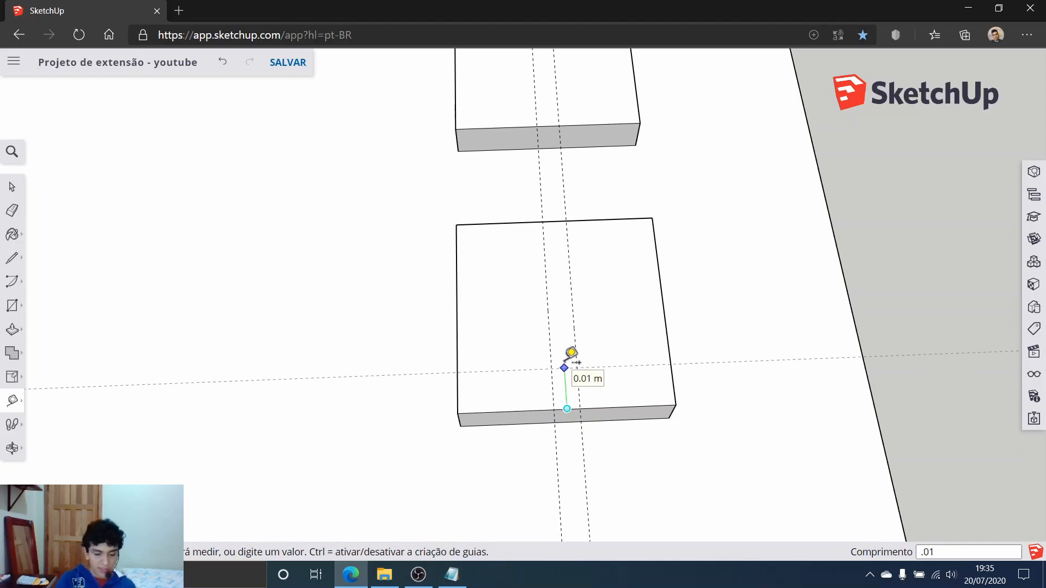
{"action": "key", "text": "Return"}
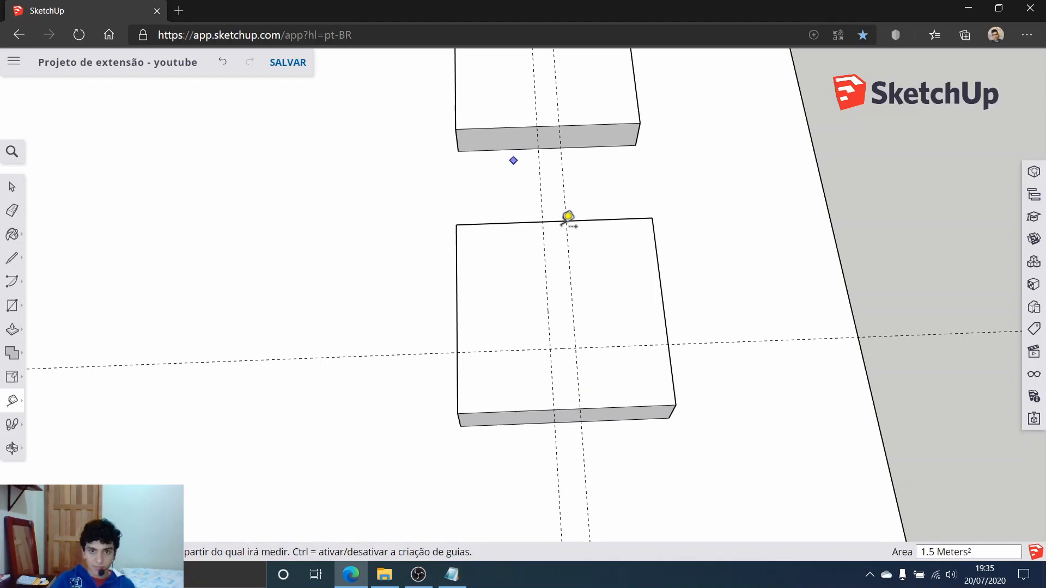
Add a guide 0.015 m in from the nearer block's rear edge and draw a rectangle between the four guide intersections.
{"action": "left_click", "coordinate": [565, 212]}
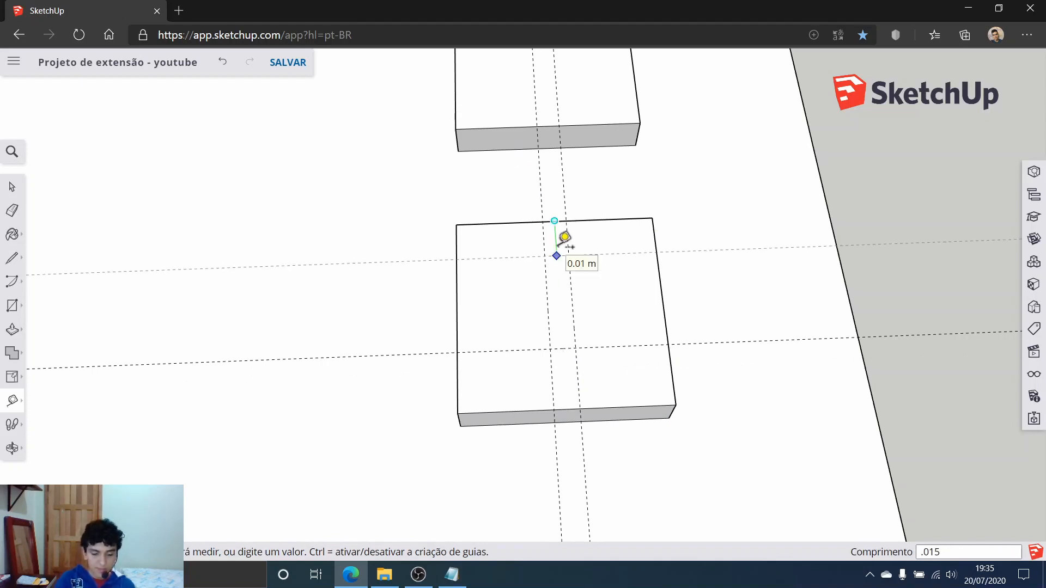
{"action": "type", "text": ".015"}
{"action": "key", "text": "Return"}
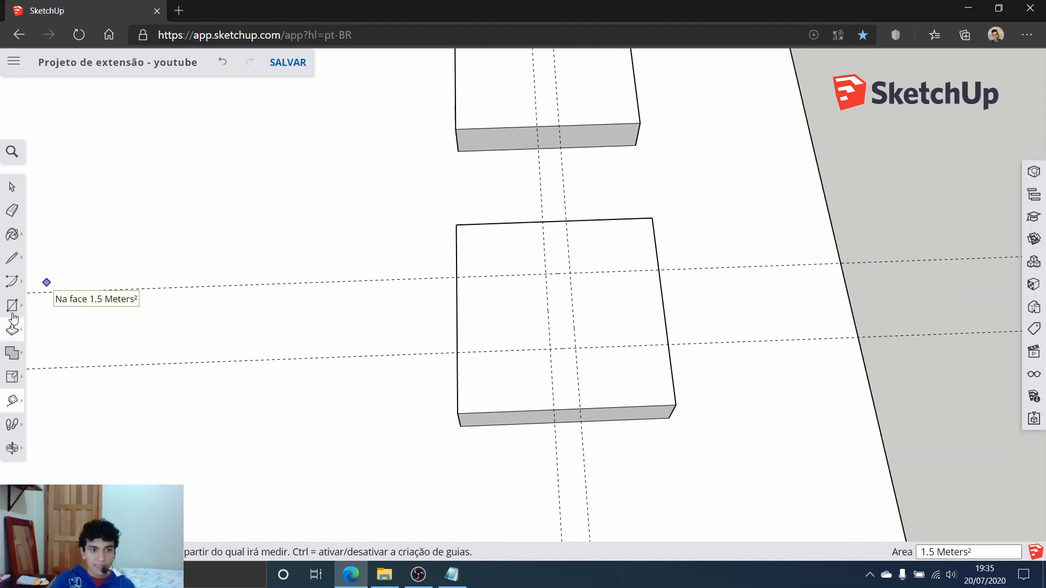
{"action": "key", "text": "r"}
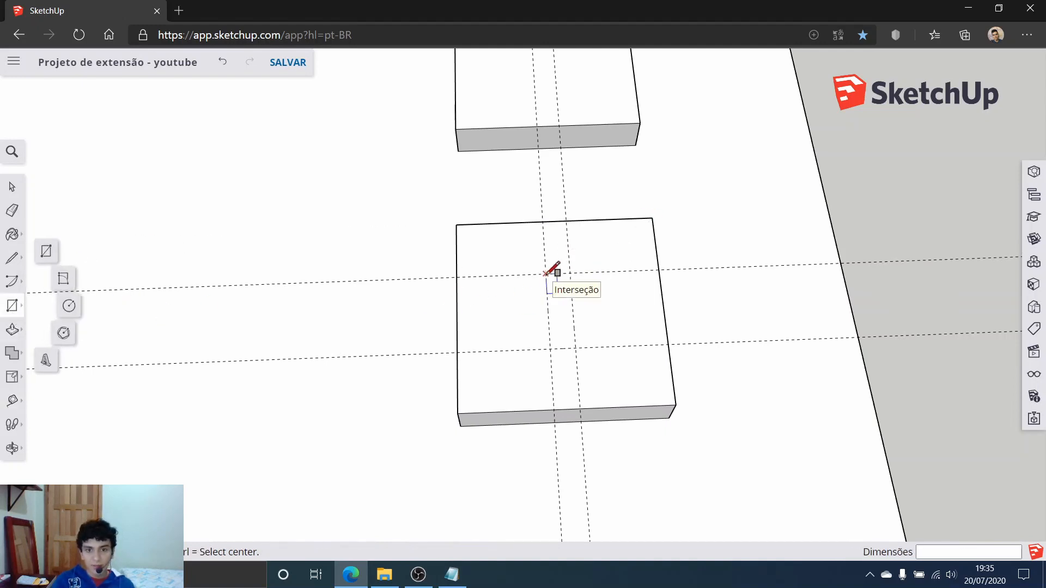
{"action": "left_click", "coordinate": [546, 273]}
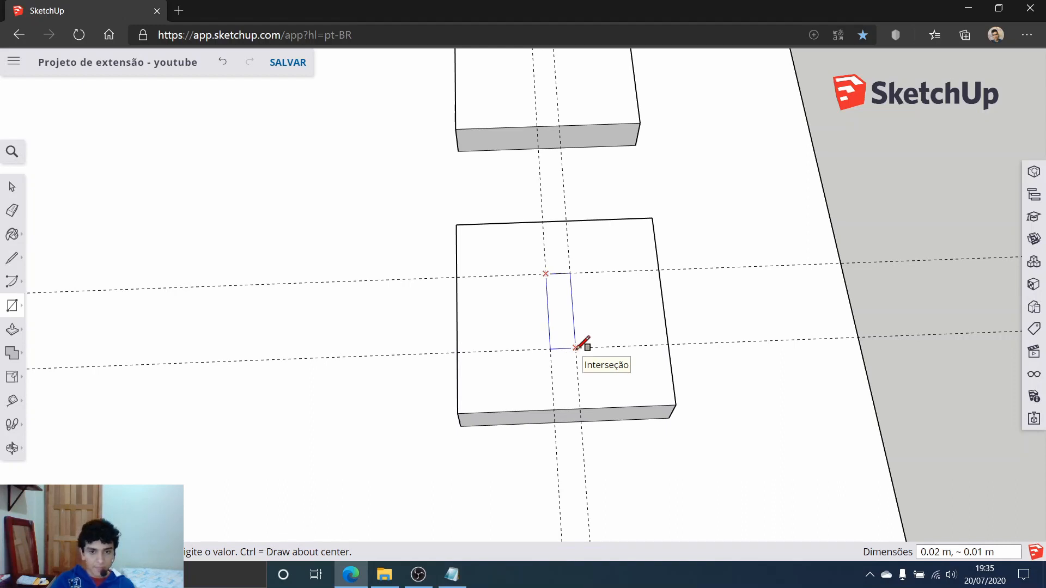
{"action": "left_click", "coordinate": [576, 347]}
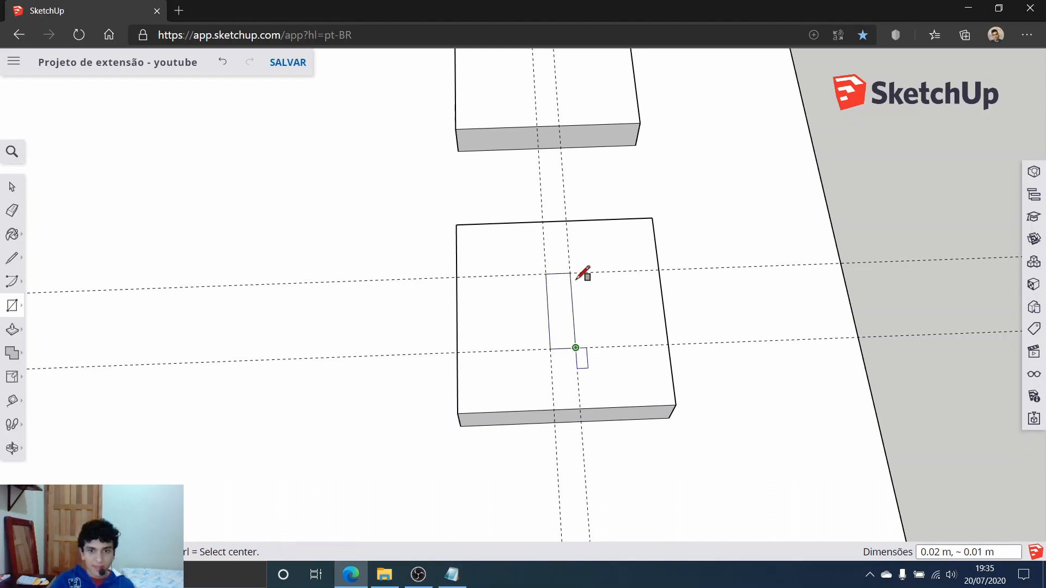
Delete the guides and push the narrow rectangle 0.01 m down into the block to cut the keyhole slot.
{"action": "left_click", "coordinate": [11, 188]}
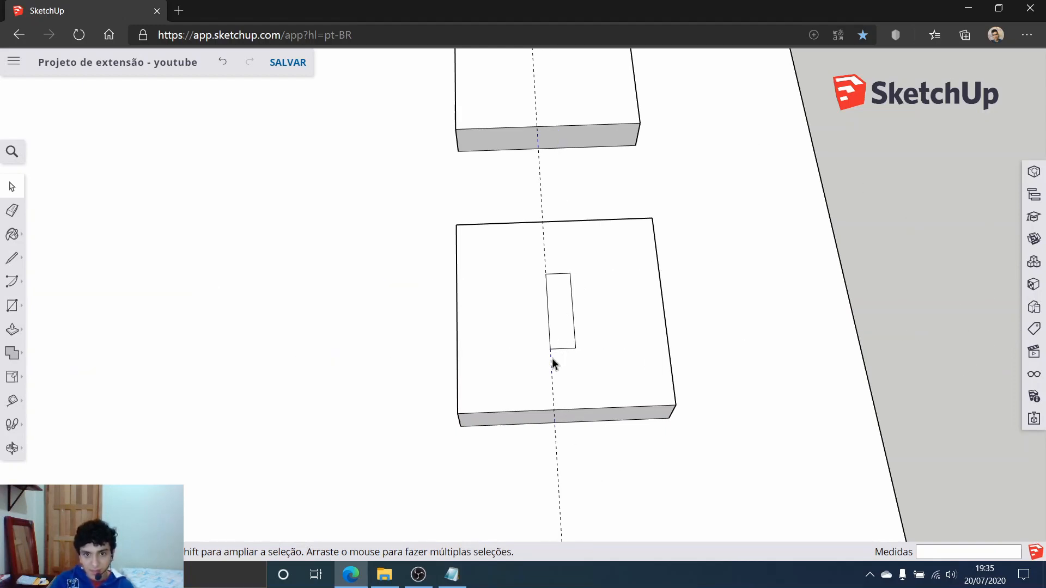
{"action": "scroll", "coordinate": [572, 333], "scroll_direction": "up", "scroll_amount": 5}
{"action": "middle_click_drag", "start_coordinate": [572, 333], "coordinate": [54, 354]}
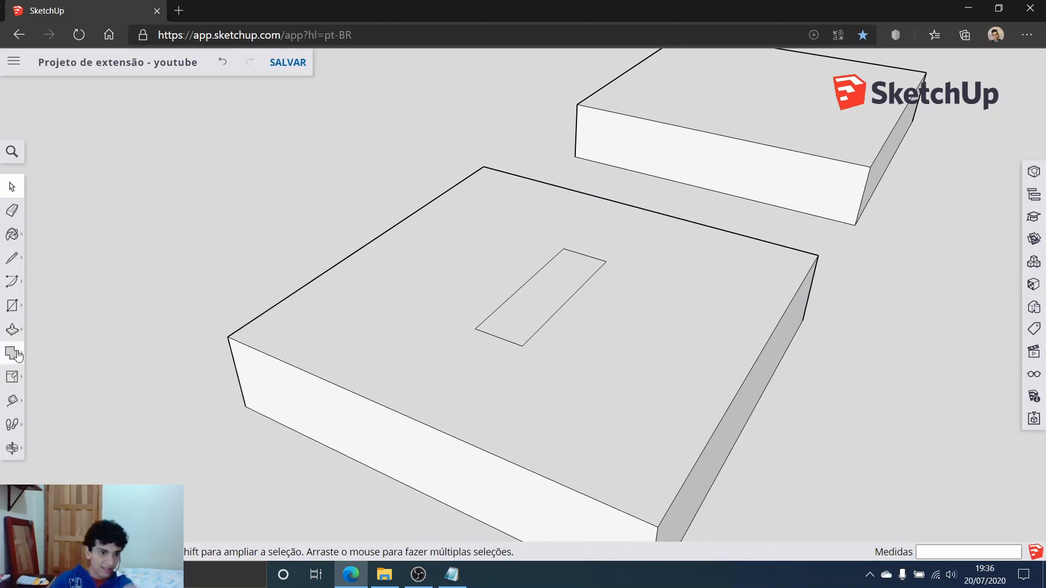
{"action": "left_click", "coordinate": [12, 329]}
{"action": "left_click", "coordinate": [569, 289]}
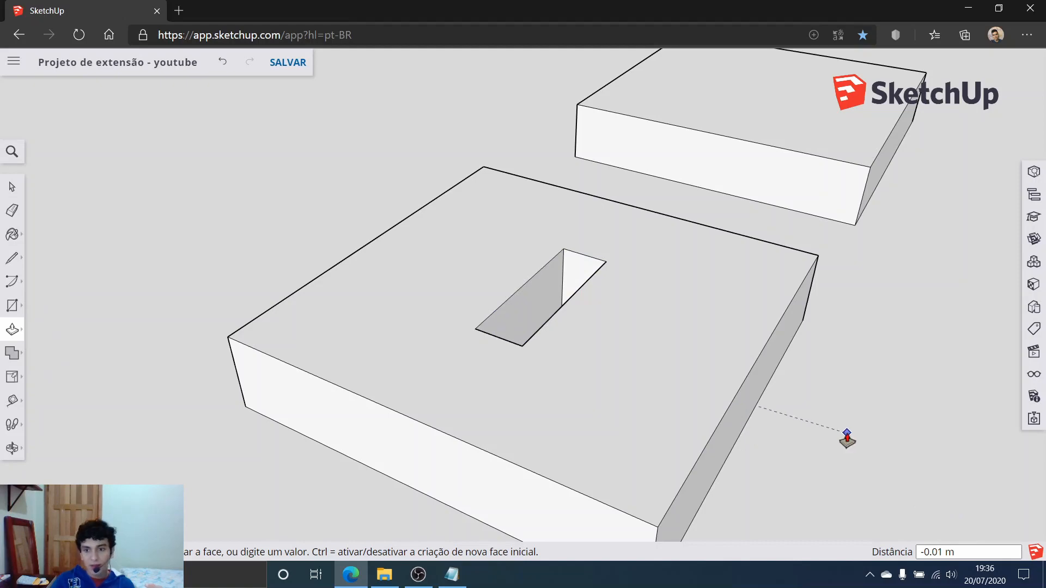
{"action": "scroll", "coordinate": [845, 435], "scroll_direction": "down", "scroll_amount": 3}
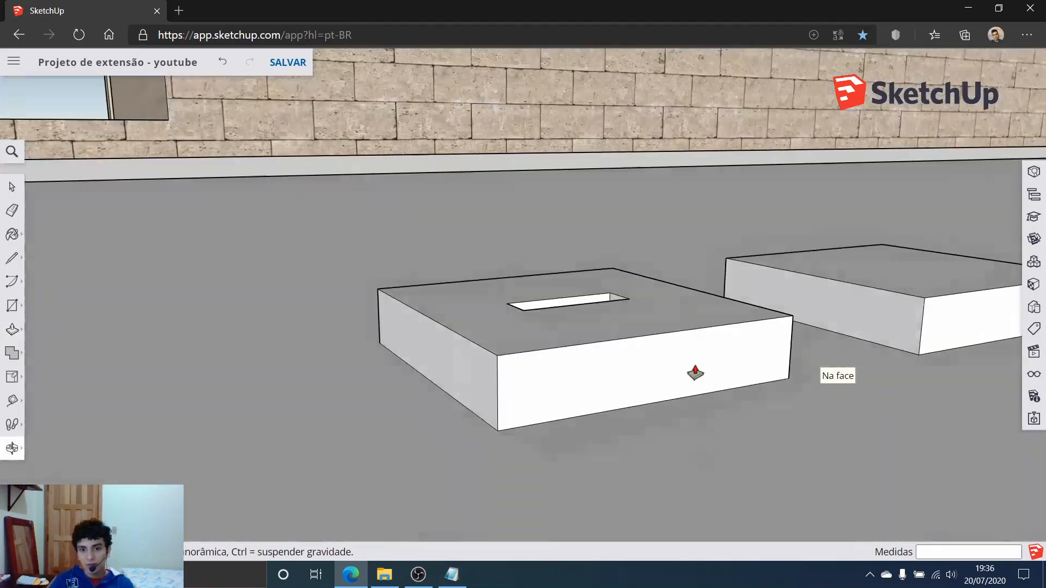
{"action": "middle_click_drag", "start_coordinate": [695, 373], "coordinate": [712, 495]}
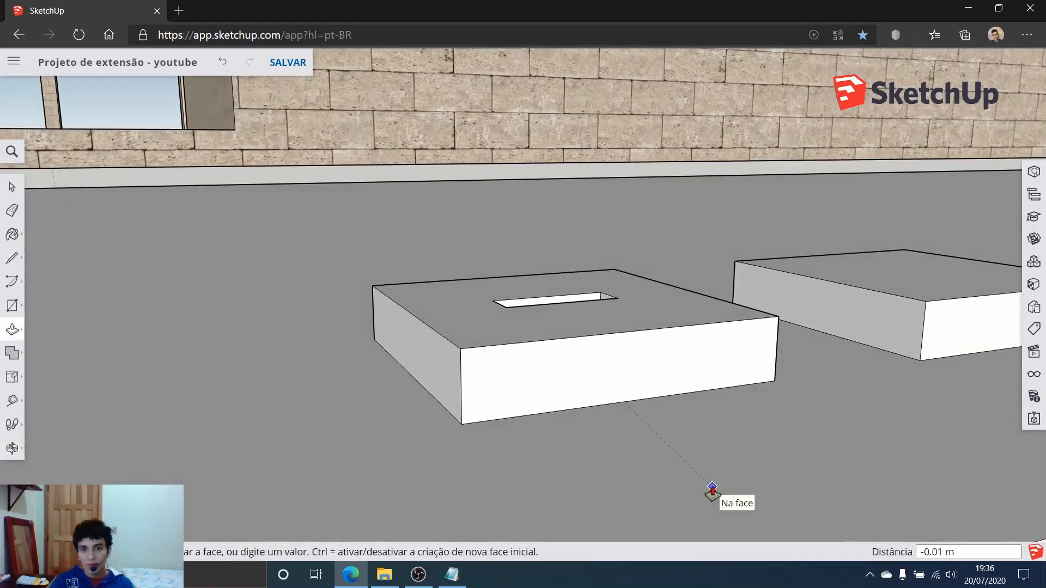
{"action": "middle_click_drag", "start_coordinate": [524, 354], "coordinate": [542, 311]}
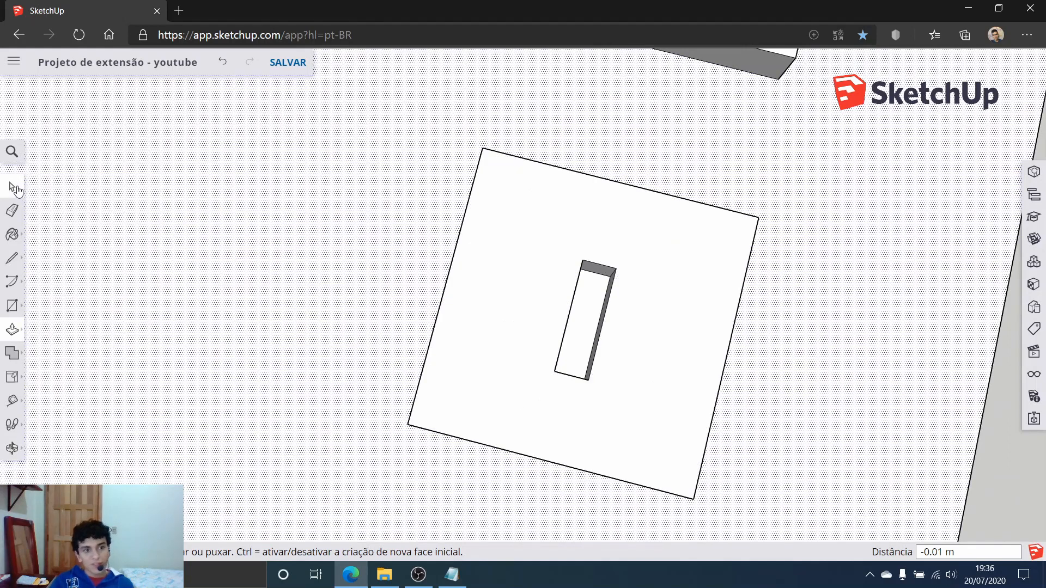
Place guides on the other block's top face, one 0.015 m in from its front edge and one parallel to its left edge.
{"action": "left_click", "coordinate": [12, 186]}
{"action": "middle_click_drag", "start_coordinate": [698, 336], "coordinate": [754, 345]}
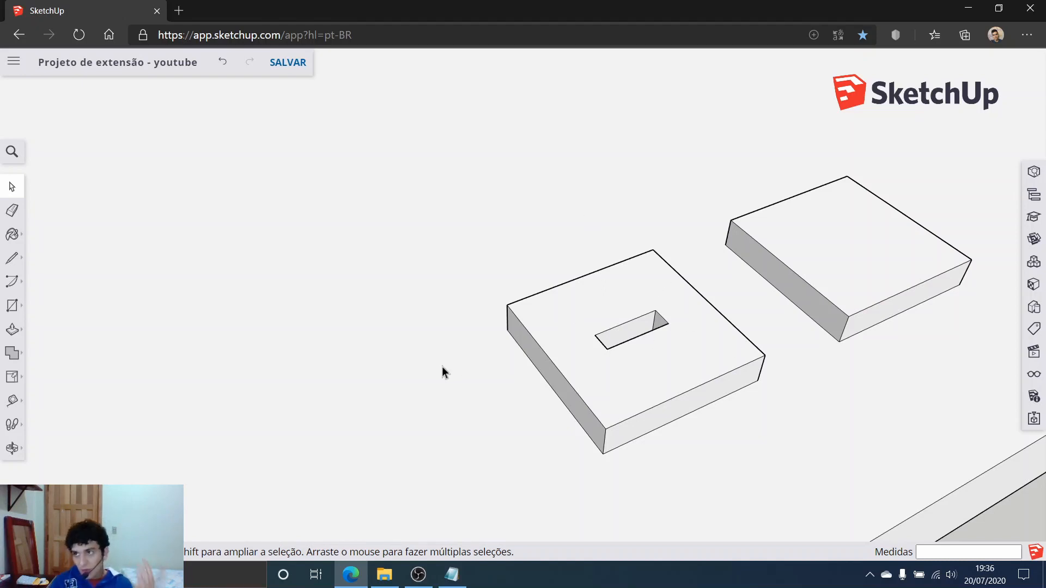
{"action": "middle_click_drag", "start_coordinate": [586, 338], "coordinate": [584, 397]}
{"action": "scroll", "coordinate": [567, 293], "scroll_direction": "down", "scroll_amount": 3}
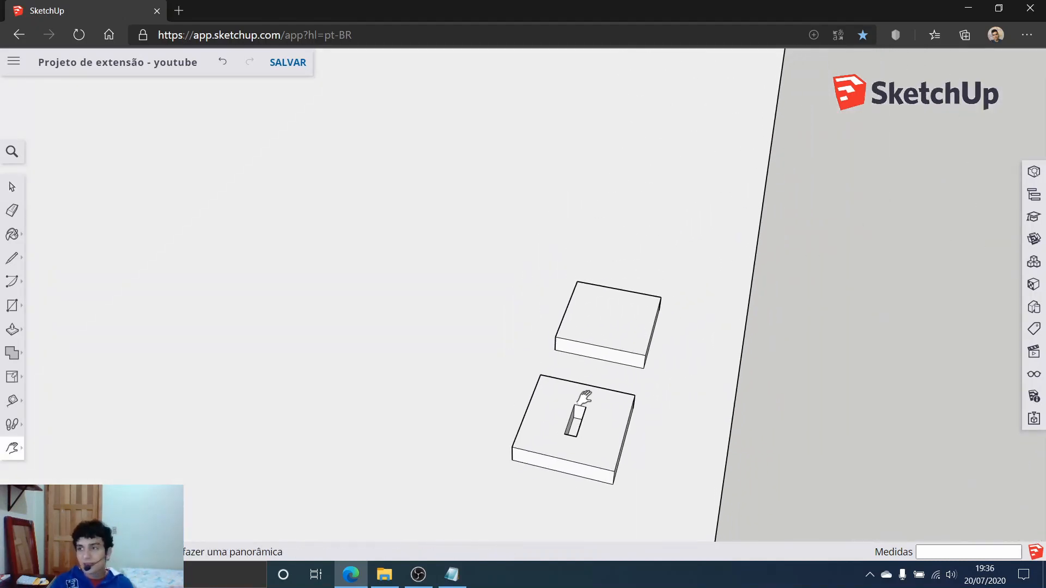
{"action": "scroll", "coordinate": [581, 397], "scroll_direction": "up", "scroll_amount": 5}
{"action": "middle_click_drag", "start_coordinate": [551, 257], "coordinate": [196, 256]}
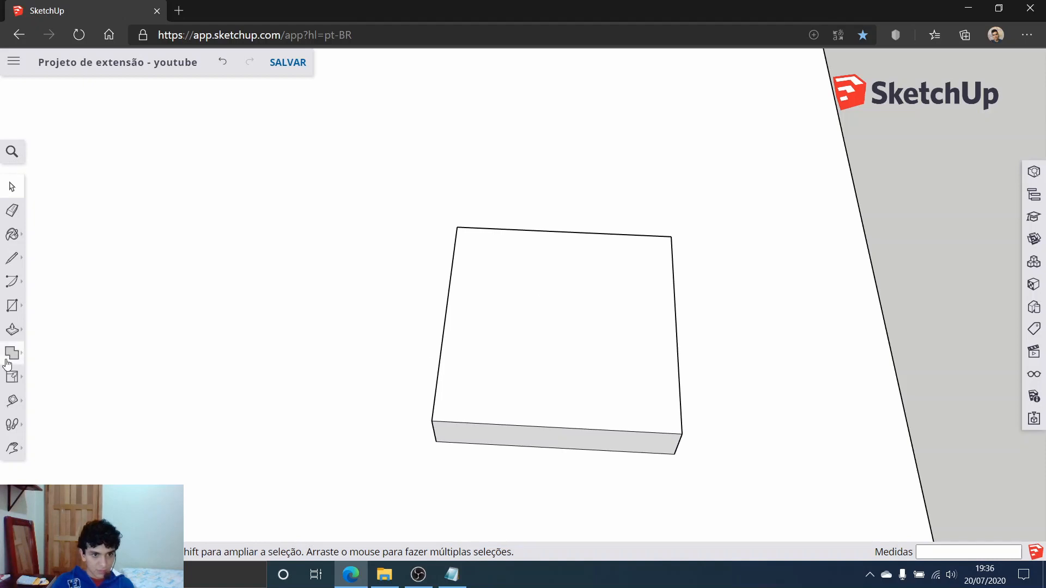
{"action": "left_click", "coordinate": [12, 377]}
{"action": "left_click", "coordinate": [11, 401]}
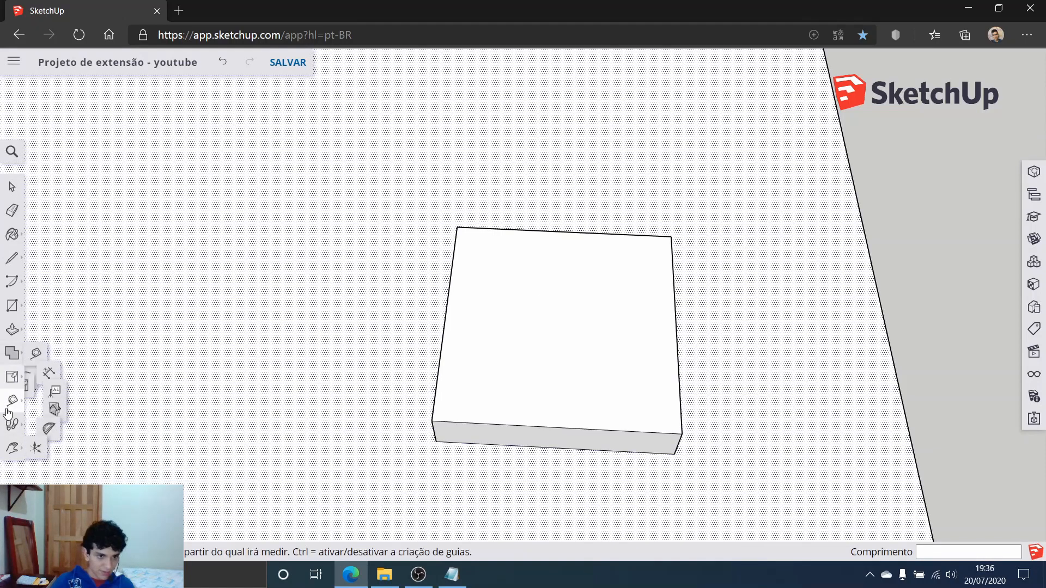
{"action": "left_click", "coordinate": [556, 427]}
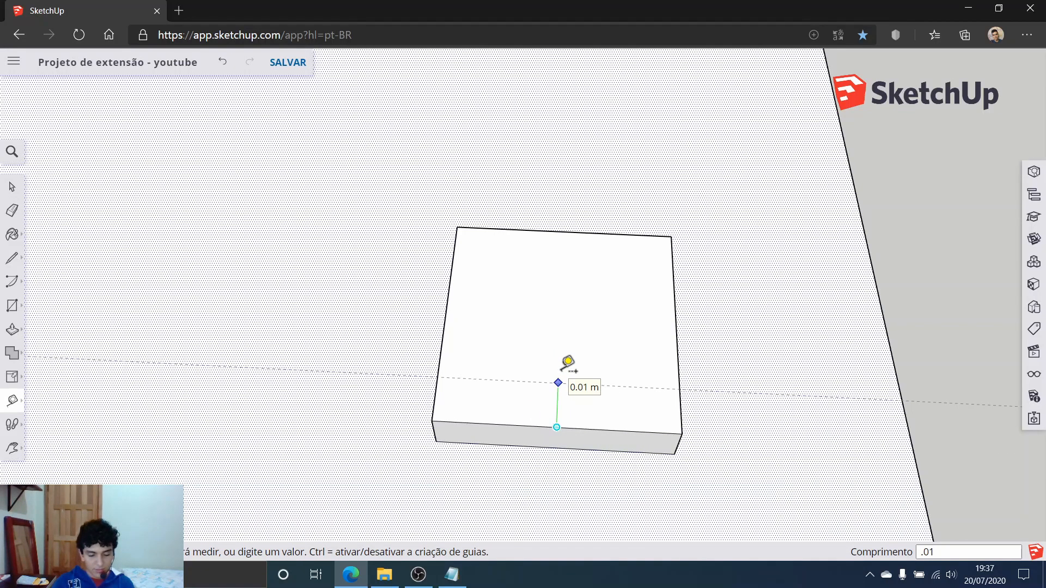
{"action": "type", "text": ".015"}
{"action": "key", "text": "Return"}
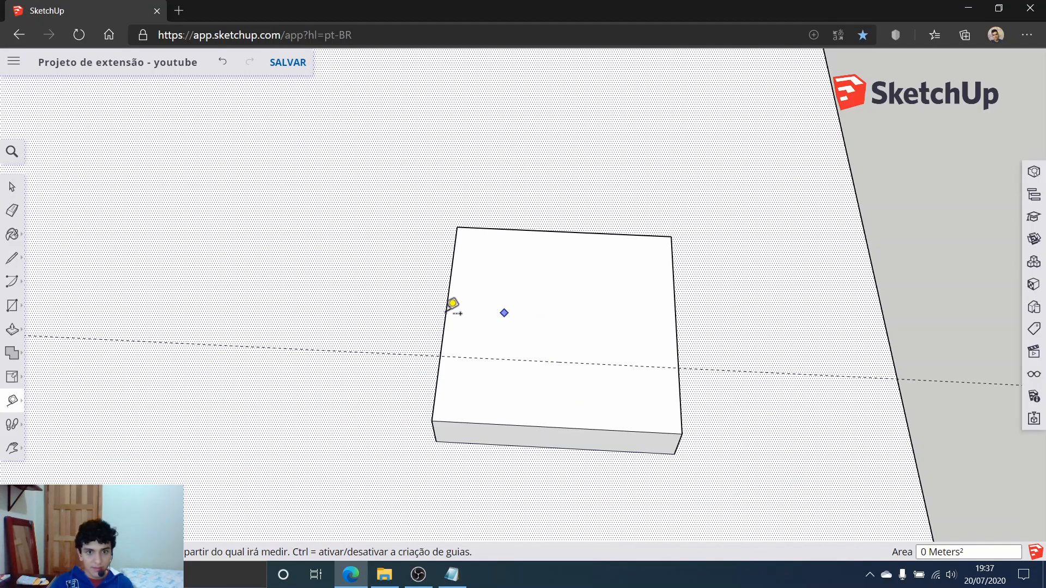
{"action": "left_click", "coordinate": [447, 307]}
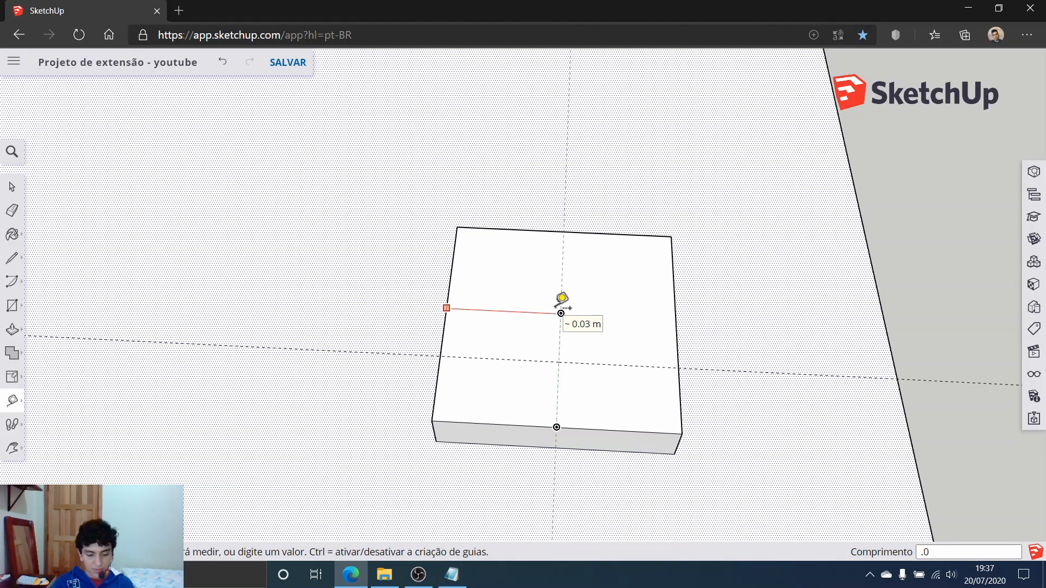
{"action": "key", "text": "Return"}
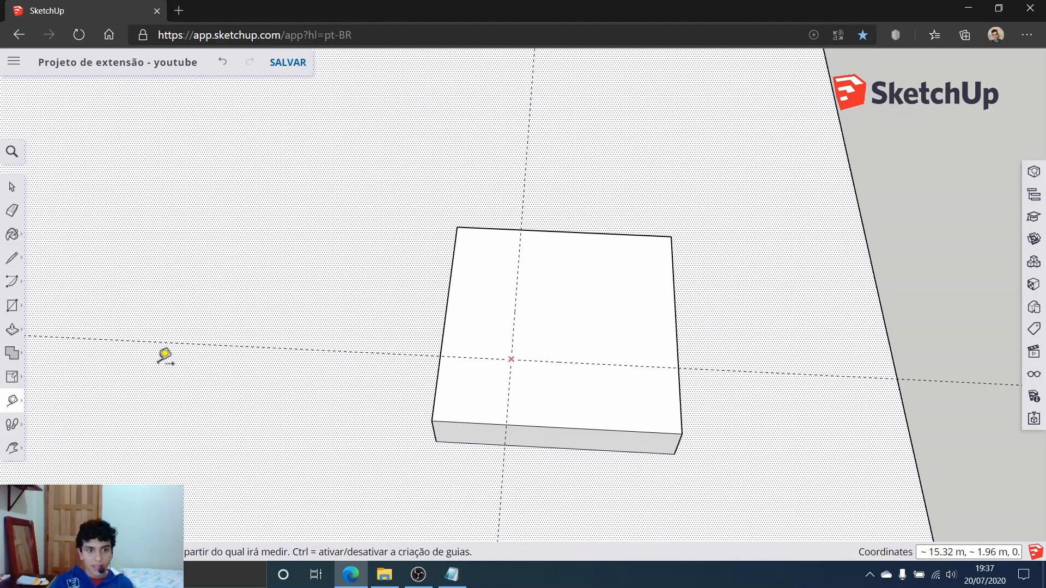
Draw a 0.02 × 0.02 m square on the block's top face, starting from the intersection of the two guides.
{"action": "scroll", "coordinate": [272, 357], "scroll_direction": "up", "scroll_amount": 2}
{"action": "mouse_move", "coordinate": [777, 334]}
{"action": "middle_mouse_down"}
{"action": "mouse_move", "coordinate": [800, 345]}
{"action": "mouse_move", "coordinate": [779, 348]}
{"action": "middle_mouse_up"}
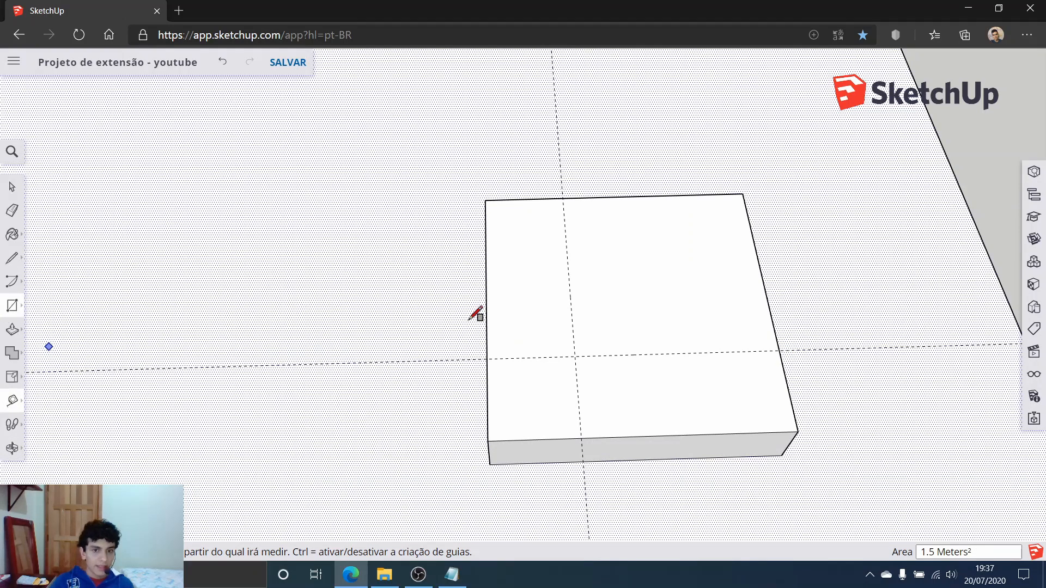
{"action": "key", "text": "r"}
{"action": "left_click", "coordinate": [575, 357]}
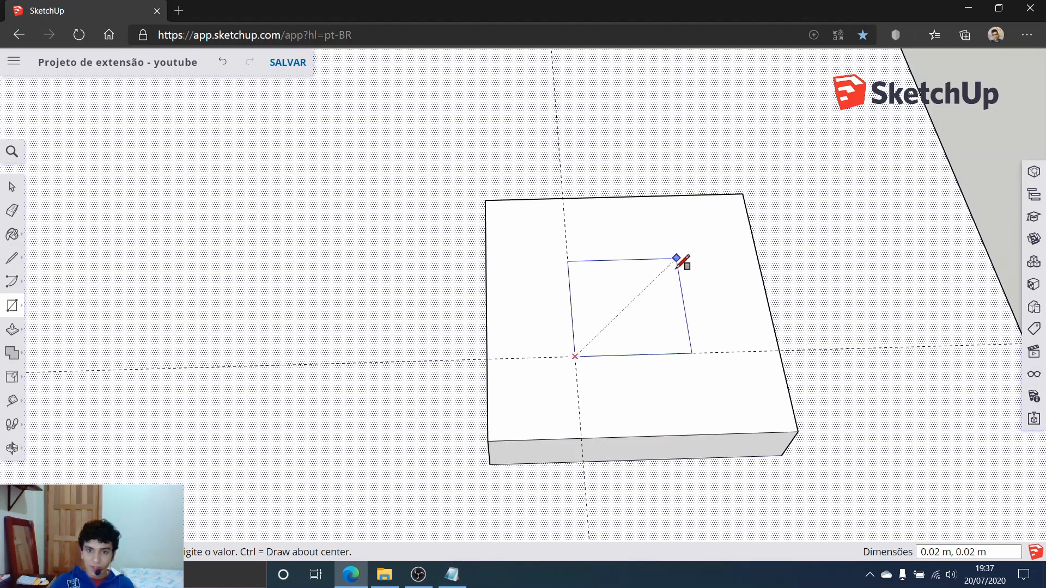
{"action": "left_click", "coordinate": [676, 257]}
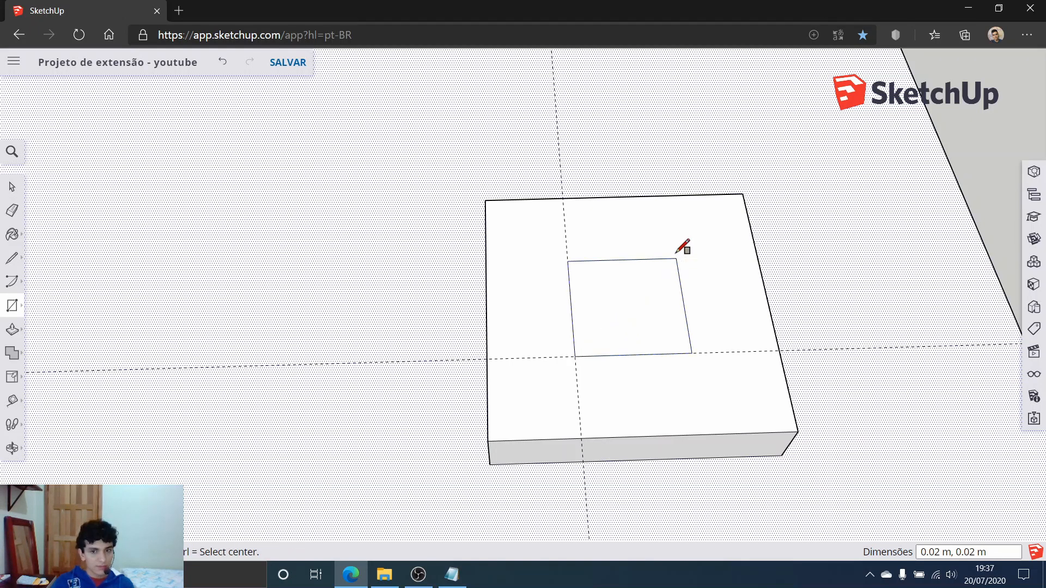
Measure the gaps from the small square's corners to the block's rear and right edges.
{"action": "middle_click_drag", "start_coordinate": [683, 233], "coordinate": [612, 264]}
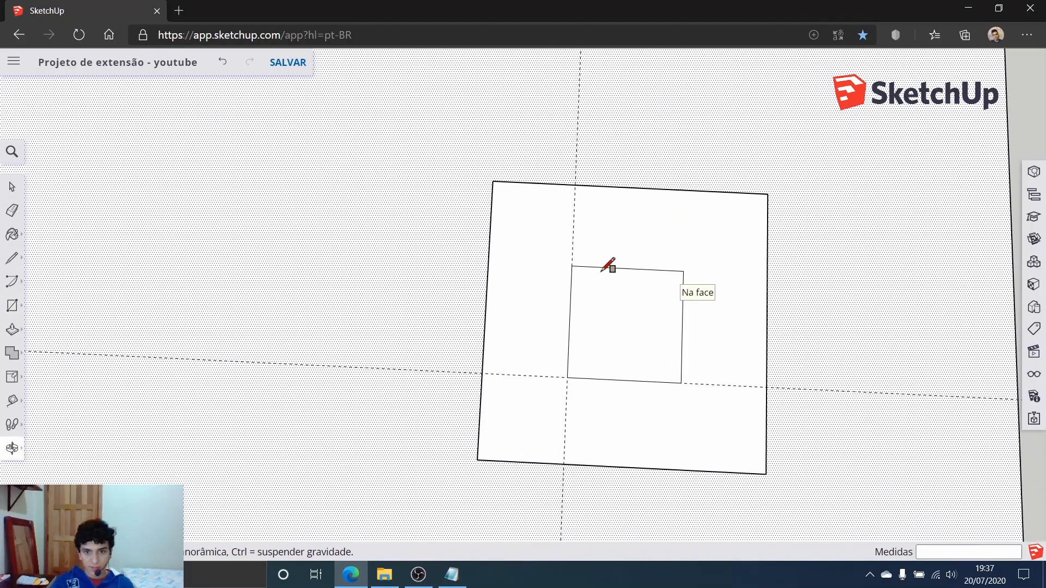
{"action": "left_click", "coordinate": [11, 401]}
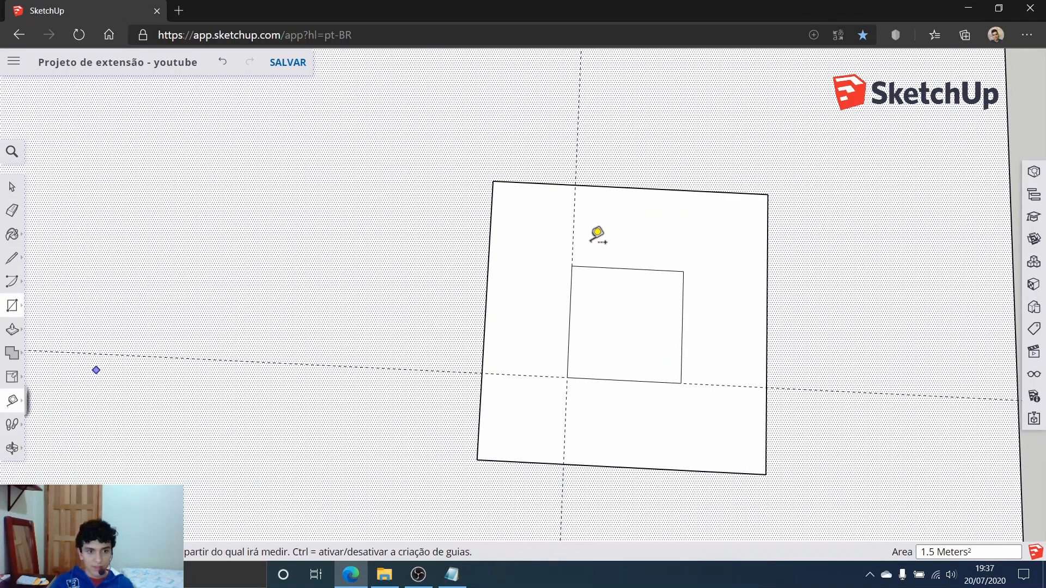
{"action": "left_click", "coordinate": [572, 265]}
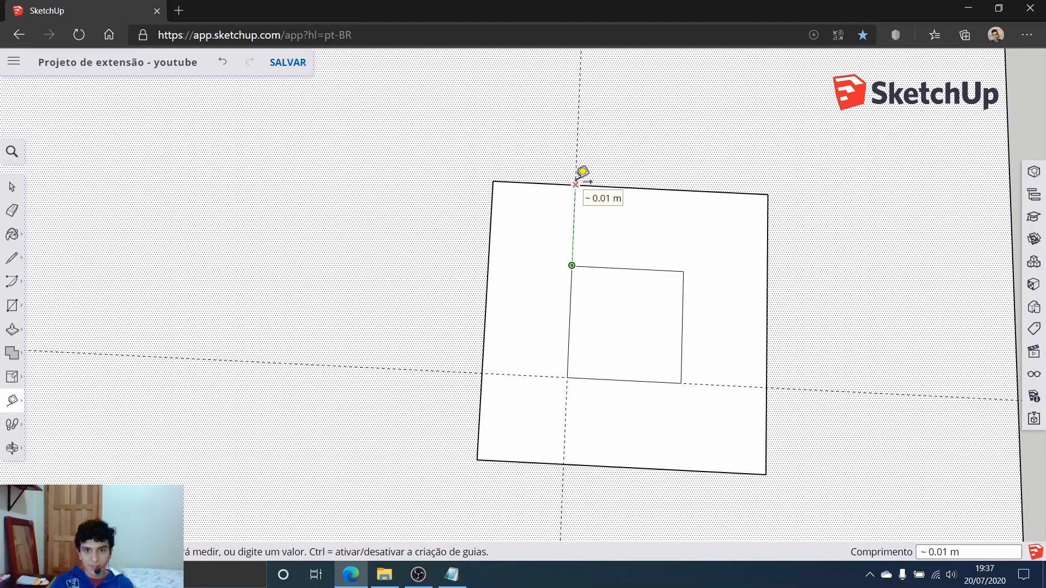
{"action": "left_click", "coordinate": [683, 270]}
{"action": "left_click", "coordinate": [683, 271]}
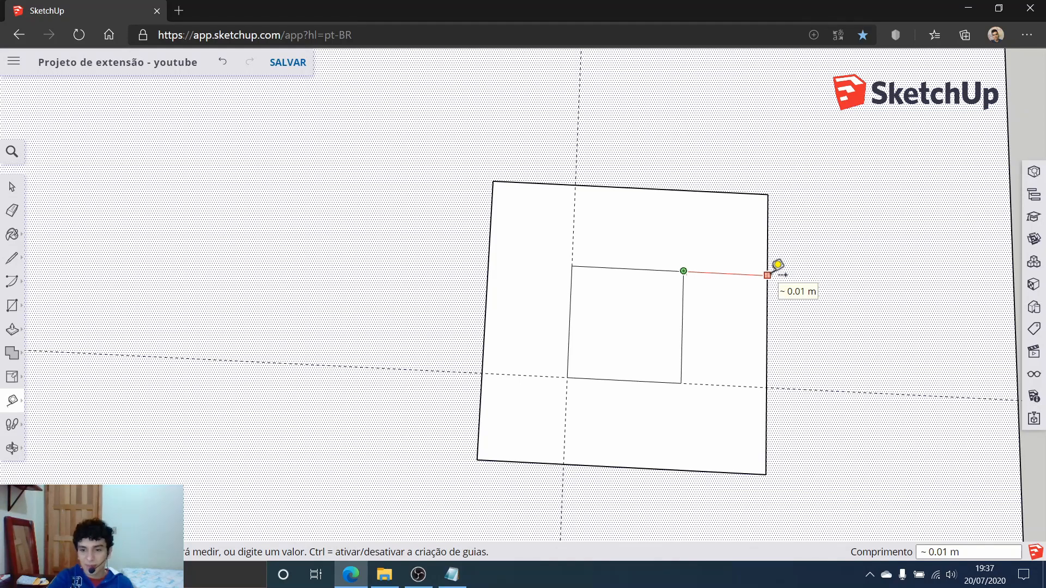
{"action": "key", "text": "Escape"}
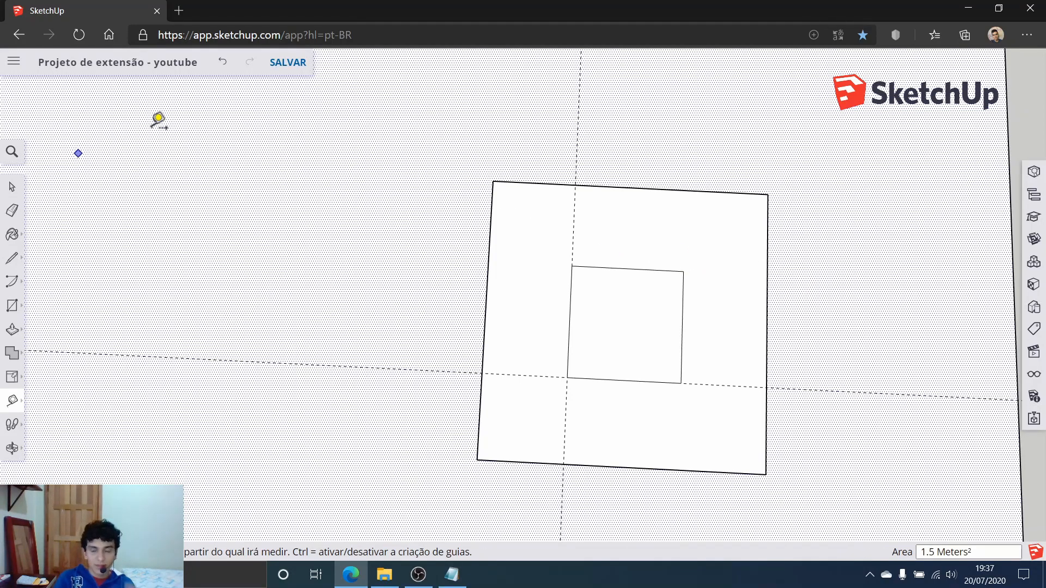
Delete the guides around the small square and extrude the square 0.05 m upward from the block.
{"action": "left_click", "coordinate": [12, 187]}
{"action": "middle_click_drag", "start_coordinate": [627, 344], "coordinate": [584, 254]}
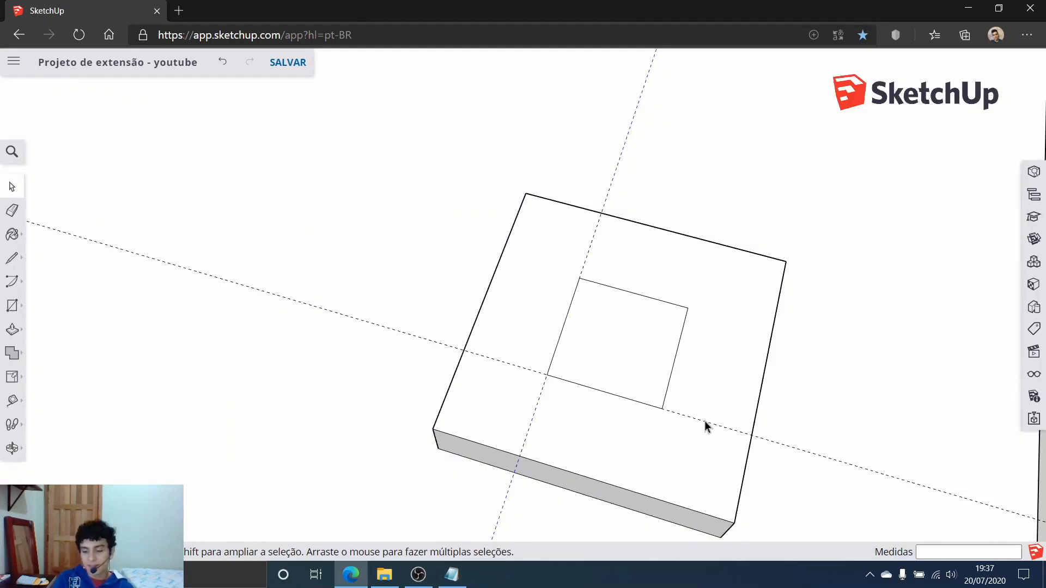
{"action": "middle_click_drag", "start_coordinate": [703, 423], "coordinate": [517, 311]}
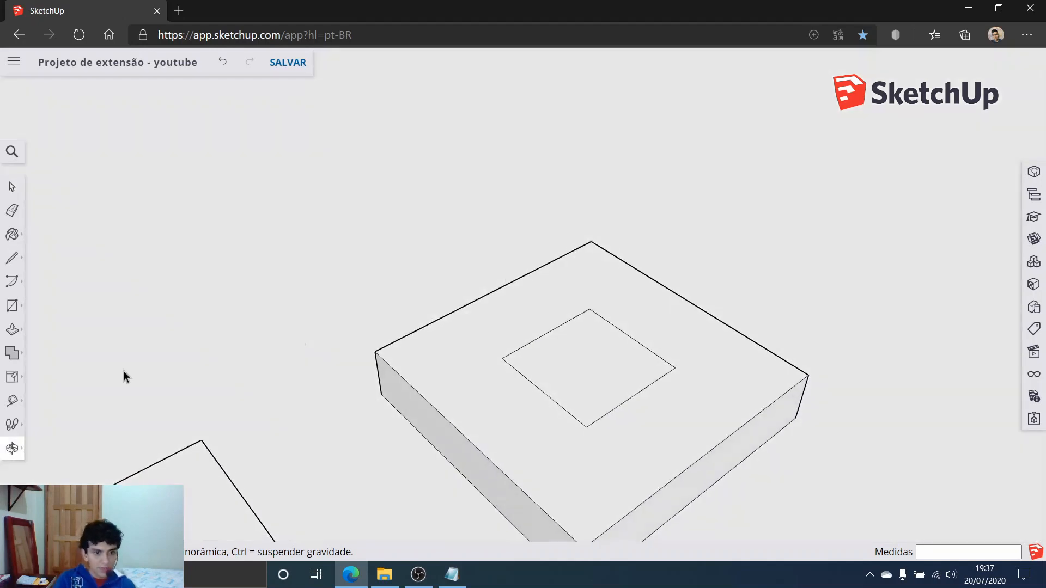
{"action": "left_click", "coordinate": [12, 329]}
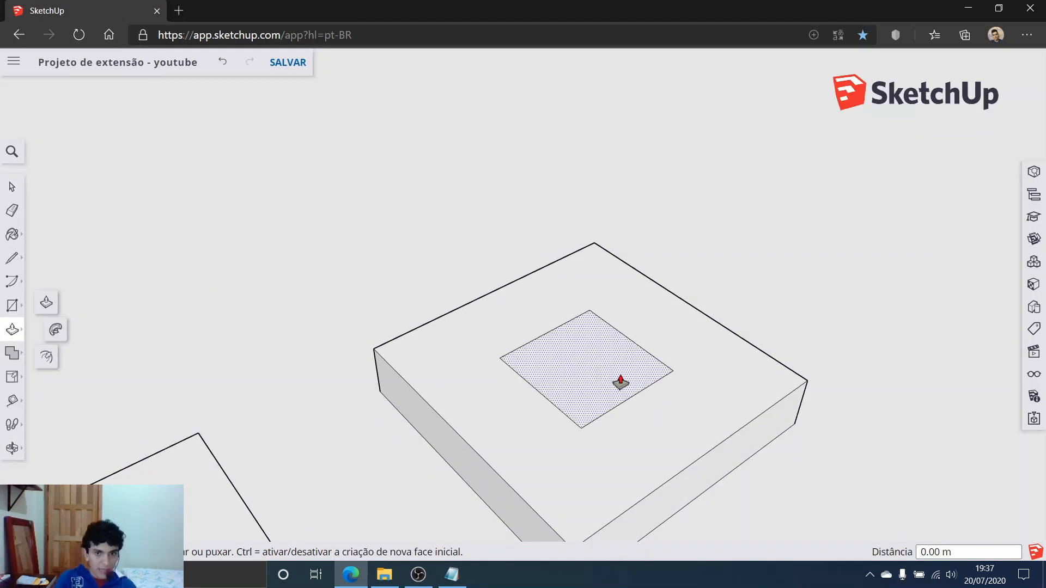
{"action": "left_click", "coordinate": [610, 380]}
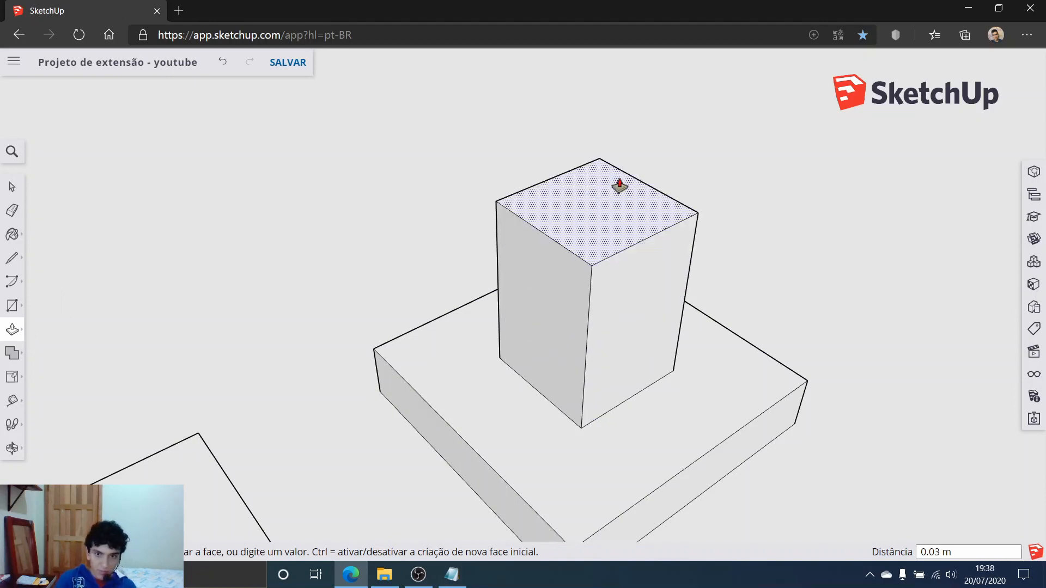
{"action": "type", "text": ".05"}
{"action": "key", "text": "Return"}
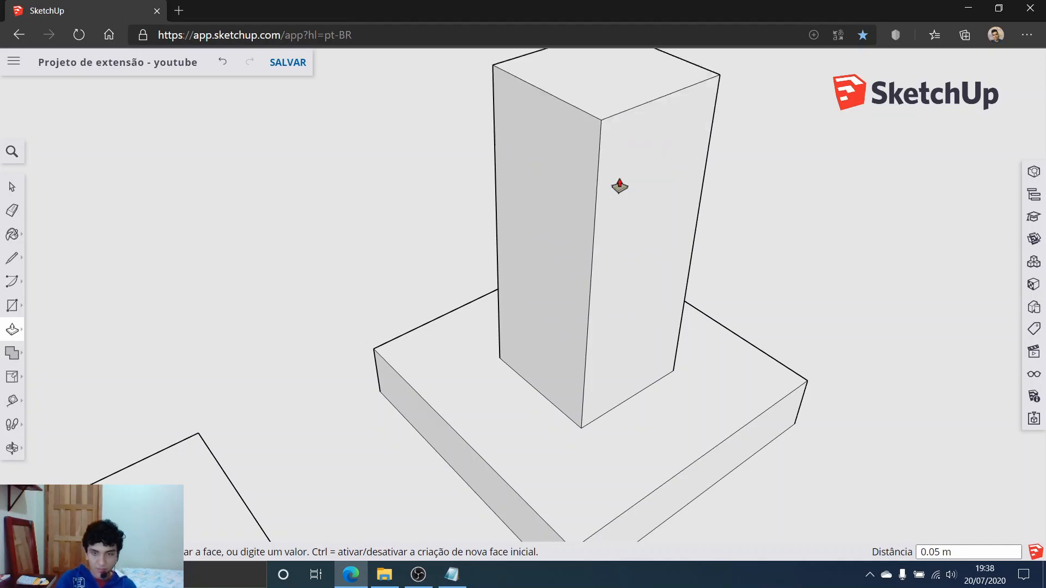
Draw a 0.02 × 0.02 m square on the upright post's side face, starting from its upper corner.
{"action": "scroll", "coordinate": [331, 220], "scroll_direction": "down", "scroll_amount": 3}
{"action": "middle_click_drag", "start_coordinate": [331, 220], "coordinate": [374, 205]}
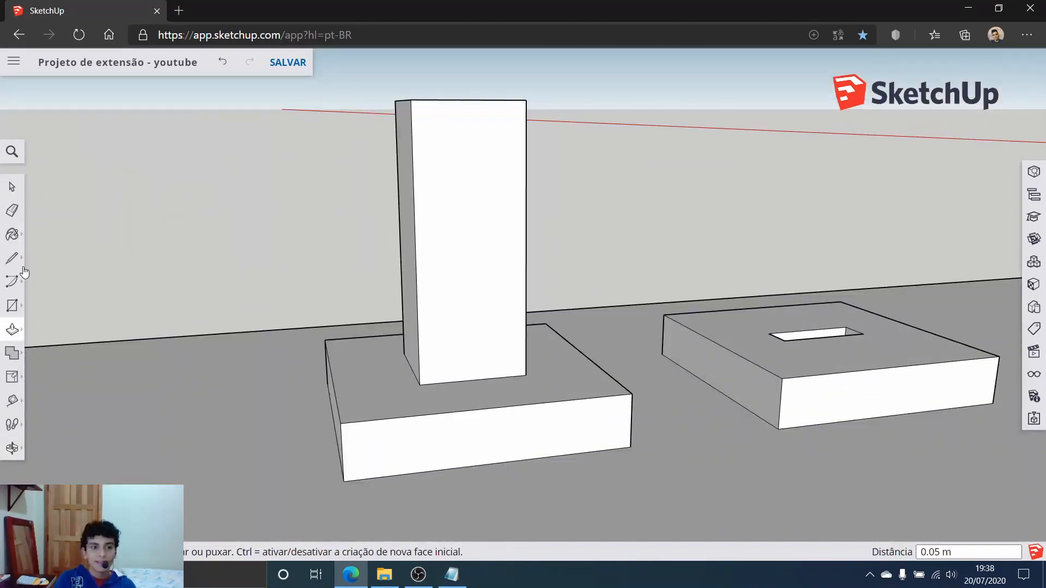
{"action": "left_click", "coordinate": [12, 377]}
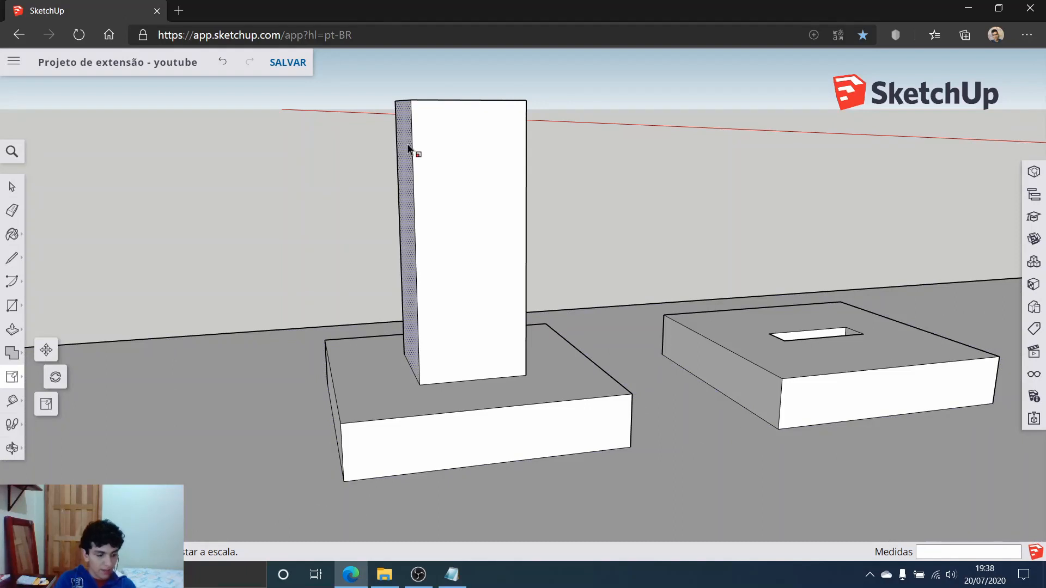
{"action": "middle_click_drag", "start_coordinate": [463, 141], "coordinate": [432, 145]}
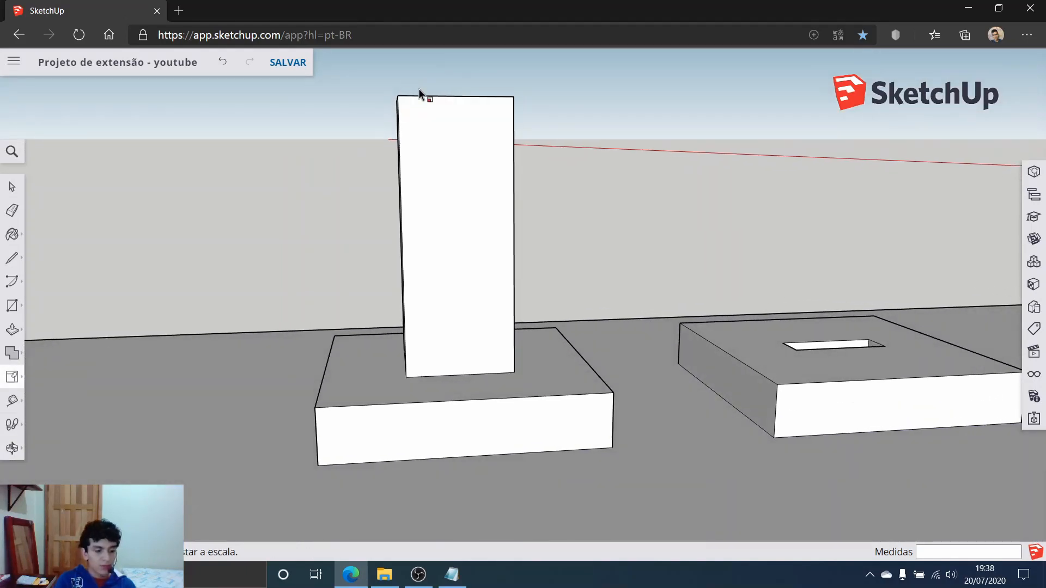
{"action": "left_click", "coordinate": [14, 308]}
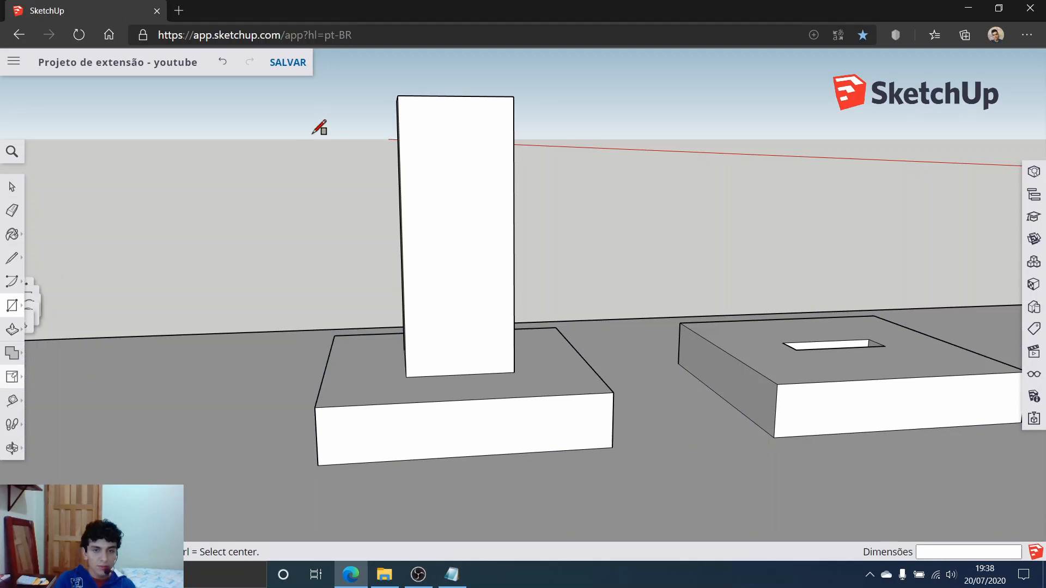
{"action": "left_click", "coordinate": [398, 95]}
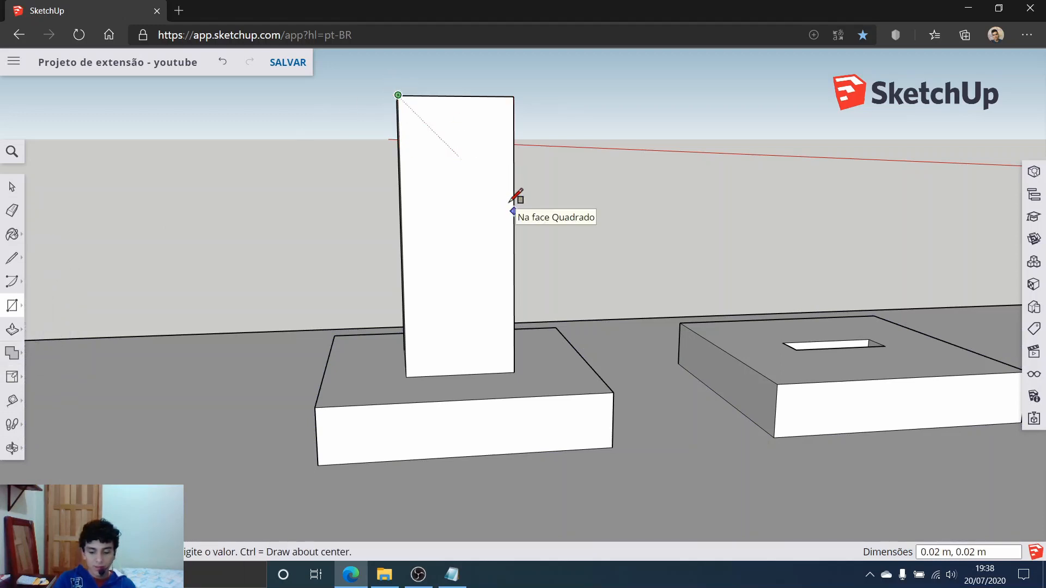
{"action": "type", "text": ".02,"}
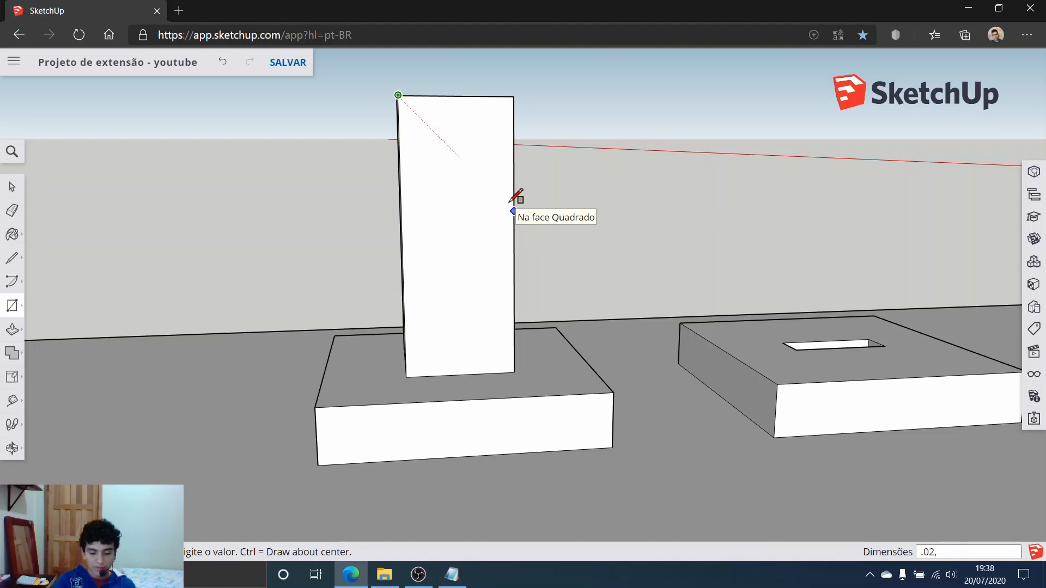
{"action": "key", "text": "Return"}
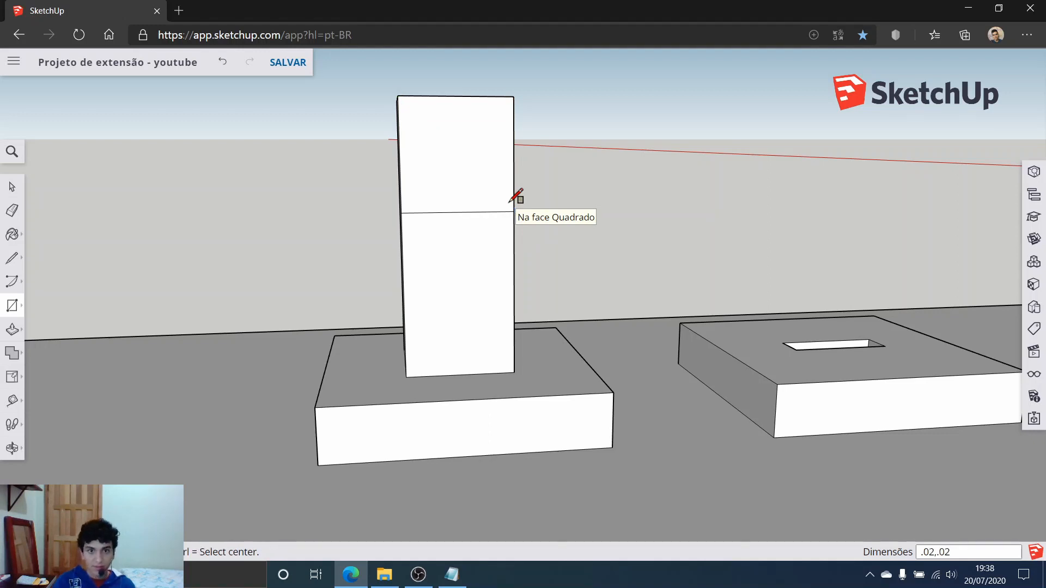
Extrude the new square 0.1 m outward from the post to form the handle's lever.
{"action": "left_click", "coordinate": [11, 329]}
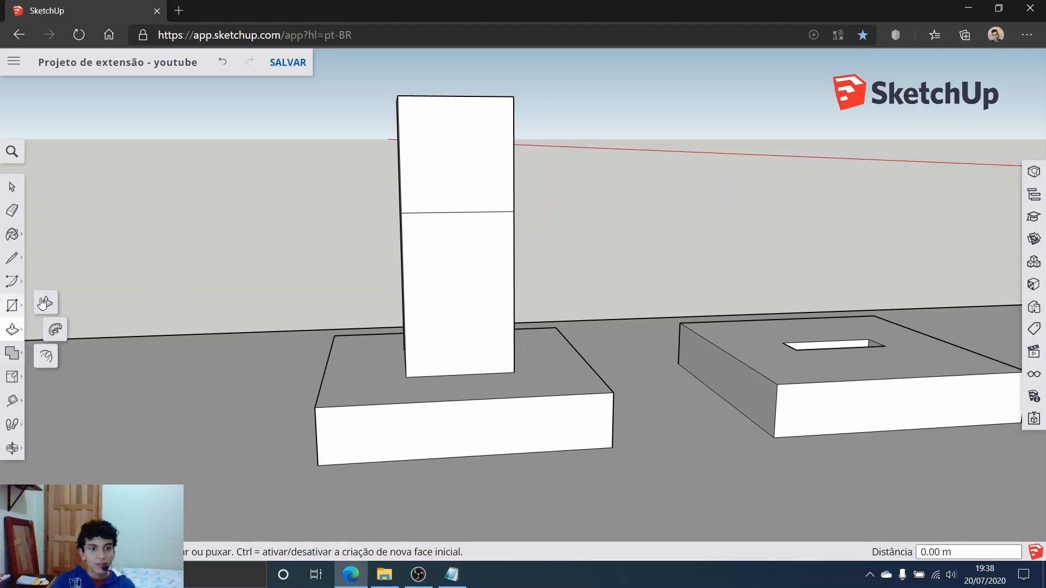
{"action": "left_click", "coordinate": [462, 172]}
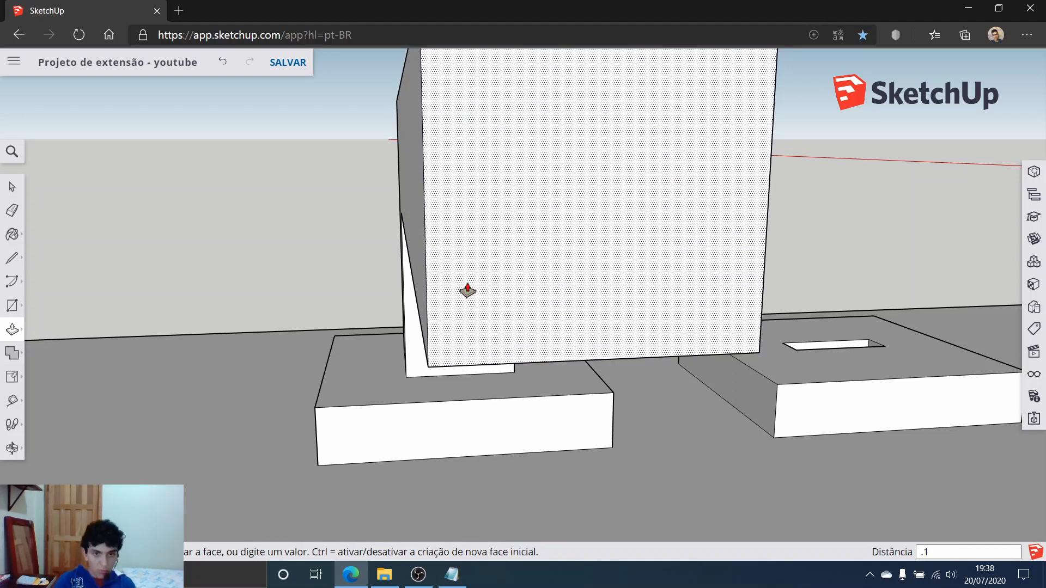
{"action": "type", "text": ".1"}
{"action": "key", "text": "Return"}
{"action": "mouse_move", "coordinate": [715, 224]}
{"action": "middle_mouse_down"}
{"action": "mouse_move", "coordinate": [402, 338]}
{"action": "mouse_move", "coordinate": [429, 297]}
{"action": "mouse_move", "coordinate": [390, 345]}
{"action": "middle_mouse_up"}
{"action": "scroll", "coordinate": [429, 297], "scroll_direction": "down", "scroll_amount": 6}
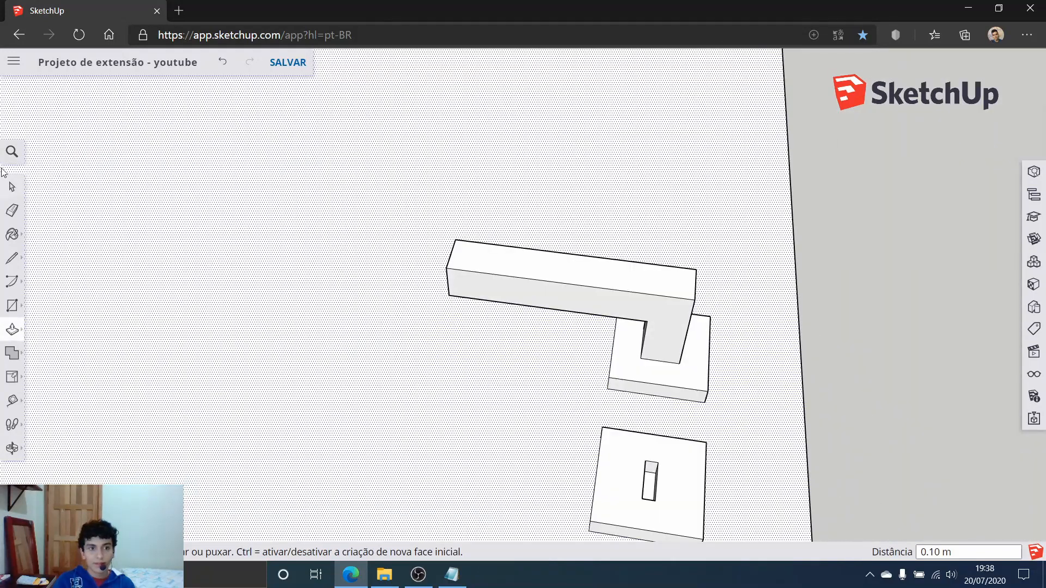
Inspect the handle, its base and the slotted lock plate on the door from several angles.
{"action": "left_click", "coordinate": [12, 186]}
{"action": "scroll", "coordinate": [545, 381], "scroll_direction": "down", "scroll_amount": 4}
{"action": "middle_click_drag", "start_coordinate": [545, 381], "coordinate": [398, 280]}
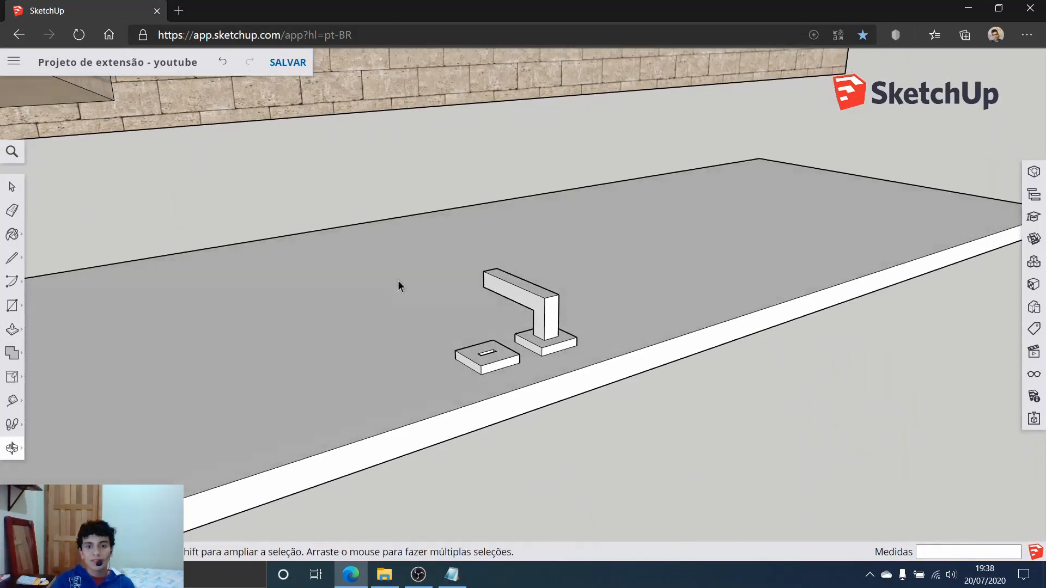
{"action": "middle_click_drag", "start_coordinate": [402, 319], "coordinate": [603, 398]}
{"action": "scroll", "coordinate": [593, 385], "scroll_direction": "up", "scroll_amount": 1}
{"action": "scroll", "coordinate": [541, 339], "scroll_direction": "down", "scroll_amount": 1}
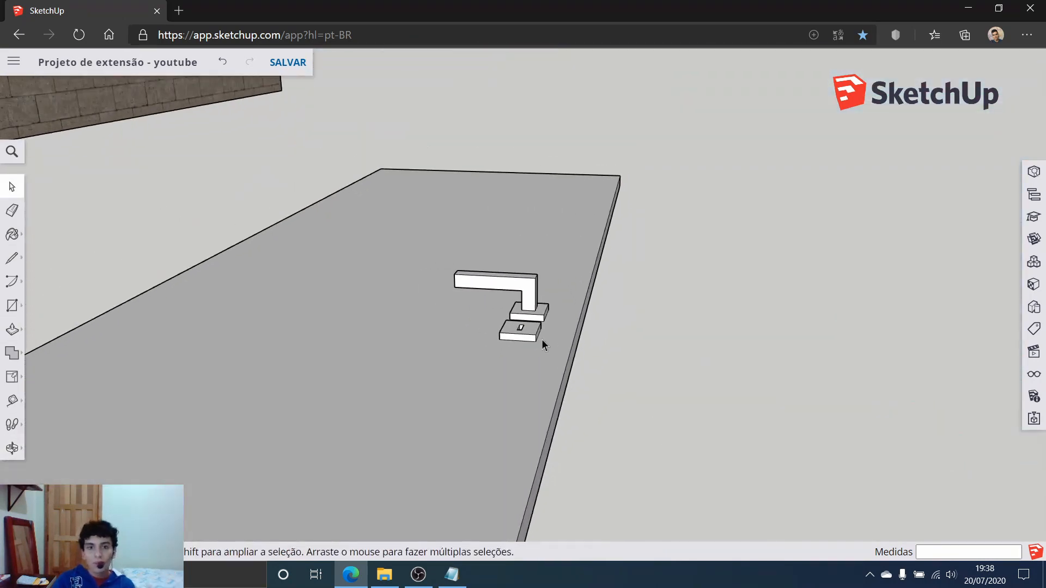
{"action": "scroll", "coordinate": [466, 305], "scroll_direction": "down", "scroll_amount": 3}
{"action": "middle_click_drag", "start_coordinate": [523, 279], "coordinate": [304, 222]}
{"action": "scroll", "coordinate": [501, 313], "scroll_direction": "up", "scroll_amount": 2}
{"action": "scroll", "coordinate": [401, 304], "scroll_direction": "up", "scroll_amount": 4}
{"action": "middle_click_drag", "start_coordinate": [458, 340], "coordinate": [526, 330]}
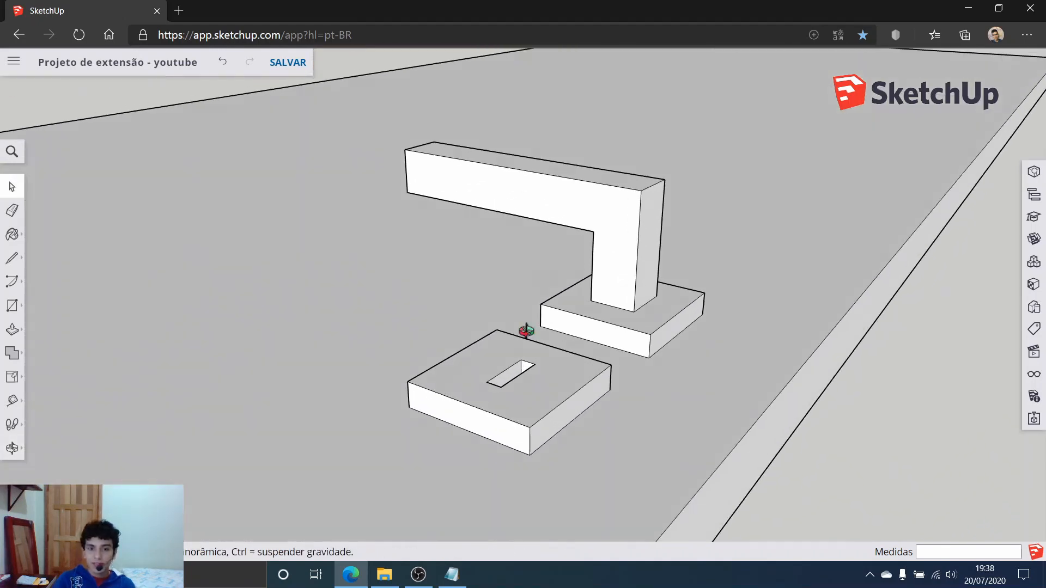
{"action": "scroll", "coordinate": [579, 296], "scroll_direction": "up", "scroll_amount": 4}
{"action": "mouse_move", "coordinate": [583, 262]}
{"action": "middle_mouse_down"}
{"action": "mouse_move", "coordinate": [654, 296]}
{"action": "mouse_move", "coordinate": [737, 121]}
{"action": "middle_mouse_up"}
{"action": "scroll", "coordinate": [635, 286], "scroll_direction": "up", "scroll_amount": 3}
{"action": "scroll", "coordinate": [603, 215], "scroll_direction": "down", "scroll_amount": 4}
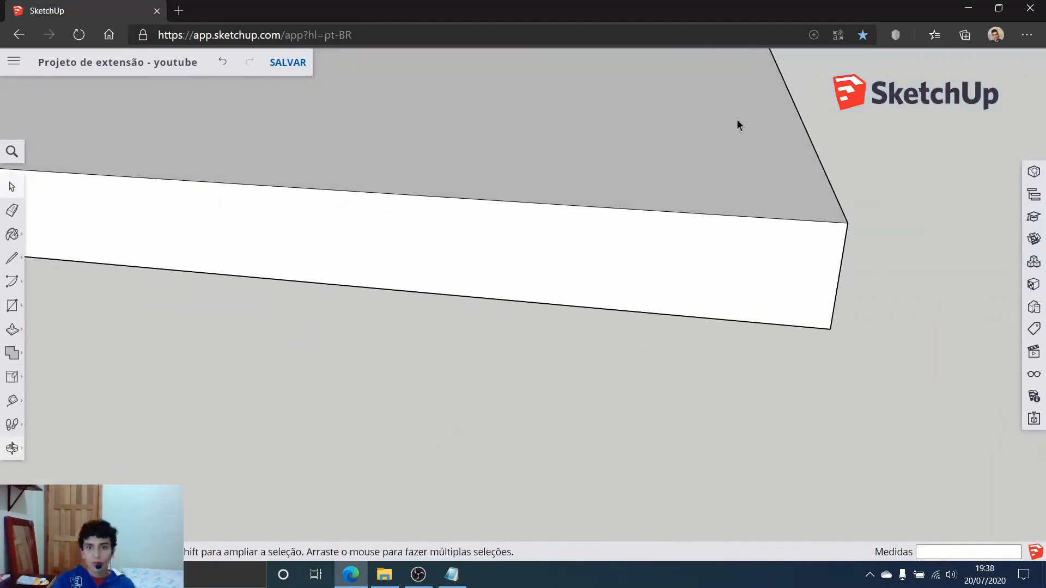
{"action": "scroll", "coordinate": [694, 88], "scroll_direction": "down", "scroll_amount": 5}
{"action": "mouse_move", "coordinate": [626, 145]}
{"action": "middle_mouse_down", "text": "shift"}
{"action": "mouse_move", "coordinate": [572, 327]}
{"action": "mouse_move", "coordinate": [601, 241]}
{"action": "middle_mouse_up", "text": "shift"}
{"action": "scroll", "coordinate": [575, 316], "scroll_direction": "up", "scroll_amount": 2}
{"action": "middle_click_drag", "start_coordinate": [615, 192], "coordinate": [619, 165]}
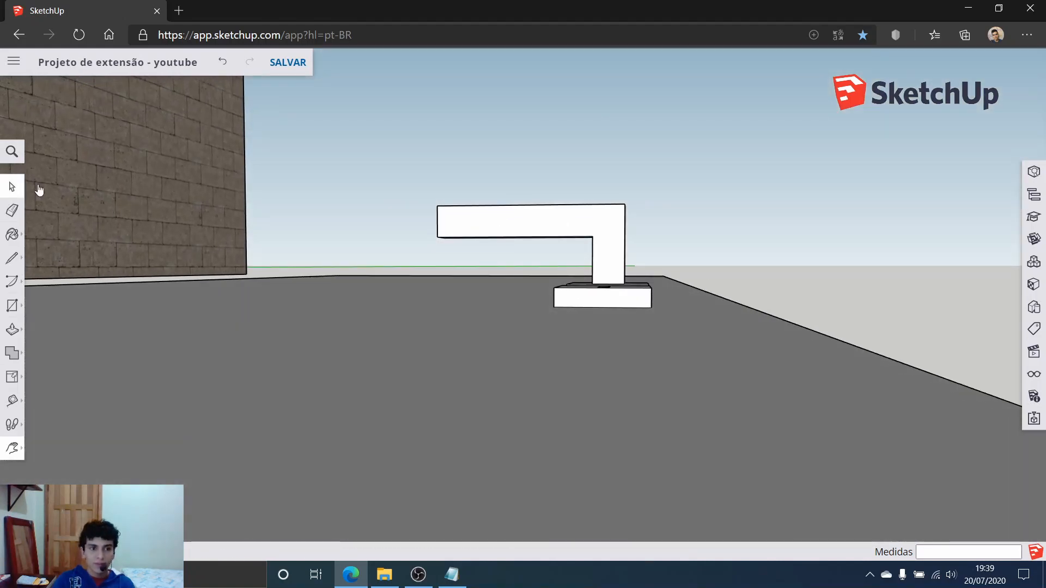
Select the faces and edges of the handle together with its base block.
{"action": "key", "text": "space"}
{"action": "left_click_drag", "start_coordinate": [385, 159], "coordinate": [385, 159]}
{"action": "middle_click_drag", "start_coordinate": [735, 224], "coordinate": [600, 262]}
{"action": "scroll", "coordinate": [646, 299], "scroll_direction": "up", "scroll_amount": 2}
{"action": "scroll", "coordinate": [646, 299], "scroll_direction": "down", "scroll_amount": 2}
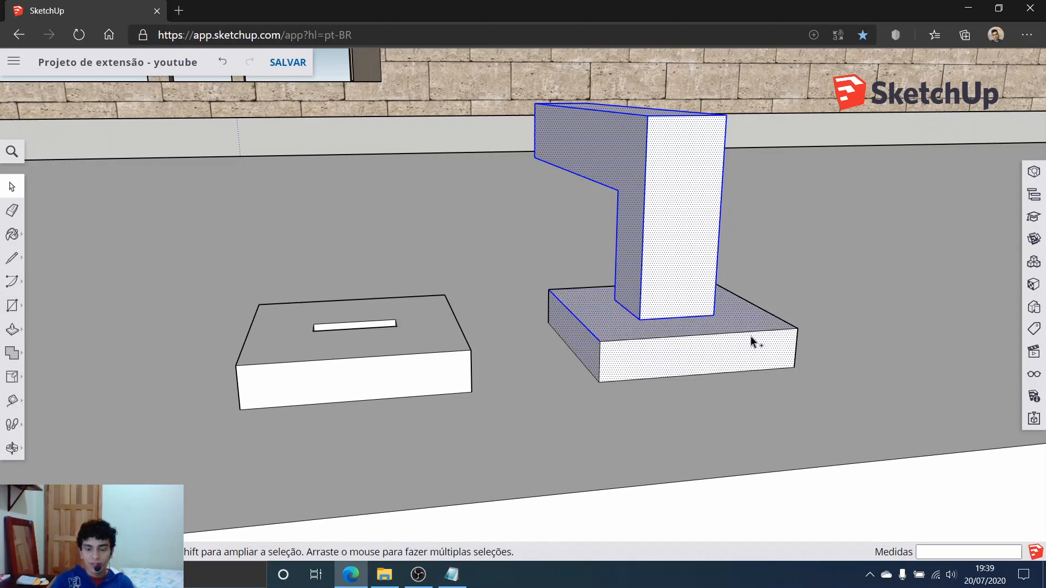
{"action": "mouse_move", "coordinate": [764, 340]}
{"action": "middle_mouse_down"}
{"action": "mouse_move", "coordinate": [653, 350]}
{"action": "mouse_move", "coordinate": [749, 336]}
{"action": "middle_mouse_up"}
{"action": "scroll", "coordinate": [749, 336], "scroll_direction": "down", "scroll_amount": 4, "text": "ctrl"}
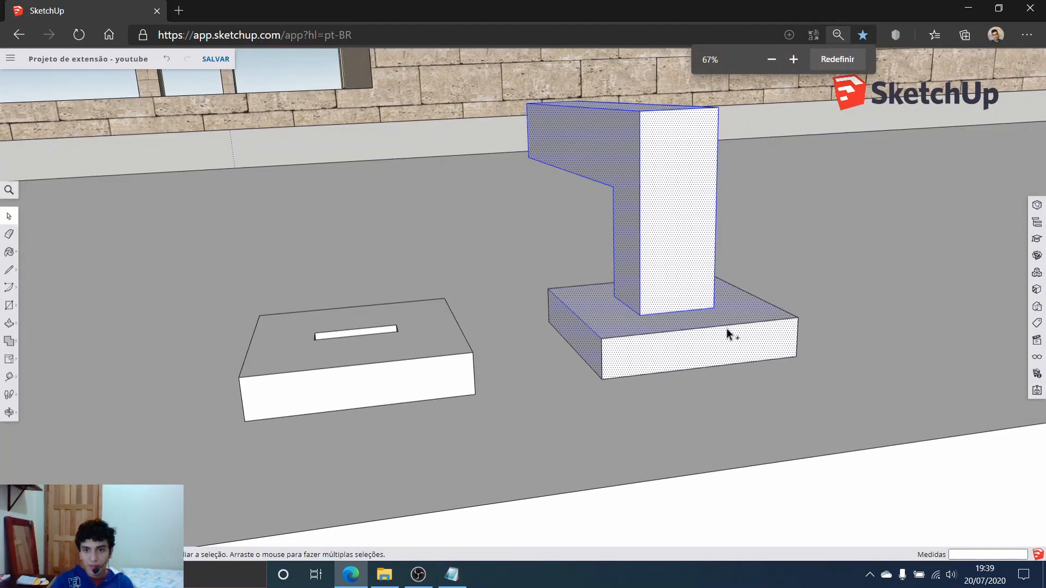
{"action": "left_click", "coordinate": [816, 67]}
{"action": "scroll", "coordinate": [688, 253], "scroll_direction": "down", "scroll_amount": 5}
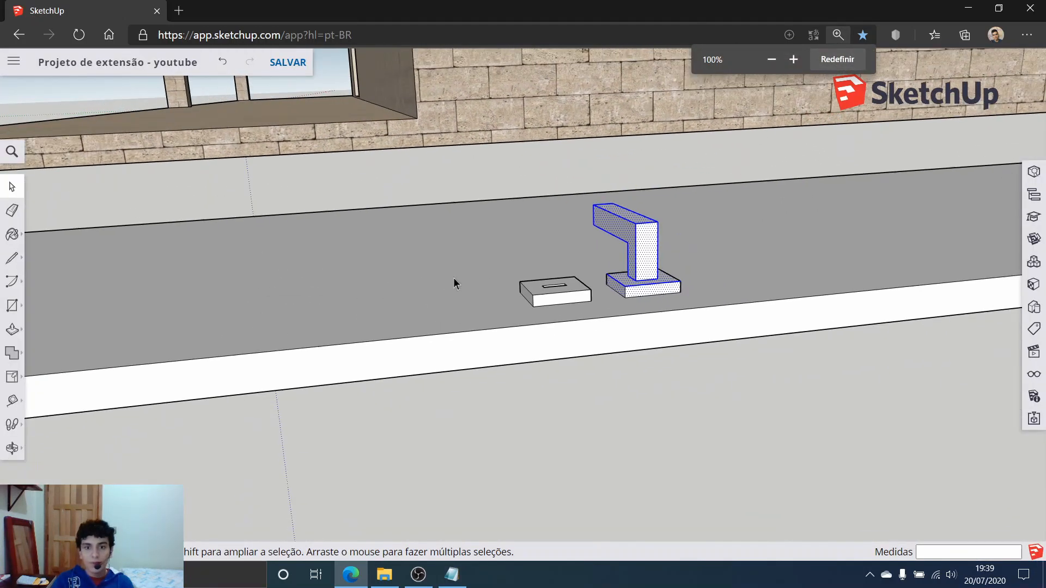
Select the entire door, including the slab, handle and lock plate.
{"action": "scroll", "coordinate": [455, 283], "scroll_direction": "down", "scroll_amount": 3}
{"action": "middle_click_drag", "start_coordinate": [444, 294], "coordinate": [628, 319]}
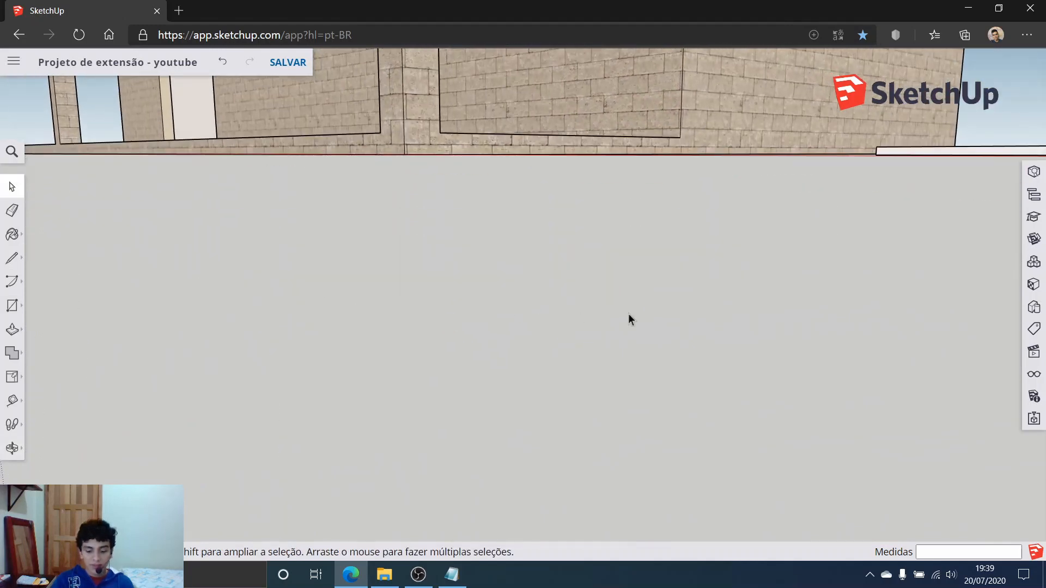
{"action": "key", "text": "h"}
{"action": "left_click_drag", "start_coordinate": [836, 228], "coordinate": [518, 329]}
{"action": "left_click_drag", "start_coordinate": [866, 172], "coordinate": [533, 312]}
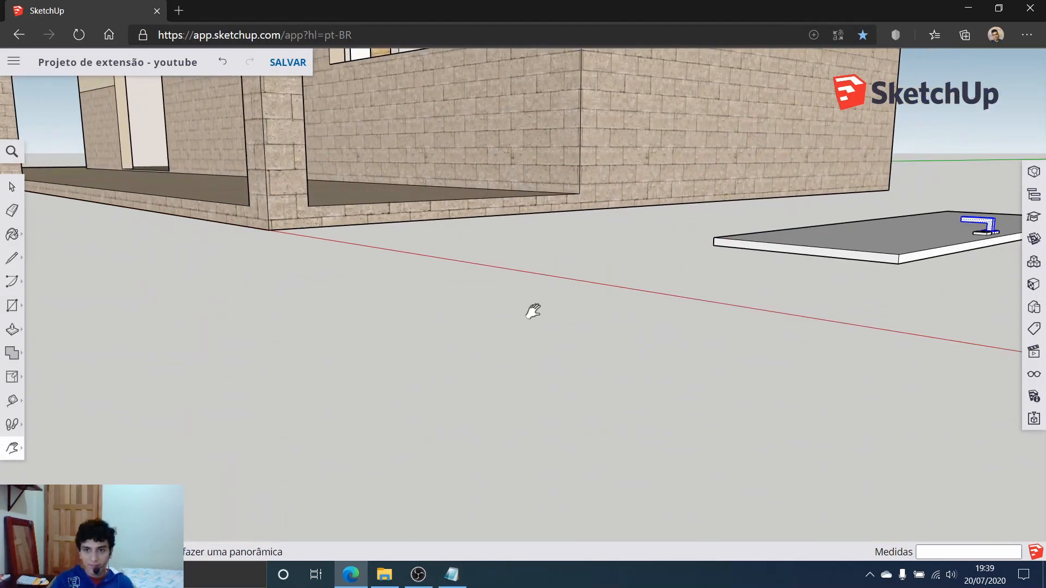
{"action": "middle_click_drag", "start_coordinate": [533, 312], "coordinate": [180, 235]}
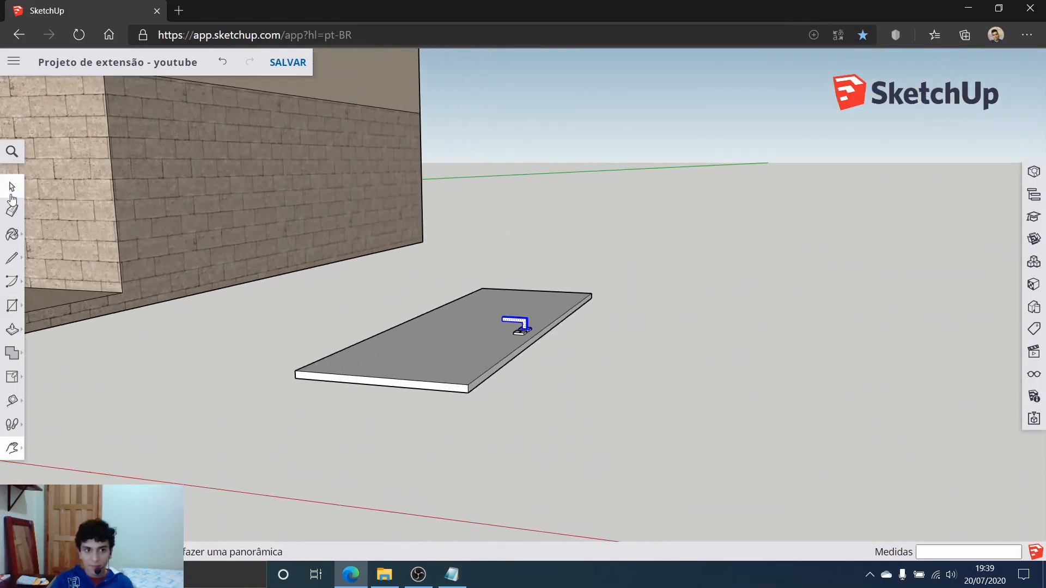
{"action": "left_click", "coordinate": [12, 194]}
{"action": "middle_click_drag", "start_coordinate": [363, 334], "coordinate": [689, 423]}
{"action": "left_click_drag", "start_coordinate": [379, 246], "coordinate": [379, 246]}
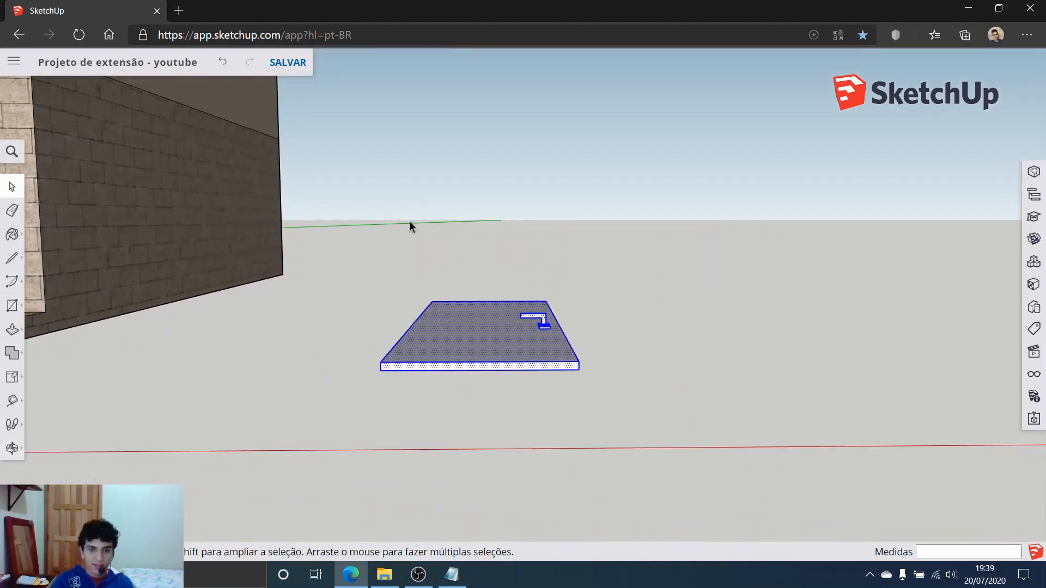
Take the door slab's top face and the edges along its hinge side out of the selection.
{"action": "scroll", "coordinate": [438, 231], "scroll_direction": "up", "scroll_amount": 3}
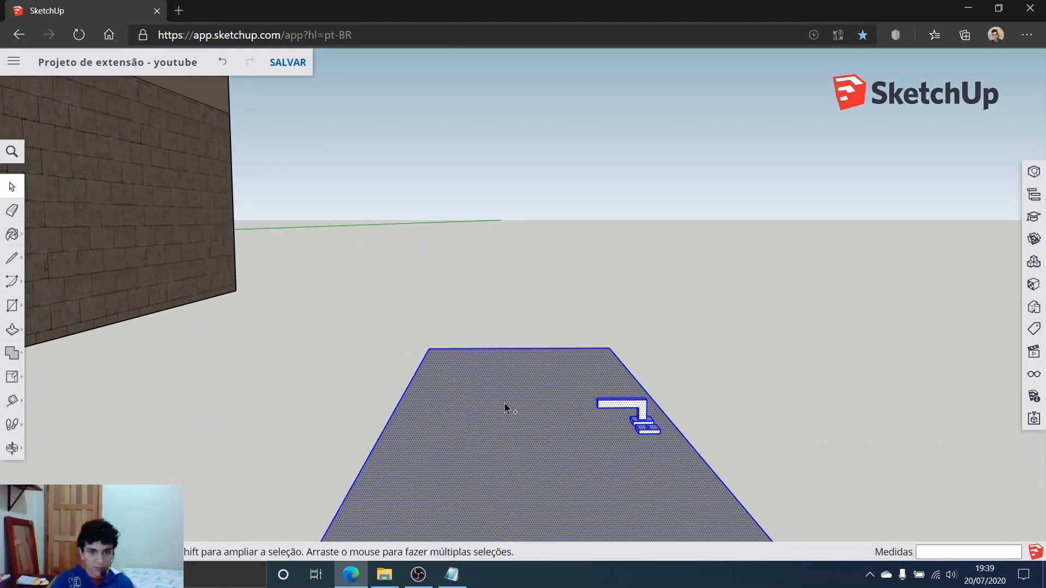
{"action": "middle_click_drag", "start_coordinate": [596, 370], "coordinate": [530, 282]}
{"action": "left_click", "coordinate": [443, 327], "text": "shift"}
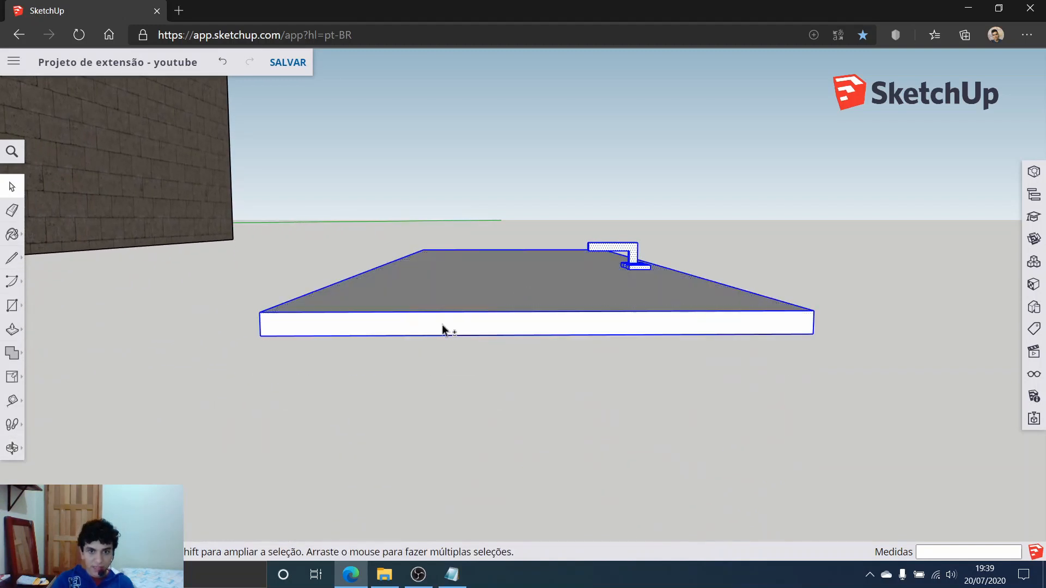
{"action": "left_click", "coordinate": [448, 305], "text": "shift"}
{"action": "left_click_drag", "start_coordinate": [439, 389], "coordinate": [298, 221], "text": "shift"}
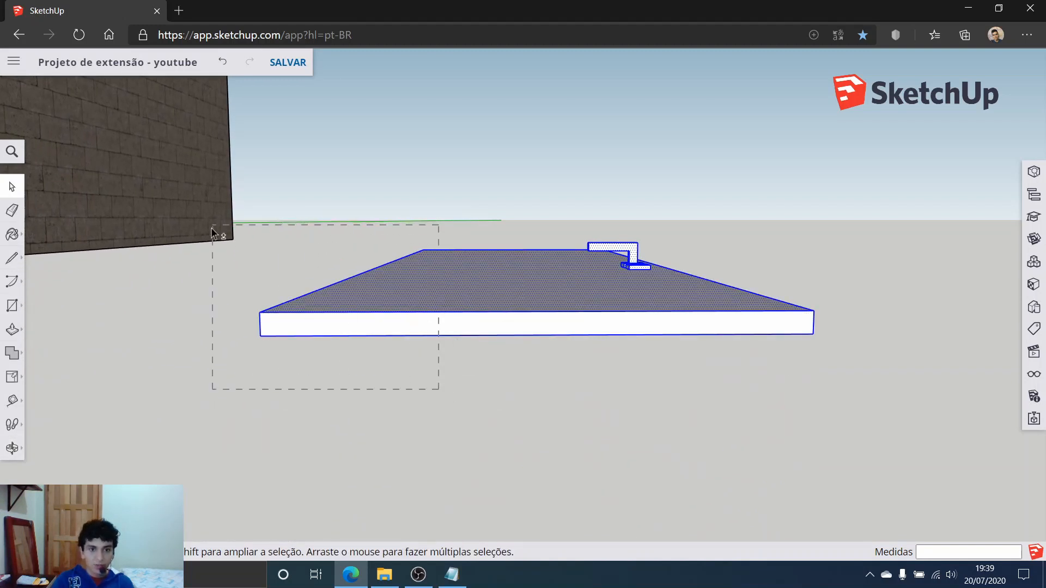
{"action": "left_click_drag", "start_coordinate": [212, 231], "coordinate": [212, 232], "text": "shift"}
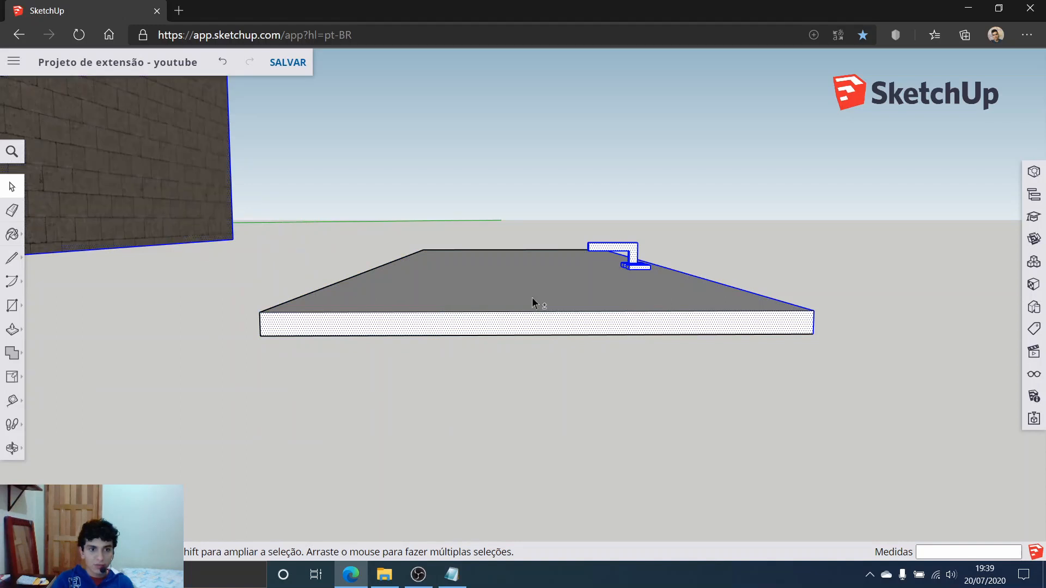
Deselect the door slab's remaining faces and edges, keeping the handle and lock plate selected.
{"action": "middle_click_drag", "start_coordinate": [533, 303], "coordinate": [297, 439]}
{"action": "left_click_drag", "start_coordinate": [490, 462], "coordinate": [436, 392], "text": "shift"}
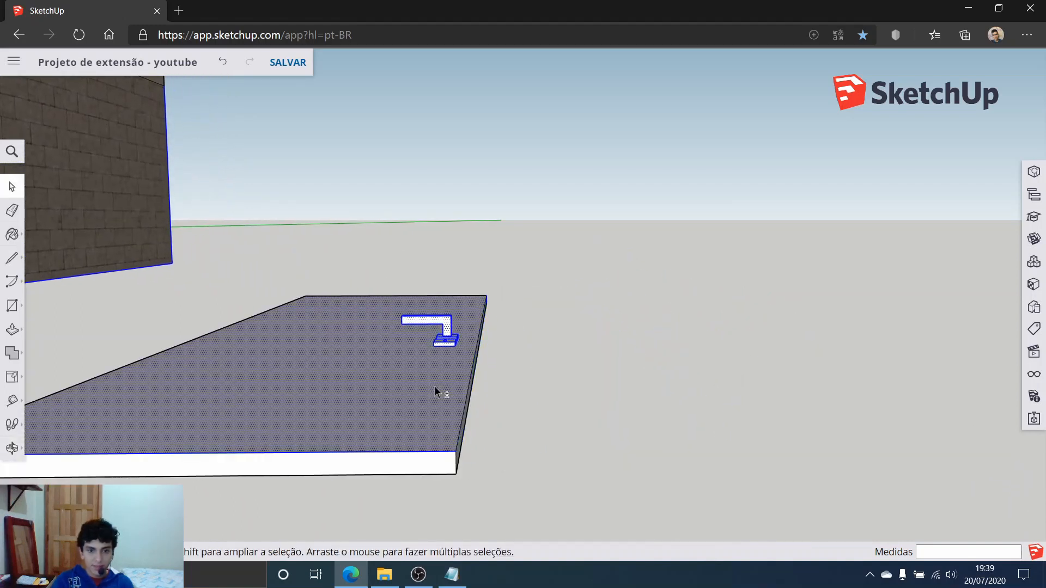
{"action": "middle_click_drag", "start_coordinate": [435, 389], "coordinate": [447, 343]}
{"action": "middle_click_drag", "start_coordinate": [470, 423], "coordinate": [369, 430]}
{"action": "left_click", "coordinate": [368, 430], "text": "shift"}
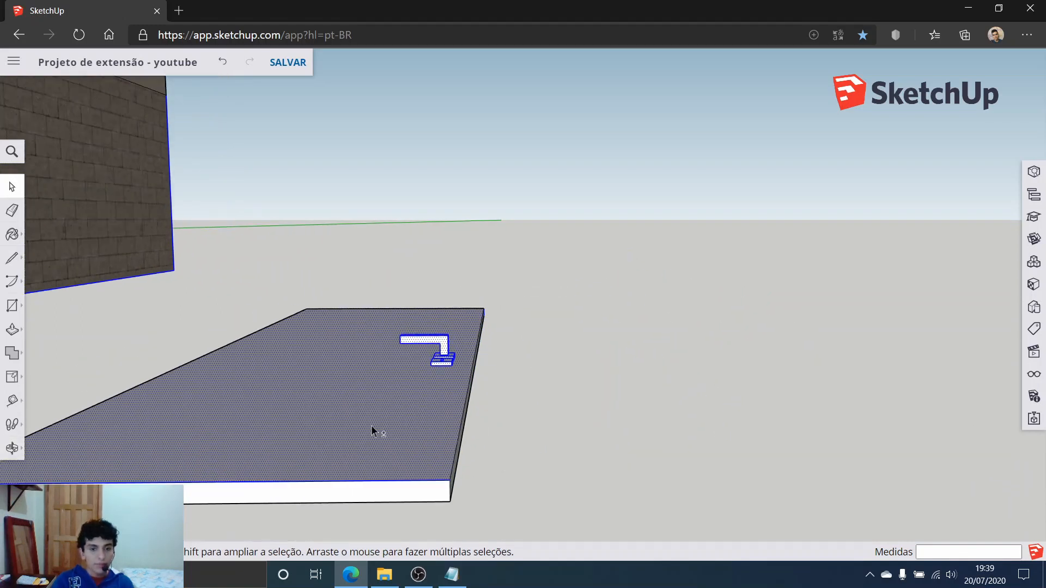
{"action": "left_click", "coordinate": [323, 483], "text": "shift"}
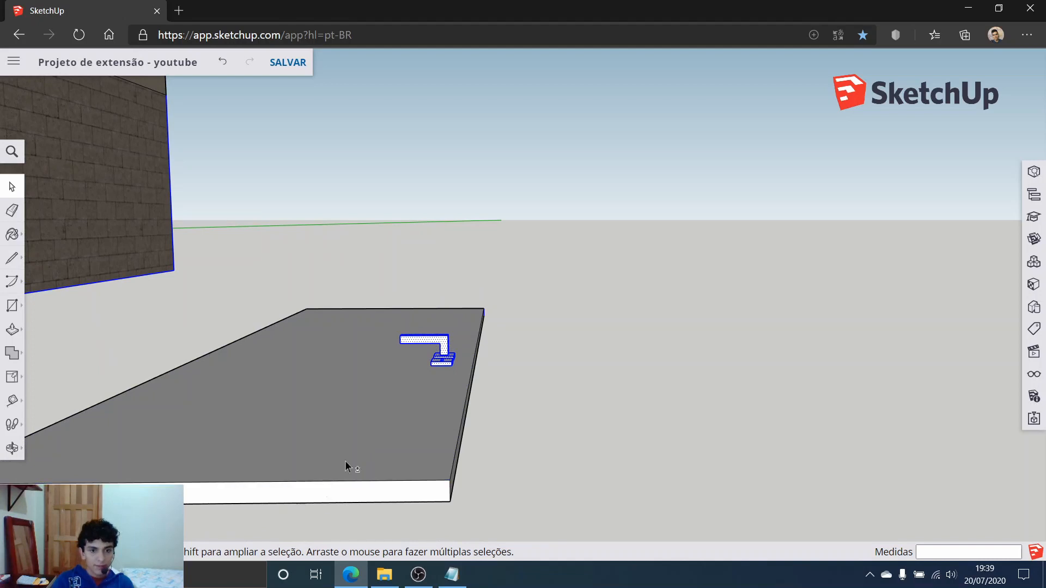
Remove the house's brick wall from the selection.
{"action": "middle_click_drag", "start_coordinate": [345, 460], "coordinate": [406, 248]}
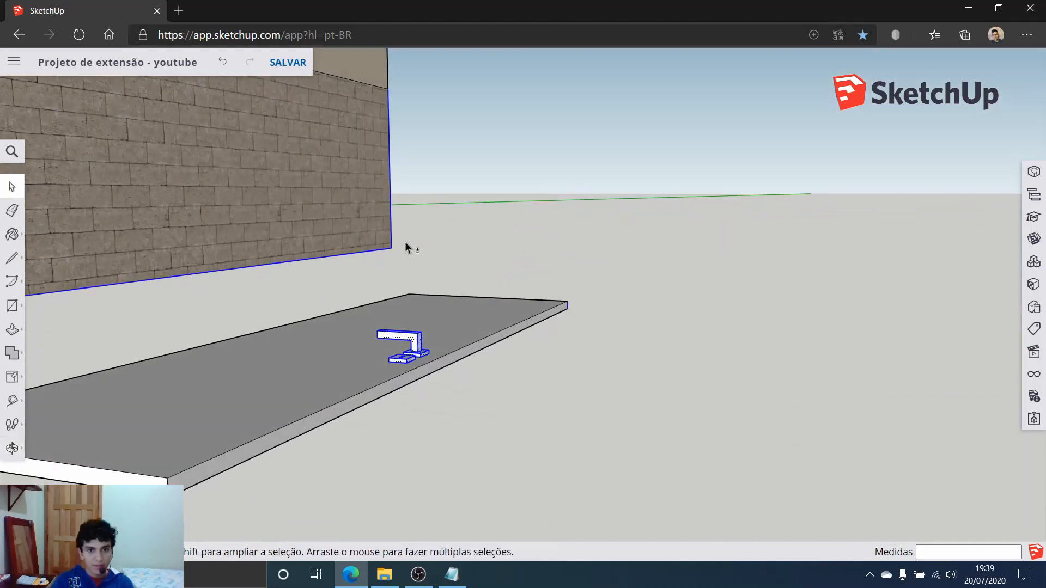
{"action": "left_click", "coordinate": [367, 198], "text": "shift"}
{"action": "left_click", "coordinate": [331, 213], "text": "shift"}
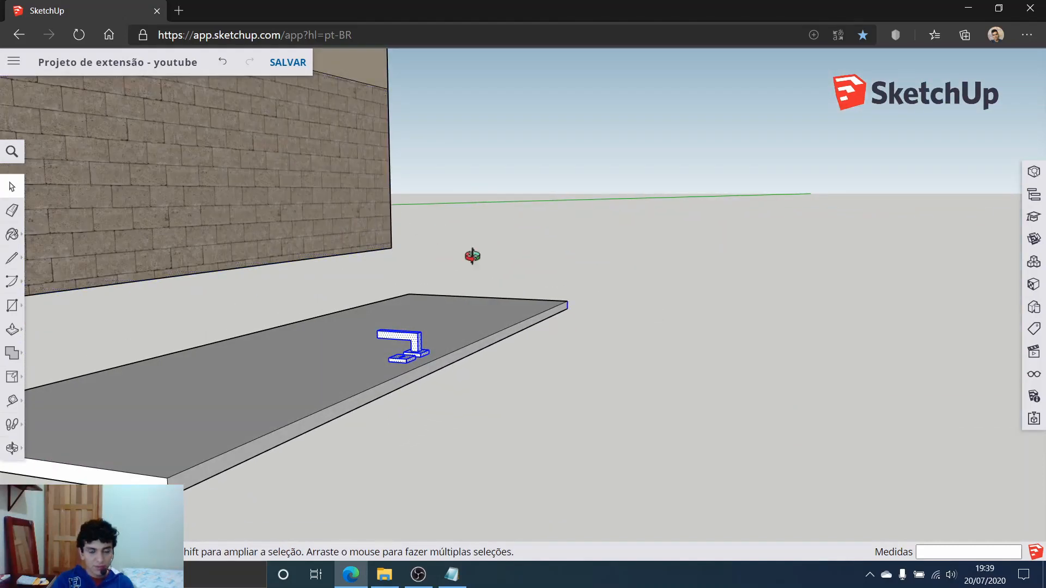
Copy the selected handle and lock plate about 0.22 m sideways, beyond the door's nearest long edge.
{"action": "scroll", "coordinate": [430, 365], "scroll_direction": "up", "scroll_amount": 5}
{"action": "middle_click_drag", "start_coordinate": [414, 376], "coordinate": [351, 367]}
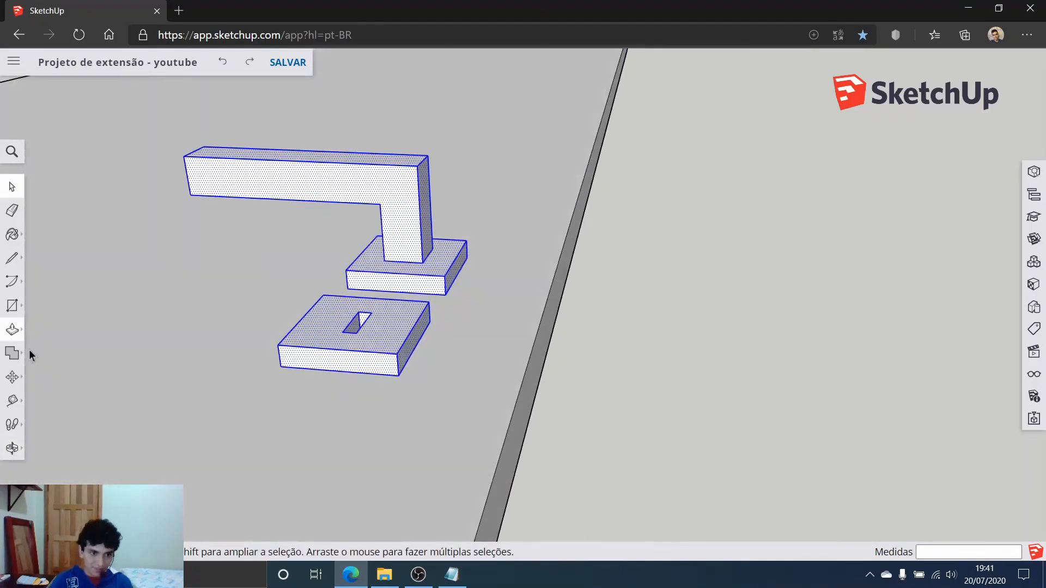
{"action": "left_click", "coordinate": [12, 377]}
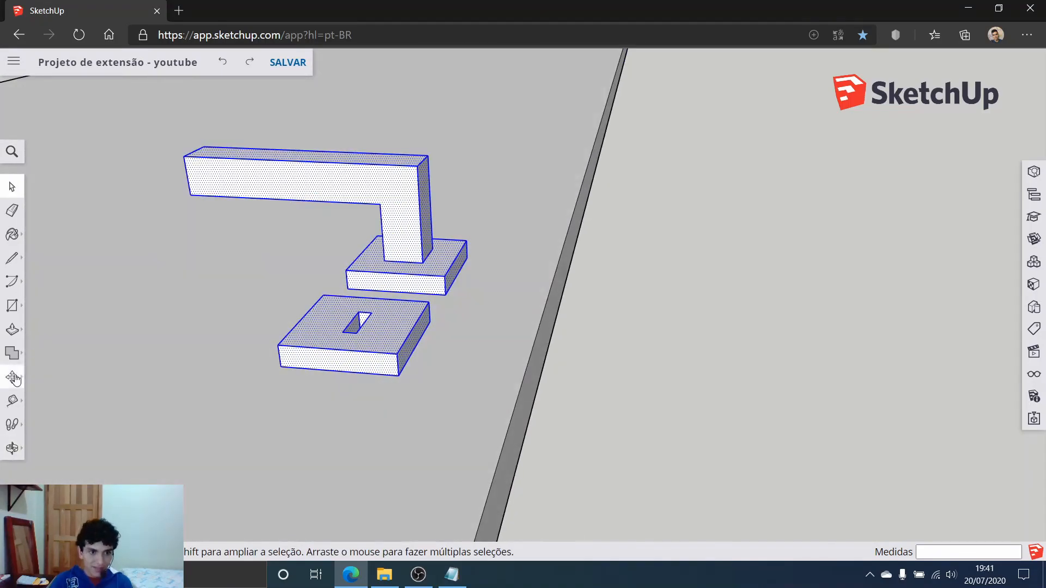
{"action": "left_click", "coordinate": [279, 344]}
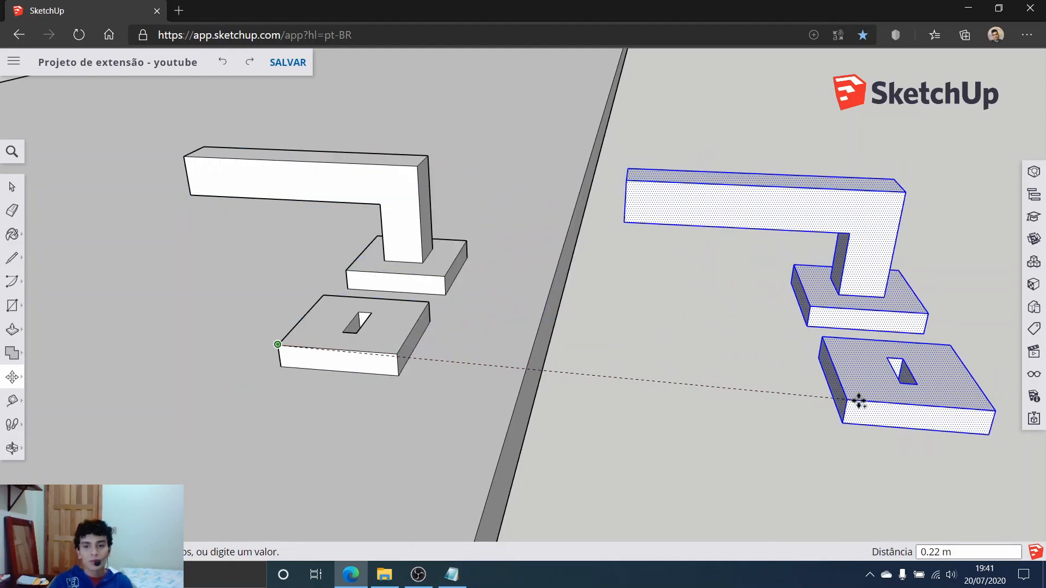
{"action": "left_click", "coordinate": [861, 393]}
{"action": "scroll", "coordinate": [861, 394], "scroll_direction": "down", "scroll_amount": 5}
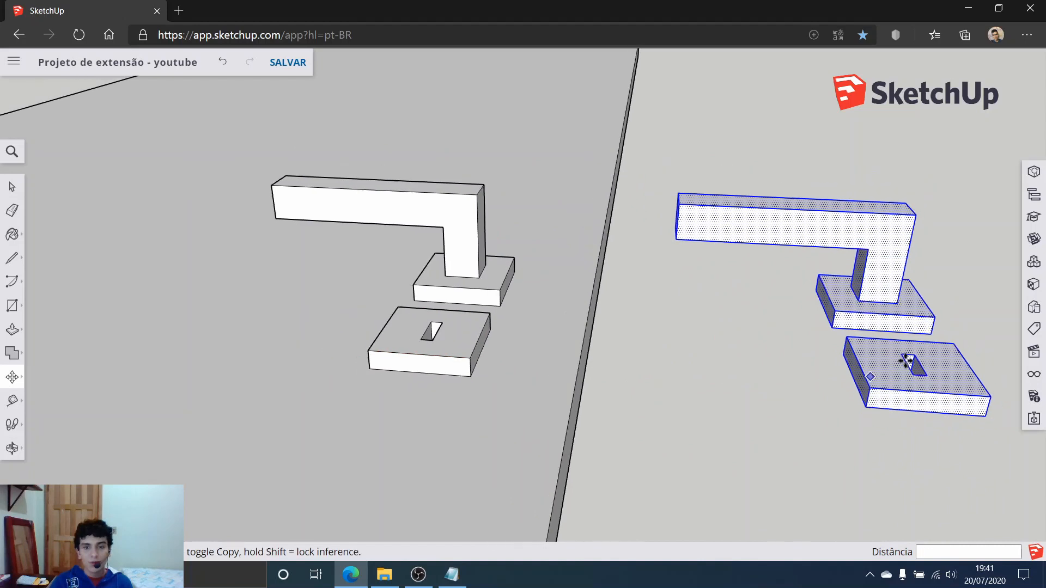
Select the whole copied handle and lock plate beside the door.
{"action": "middle_click_drag", "start_coordinate": [796, 355], "coordinate": [848, 337]}
{"action": "scroll", "coordinate": [847, 336], "scroll_direction": "up", "scroll_amount": 5}
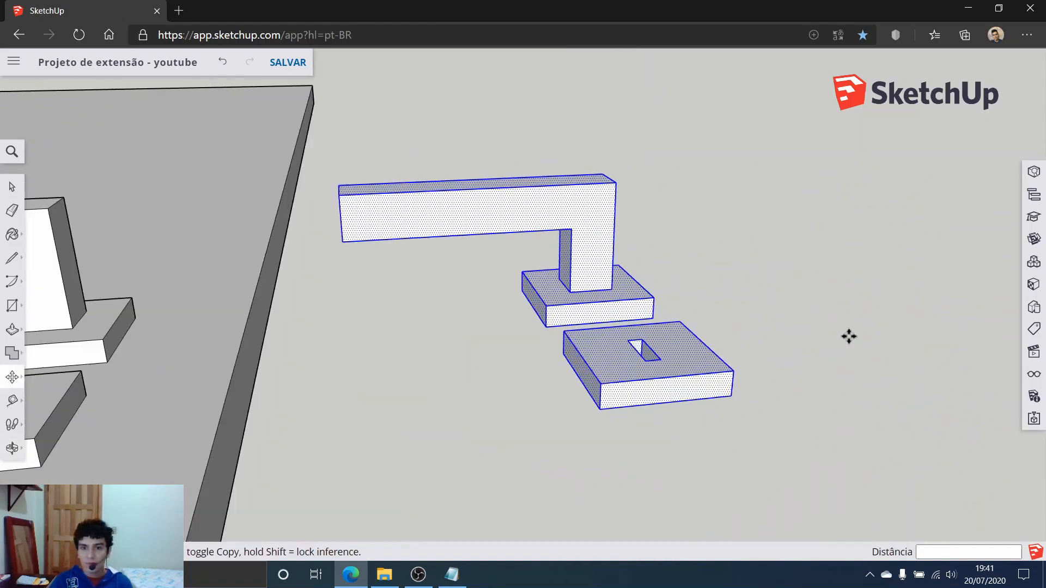
{"action": "scroll", "coordinate": [692, 344], "scroll_direction": "down", "scroll_amount": 2}
{"action": "key", "text": "space"}
{"action": "left_click", "coordinate": [504, 377]}
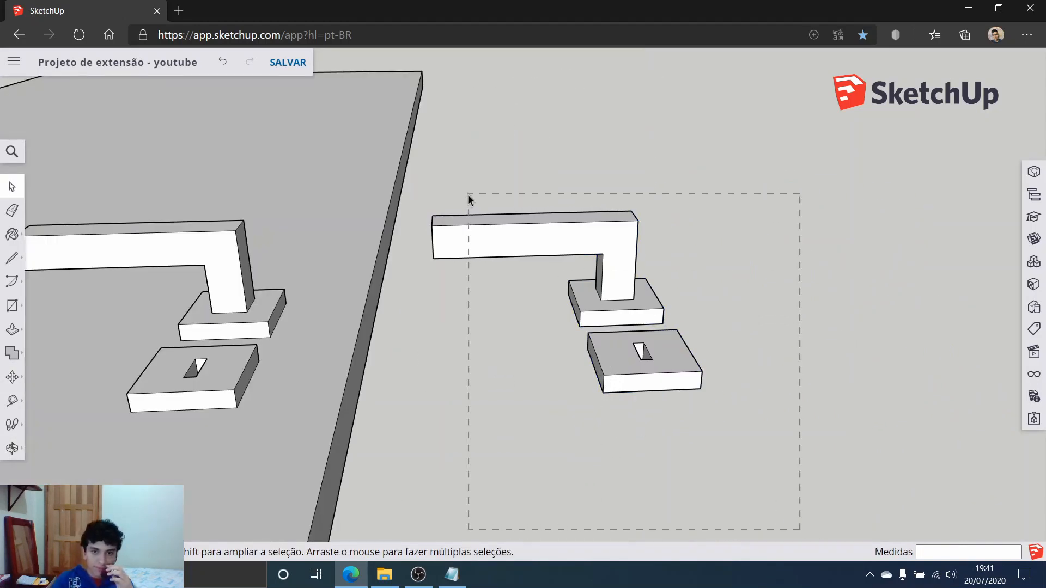
{"action": "left_click_drag", "start_coordinate": [424, 155], "coordinate": [424, 156]}
{"action": "middle_click_drag", "start_coordinate": [616, 184], "coordinate": [610, 214]}
{"action": "scroll", "coordinate": [617, 311], "scroll_direction": "up", "scroll_amount": 2}
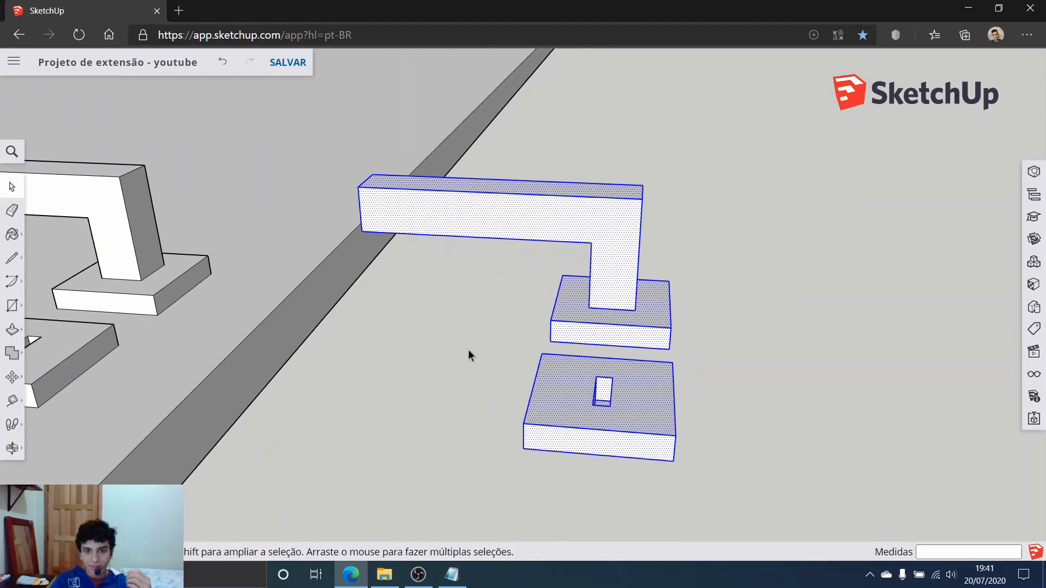
{"action": "left_click", "coordinate": [13, 330]}
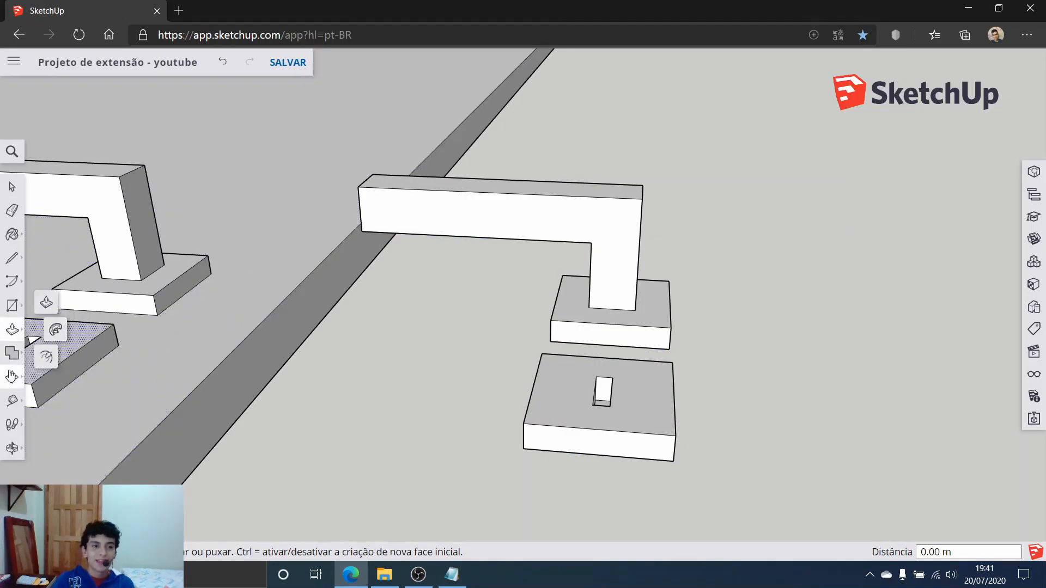
{"action": "left_click", "coordinate": [10, 376]}
{"action": "left_click", "coordinate": [47, 401]}
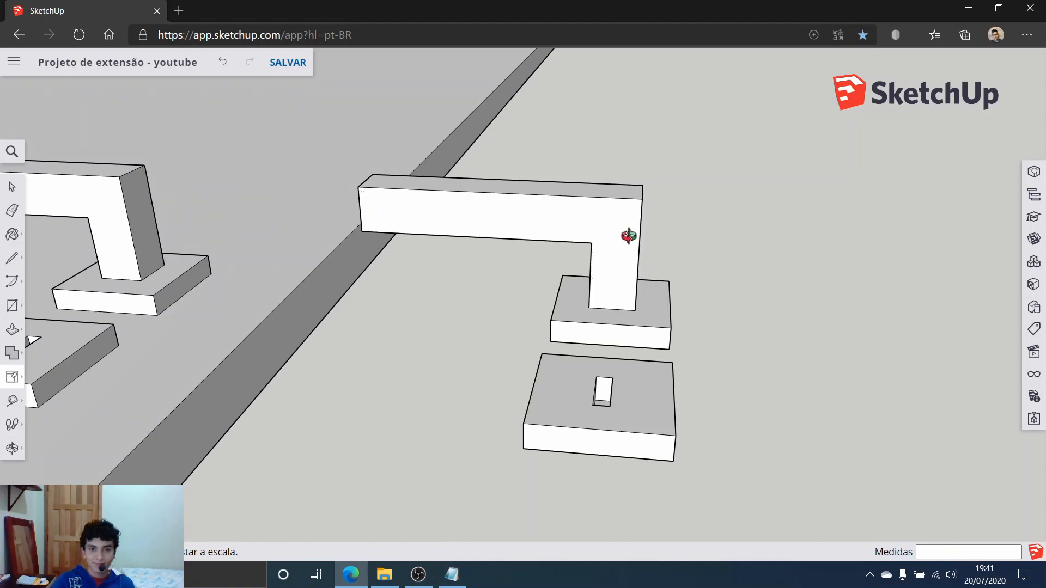
{"action": "middle_click_drag", "start_coordinate": [629, 235], "coordinate": [740, 426]}
{"action": "left_click", "coordinate": [610, 265]}
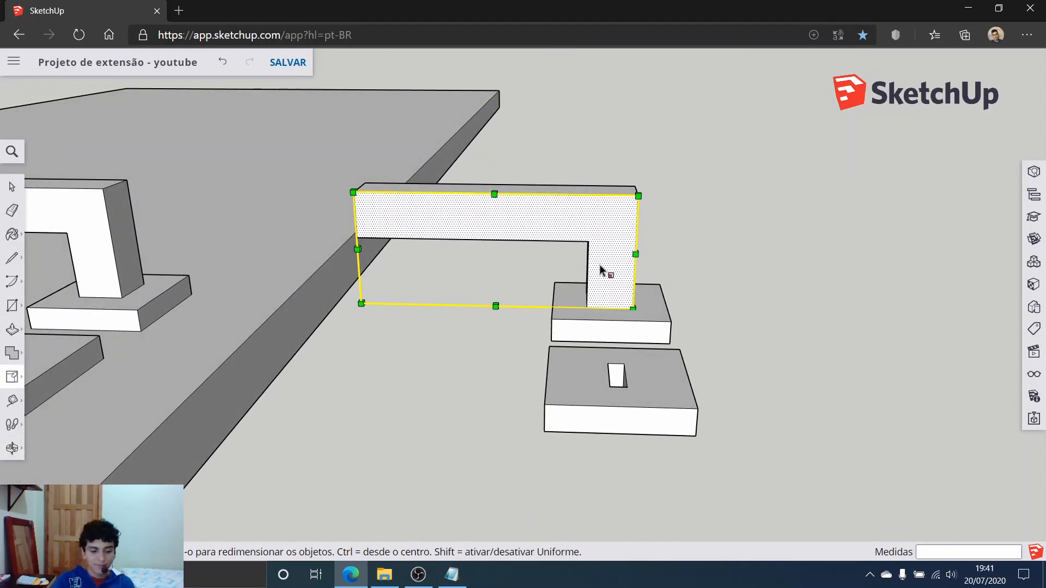
{"action": "key", "text": "Escape"}
{"action": "left_click", "coordinate": [11, 188]}
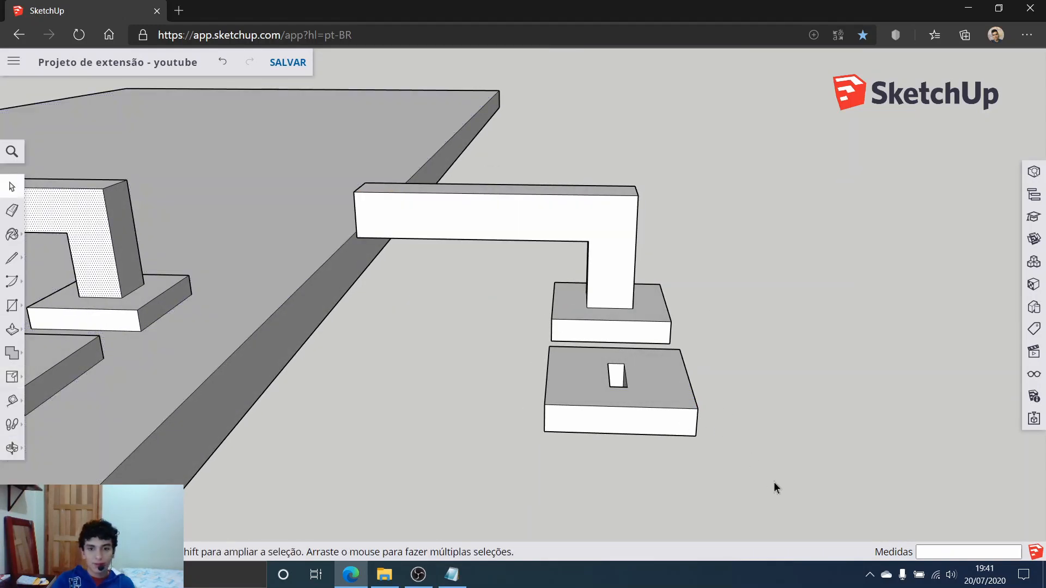
Select the copied handle and lock plate and mirror them vertically with Scale, so the handle points downward.
{"action": "left_click_drag", "start_coordinate": [385, 155], "coordinate": [385, 155]}
{"action": "middle_click_drag", "start_coordinate": [647, 172], "coordinate": [815, 424]}
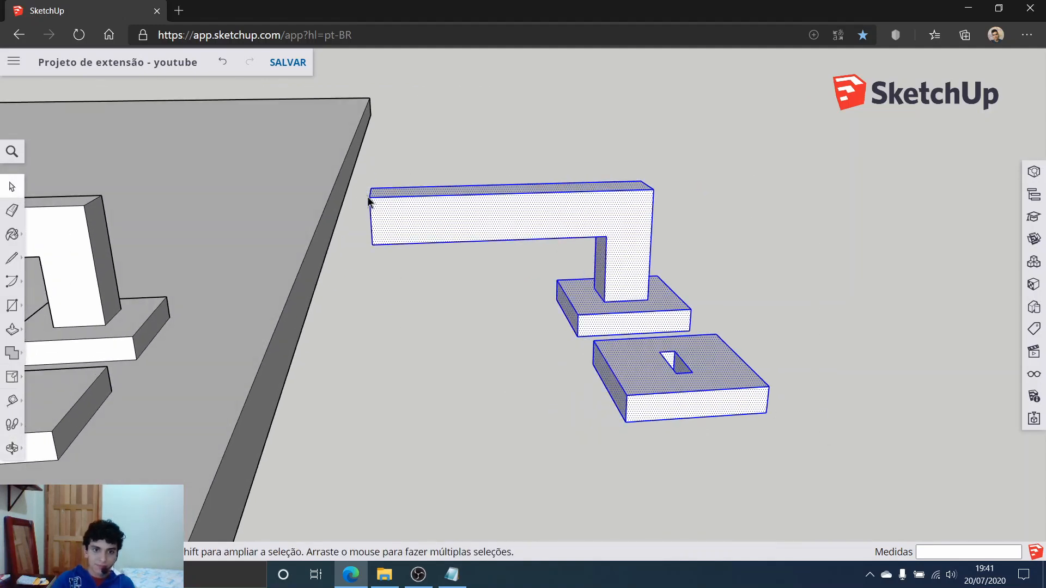
{"action": "left_click", "coordinate": [4, 378]}
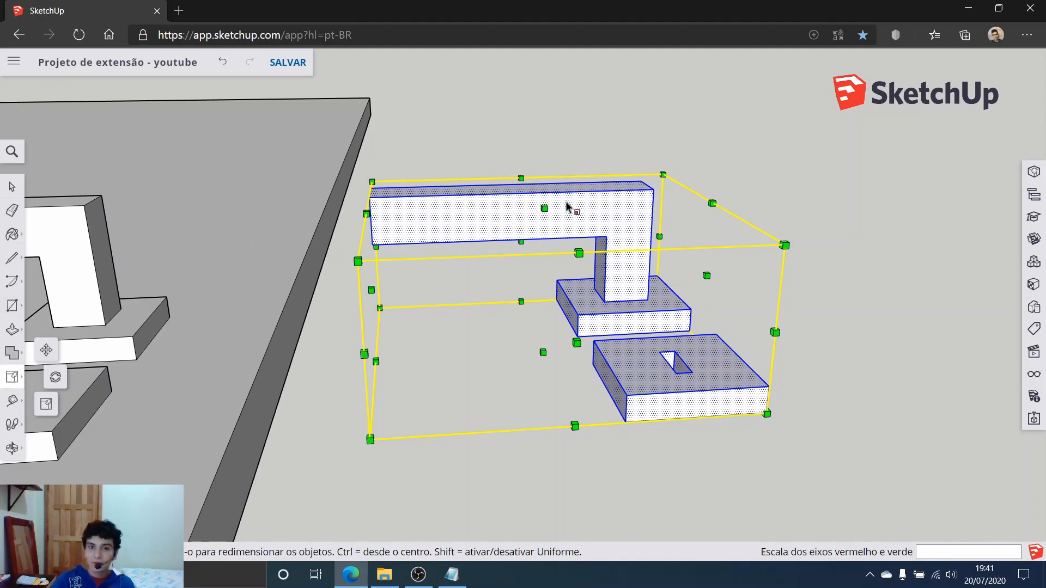
{"action": "left_click_drag", "start_coordinate": [544, 208], "coordinate": [543, 492]}
{"action": "middle_click_drag", "start_coordinate": [771, 432], "coordinate": [466, 453]}
{"action": "middle_click_drag", "start_coordinate": [612, 405], "coordinate": [343, 393]}
{"action": "left_click", "coordinate": [8, 187]}
{"action": "middle_click_drag", "start_coordinate": [498, 341], "coordinate": [349, 223]}
{"action": "left_click", "coordinate": [90, 297]}
{"action": "middle_click_drag", "start_coordinate": [93, 299], "coordinate": [594, 190]}
{"action": "scroll", "coordinate": [606, 323], "scroll_direction": "up", "scroll_amount": 2}
{"action": "middle_click_drag", "start_coordinate": [603, 318], "coordinate": [441, 341]}
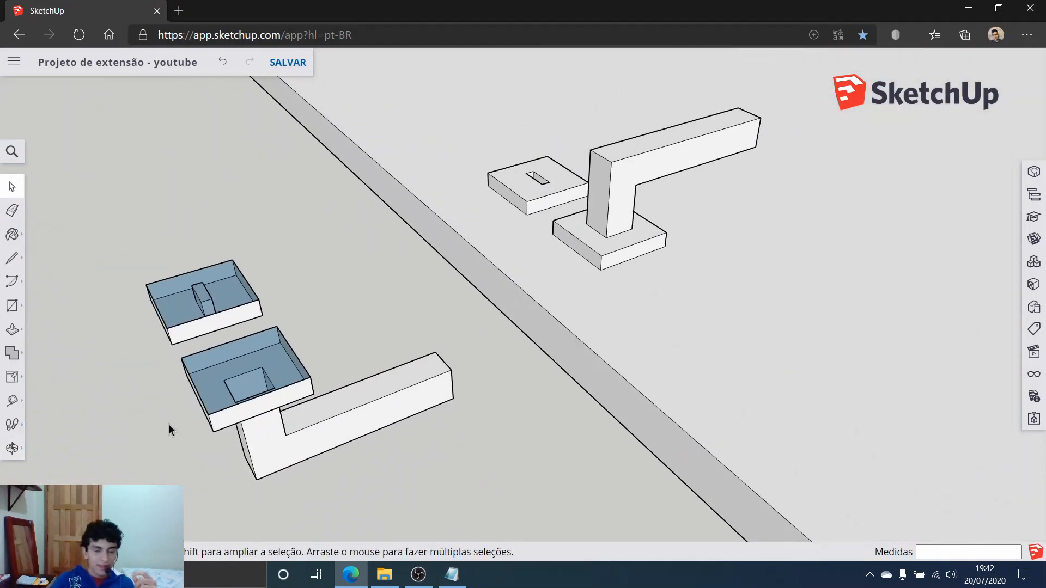
Select the mirrored handle and lock plate and make them one group.
{"action": "scroll", "coordinate": [169, 424], "scroll_direction": "down", "scroll_amount": 3}
{"action": "middle_click_drag", "start_coordinate": [168, 427], "coordinate": [445, 400]}
{"action": "left_click_drag", "start_coordinate": [462, 392], "coordinate": [249, 188]}
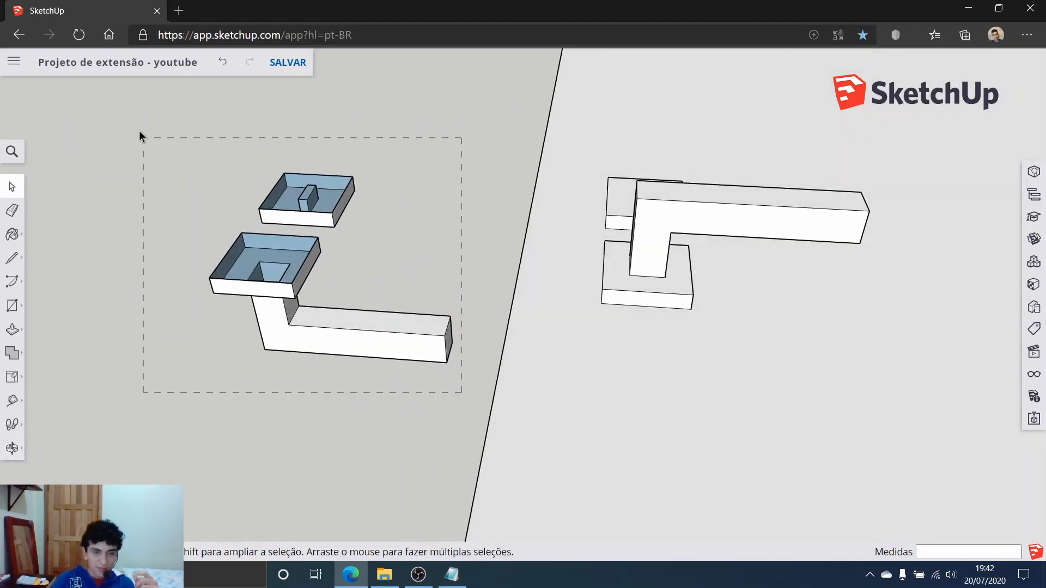
{"action": "left_click_drag", "start_coordinate": [140, 137], "coordinate": [140, 136]}
{"action": "middle_click_drag", "start_coordinate": [180, 338], "coordinate": [304, 229]}
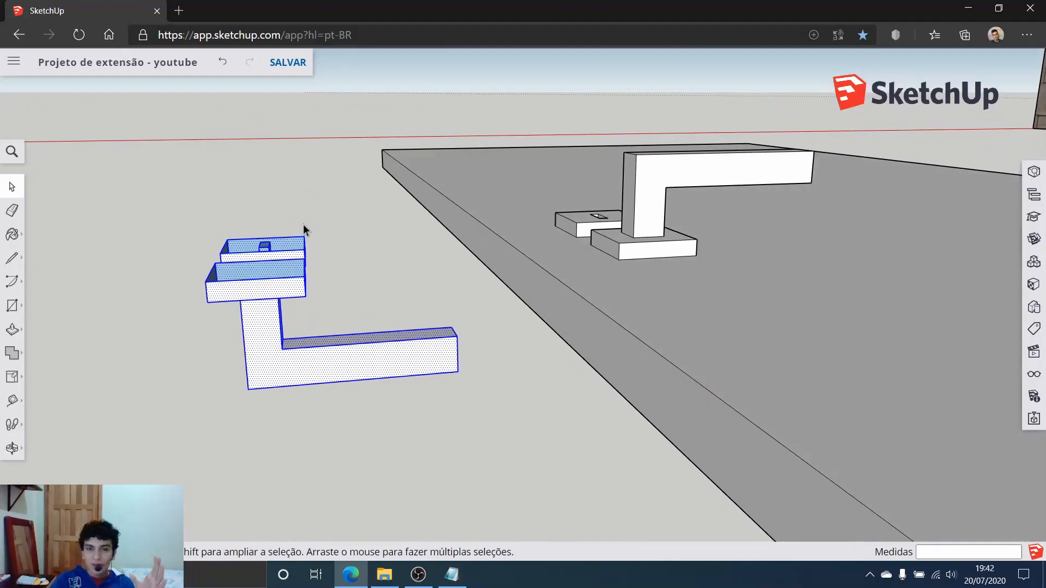
{"action": "right_click", "coordinate": [260, 293]}
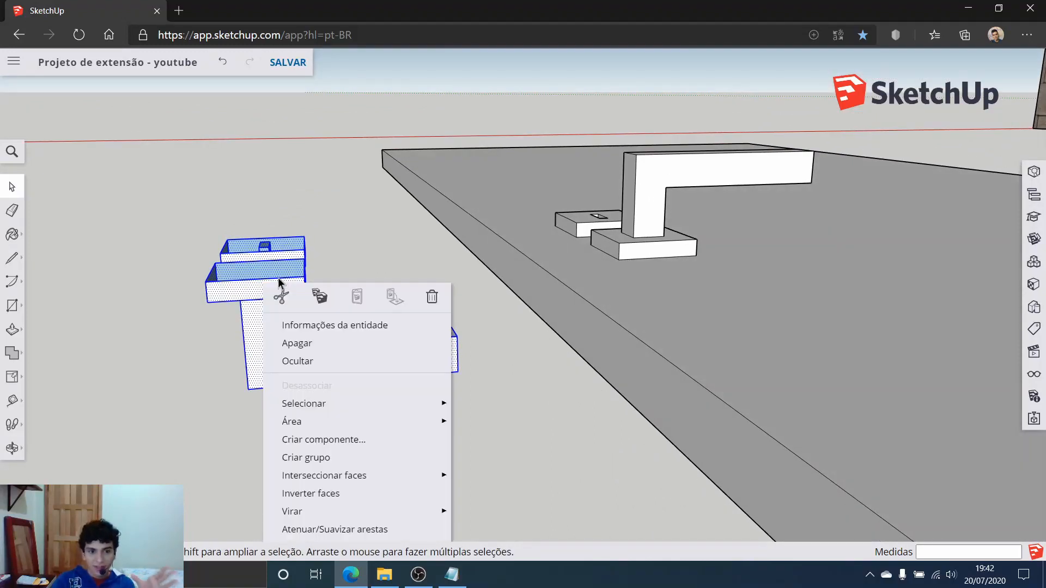
{"action": "left_click", "coordinate": [294, 458]}
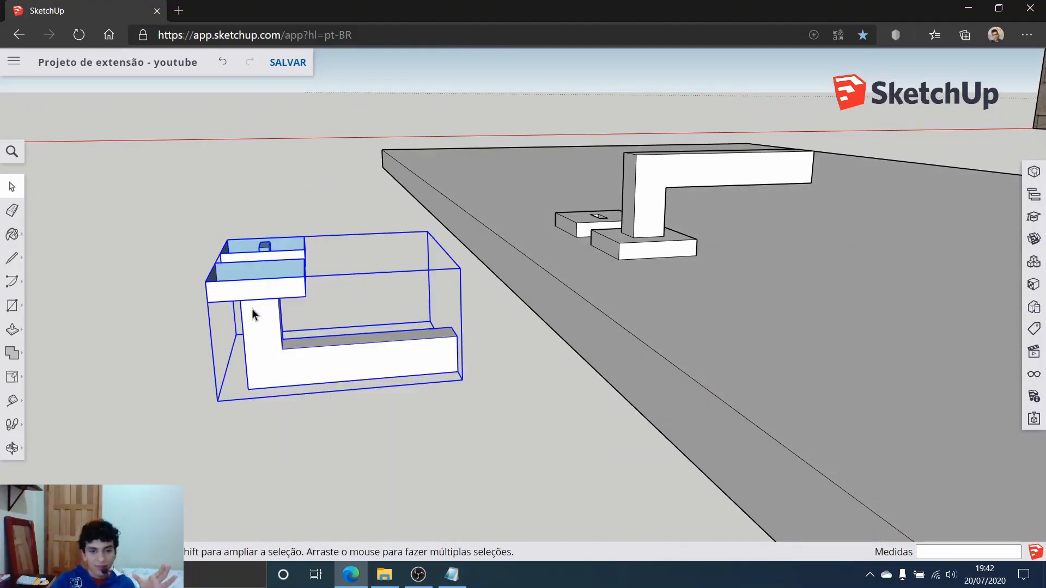
Move the mirrored group 0.23 m by its base corner onto the matching bottom corner of the original handle's base.
{"action": "scroll", "coordinate": [227, 278], "scroll_direction": "up", "scroll_amount": 3}
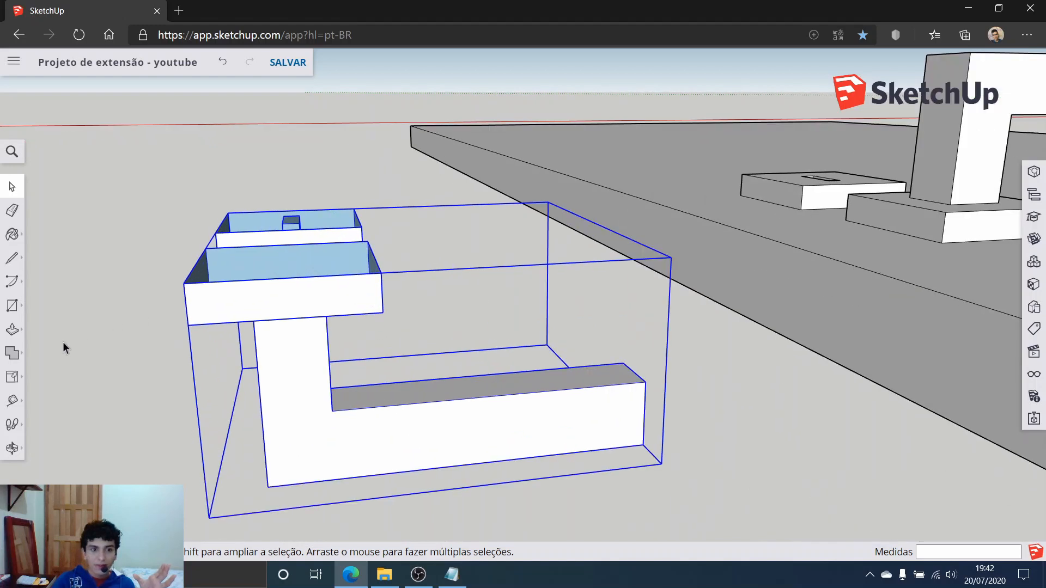
{"action": "left_click", "coordinate": [8, 402]}
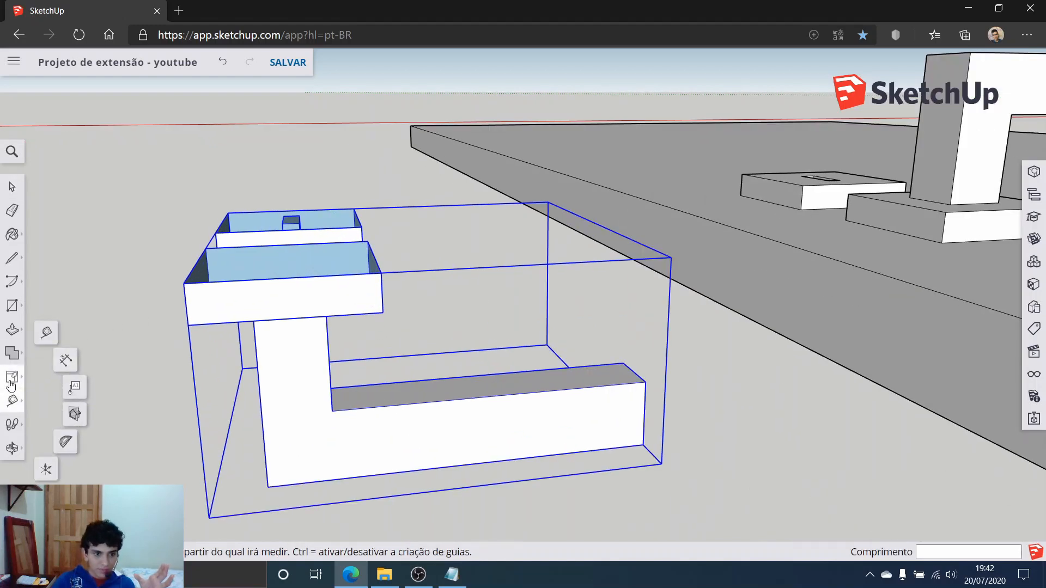
{"action": "left_click", "coordinate": [12, 377]}
{"action": "left_click", "coordinate": [37, 348]}
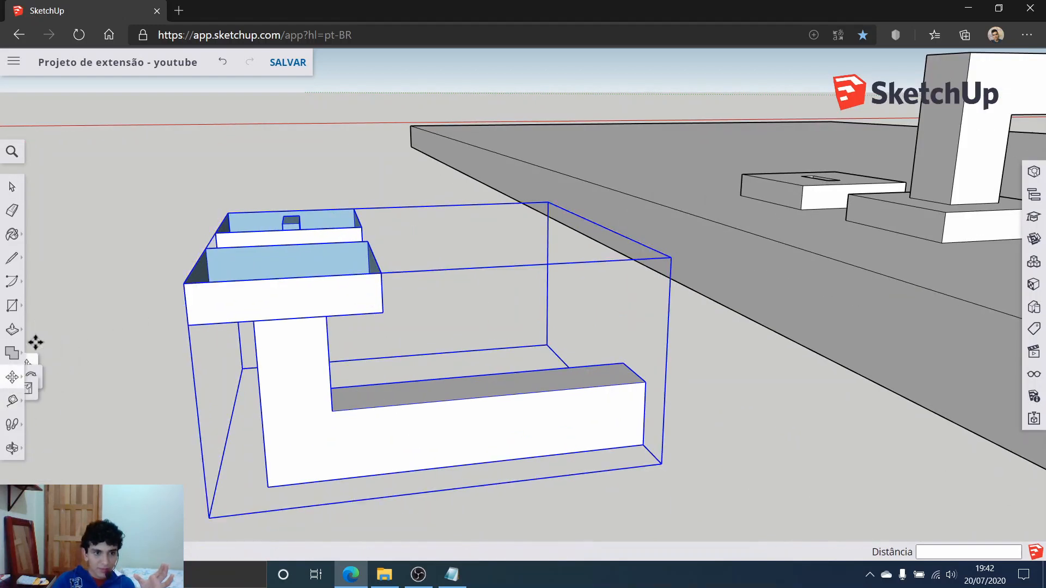
{"action": "left_click", "coordinate": [185, 283]}
{"action": "scroll", "coordinate": [980, 243], "scroll_direction": "up", "scroll_amount": 1}
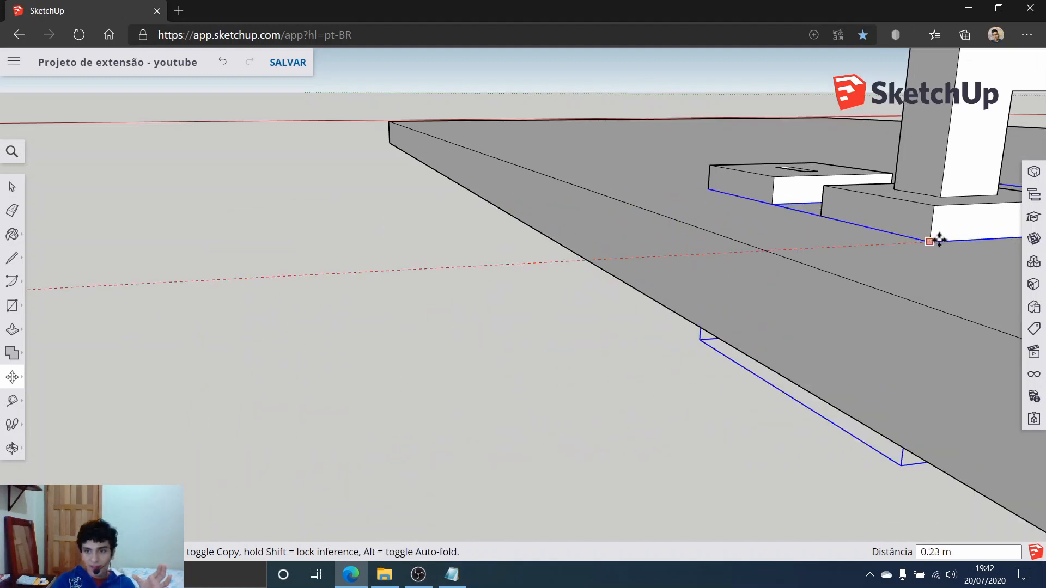
{"action": "left_click", "coordinate": [935, 240]}
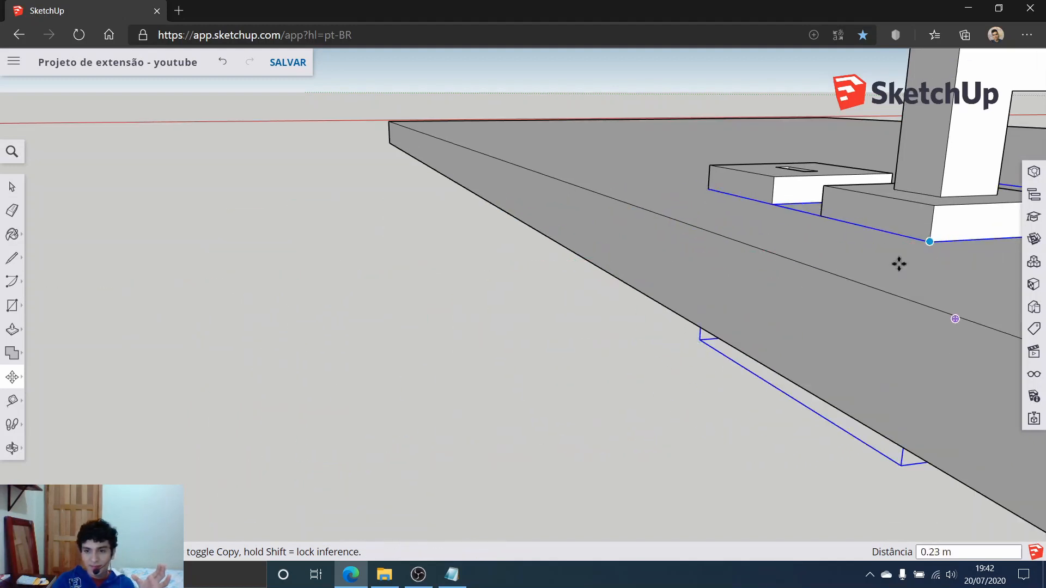
Move the mirrored group 0.03 m down through the slab so its plates sit against the door's underside.
{"action": "middle_click_drag", "start_coordinate": [899, 264], "coordinate": [886, 221]}
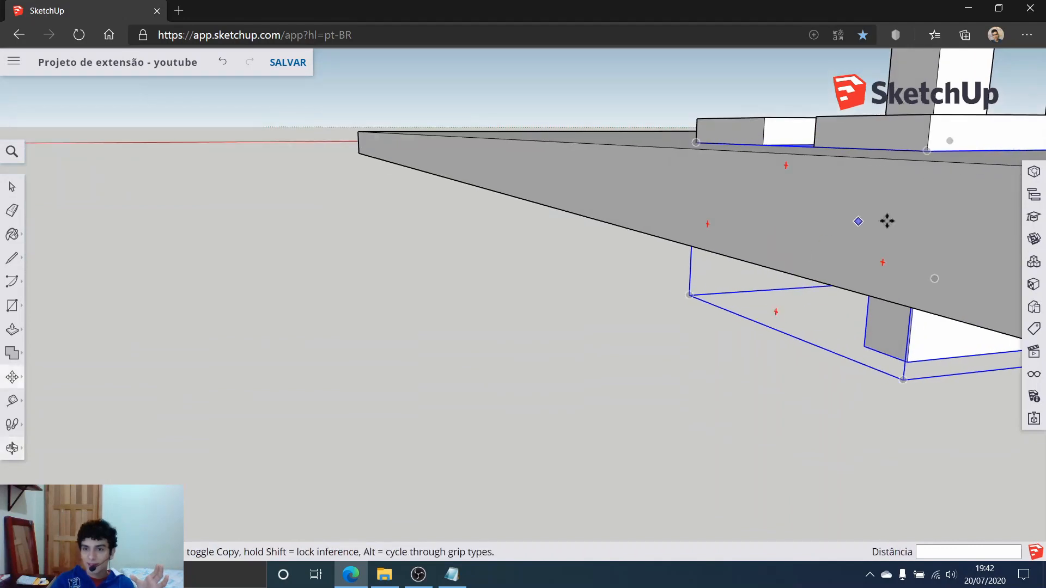
{"action": "left_click", "coordinate": [926, 149]}
{"action": "middle_click_drag", "start_coordinate": [922, 273], "coordinate": [880, 154]}
{"action": "left_click", "coordinate": [881, 152]}
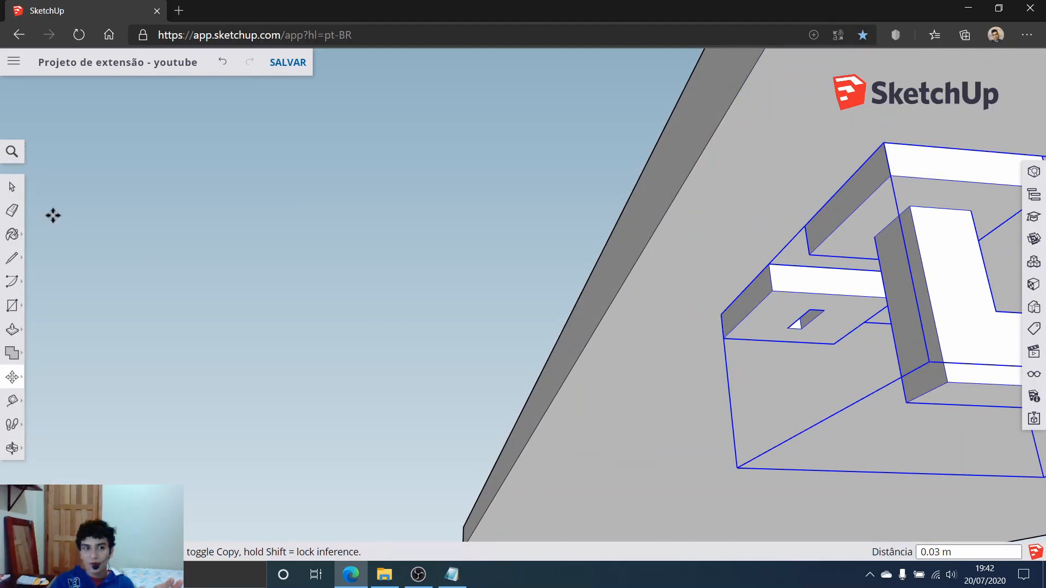
Explode the mirrored hardware group on the door's underside and clear the selection.
{"action": "left_click", "coordinate": [12, 187]}
{"action": "scroll", "coordinate": [321, 360], "scroll_direction": "down", "scroll_amount": 5}
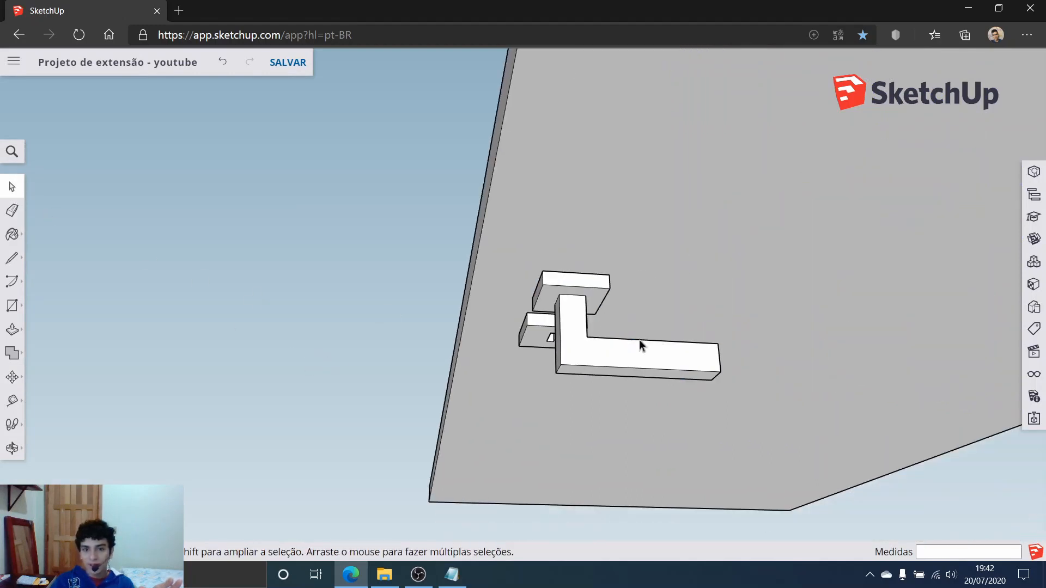
{"action": "right_click", "coordinate": [613, 355]}
{"action": "left_click", "coordinate": [651, 395]}
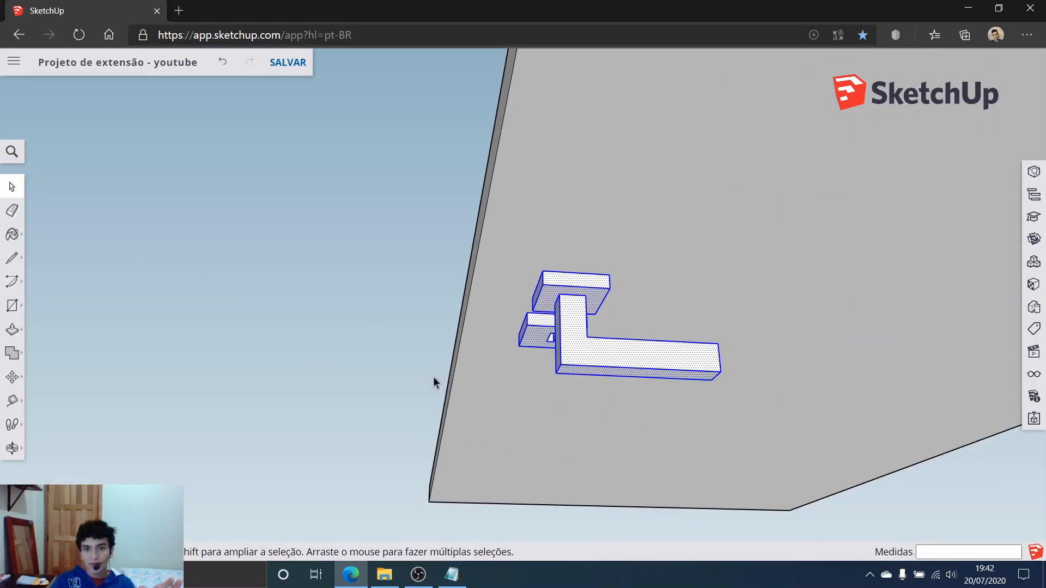
{"action": "left_click", "coordinate": [331, 345]}
Select the complete door slab together with the handles and lock plates on both faces.
{"action": "middle_click_drag", "start_coordinate": [332, 346], "coordinate": [603, 420]}
{"action": "scroll", "coordinate": [469, 422], "scroll_direction": "down", "scroll_amount": 3}
{"action": "scroll", "coordinate": [534, 458], "scroll_direction": "down", "scroll_amount": 2}
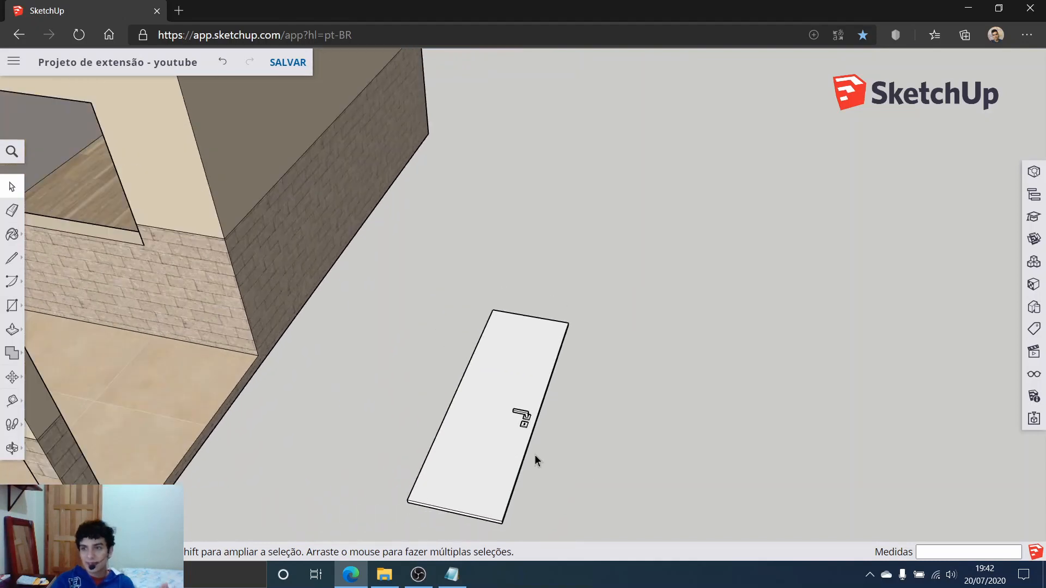
{"action": "scroll", "coordinate": [506, 492], "scroll_direction": "up", "scroll_amount": 4}
{"action": "middle_click_drag", "start_coordinate": [506, 493], "coordinate": [553, 322]}
{"action": "scroll", "coordinate": [557, 348], "scroll_direction": "down", "scroll_amount": 3}
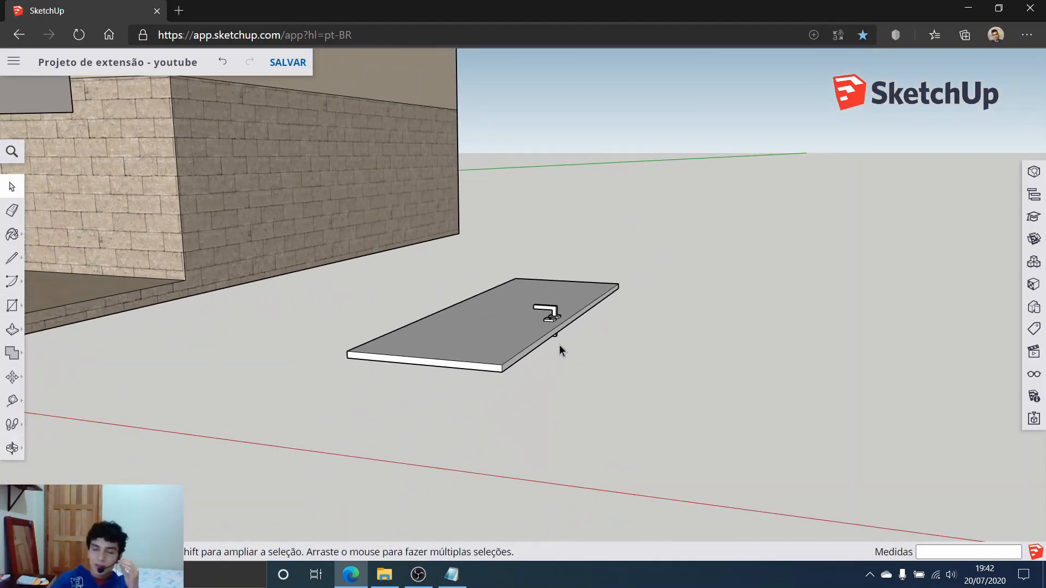
{"action": "middle_click_drag", "start_coordinate": [633, 270], "coordinate": [681, 361]}
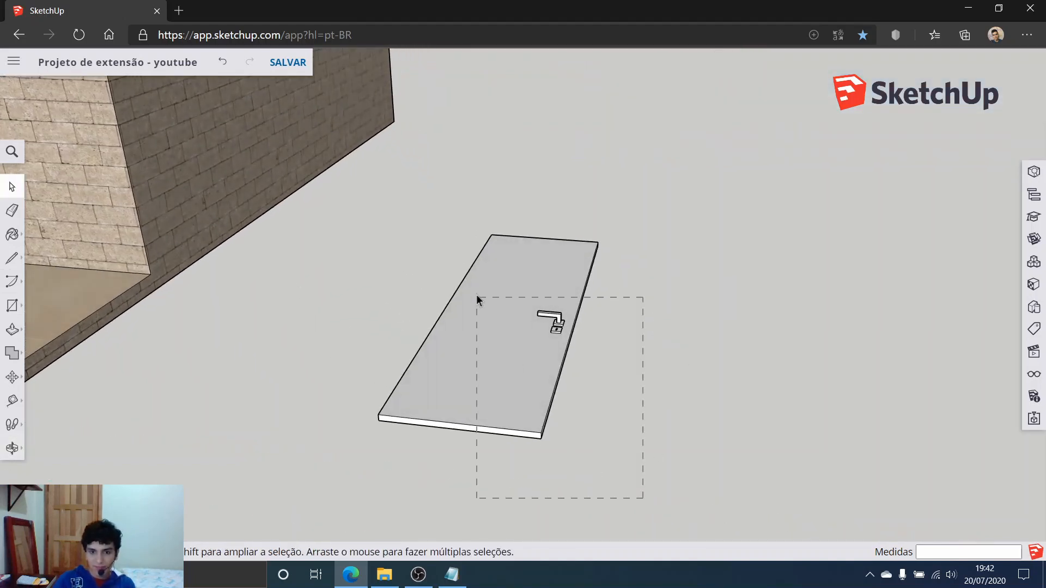
{"action": "left_click_drag", "start_coordinate": [363, 191], "coordinate": [363, 190]}
{"action": "scroll", "coordinate": [252, 446], "scroll_direction": "up", "scroll_amount": 3}
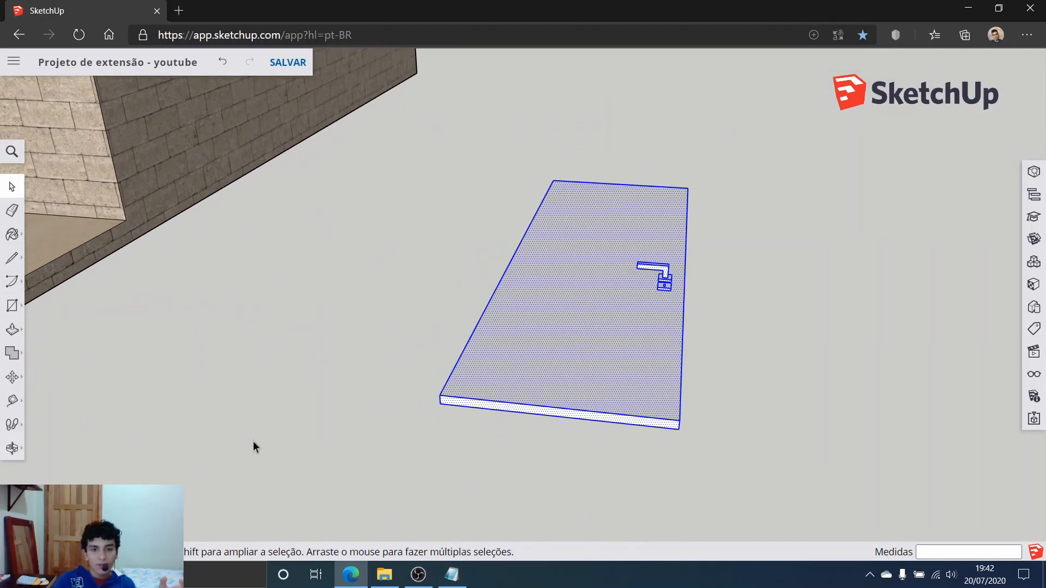
Rotate the door and its hardware 90° about the bottom corner of its short end so it stands upright.
{"action": "left_click", "coordinate": [10, 379]}
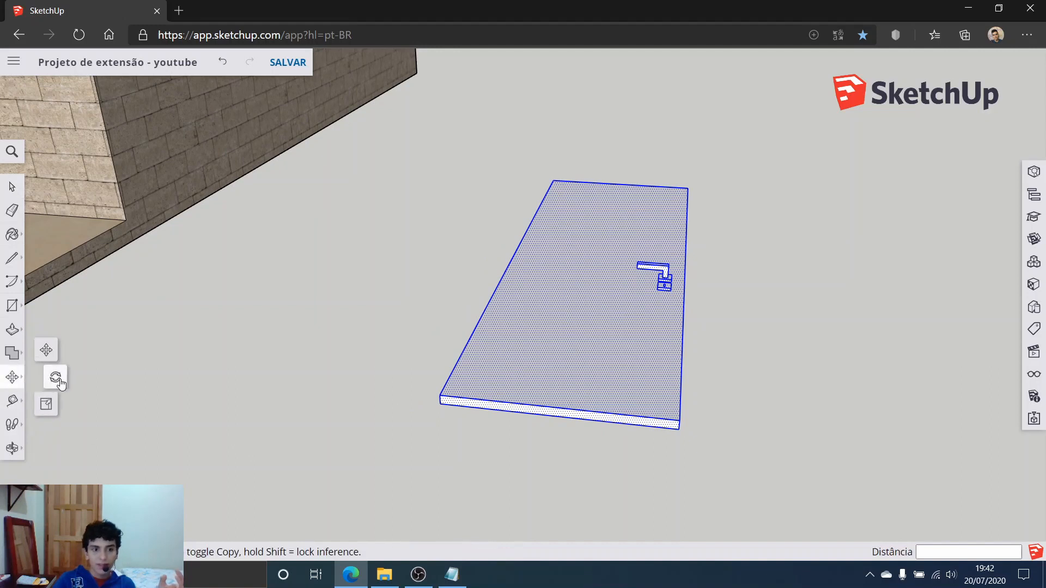
{"action": "left_click", "coordinate": [60, 382]}
{"action": "middle_click_drag", "start_coordinate": [483, 378], "coordinate": [281, 311]}
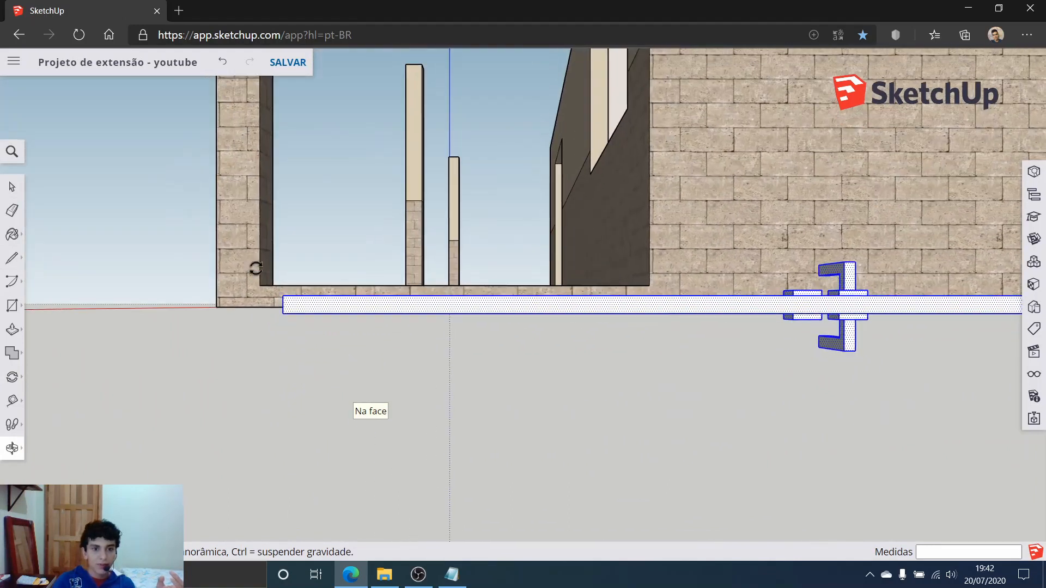
{"action": "left_click", "coordinate": [283, 310]}
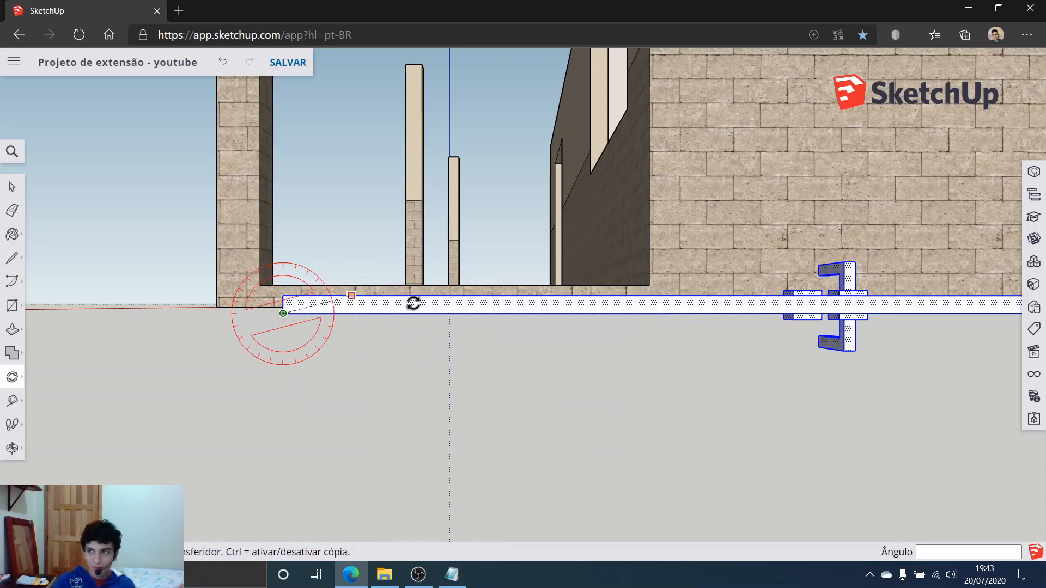
{"action": "scroll", "coordinate": [719, 306], "scroll_direction": "down", "scroll_amount": 5}
{"action": "middle_click_drag", "start_coordinate": [857, 308], "coordinate": [804, 333]}
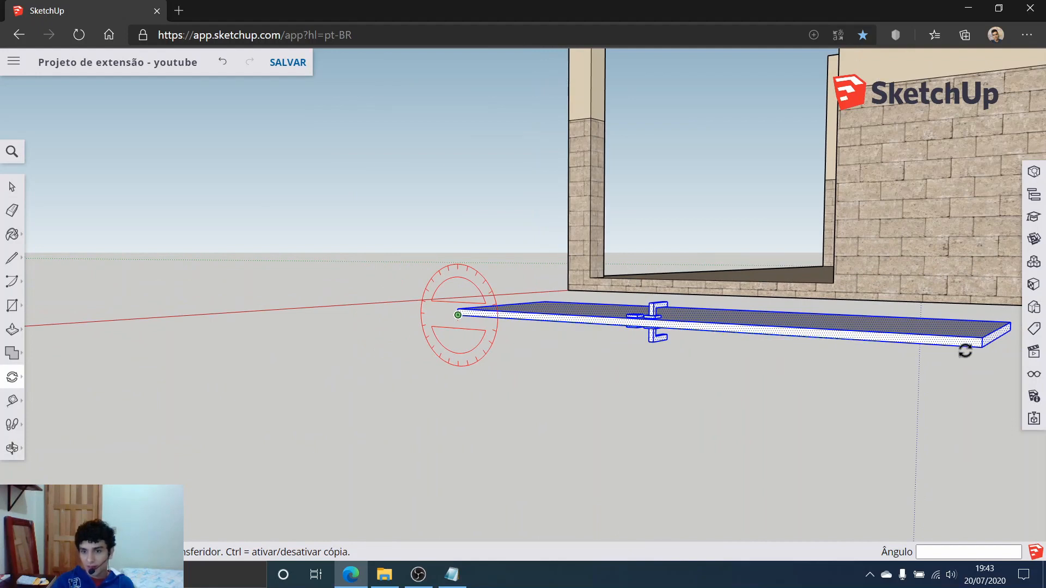
{"action": "left_click", "coordinate": [981, 352]}
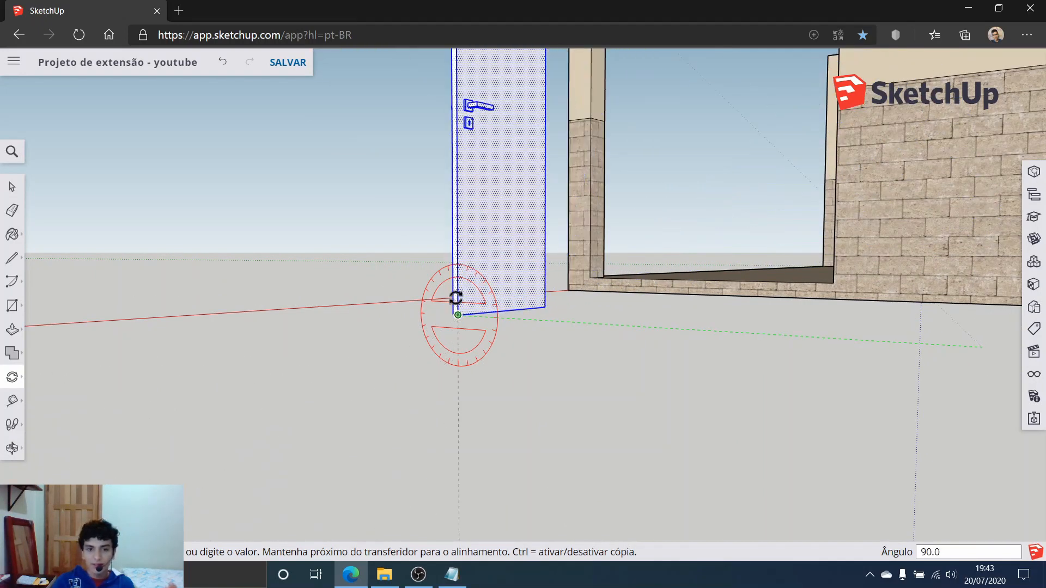
{"action": "left_click", "coordinate": [457, 298]}
Clear the selection from the upright door.
{"action": "middle_click_drag", "start_coordinate": [397, 332], "coordinate": [263, 302]}
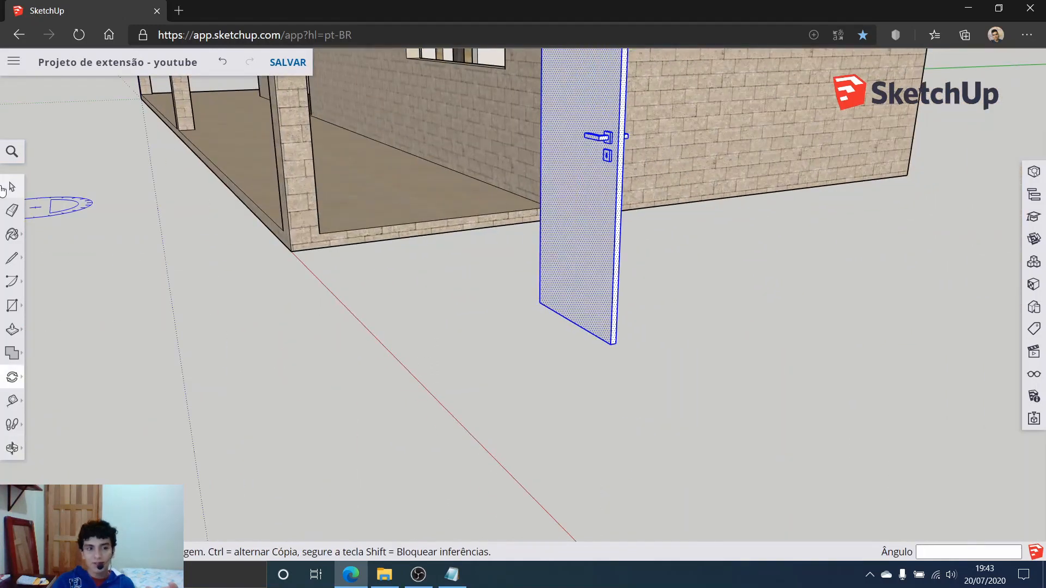
{"action": "left_click", "coordinate": [12, 187]}
{"action": "middle_click_drag", "start_coordinate": [150, 285], "coordinate": [666, 278]}
{"action": "left_click", "coordinate": [665, 278]}
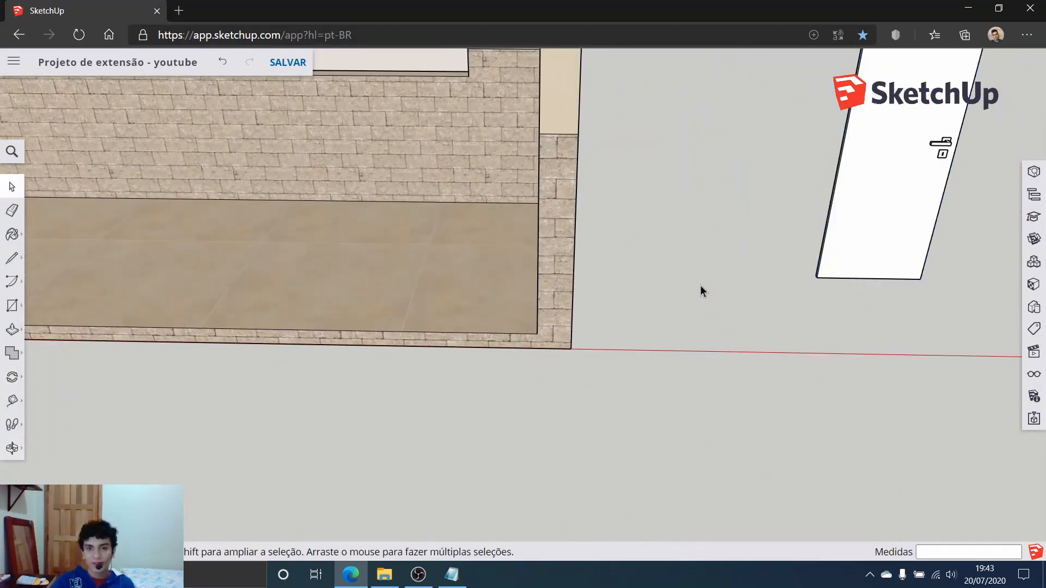
{"action": "middle_click_drag", "start_coordinate": [810, 264], "coordinate": [9, 251]}
{"action": "left_click", "coordinate": [10, 187]}
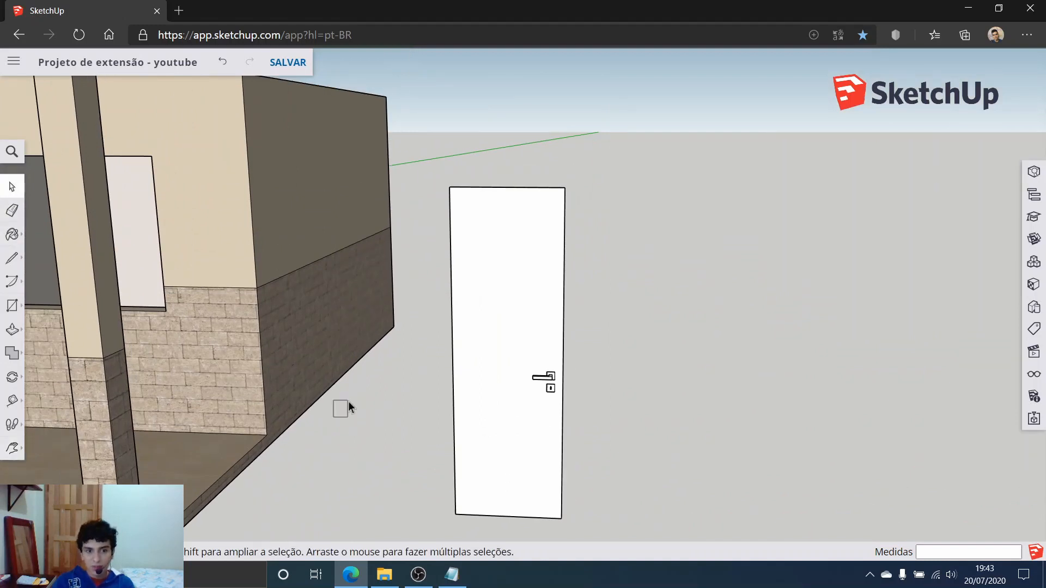
Paint the front face of the upright door with the light wood material already used in the model.
{"action": "left_click", "coordinate": [11, 234]}
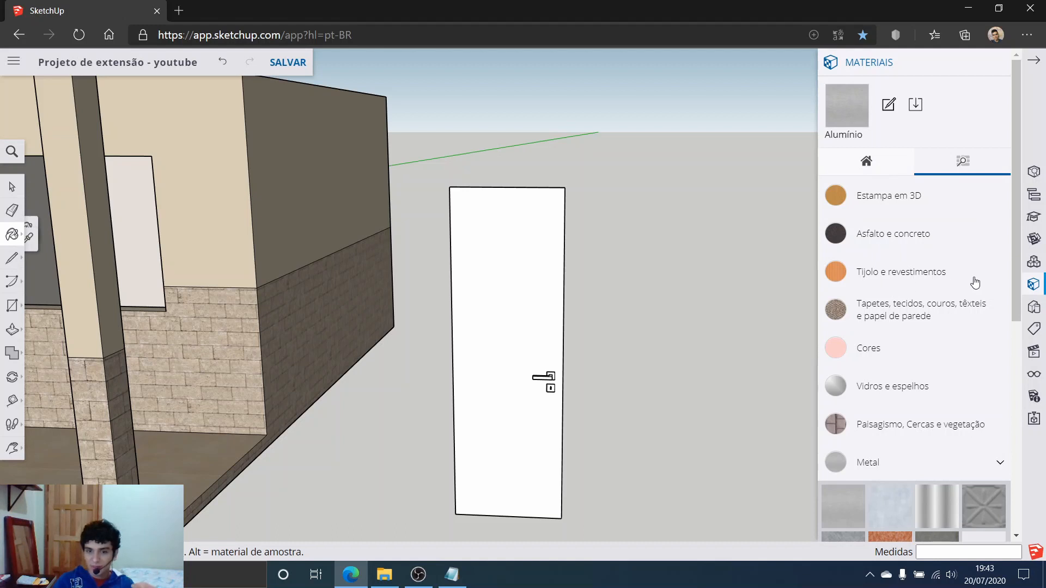
{"action": "left_click", "coordinate": [893, 166]}
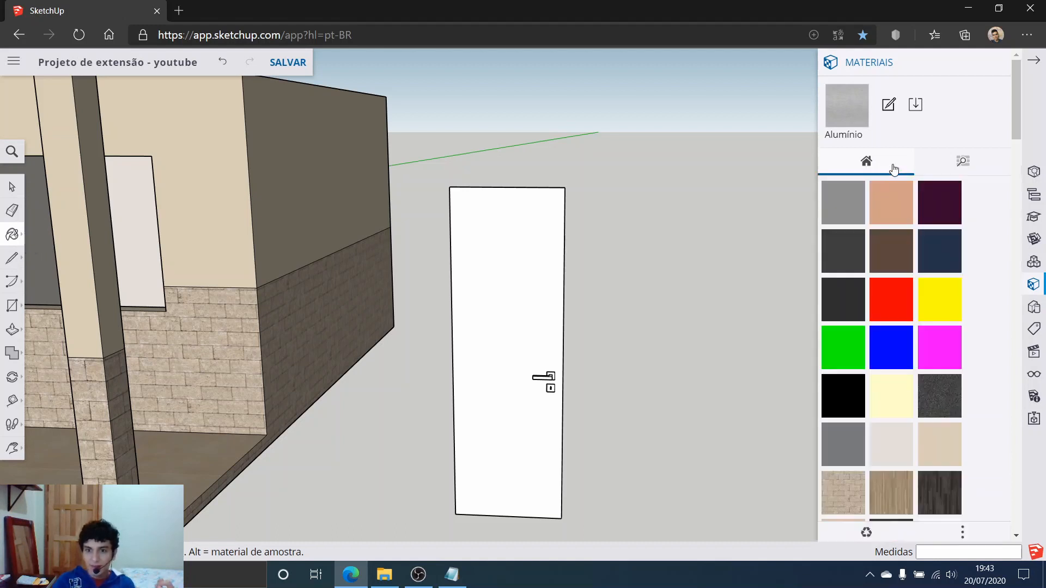
{"action": "scroll", "coordinate": [893, 303], "scroll_direction": "down", "scroll_amount": 5}
{"action": "scroll", "coordinate": [899, 252], "scroll_direction": "down", "scroll_amount": 5}
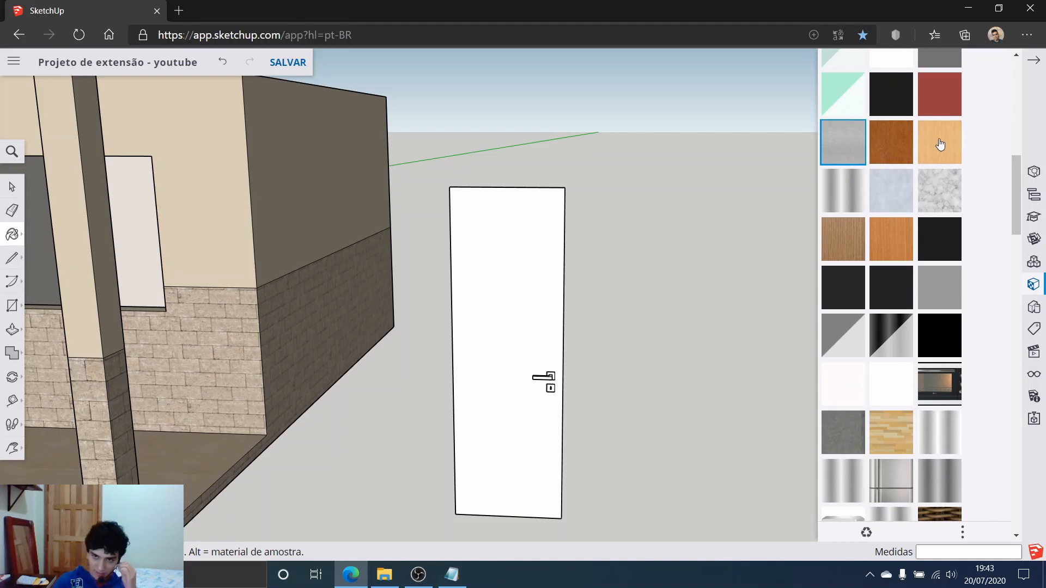
{"action": "middle_click_drag", "start_coordinate": [530, 350], "coordinate": [516, 317]}
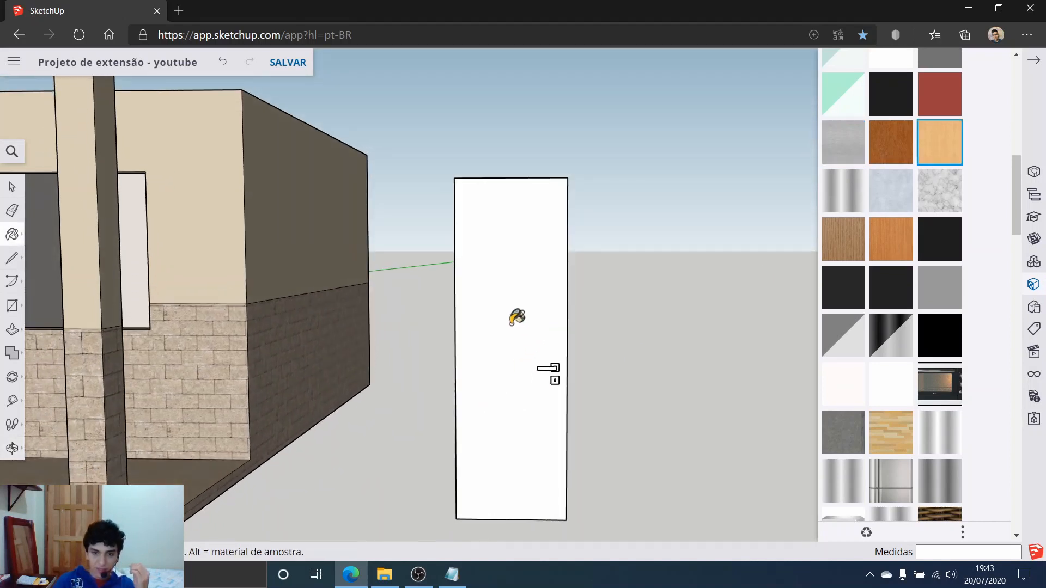
{"action": "left_click", "coordinate": [564, 258]}
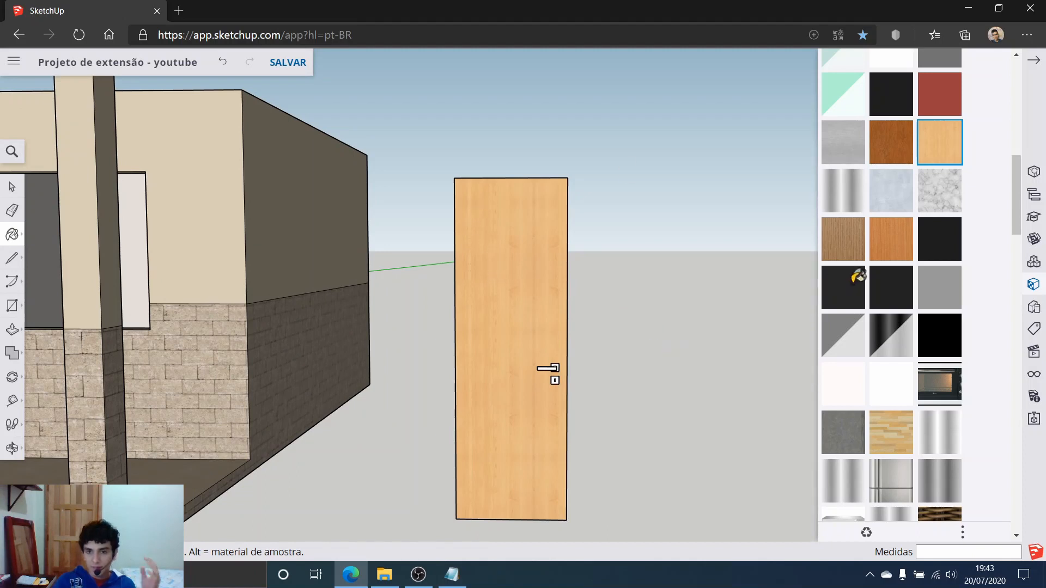
Select the whole door slab without its hardware, paint its remaining faces with the same light wood, and clear the selection.
{"action": "scroll", "coordinate": [858, 275], "scroll_direction": "up", "scroll_amount": 10}
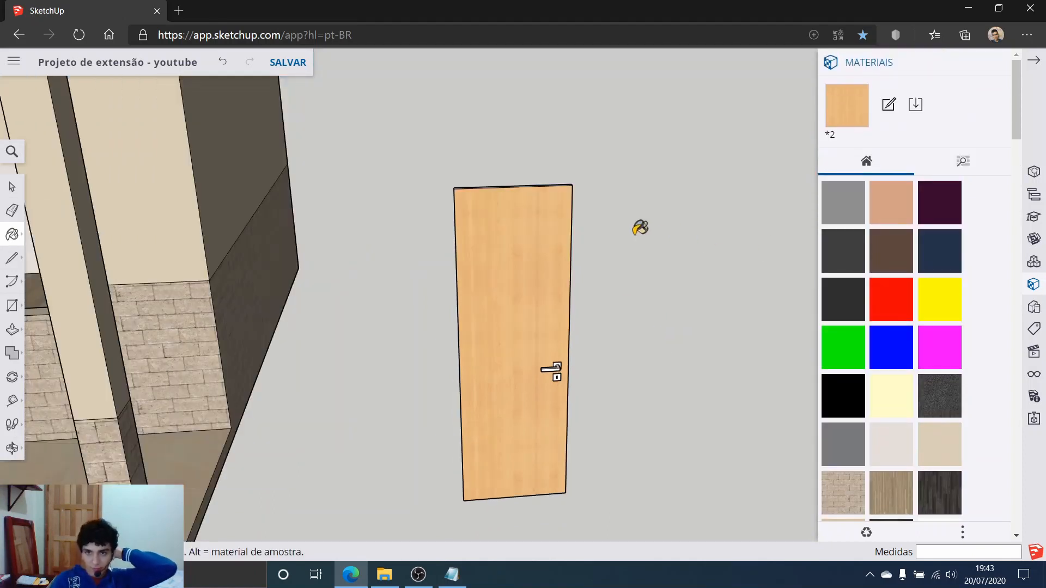
{"action": "mouse_move", "coordinate": [640, 228]}
{"action": "middle_mouse_down"}
{"action": "mouse_move", "coordinate": [665, 369]}
{"action": "mouse_move", "coordinate": [527, 203]}
{"action": "mouse_move", "coordinate": [425, 152]}
{"action": "middle_mouse_up"}
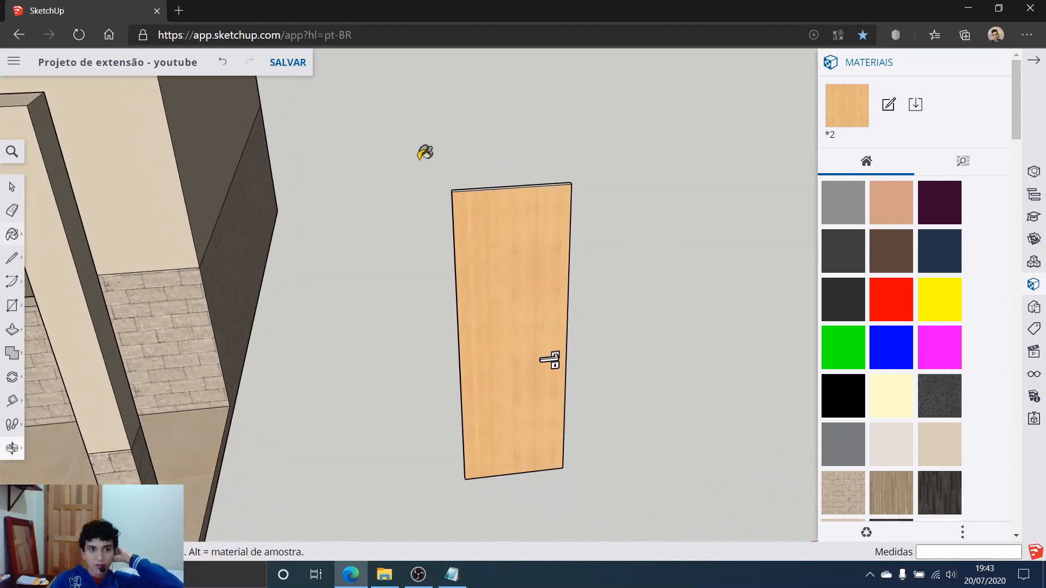
{"action": "key", "text": "space"}
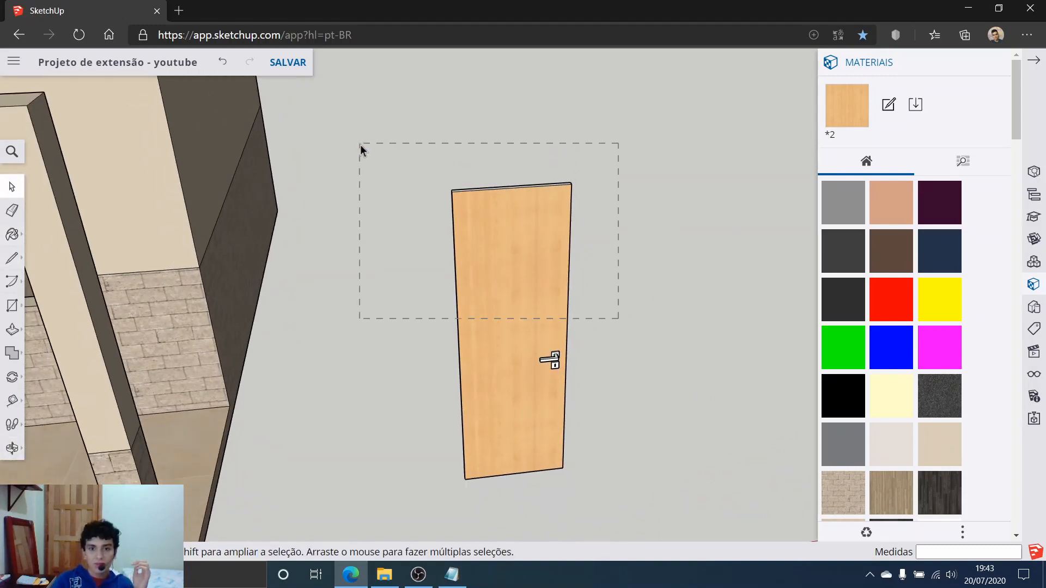
{"action": "left_click_drag", "start_coordinate": [363, 150], "coordinate": [361, 149]}
{"action": "middle_click_drag", "start_coordinate": [638, 243], "coordinate": [579, 527]}
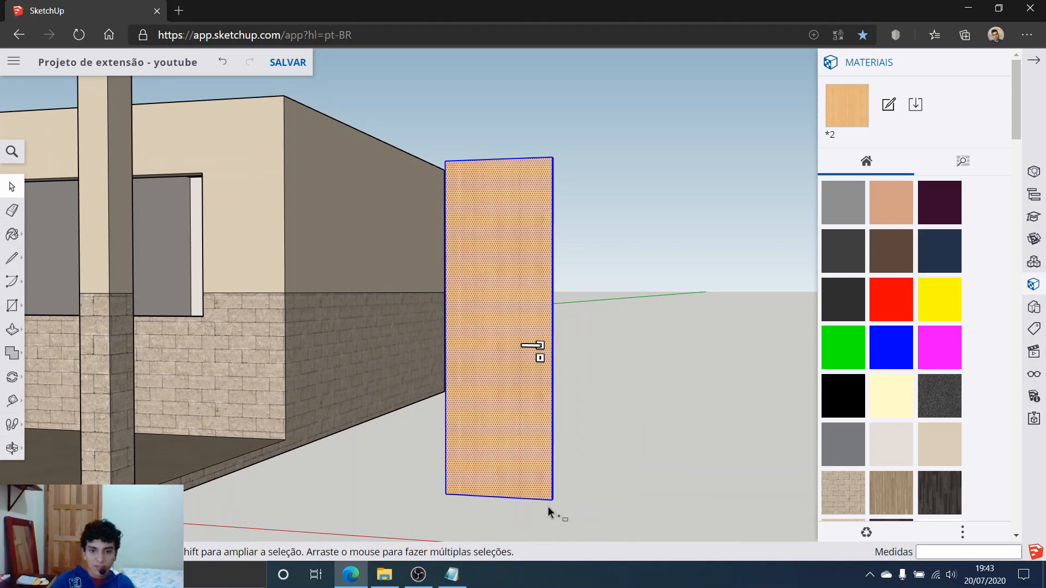
{"action": "left_click_drag", "start_coordinate": [402, 429], "coordinate": [403, 430]}
{"action": "middle_click_drag", "start_coordinate": [403, 430], "coordinate": [70, 366]}
{"action": "left_click", "coordinate": [13, 235]}
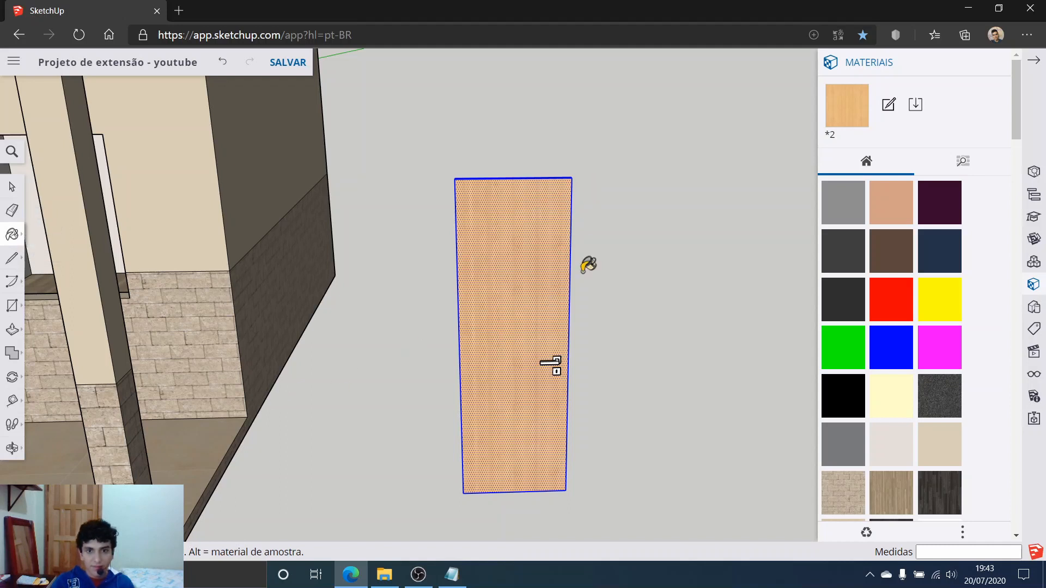
{"action": "mouse_move", "coordinate": [524, 302]}
{"action": "middle_mouse_down"}
{"action": "mouse_move", "coordinate": [472, 347]}
{"action": "mouse_move", "coordinate": [218, 283]}
{"action": "mouse_move", "coordinate": [217, 188]}
{"action": "middle_mouse_up"}
{"action": "scroll", "coordinate": [436, 327], "scroll_direction": "up", "scroll_amount": 6}
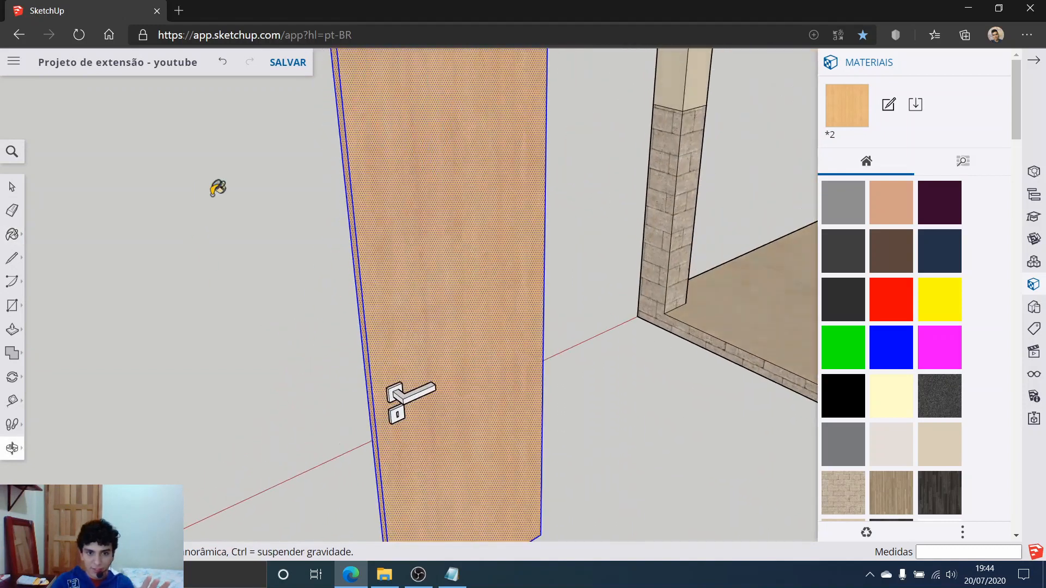
{"action": "middle_click_drag", "start_coordinate": [427, 448], "coordinate": [276, 452]}
{"action": "scroll", "coordinate": [341, 303], "scroll_direction": "down", "scroll_amount": 5}
{"action": "key", "text": "space"}
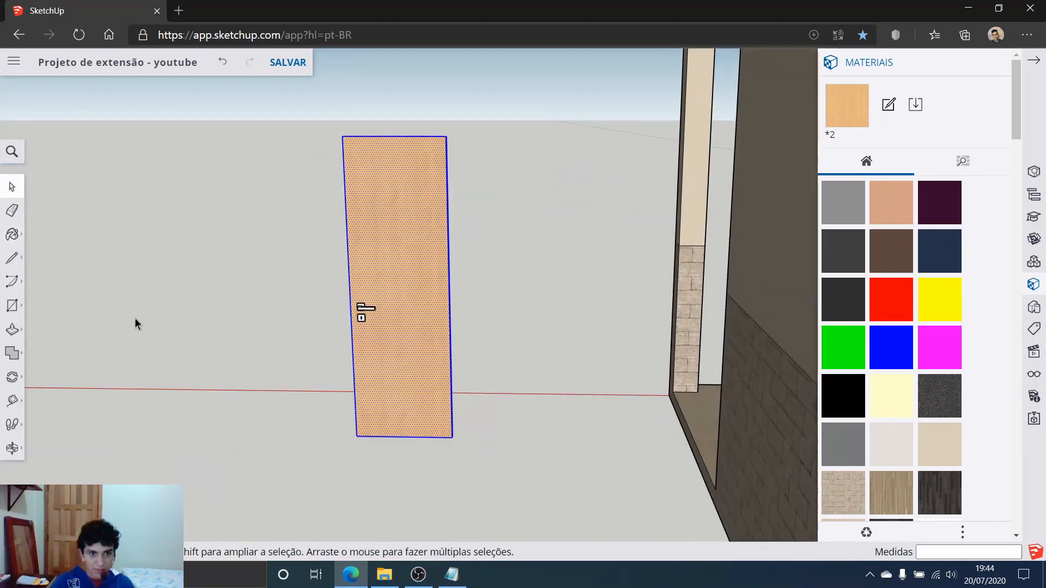
{"action": "left_click", "coordinate": [282, 336]}
Bring up the Metal collection of the material library for painting the door hardware.
{"action": "scroll", "coordinate": [282, 342], "scroll_direction": "up", "scroll_amount": 3}
{"action": "middle_click_drag", "start_coordinate": [392, 362], "coordinate": [469, 306]}
{"action": "scroll", "coordinate": [329, 304], "scroll_direction": "up", "scroll_amount": 3}
{"action": "middle_click_drag", "start_coordinate": [329, 304], "coordinate": [681, 305]}
{"action": "left_click", "coordinate": [931, 162]}
{"action": "scroll", "coordinate": [904, 283], "scroll_direction": "down", "scroll_amount": 3}
{"action": "left_click", "coordinate": [899, 297]}
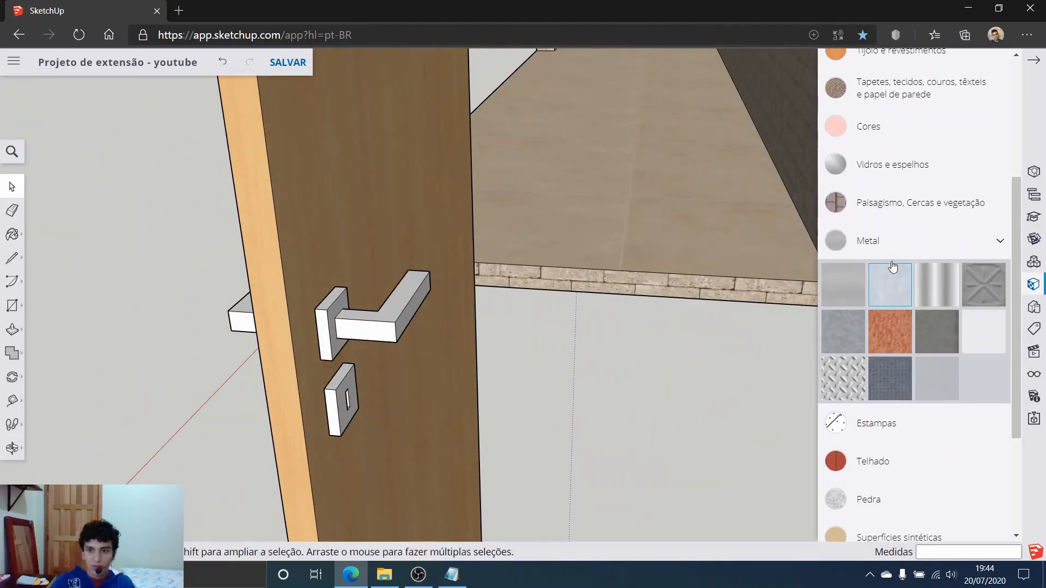
{"action": "left_click", "coordinate": [889, 267]}
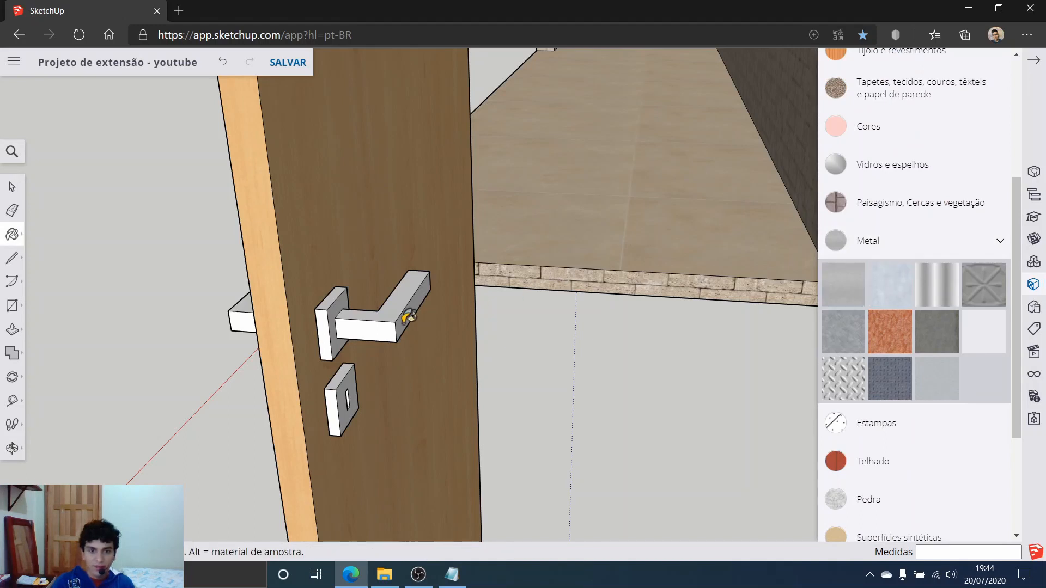
Select the handle and lock plate on one face of the door and paint them with the Alumínio metal material.
{"action": "scroll", "coordinate": [378, 323], "scroll_direction": "up", "scroll_amount": 2}
{"action": "mouse_move", "coordinate": [434, 299]}
{"action": "middle_mouse_down"}
{"action": "mouse_move", "coordinate": [450, 292]}
{"action": "mouse_move", "coordinate": [509, 341]}
{"action": "mouse_move", "coordinate": [3, 447]}
{"action": "mouse_move", "coordinate": [525, 245]}
{"action": "mouse_move", "coordinate": [196, 208]}
{"action": "mouse_move", "coordinate": [444, 201]}
{"action": "mouse_move", "coordinate": [307, 155]}
{"action": "mouse_move", "coordinate": [281, 126]}
{"action": "mouse_move", "coordinate": [304, 198]}
{"action": "middle_mouse_up"}
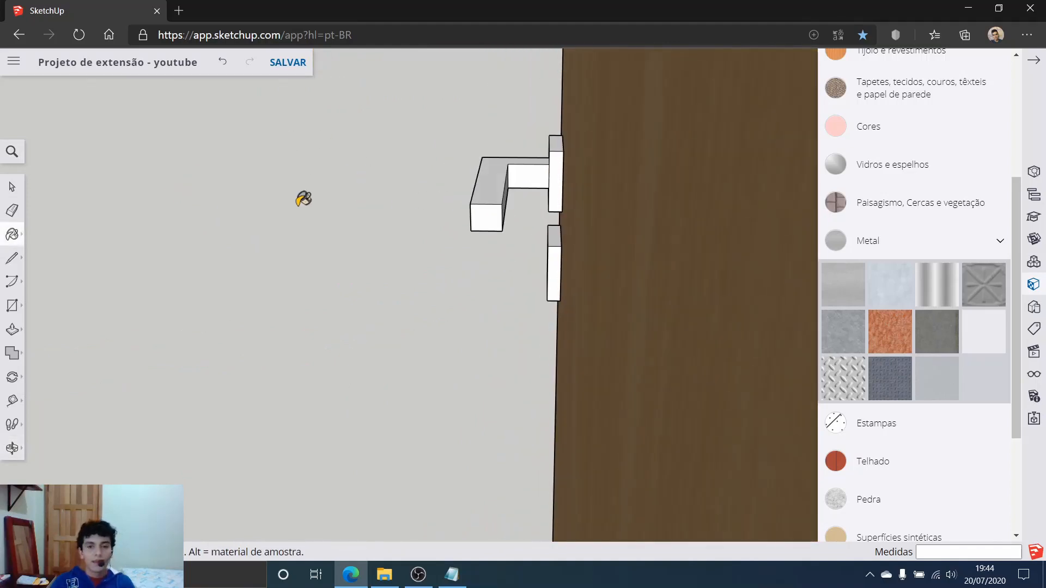
{"action": "left_click", "coordinate": [11, 187]}
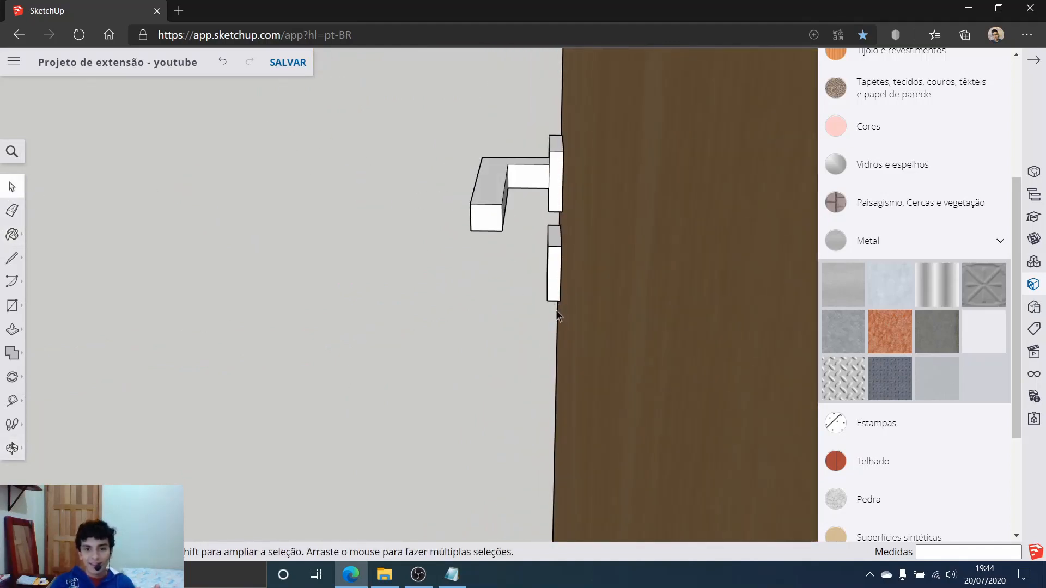
{"action": "left_click_drag", "start_coordinate": [445, 109], "coordinate": [452, 117]}
{"action": "scroll", "coordinate": [460, 152], "scroll_direction": "up", "scroll_amount": 3}
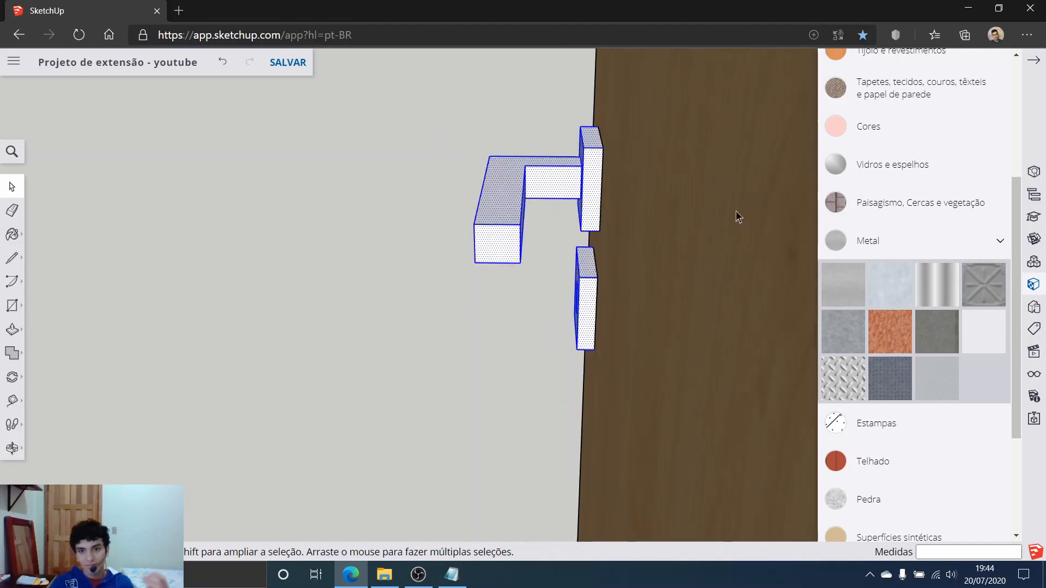
{"action": "left_click", "coordinate": [841, 282]}
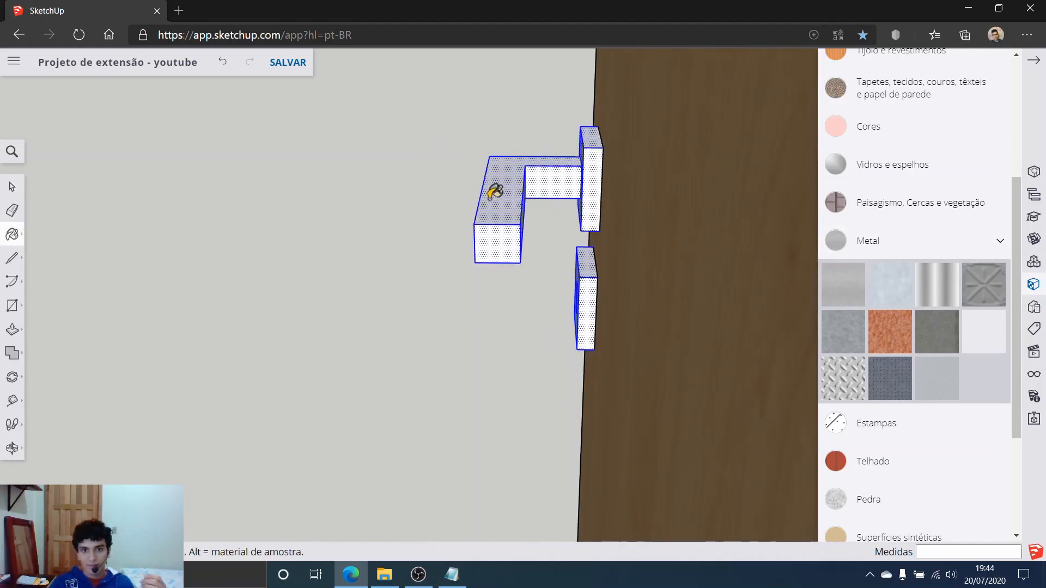
{"action": "left_click", "coordinate": [514, 217]}
Examine the painted handle, lock plate and keyhole slot up close for unpainted faces.
{"action": "mouse_move", "coordinate": [495, 238]}
{"action": "middle_mouse_down"}
{"action": "mouse_move", "coordinate": [411, 311]}
{"action": "mouse_move", "coordinate": [415, 289]}
{"action": "mouse_move", "coordinate": [401, 343]}
{"action": "mouse_move", "coordinate": [479, 336]}
{"action": "mouse_move", "coordinate": [294, 226]}
{"action": "middle_mouse_up"}
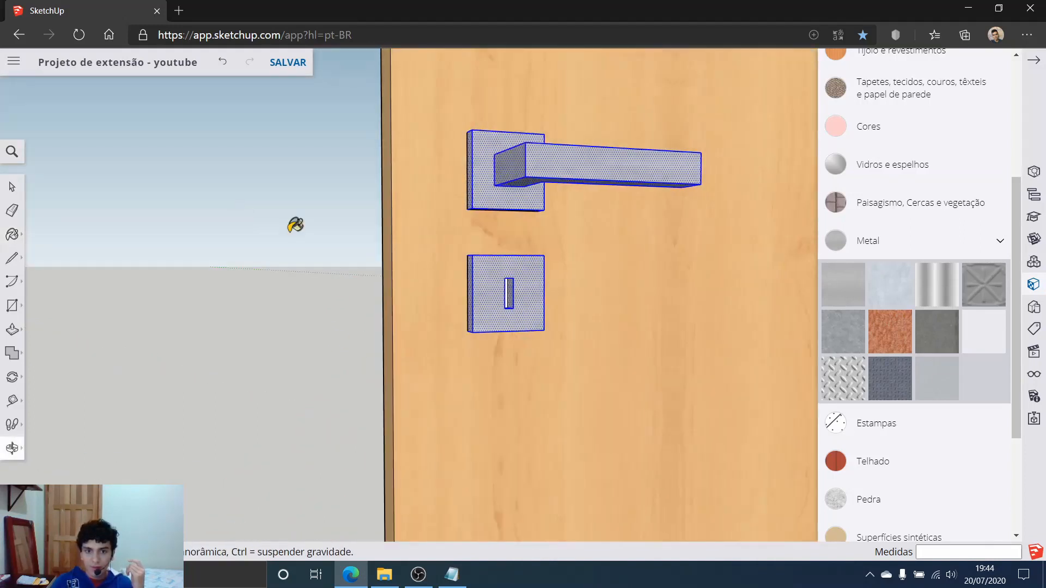
{"action": "scroll", "coordinate": [519, 295], "scroll_direction": "up", "scroll_amount": 4}
{"action": "scroll", "coordinate": [482, 286], "scroll_direction": "up", "scroll_amount": 5}
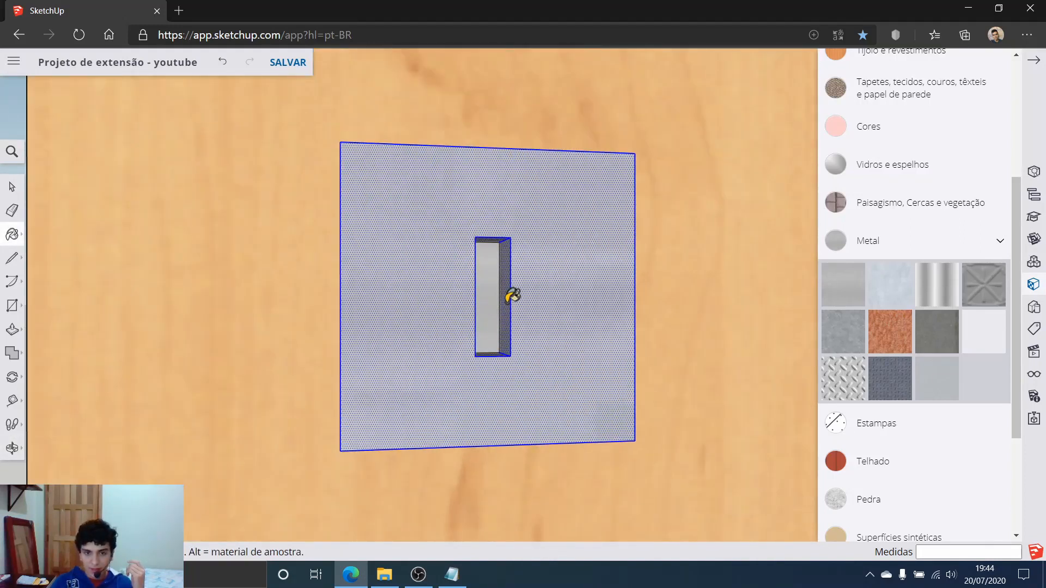
{"action": "middle_click_drag", "start_coordinate": [509, 300], "coordinate": [536, 292]}
{"action": "scroll", "coordinate": [536, 293], "scroll_direction": "down", "scroll_amount": 2}
{"action": "scroll", "coordinate": [536, 293], "scroll_direction": "down", "scroll_amount": 5}
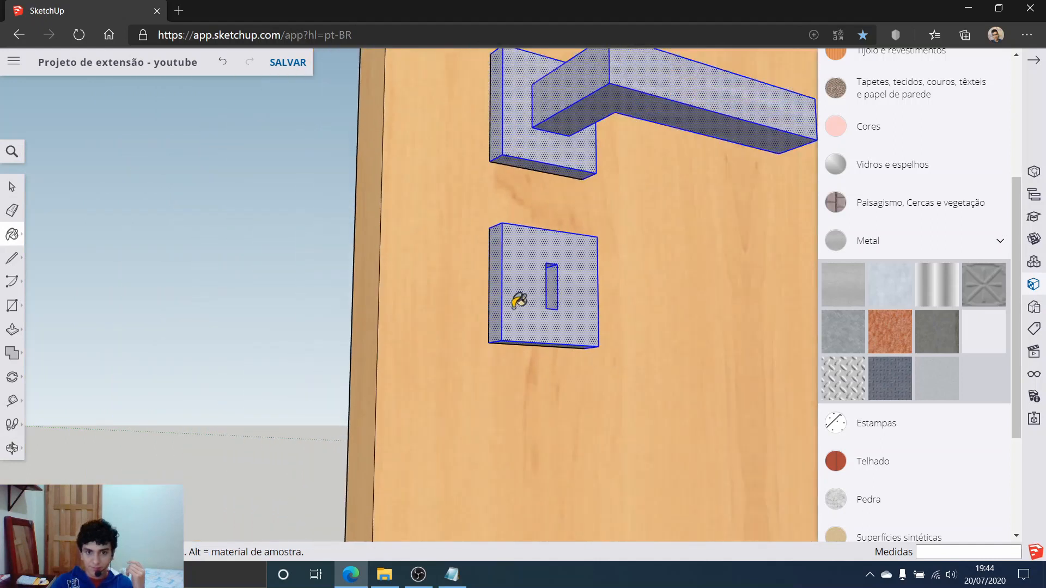
{"action": "mouse_move", "coordinate": [380, 312]}
{"action": "middle_mouse_down"}
{"action": "mouse_move", "coordinate": [434, 345]}
{"action": "mouse_move", "coordinate": [398, 352]}
{"action": "mouse_move", "coordinate": [595, 373]}
{"action": "mouse_move", "coordinate": [121, 369]}
{"action": "mouse_move", "coordinate": [535, 290]}
{"action": "mouse_move", "coordinate": [456, 278]}
{"action": "mouse_move", "coordinate": [445, 307]}
{"action": "mouse_move", "coordinate": [469, 303]}
{"action": "middle_mouse_up"}
{"action": "scroll", "coordinate": [398, 353], "scroll_direction": "down", "scroll_amount": 4}
{"action": "scroll", "coordinate": [535, 290], "scroll_direction": "up", "scroll_amount": 5}
Select the handle and lock plate on the opposite face of the door and paint them with Alumínio as well.
{"action": "left_click", "coordinate": [4, 192]}
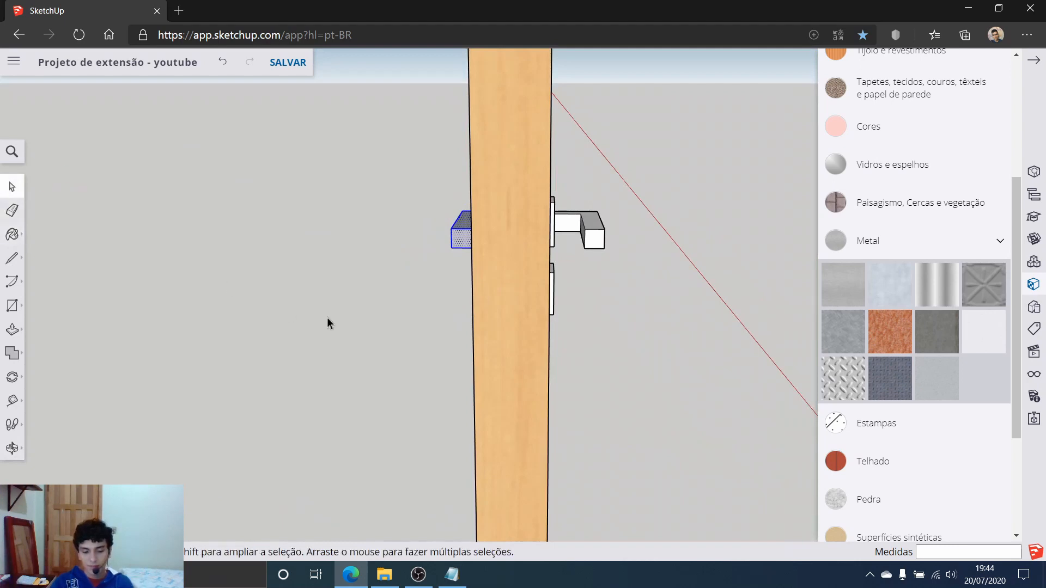
{"action": "middle_click_drag", "start_coordinate": [327, 322], "coordinate": [525, 285]}
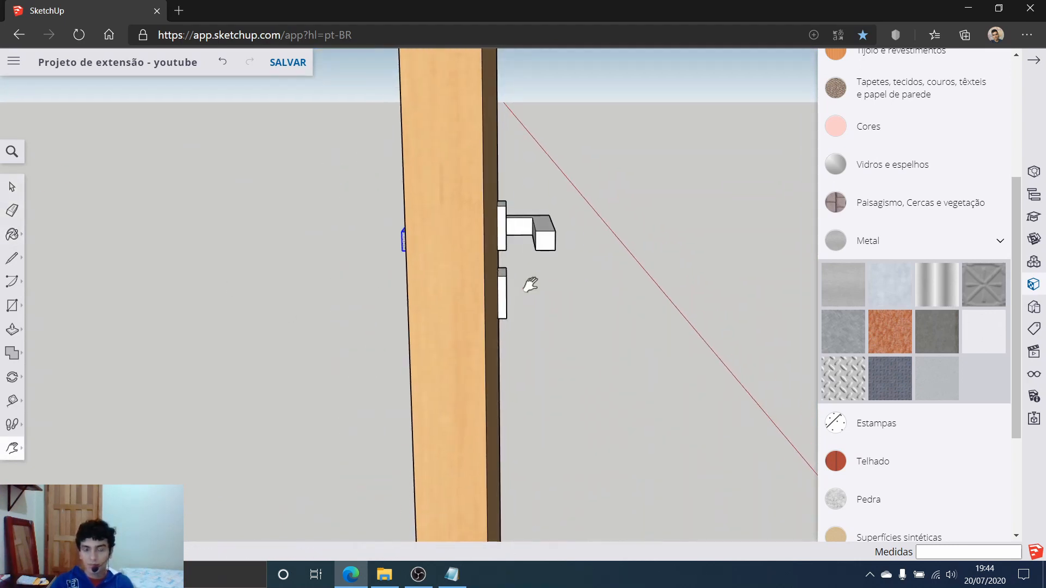
{"action": "scroll", "coordinate": [531, 285], "scroll_direction": "up", "scroll_amount": 2}
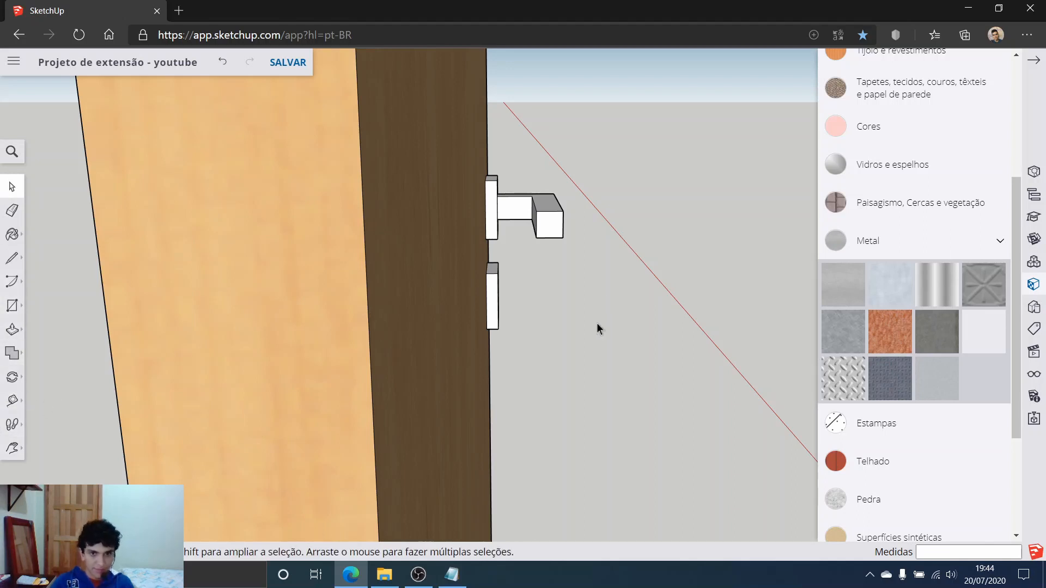
{"action": "left_click_drag", "start_coordinate": [495, 159], "coordinate": [495, 158]}
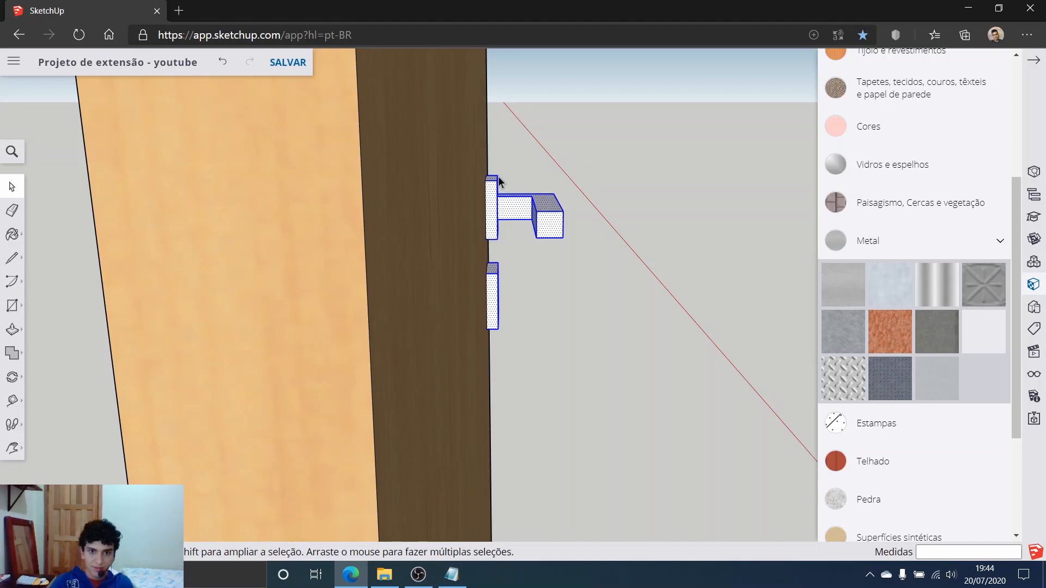
{"action": "middle_click_drag", "start_coordinate": [494, 158], "coordinate": [493, 204]}
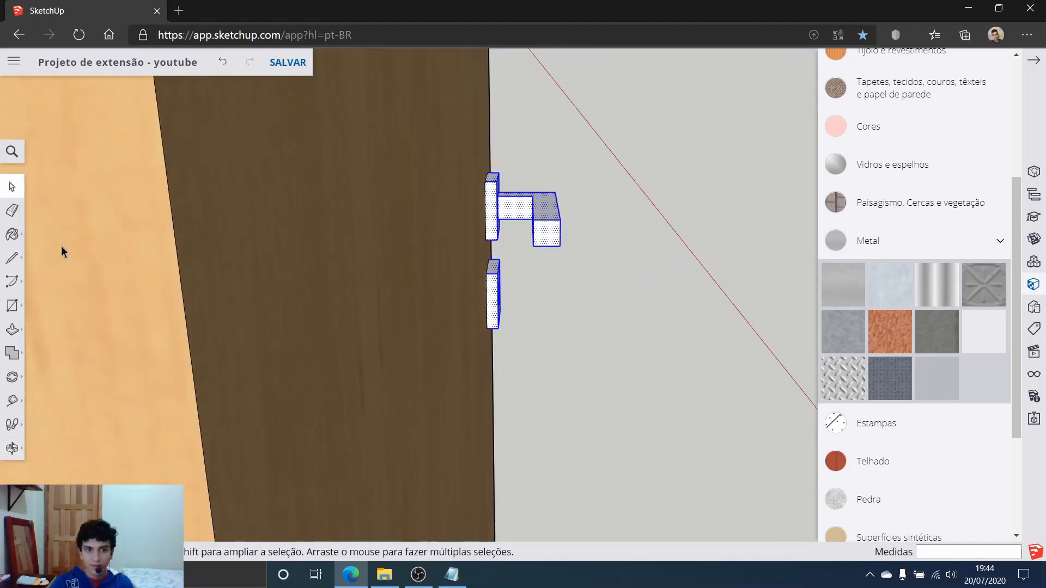
{"action": "left_click", "coordinate": [13, 234]}
{"action": "left_click", "coordinate": [505, 204]}
{"action": "mouse_move", "coordinate": [577, 205]}
{"action": "middle_mouse_down"}
{"action": "mouse_move", "coordinate": [488, 270]}
{"action": "mouse_move", "coordinate": [194, 237]}
{"action": "mouse_move", "coordinate": [416, 208]}
{"action": "middle_mouse_up"}
{"action": "scroll", "coordinate": [545, 272], "scroll_direction": "up", "scroll_amount": 5}
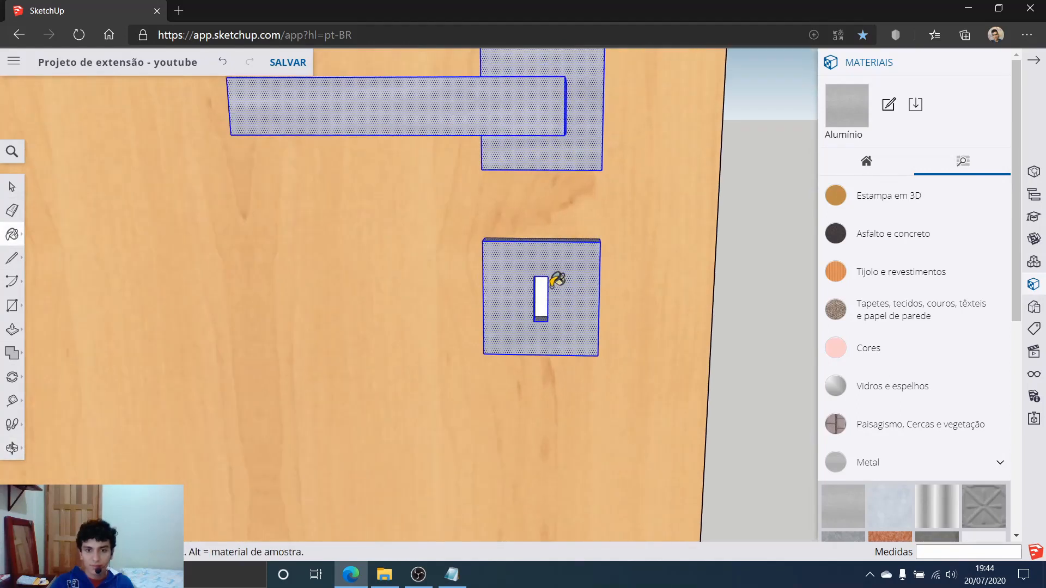
{"action": "key", "text": "space"}
Select the complete door with the hardware on both faces, make it a group, and close the materials browser.
{"action": "scroll", "coordinate": [427, 229], "scroll_direction": "down", "scroll_amount": 10}
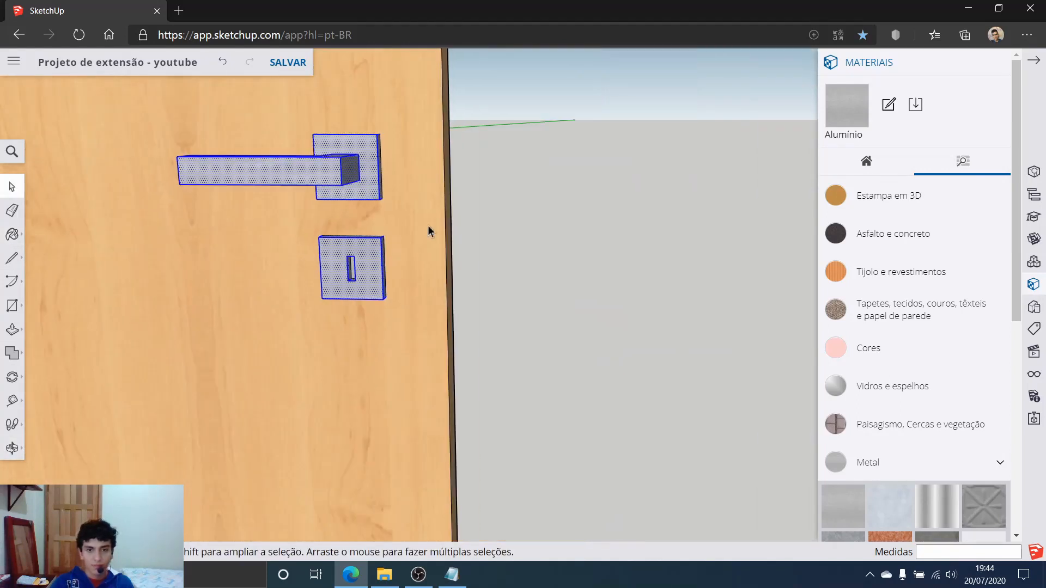
{"action": "middle_click_drag", "start_coordinate": [559, 197], "coordinate": [554, 273]}
{"action": "scroll", "coordinate": [554, 273], "scroll_direction": "down", "scroll_amount": 4}
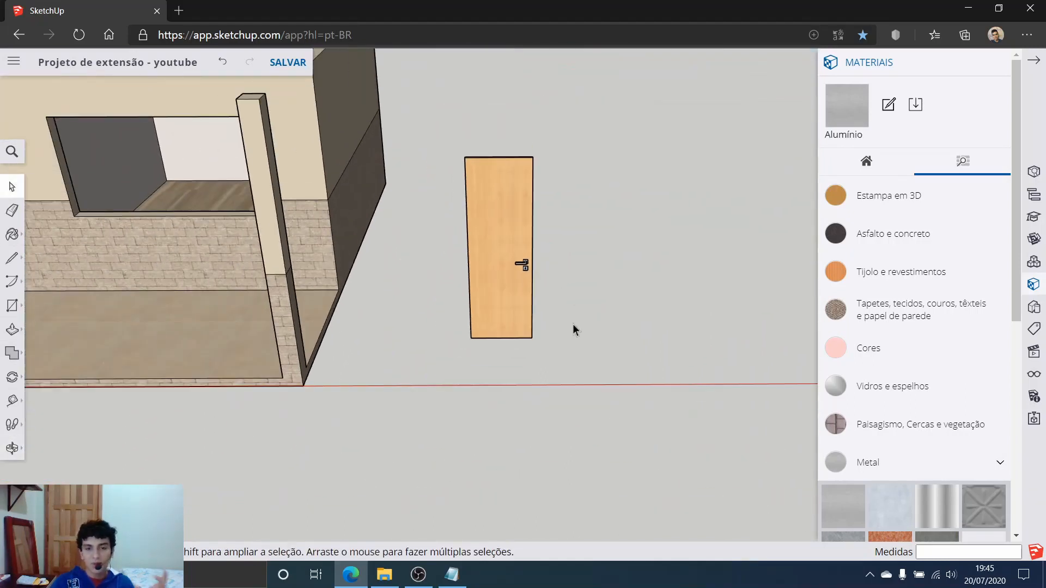
{"action": "left_click", "coordinate": [452, 117]}
{"action": "scroll", "coordinate": [465, 131], "scroll_direction": "up", "scroll_amount": 3}
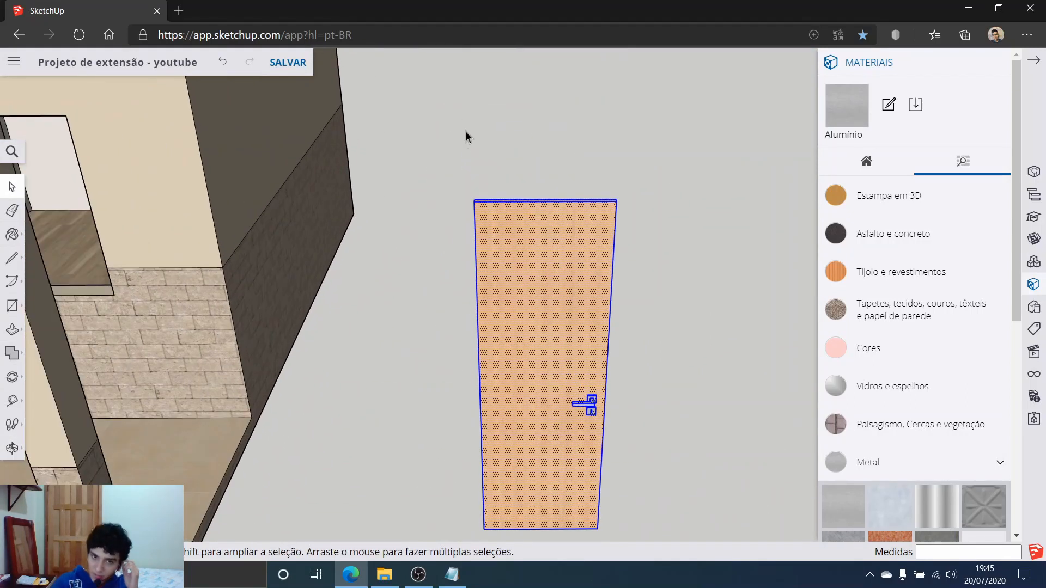
{"action": "scroll", "coordinate": [518, 247], "scroll_direction": "down", "scroll_amount": 2}
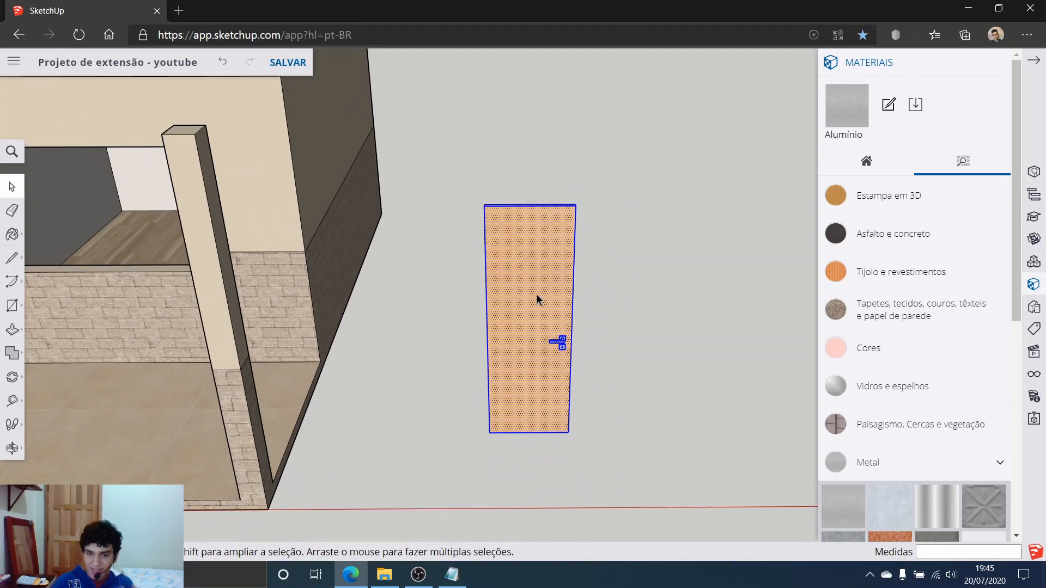
{"action": "right_click", "coordinate": [509, 280]}
{"action": "left_click", "coordinate": [547, 449]}
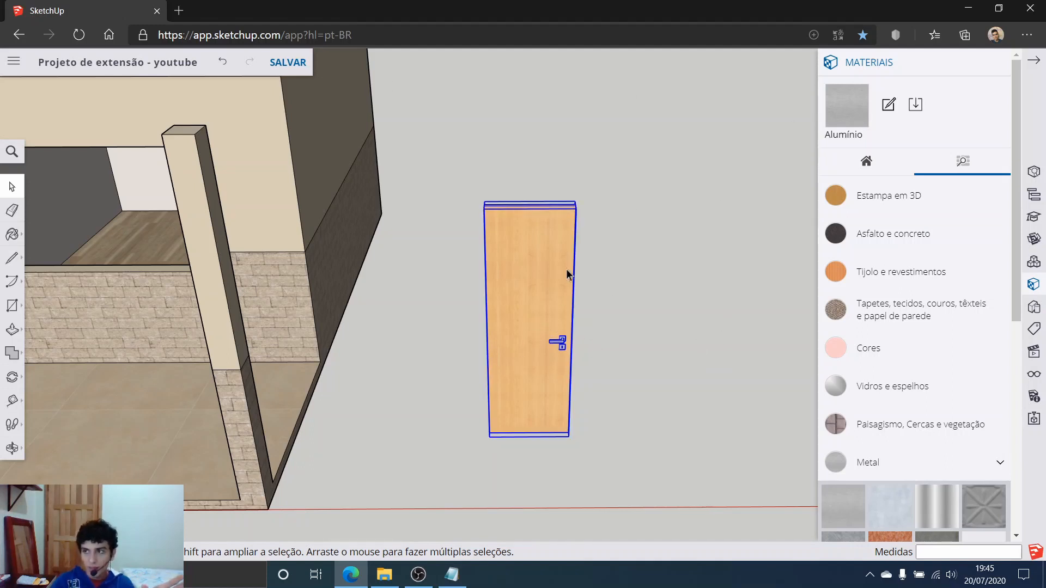
{"action": "left_click", "coordinate": [1038, 62]}
{"action": "scroll", "coordinate": [327, 333], "scroll_direction": "up", "scroll_amount": 3}
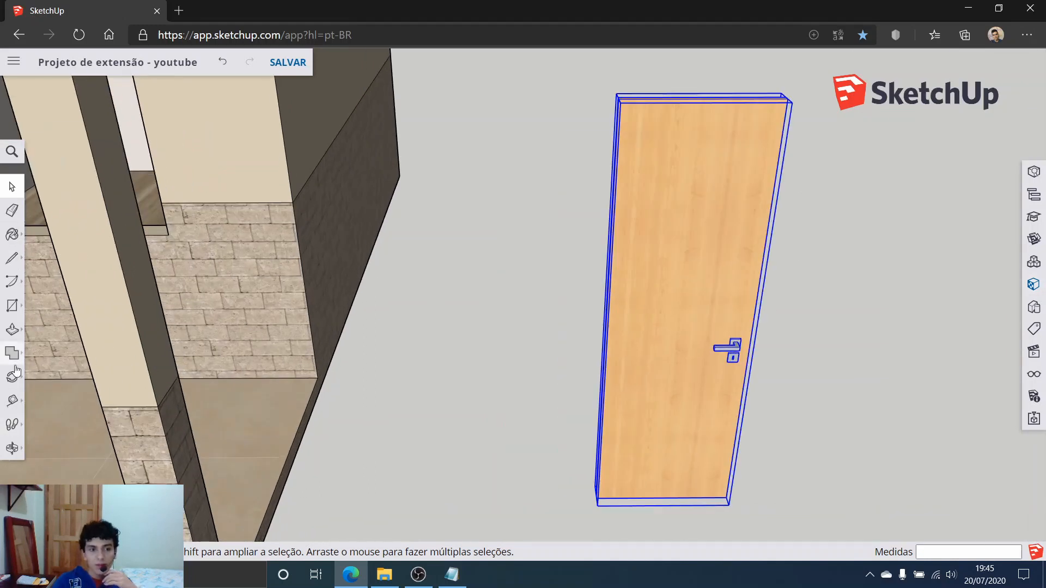
{"action": "left_click", "coordinate": [12, 376]}
{"action": "middle_click_drag", "start_coordinate": [681, 203], "coordinate": [614, 180]}
{"action": "left_click", "coordinate": [614, 179]}
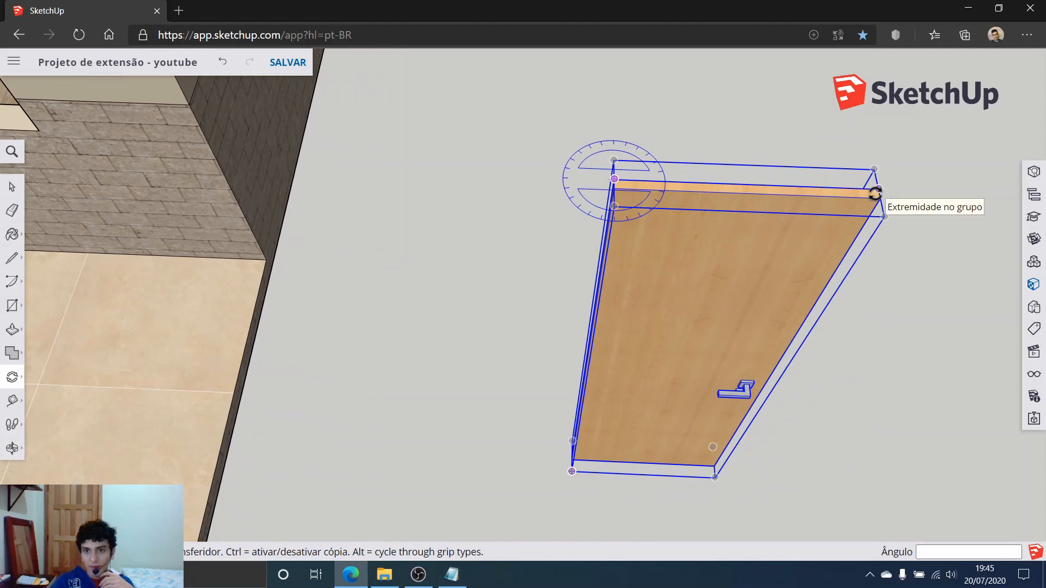
{"action": "key", "text": "Escape"}
{"action": "scroll", "coordinate": [870, 203], "scroll_direction": "down", "scroll_amount": 4}
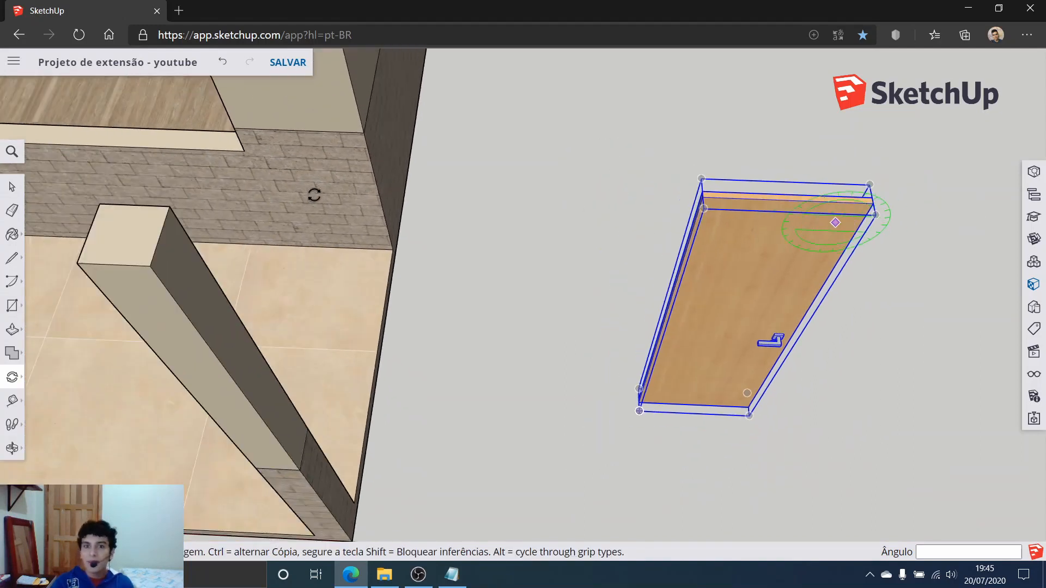
Move the door group by the midpoint of its bottom side edge to the midpoint of the threshold's side edge in the stone-clad doorway.
{"action": "left_click", "coordinate": [3, 189]}
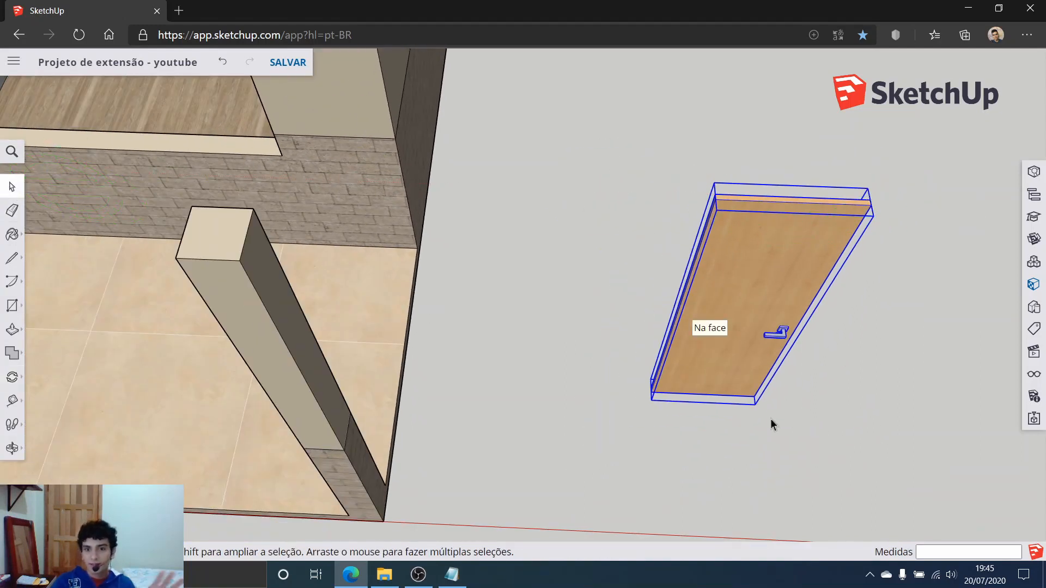
{"action": "middle_click_drag", "start_coordinate": [770, 418], "coordinate": [727, 423]}
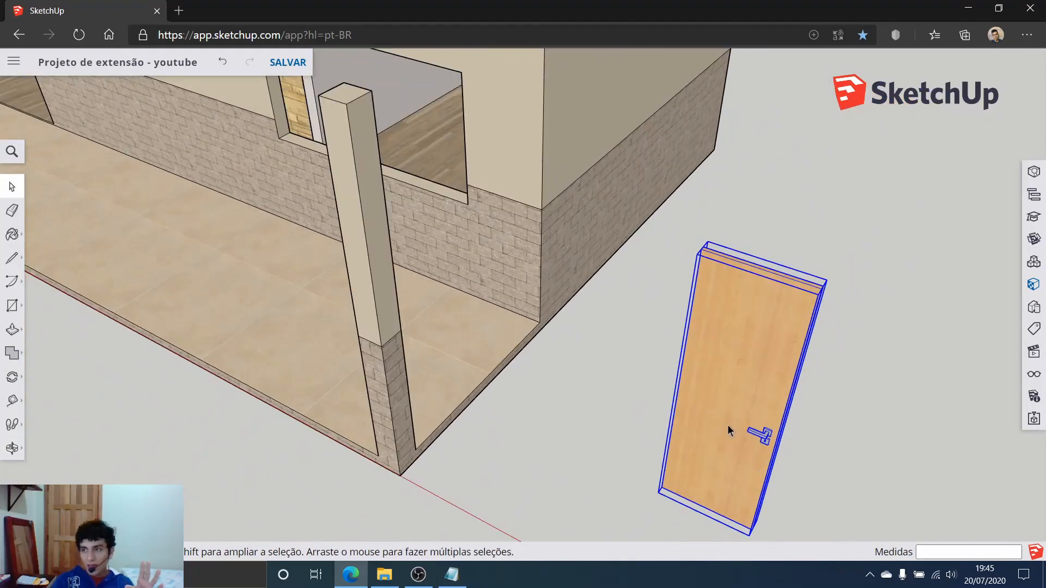
{"action": "scroll", "coordinate": [719, 435], "scroll_direction": "down", "scroll_amount": 5}
{"action": "scroll", "coordinate": [676, 441], "scroll_direction": "up", "scroll_amount": 7}
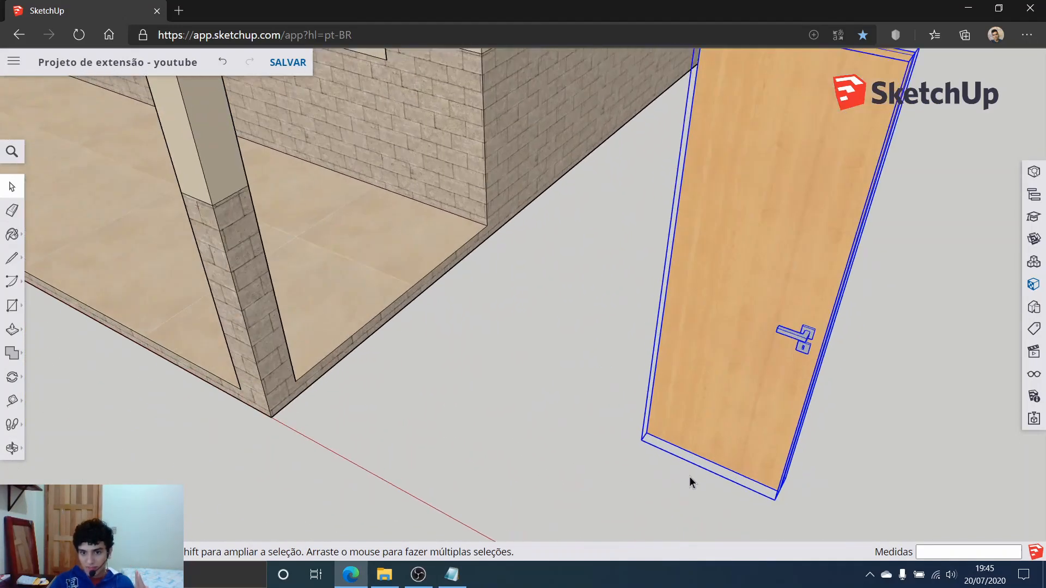
{"action": "scroll", "coordinate": [689, 482], "scroll_direction": "up", "scroll_amount": 1}
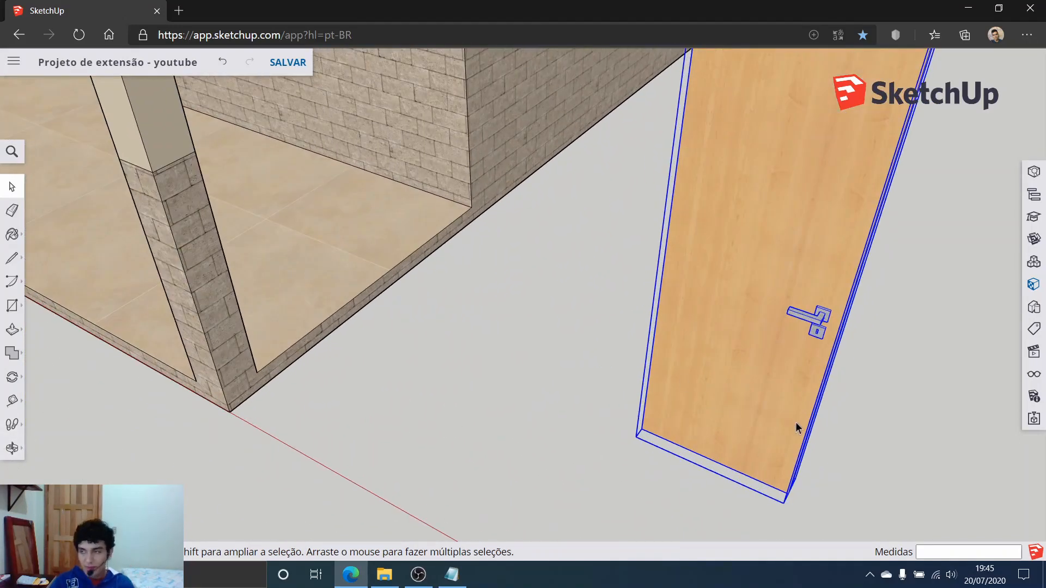
{"action": "mouse_move", "coordinate": [795, 428]}
{"action": "middle_mouse_down"}
{"action": "mouse_move", "coordinate": [737, 451]}
{"action": "mouse_move", "coordinate": [796, 427]}
{"action": "middle_mouse_up"}
{"action": "scroll", "coordinate": [817, 430], "scroll_direction": "up", "scroll_amount": 3}
{"action": "scroll", "coordinate": [601, 393], "scroll_direction": "up", "scroll_amount": 3}
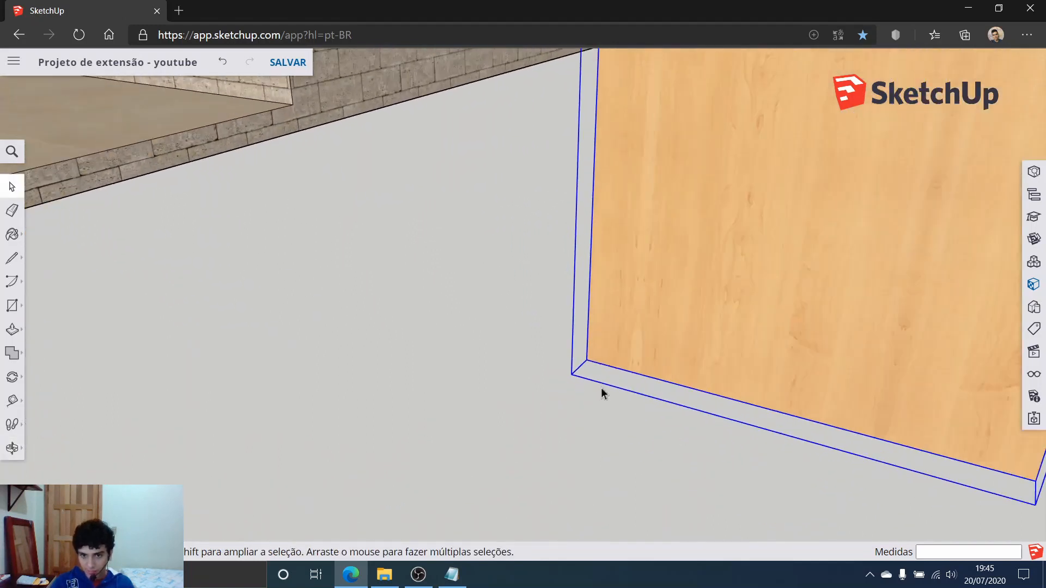
{"action": "left_click", "coordinate": [10, 377]}
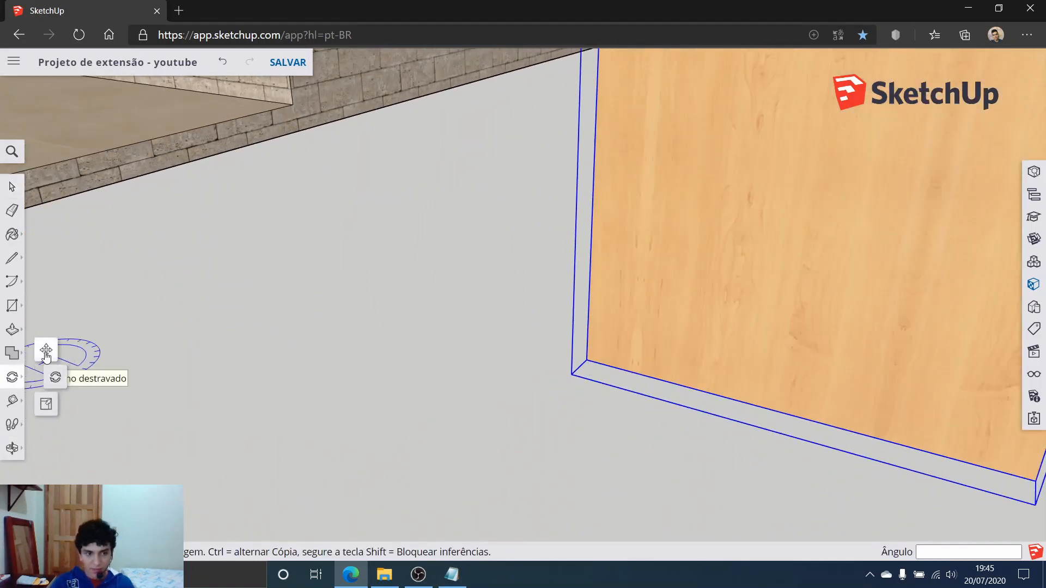
{"action": "left_click", "coordinate": [42, 351]}
{"action": "middle_click_drag", "start_coordinate": [579, 349], "coordinate": [824, 319]}
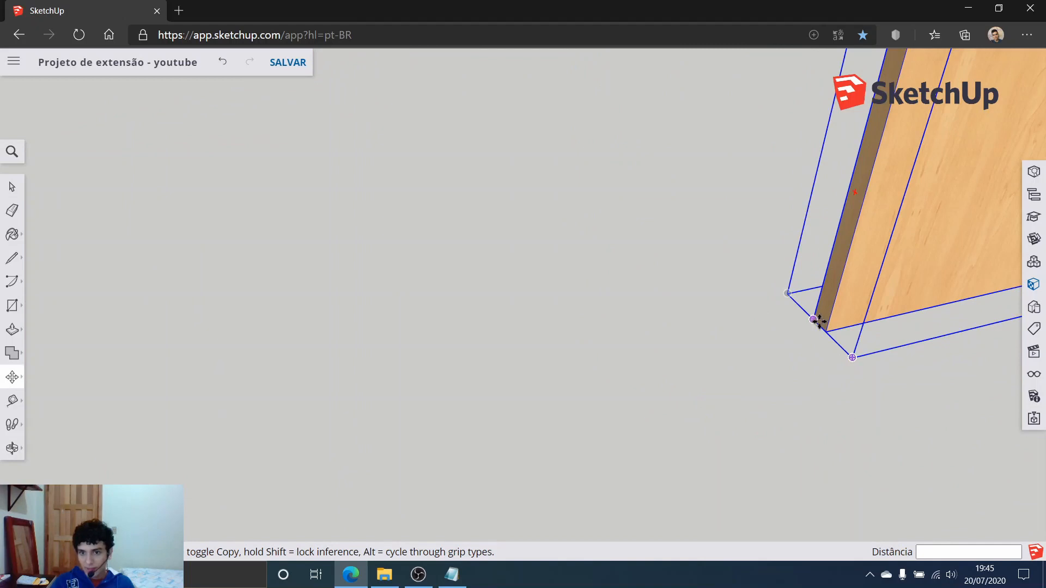
{"action": "left_click", "coordinate": [819, 322]}
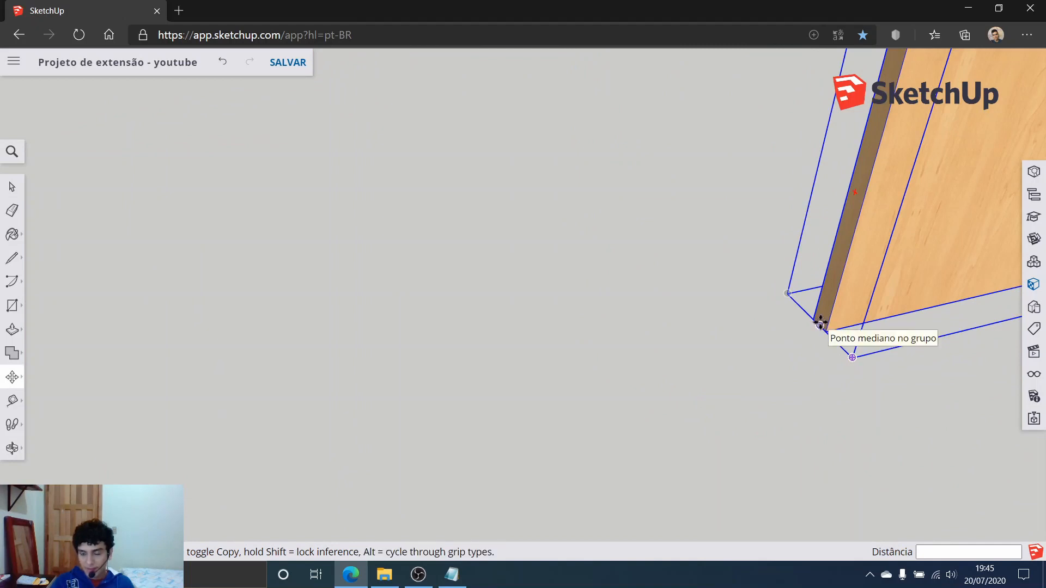
{"action": "left_click", "coordinate": [820, 323]}
{"action": "scroll", "coordinate": [590, 275], "scroll_direction": "down", "scroll_amount": 5}
{"action": "scroll", "coordinate": [414, 235], "scroll_direction": "down", "scroll_amount": 8}
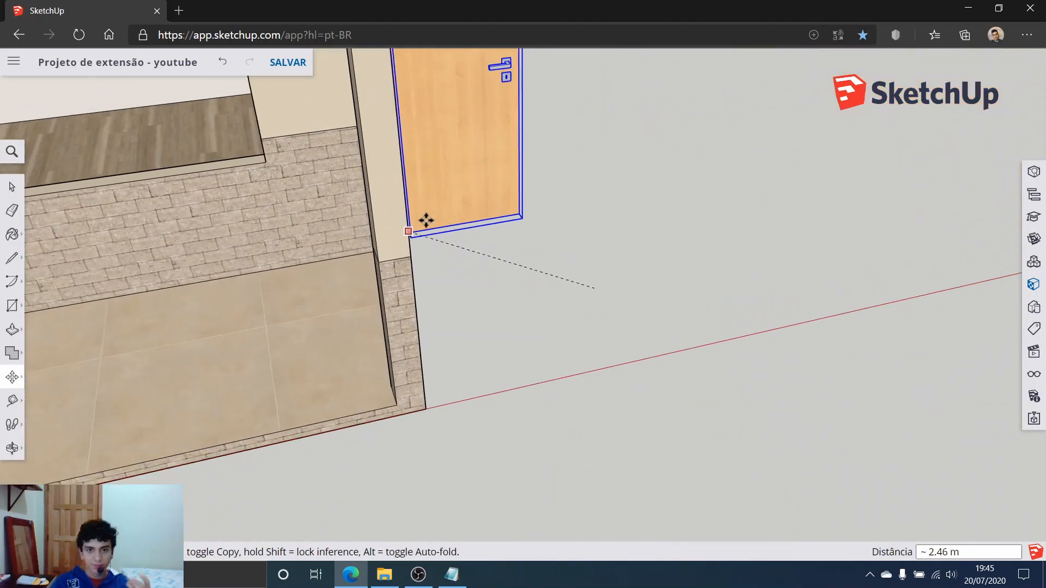
{"action": "scroll", "coordinate": [155, 201], "scroll_direction": "up", "scroll_amount": 8}
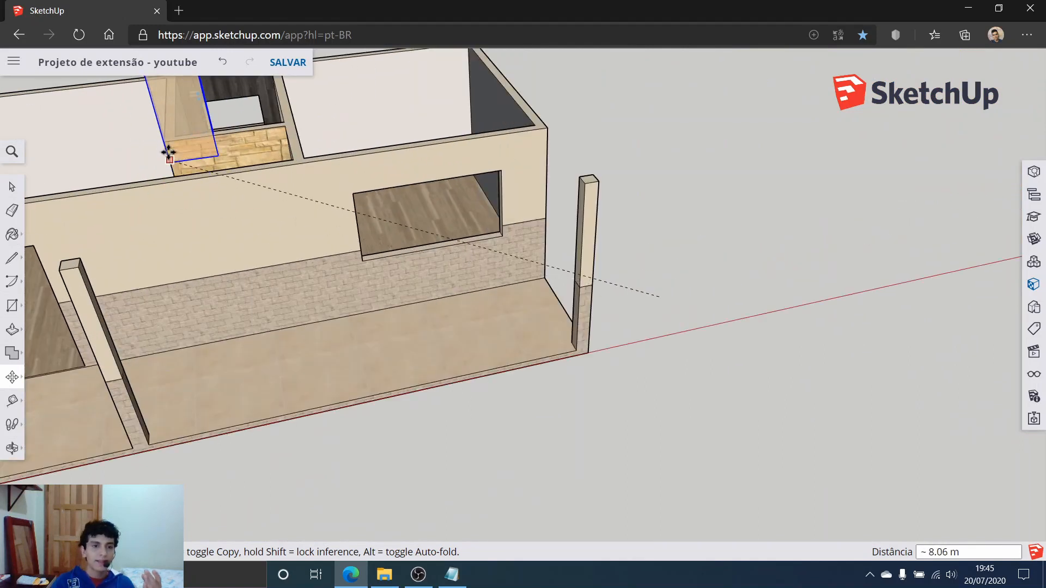
{"action": "scroll", "coordinate": [165, 125], "scroll_direction": "up", "scroll_amount": 10}
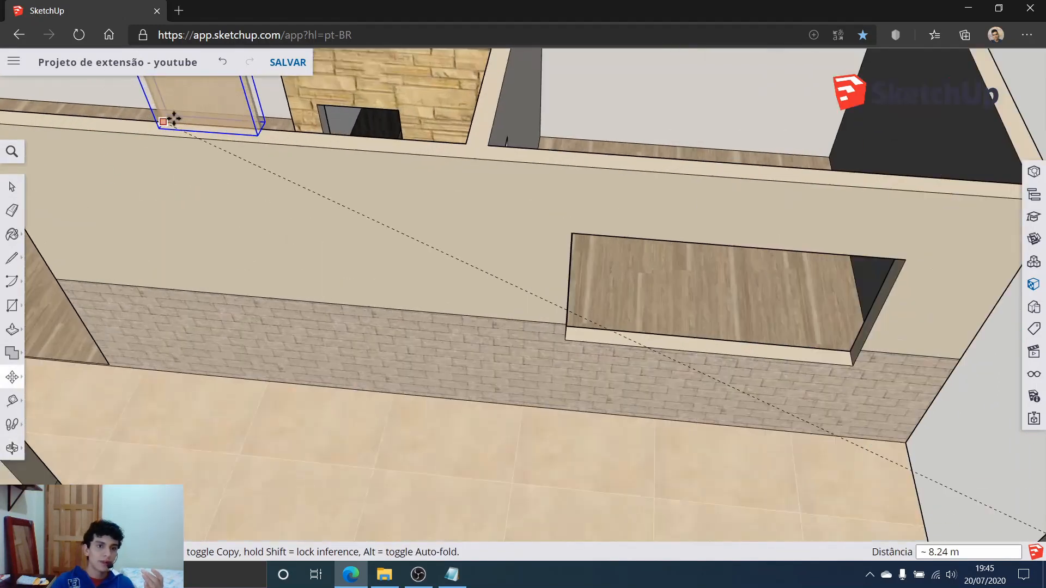
{"action": "scroll", "coordinate": [635, 218], "scroll_direction": "down", "scroll_amount": 10}
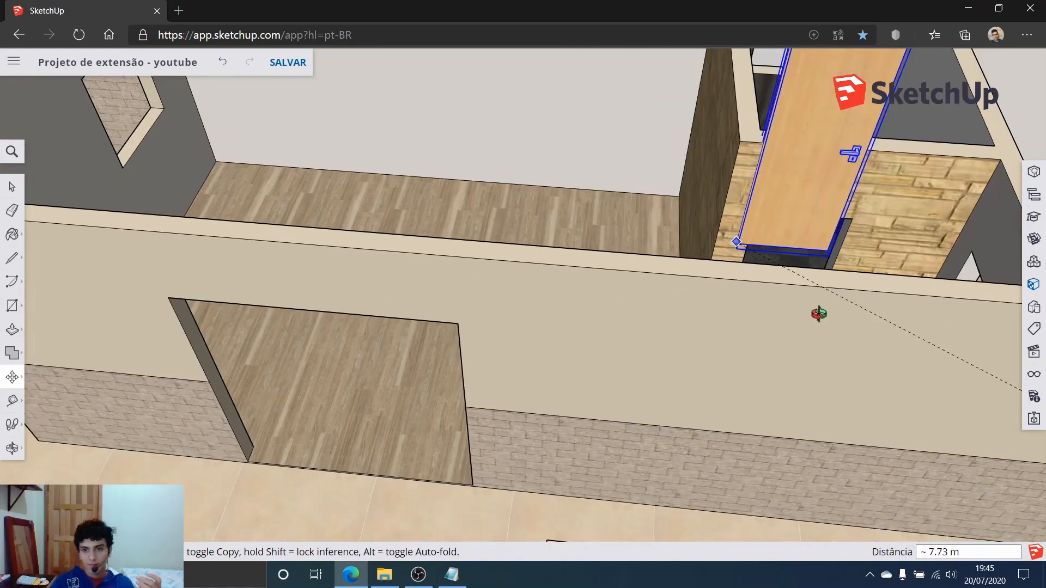
{"action": "middle_click_drag", "start_coordinate": [819, 310], "coordinate": [838, 296]}
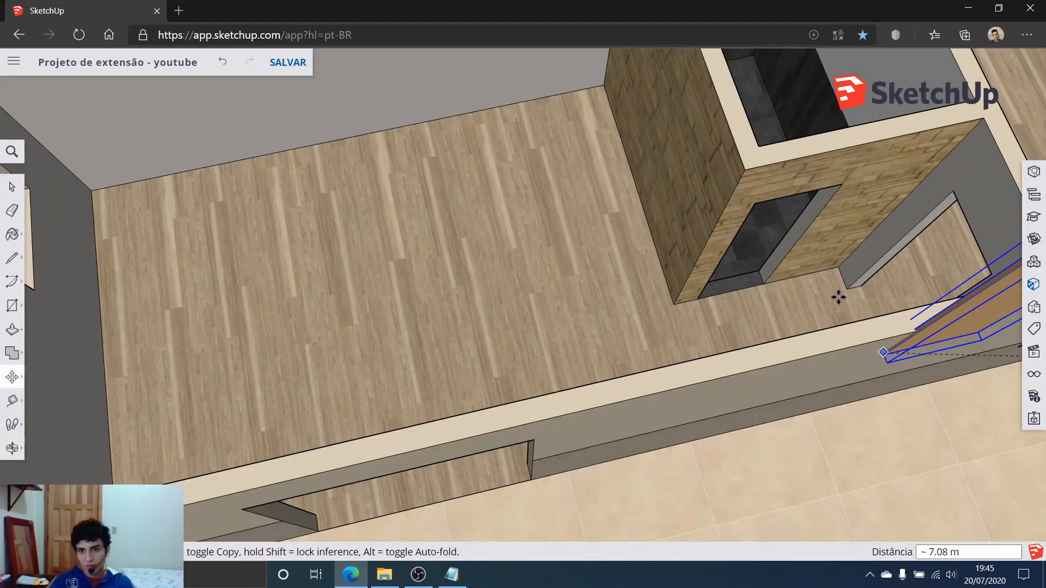
{"action": "scroll", "coordinate": [822, 276], "scroll_direction": "up", "scroll_amount": 10}
{"action": "scroll", "coordinate": [470, 269], "scroll_direction": "up", "scroll_amount": 3}
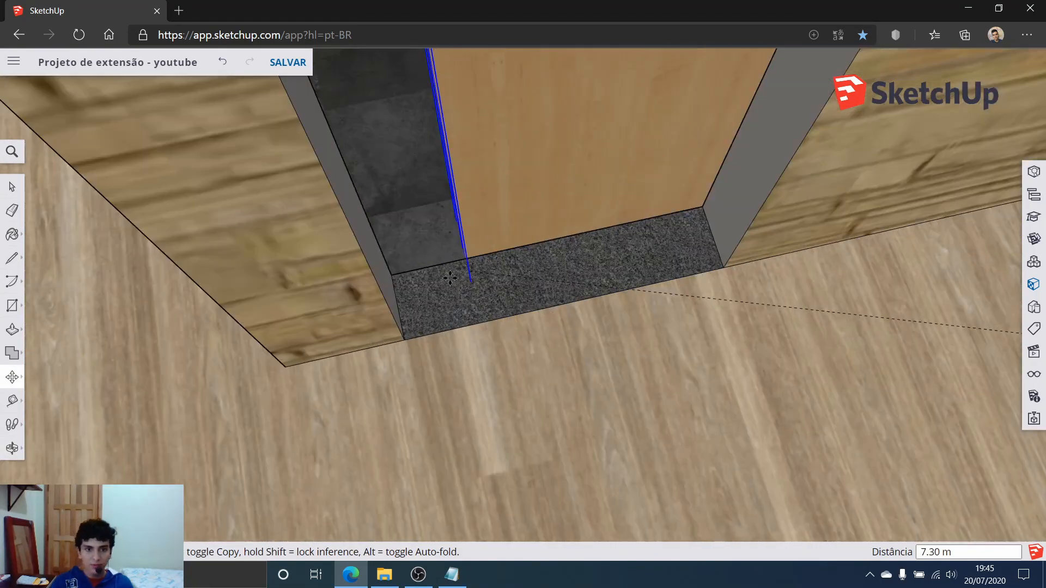
{"action": "scroll", "coordinate": [450, 279], "scroll_direction": "up", "scroll_amount": 5}
{"action": "scroll", "coordinate": [303, 336], "scroll_direction": "up", "scroll_amount": 3}
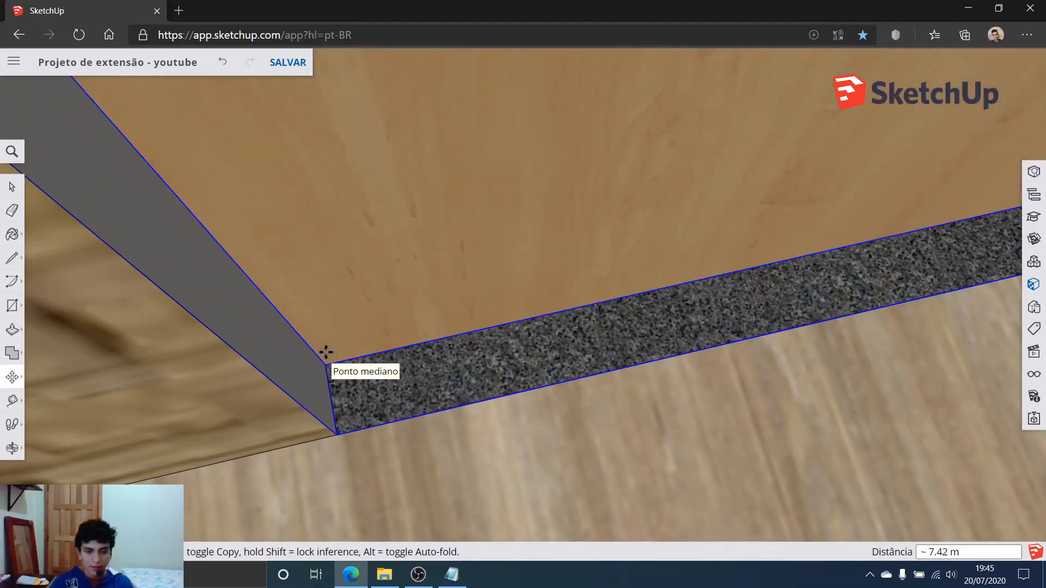
{"action": "middle_click_drag", "start_coordinate": [326, 352], "coordinate": [586, 402]}
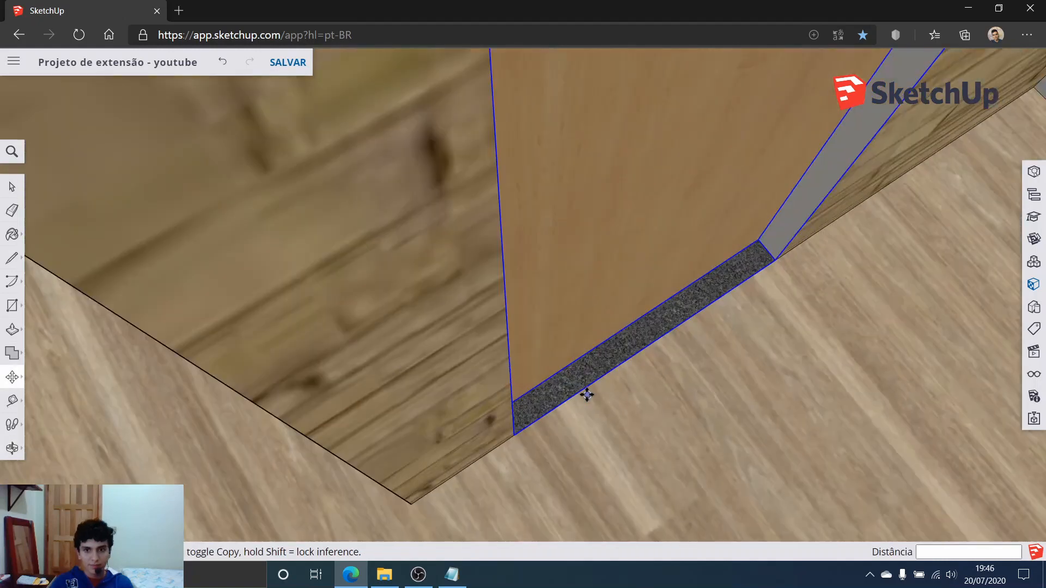
{"action": "scroll", "coordinate": [586, 395], "scroll_direction": "down", "scroll_amount": 10}
{"action": "key", "text": "space"}
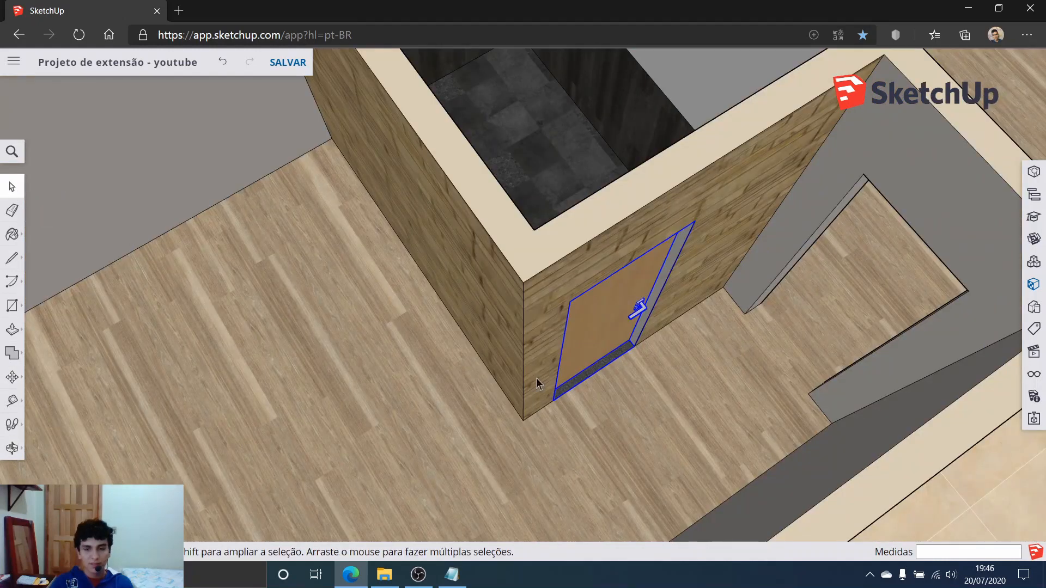
Examine the door's fit in the stone-clad wall up close, including its handle, the jamb and the granite threshold.
{"action": "scroll", "coordinate": [536, 377], "scroll_direction": "down", "scroll_amount": 5}
{"action": "middle_click_drag", "start_coordinate": [658, 367], "coordinate": [547, 322]}
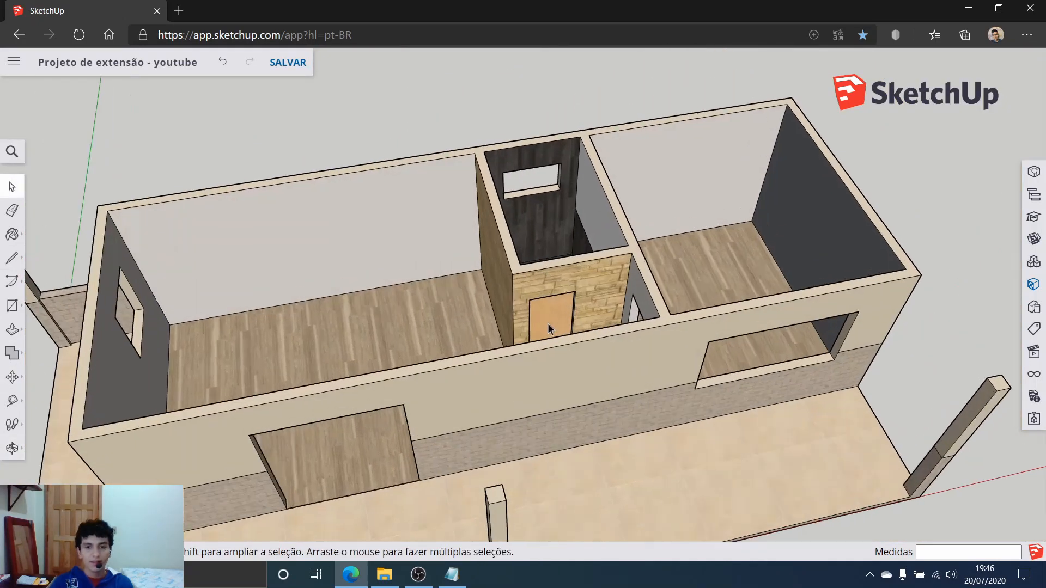
{"action": "scroll", "coordinate": [479, 334], "scroll_direction": "up", "scroll_amount": 8}
{"action": "middle_click_drag", "start_coordinate": [479, 333], "coordinate": [800, 322]}
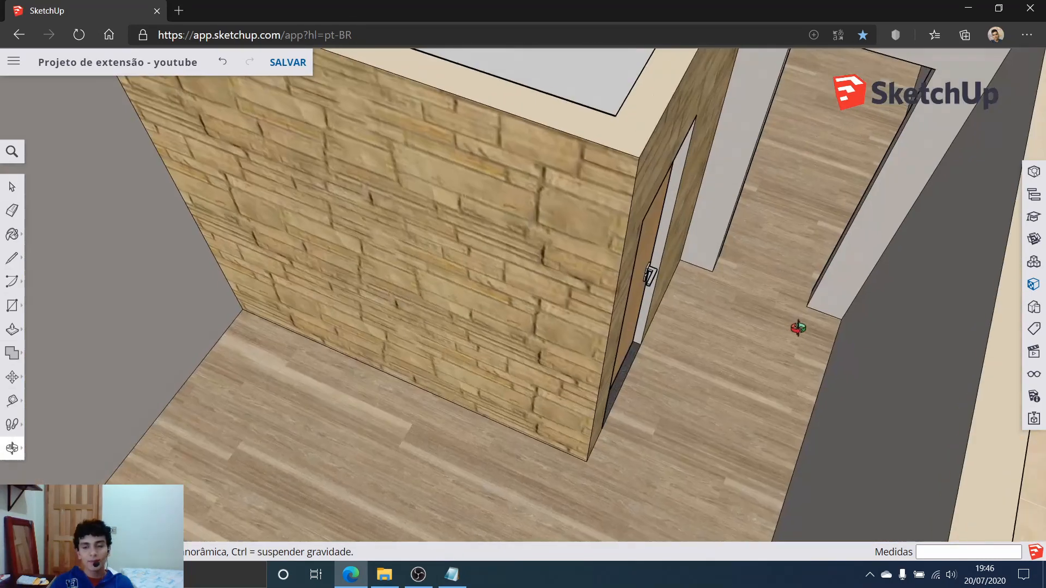
{"action": "scroll", "coordinate": [726, 250], "scroll_direction": "up", "scroll_amount": 3}
{"action": "scroll", "coordinate": [726, 250], "scroll_direction": "up", "scroll_amount": 5}
{"action": "middle_click_drag", "start_coordinate": [726, 250], "coordinate": [552, 253]}
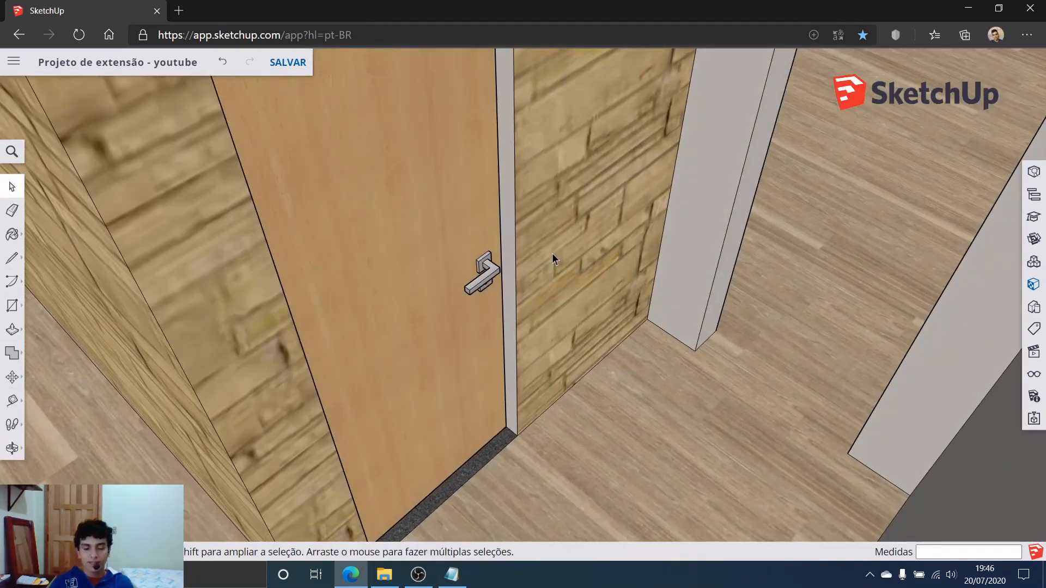
{"action": "middle_click_drag", "start_coordinate": [484, 177], "coordinate": [667, 293], "text": "shift"}
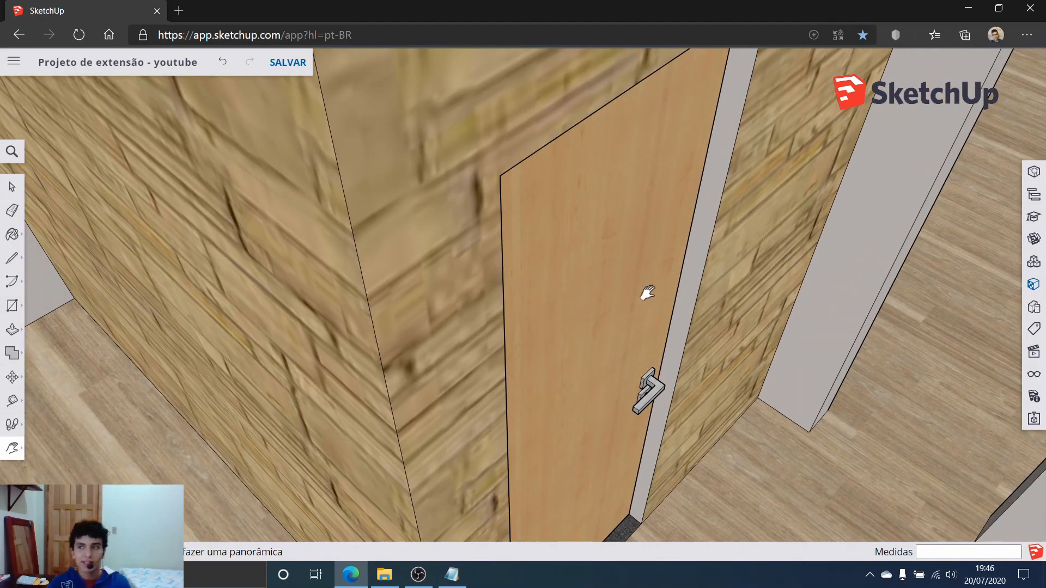
{"action": "left_click", "coordinate": [5, 189]}
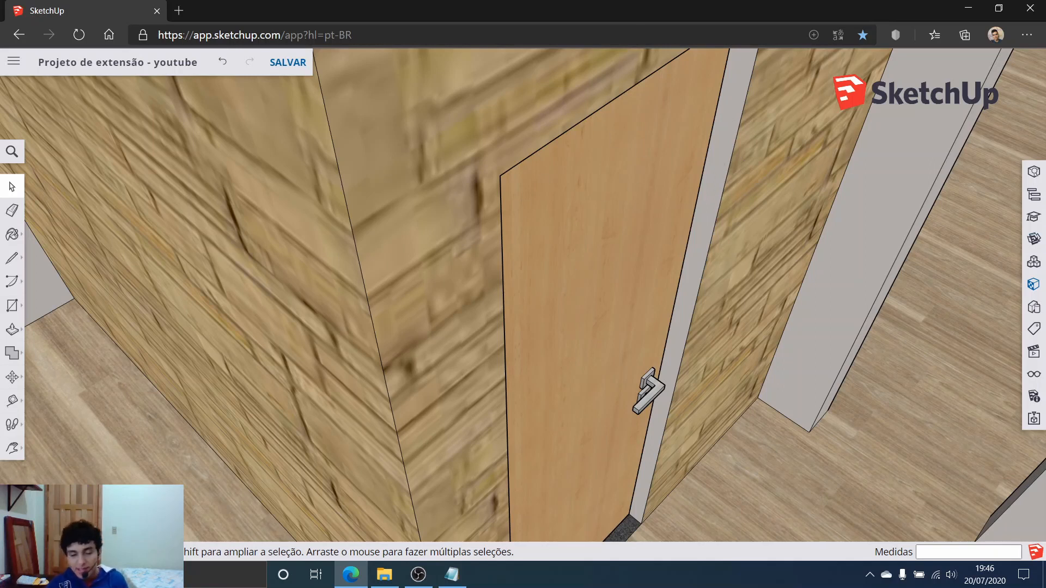
Examine the installed door in the context of the whole house from above and from the porch side.
{"action": "scroll", "coordinate": [540, 264], "scroll_direction": "down", "scroll_amount": 1}
{"action": "middle_click_drag", "start_coordinate": [518, 261], "coordinate": [635, 354]}
{"action": "scroll", "coordinate": [635, 354], "scroll_direction": "down", "scroll_amount": 10}
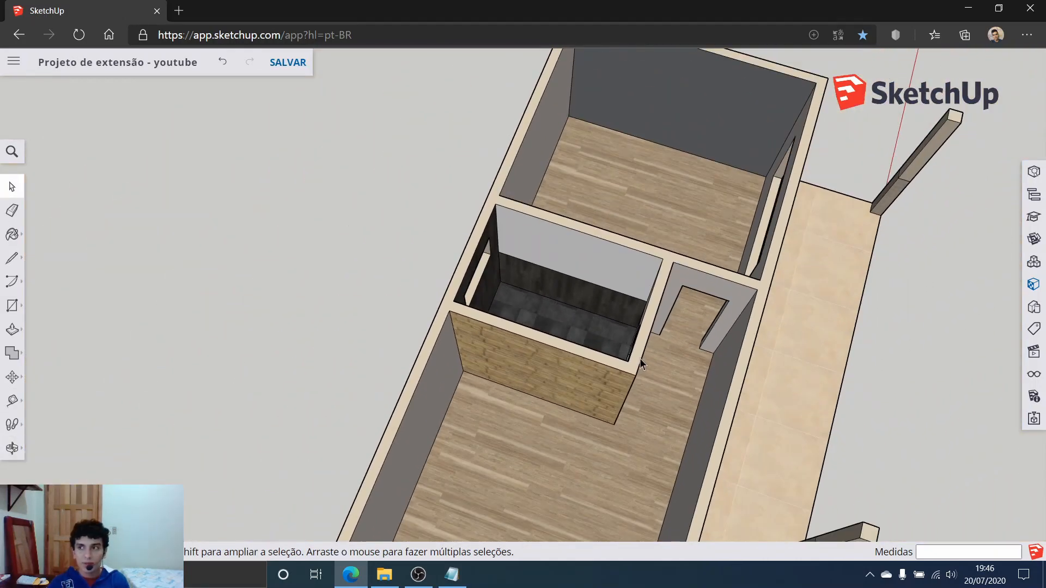
{"action": "middle_click_drag", "start_coordinate": [305, 243], "coordinate": [506, 405]}
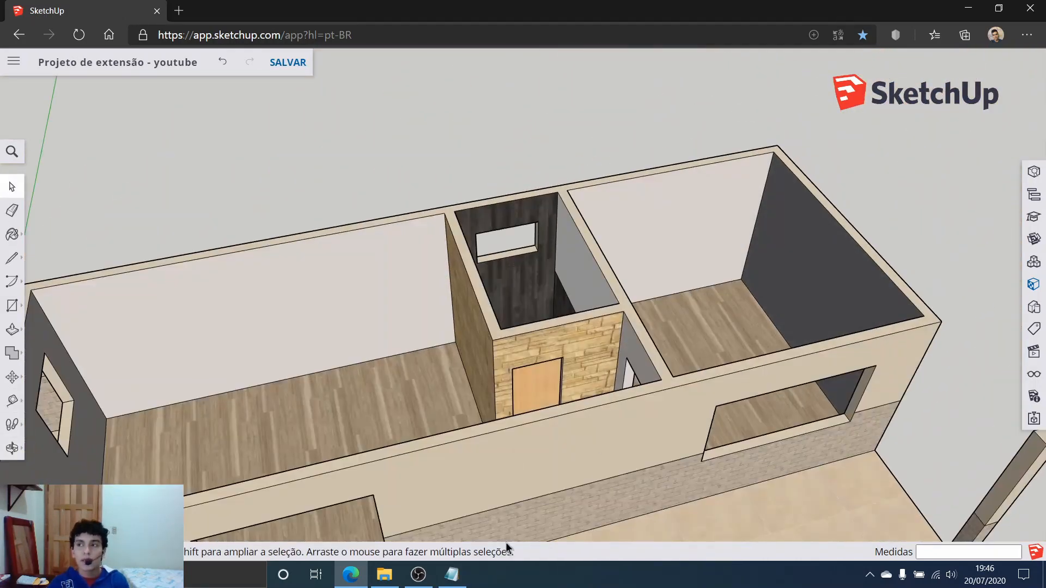
{"action": "scroll", "coordinate": [531, 398], "scroll_direction": "up", "scroll_amount": 6}
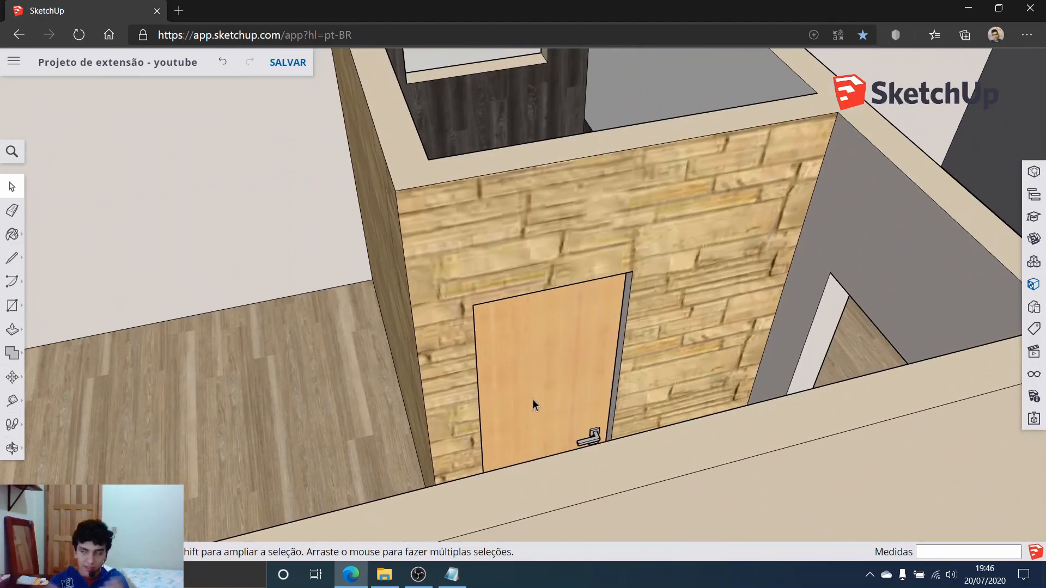
{"action": "scroll", "coordinate": [532, 399], "scroll_direction": "down", "scroll_amount": 3}
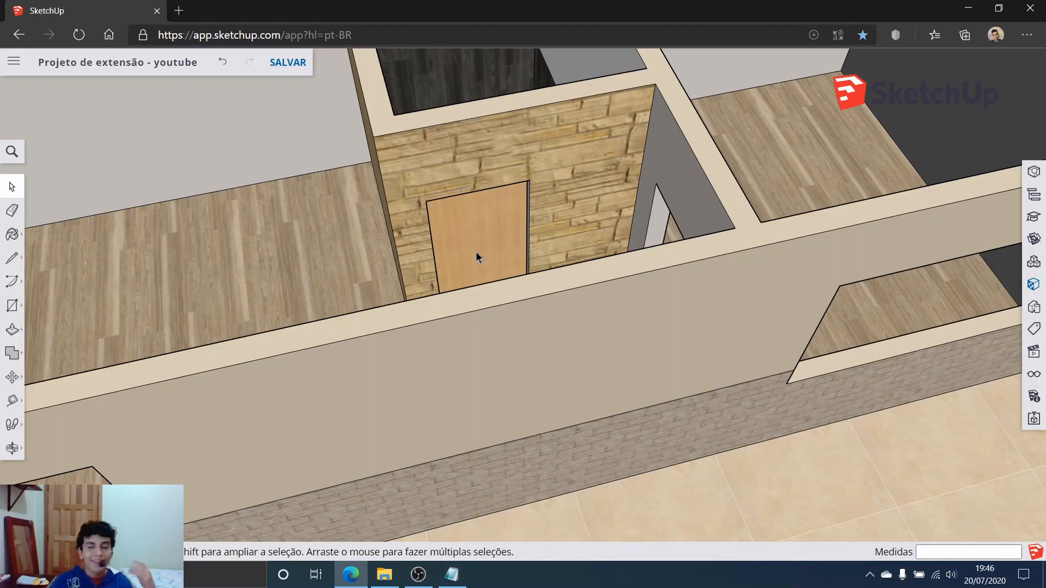
{"action": "scroll", "coordinate": [455, 260], "scroll_direction": "down", "scroll_amount": 8}
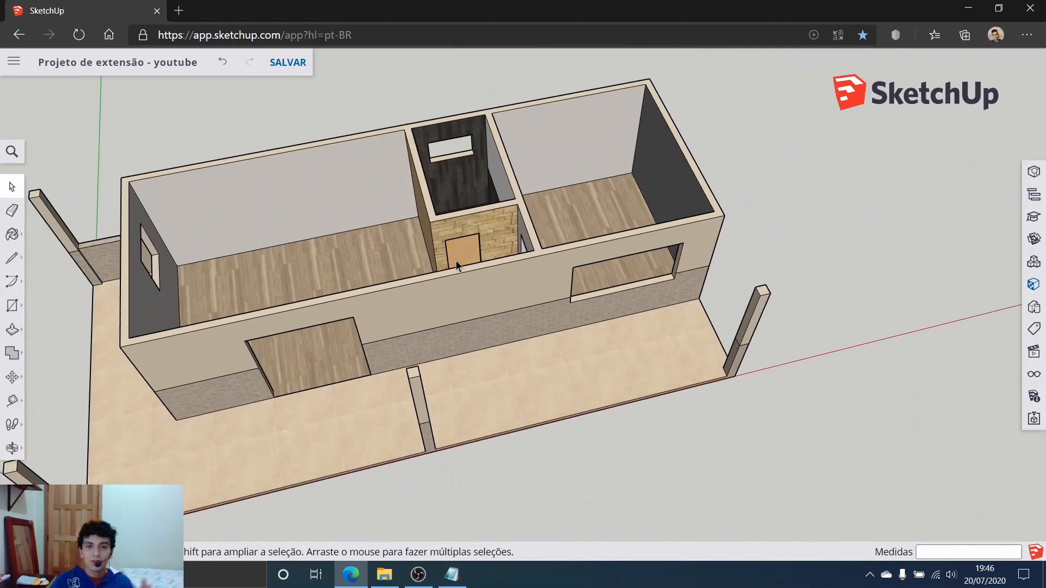
{"action": "middle_click_drag", "start_coordinate": [517, 341], "coordinate": [655, 314]}
{"action": "scroll", "coordinate": [459, 212], "scroll_direction": "up", "scroll_amount": 5}
{"action": "scroll", "coordinate": [461, 211], "scroll_direction": "up", "scroll_amount": 2}
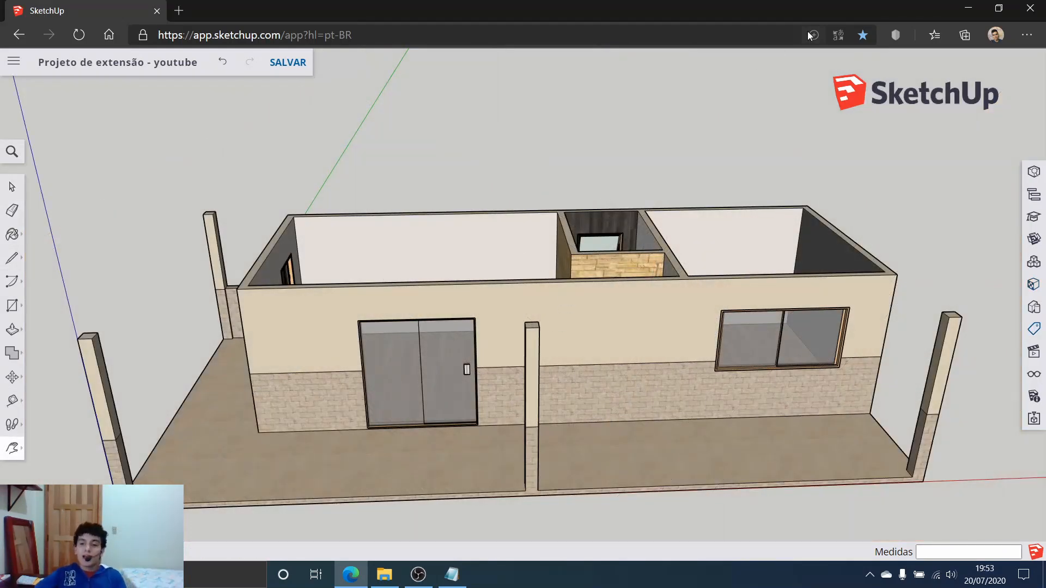
Examine the sliding glass door on the porch and the wood-framed window on the side wall of the house.
{"action": "scroll", "coordinate": [407, 420], "scroll_direction": "up", "scroll_amount": 4}
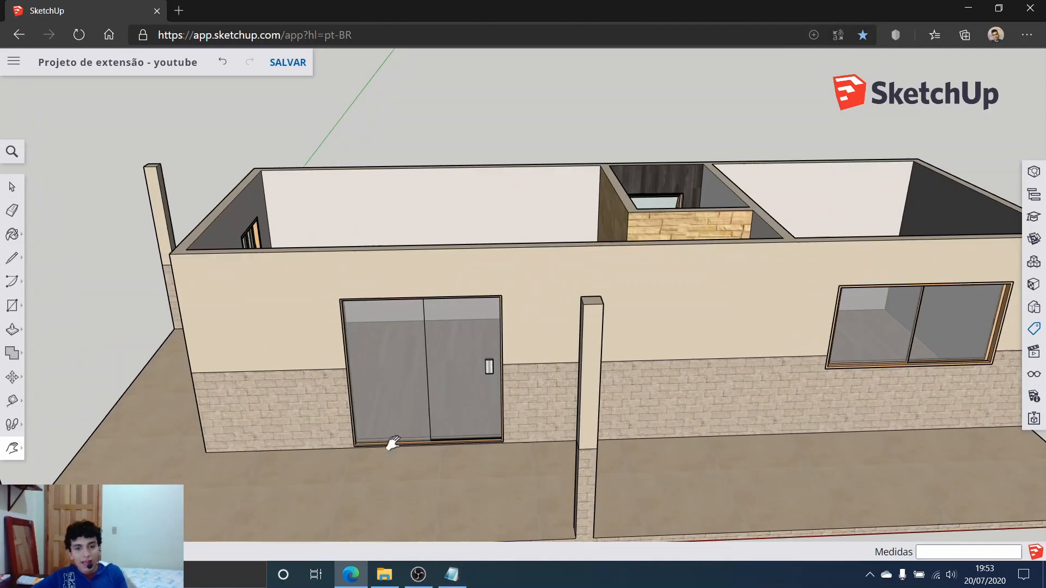
{"action": "scroll", "coordinate": [385, 292], "scroll_direction": "up", "scroll_amount": 2}
{"action": "middle_click_drag", "start_coordinate": [384, 293], "coordinate": [647, 292]}
{"action": "scroll", "coordinate": [526, 359], "scroll_direction": "up", "scroll_amount": 4}
{"action": "middle_click_drag", "start_coordinate": [495, 378], "coordinate": [926, 349]}
{"action": "middle_click_drag", "start_coordinate": [802, 313], "coordinate": [434, 284], "text": "shift"}
{"action": "scroll", "coordinate": [434, 284], "scroll_direction": "down", "scroll_amount": 2}
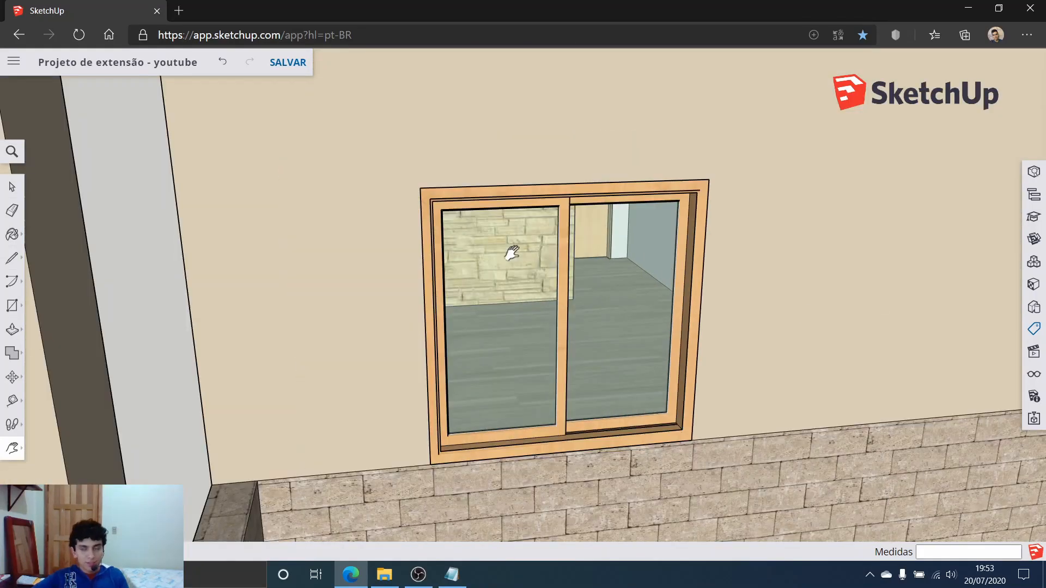
{"action": "middle_click_drag", "start_coordinate": [350, 370], "coordinate": [770, 303]}
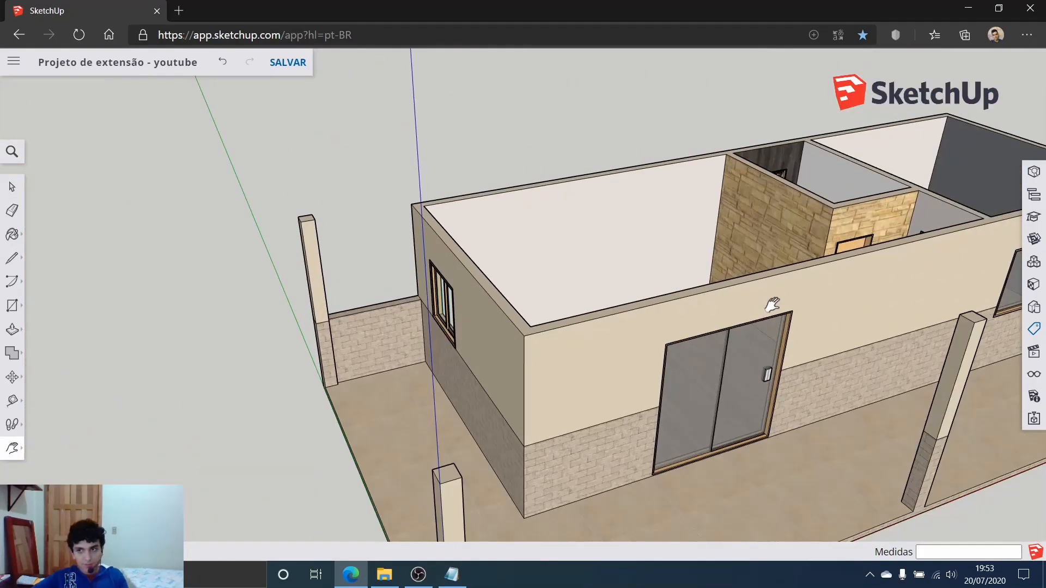
Examine the wide sliding window on the front wall and the two framed interior doors beside the stone-clad wall.
{"action": "scroll", "coordinate": [489, 330], "scroll_direction": "up", "scroll_amount": 3}
{"action": "middle_click_drag", "start_coordinate": [489, 330], "coordinate": [493, 253]}
{"action": "scroll", "coordinate": [911, 369], "scroll_direction": "down", "scroll_amount": 2}
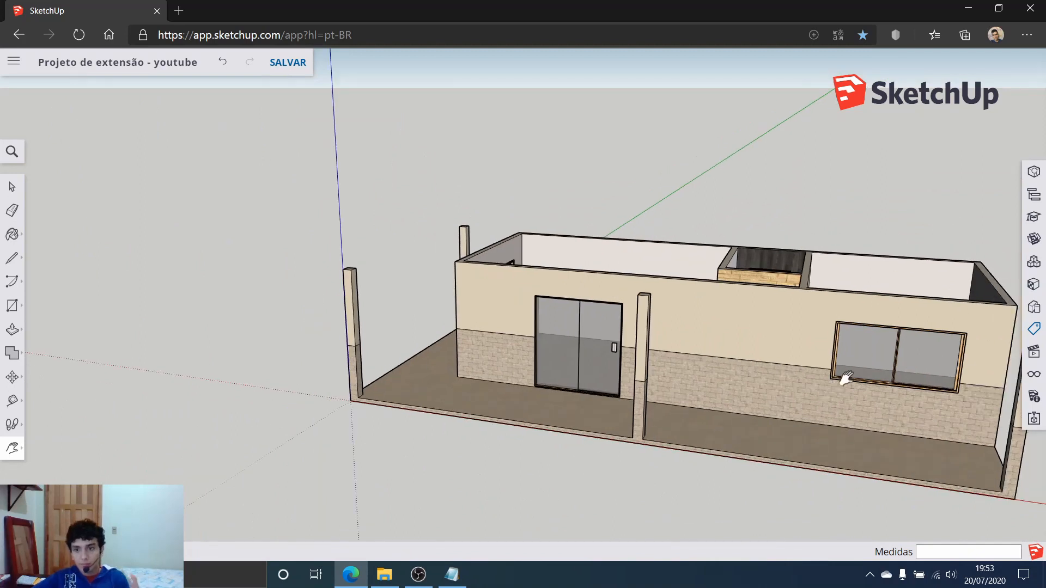
{"action": "scroll", "coordinate": [900, 369], "scroll_direction": "up", "scroll_amount": 10}
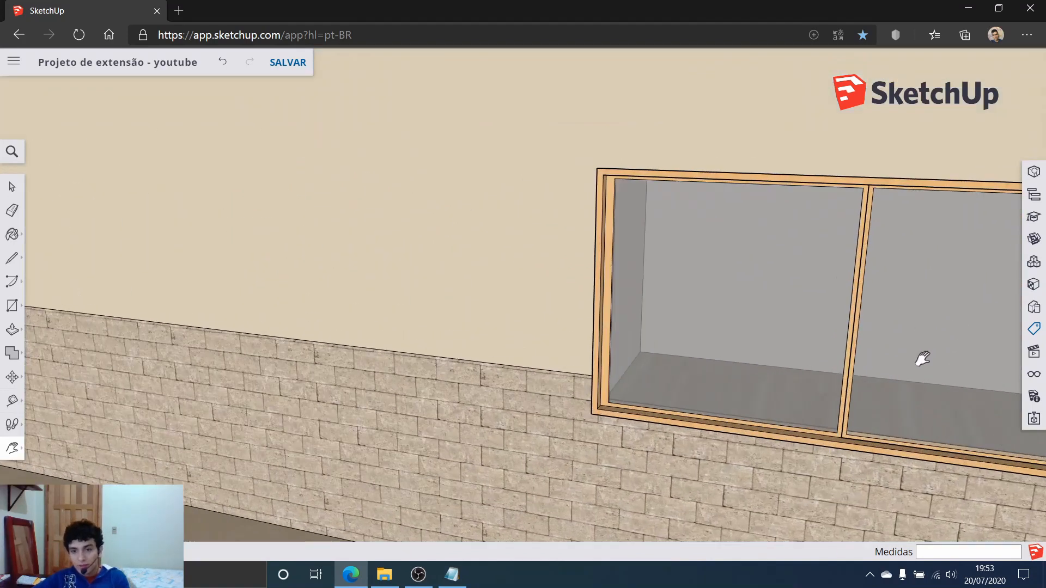
{"action": "middle_click_drag", "start_coordinate": [922, 358], "coordinate": [497, 401]}
{"action": "middle_click_drag", "start_coordinate": [626, 309], "coordinate": [440, 181]}
{"action": "scroll", "coordinate": [542, 224], "scroll_direction": "down", "scroll_amount": 3}
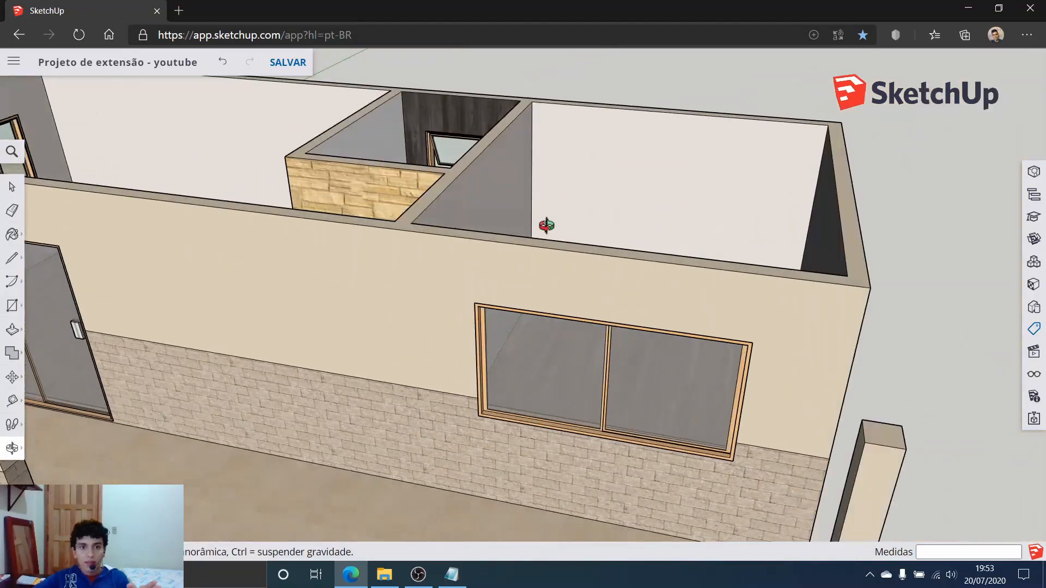
{"action": "middle_click_drag", "start_coordinate": [542, 224], "coordinate": [693, 368]}
{"action": "scroll", "coordinate": [417, 273], "scroll_direction": "up", "scroll_amount": 6}
{"action": "middle_click_drag", "start_coordinate": [417, 273], "coordinate": [787, 366]}
{"action": "scroll", "coordinate": [787, 367], "scroll_direction": "up", "scroll_amount": 5}
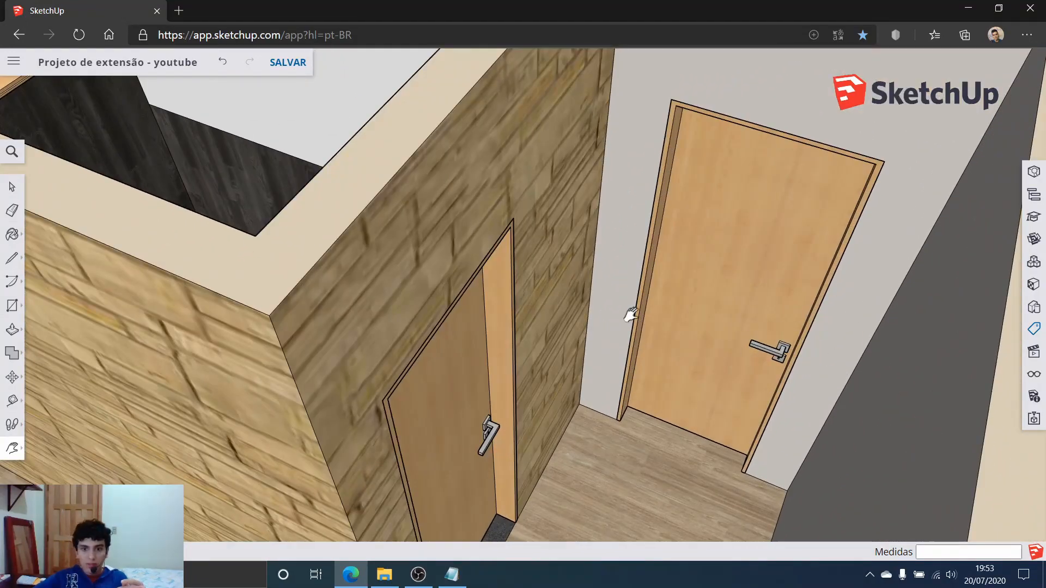
Examine the upper frame corner of the door in the stone-clad wall and the neighbouring interior door from several angles.
{"action": "middle_click_drag", "start_coordinate": [625, 310], "coordinate": [500, 318]}
{"action": "scroll", "coordinate": [500, 318], "scroll_direction": "down", "scroll_amount": 3}
{"action": "key", "text": "h"}
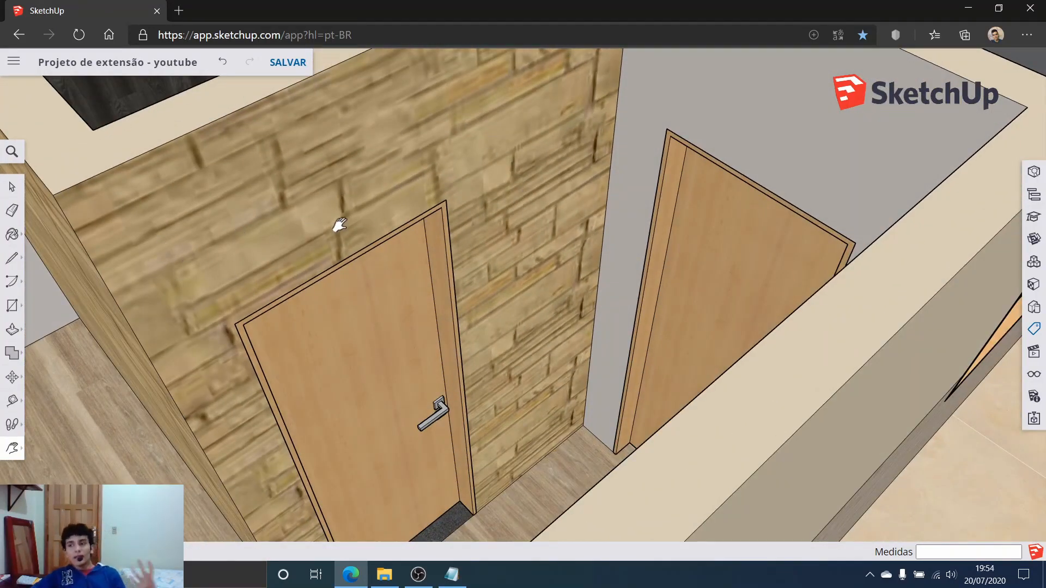
{"action": "scroll", "coordinate": [403, 261], "scroll_direction": "up", "scroll_amount": 5}
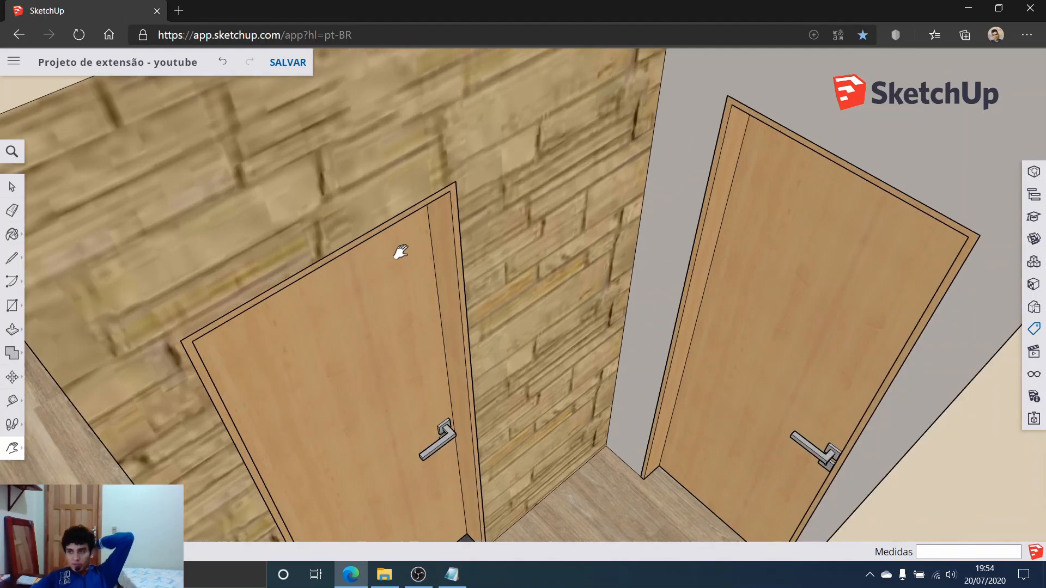
{"action": "key", "text": "o"}
{"action": "middle_click_drag", "start_coordinate": [349, 226], "coordinate": [460, 184]}
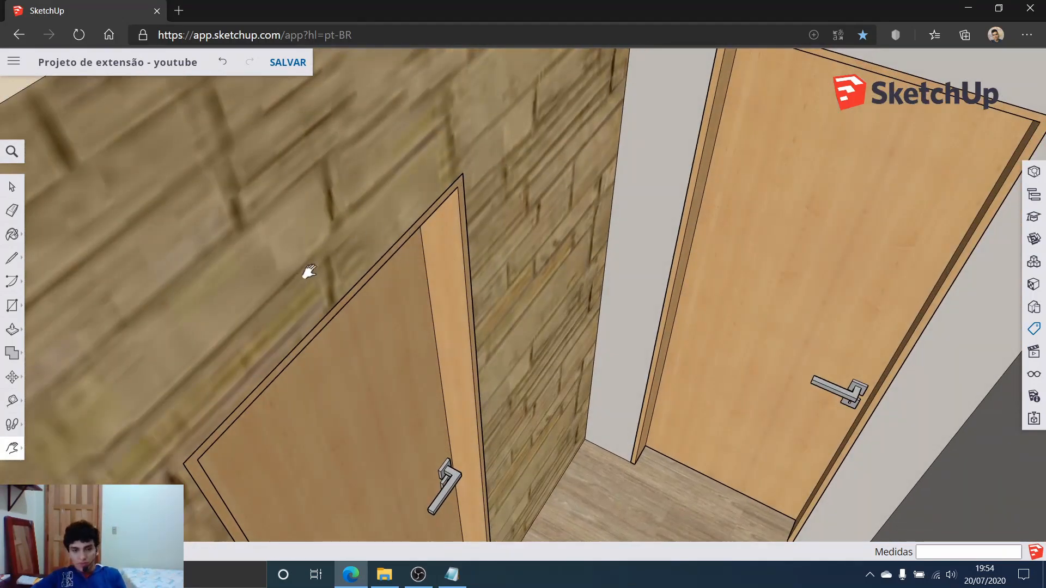
{"action": "scroll", "coordinate": [469, 196], "scroll_direction": "up", "scroll_amount": 3}
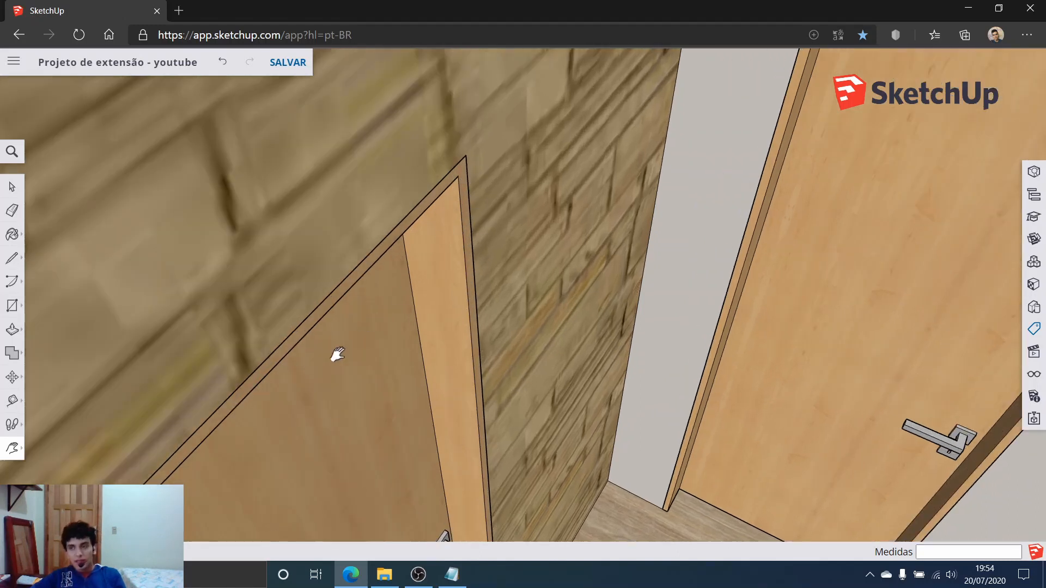
{"action": "scroll", "coordinate": [354, 354], "scroll_direction": "down", "scroll_amount": 1}
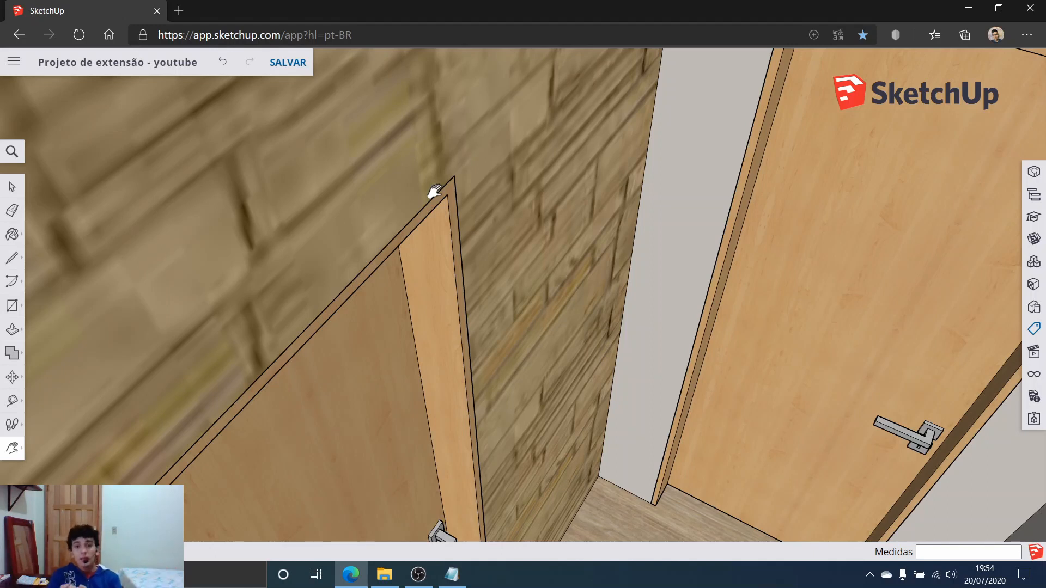
{"action": "scroll", "coordinate": [462, 210], "scroll_direction": "down", "scroll_amount": 6}
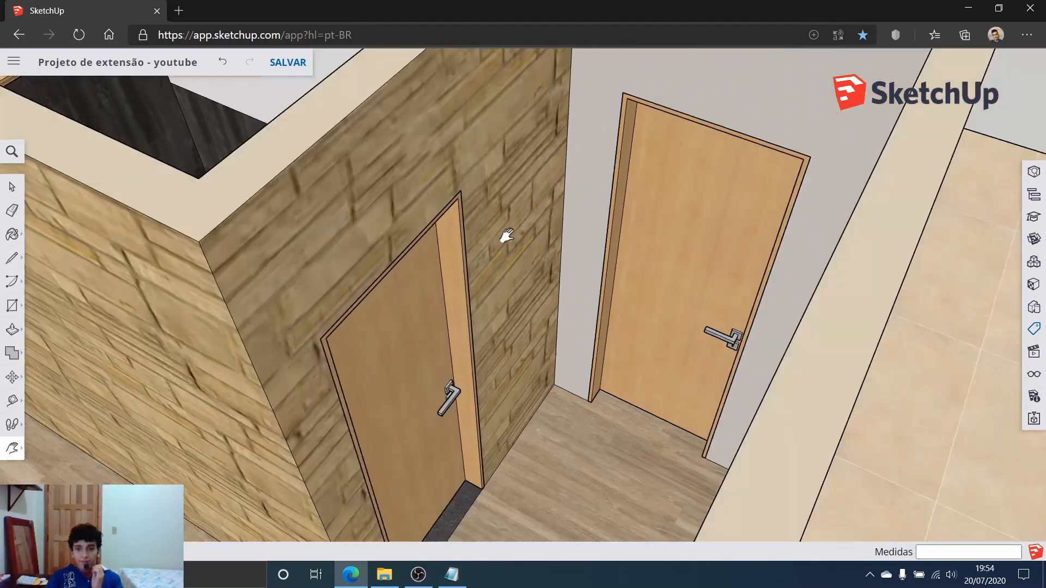
Examine the whole front facade from the porch side, with its sliding glass door, wide window and columns.
{"action": "middle_click_drag", "start_coordinate": [503, 234], "coordinate": [583, 120]}
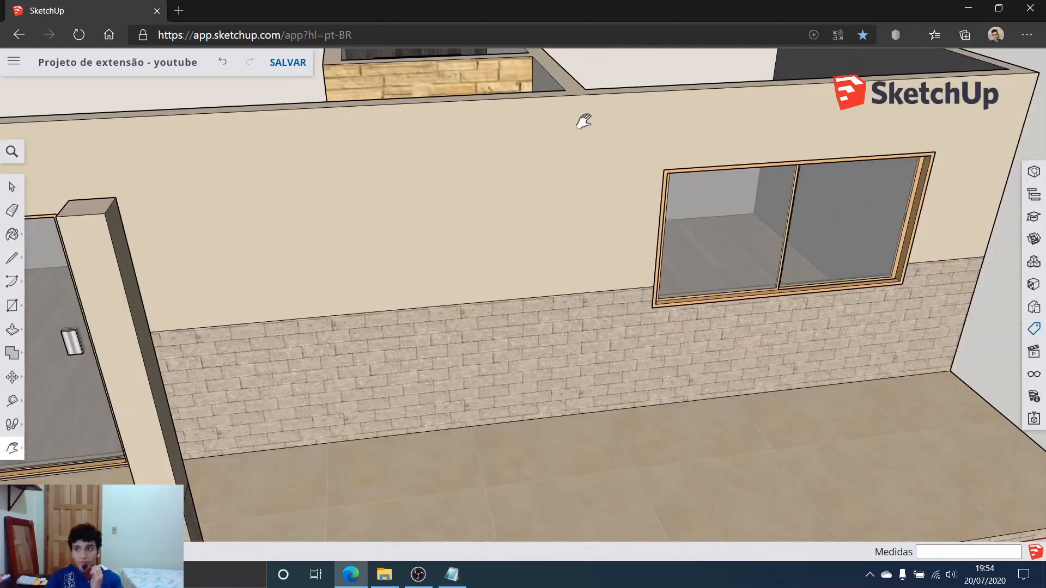
{"action": "scroll", "coordinate": [605, 127], "scroll_direction": "down", "scroll_amount": 6}
{"action": "middle_click_drag", "start_coordinate": [532, 179], "coordinate": [457, 131]}
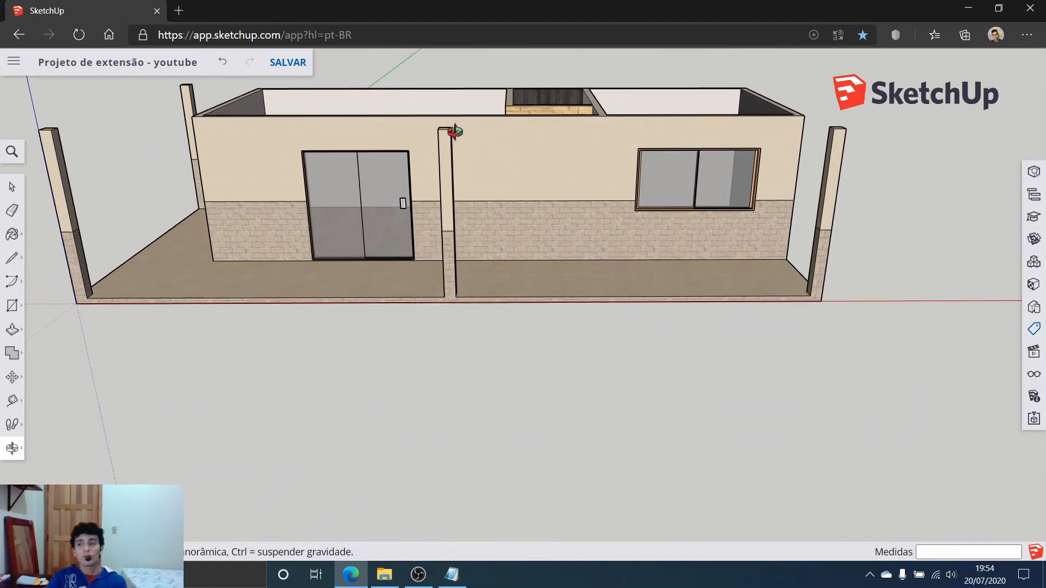
{"action": "middle_click_drag", "start_coordinate": [423, 189], "coordinate": [445, 327], "text": "shift"}
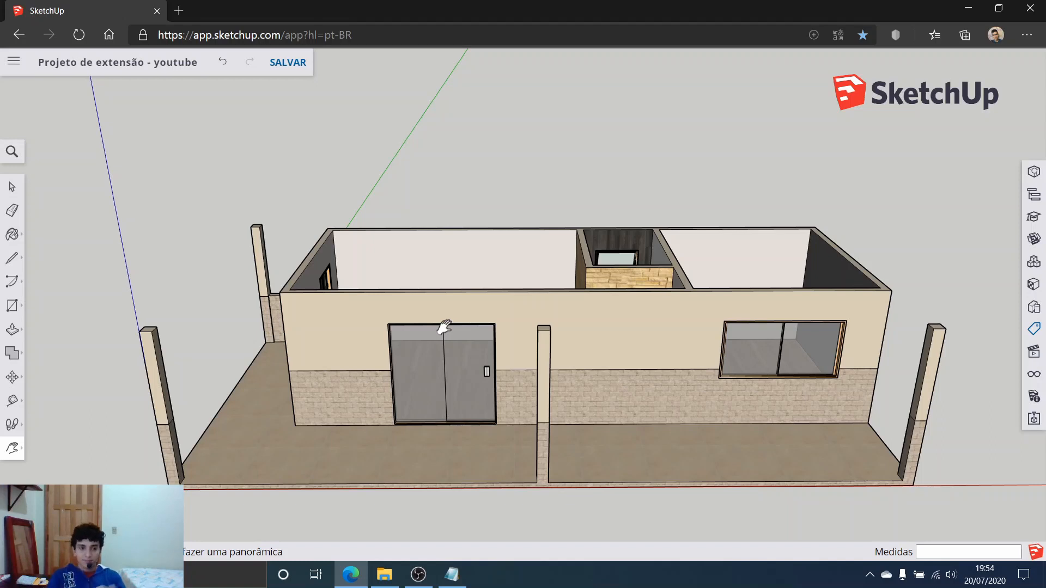
{"action": "left_click", "coordinate": [14, 195]}
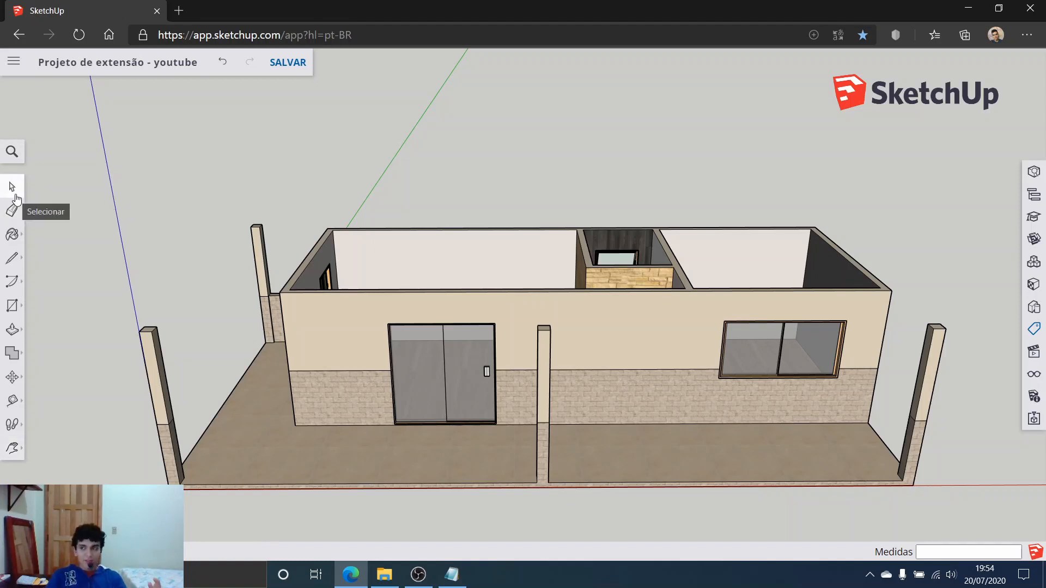